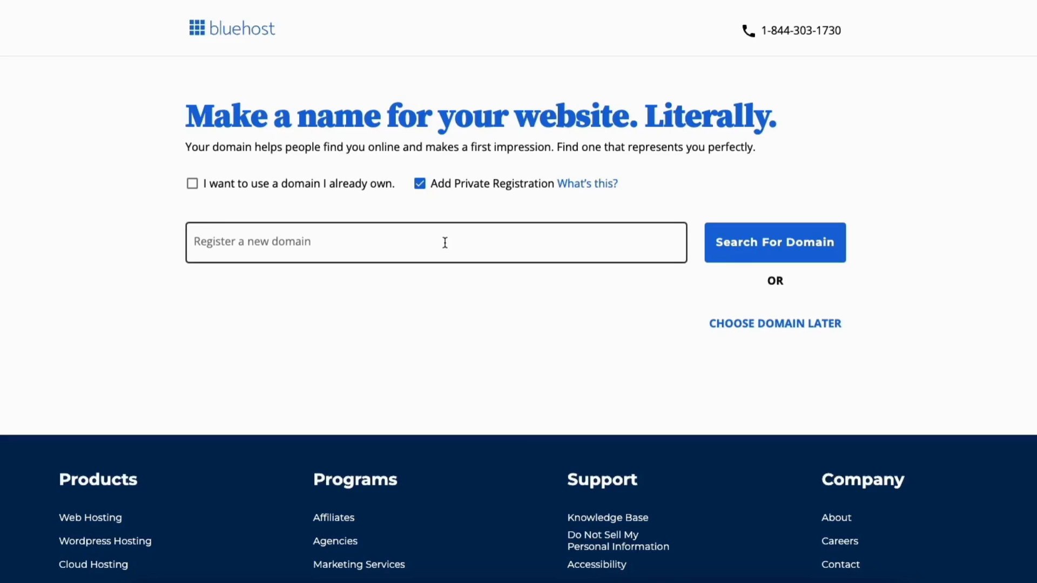
Tick 'I want to use a domain I already own', then untick it again
{"action": "left_click", "coordinate": [193, 185]}
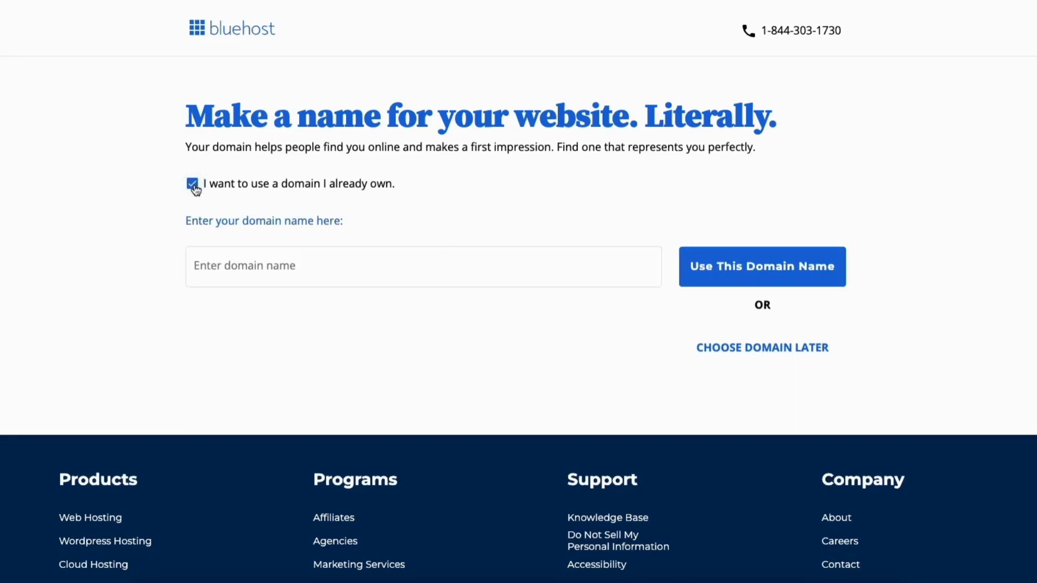
{"action": "left_click", "coordinate": [193, 184]}
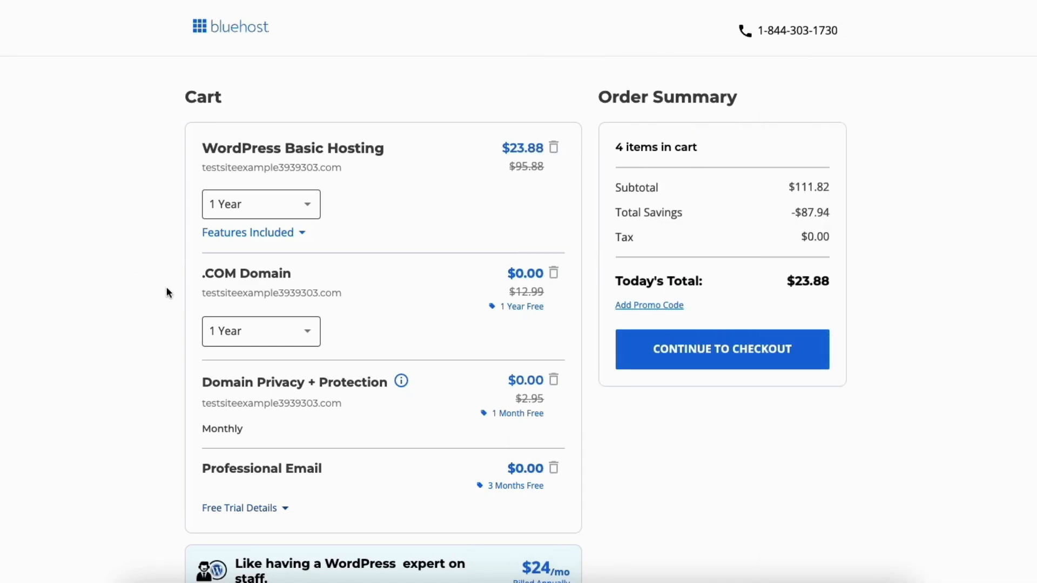
{"action": "left_click", "coordinate": [306, 209]}
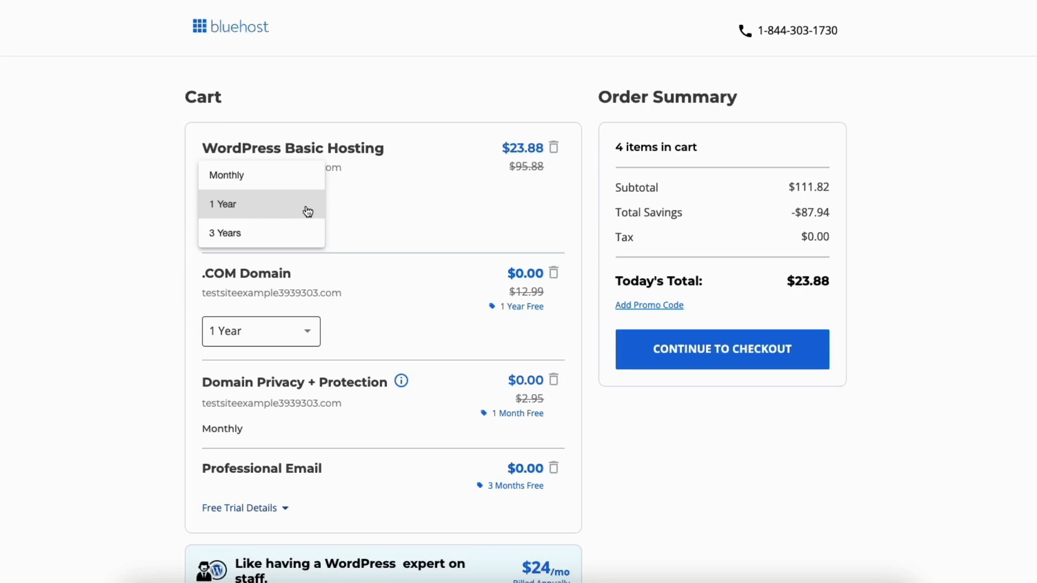
{"action": "left_click", "coordinate": [160, 220]}
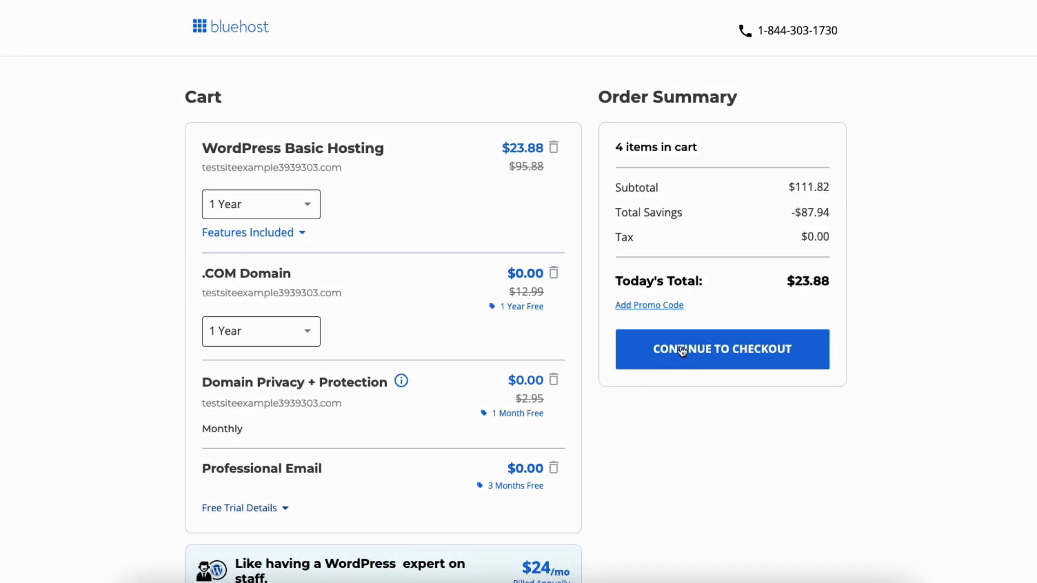
Proceed from the Bluehost Order Summary to checkout
{"action": "left_click", "coordinate": [683, 351]}
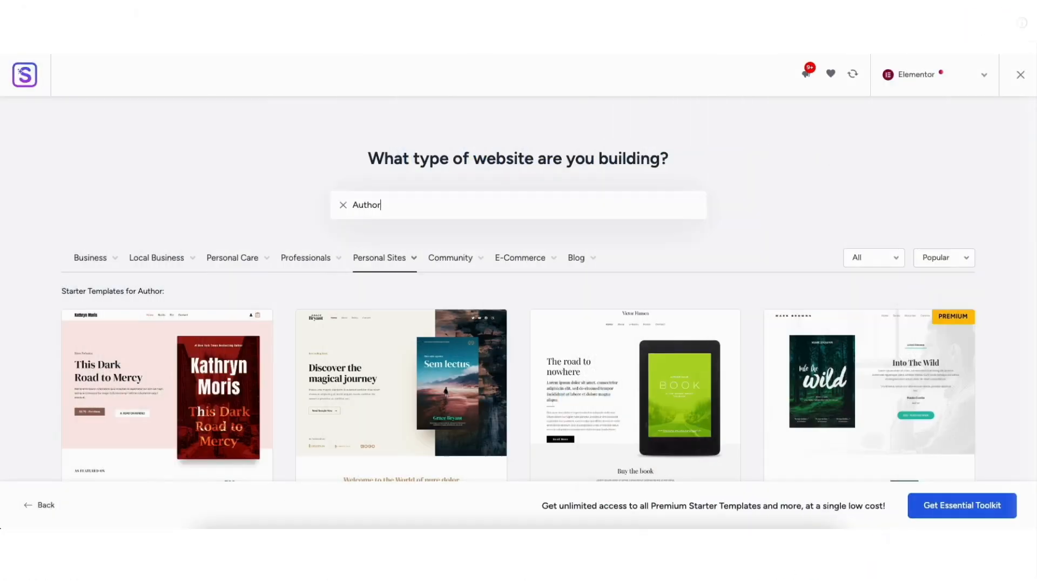
Scroll through the Starter Templates results for 'Author'
{"action": "scroll", "coordinate": [518, 292], "scroll_direction": "down", "scroll_amount": 6}
{"action": "scroll", "coordinate": [519, 291], "scroll_direction": "down", "scroll_amount": 3}
{"action": "left_click_drag", "start_coordinate": [39, 301], "coordinate": [705, 281]}
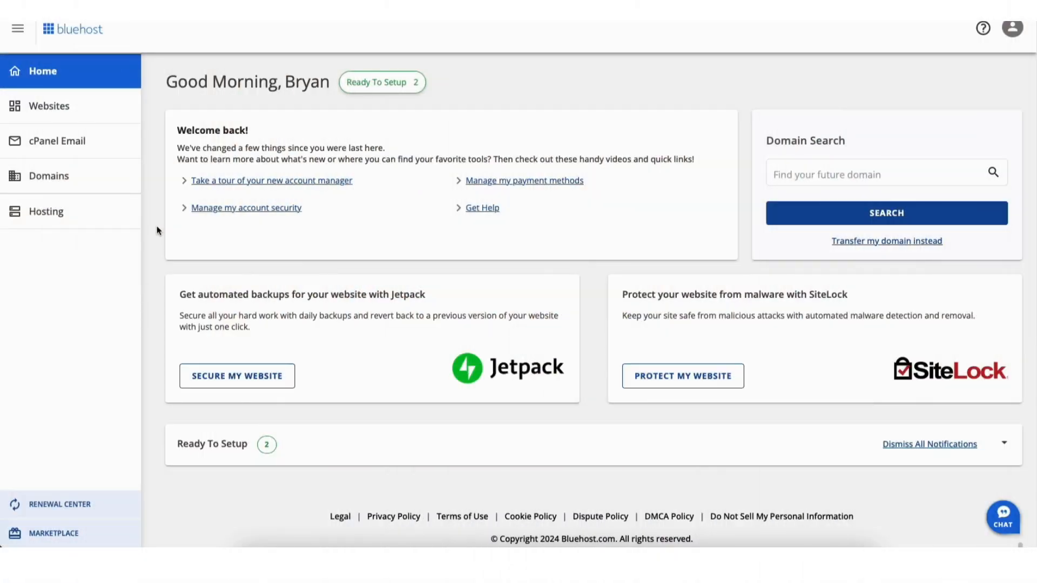
Go from Websites to the site's overview and into its WordPress admin
{"action": "left_click", "coordinate": [54, 111]}
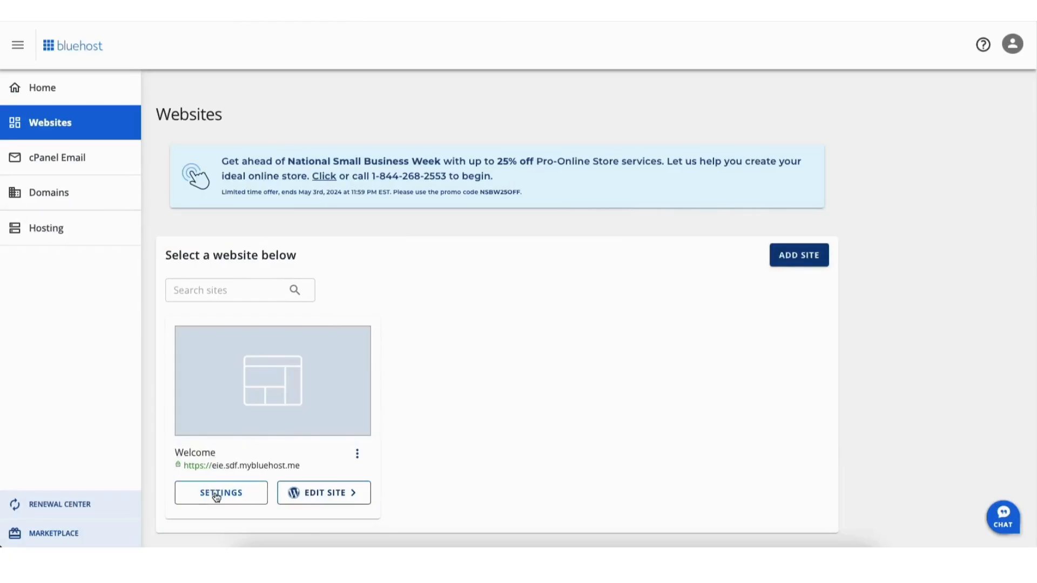
{"action": "left_click", "coordinate": [215, 493]}
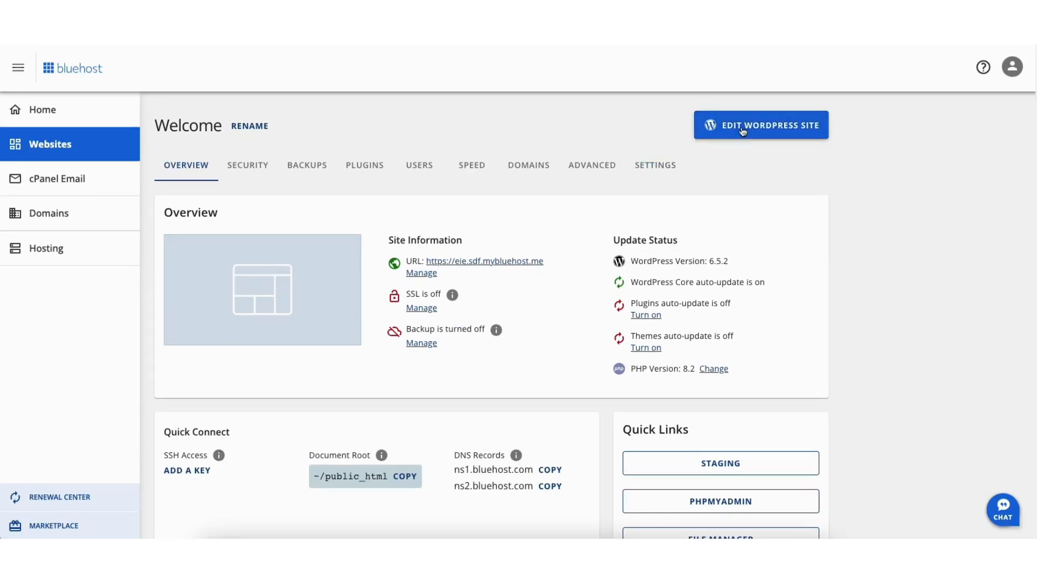
{"action": "left_click", "coordinate": [743, 131]}
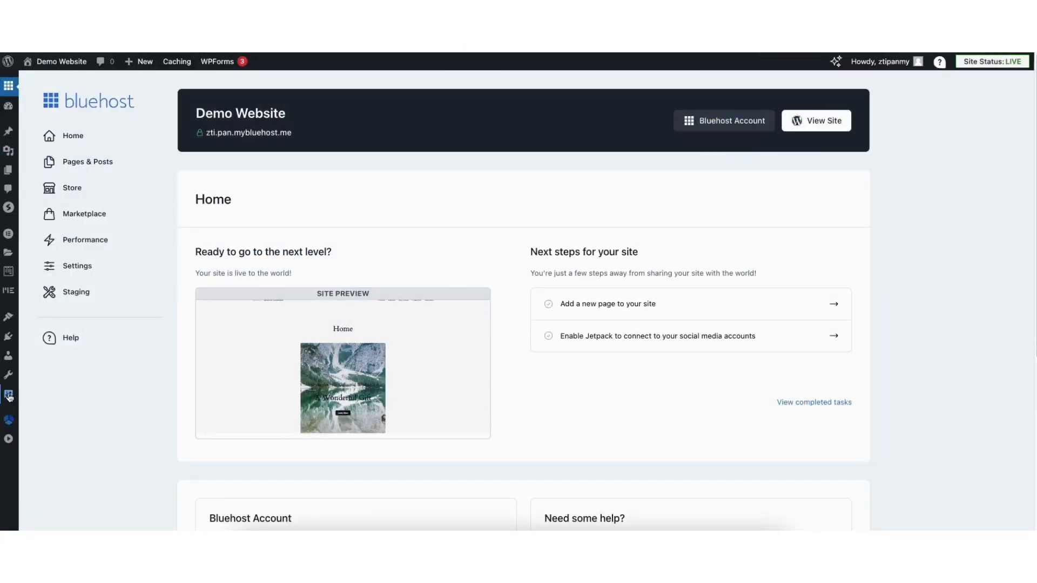
{"action": "mouse_move", "coordinate": [7, 398]}
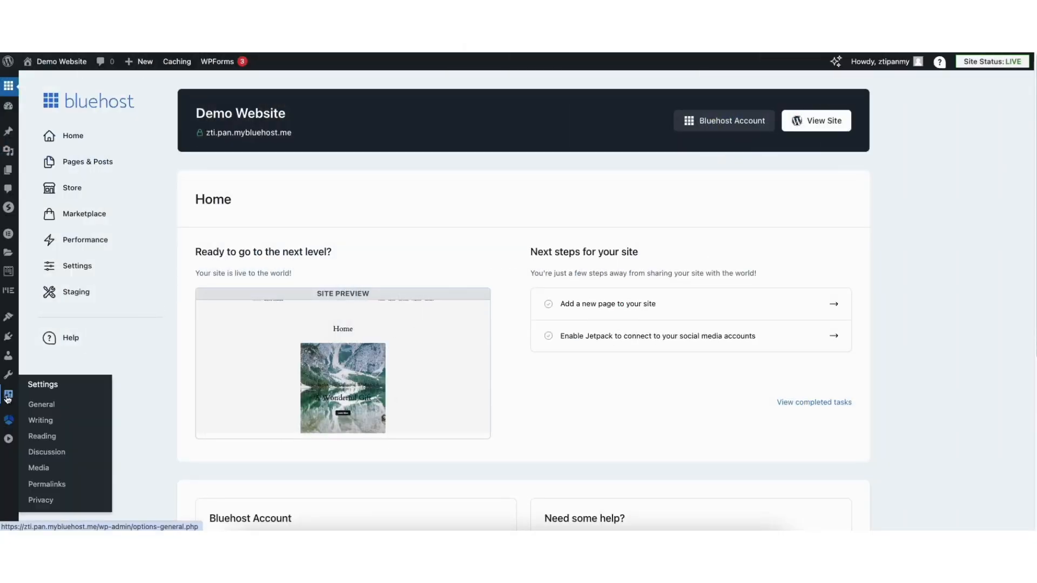
Change the WordPress Address and Site Address from http to https and save
{"action": "left_click", "coordinate": [43, 406]}
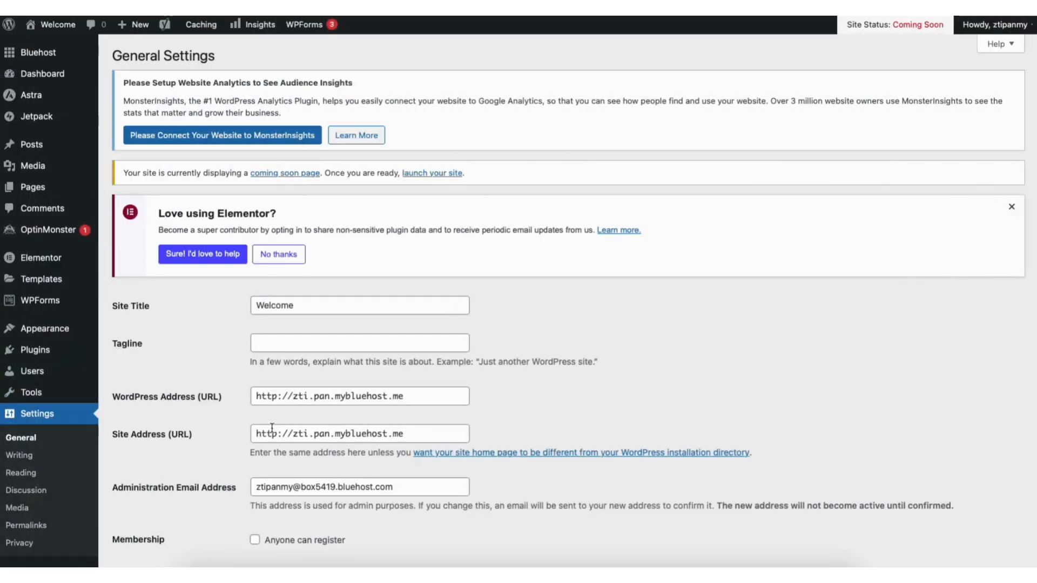
{"action": "left_click", "coordinate": [278, 397]}
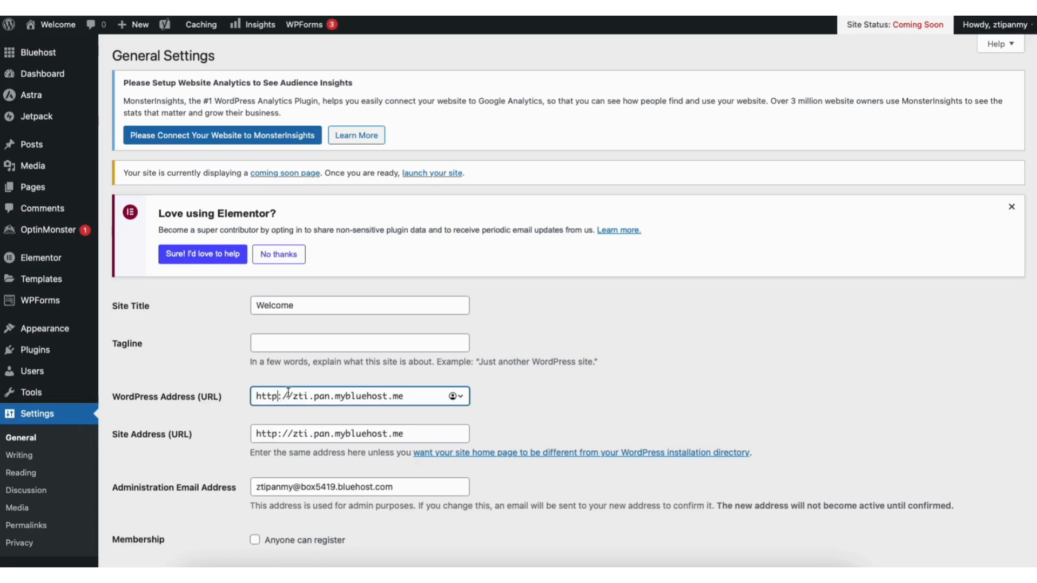
{"action": "type", "text": "s"}
{"action": "left_click", "coordinate": [279, 434]}
{"action": "type", "text": "s"}
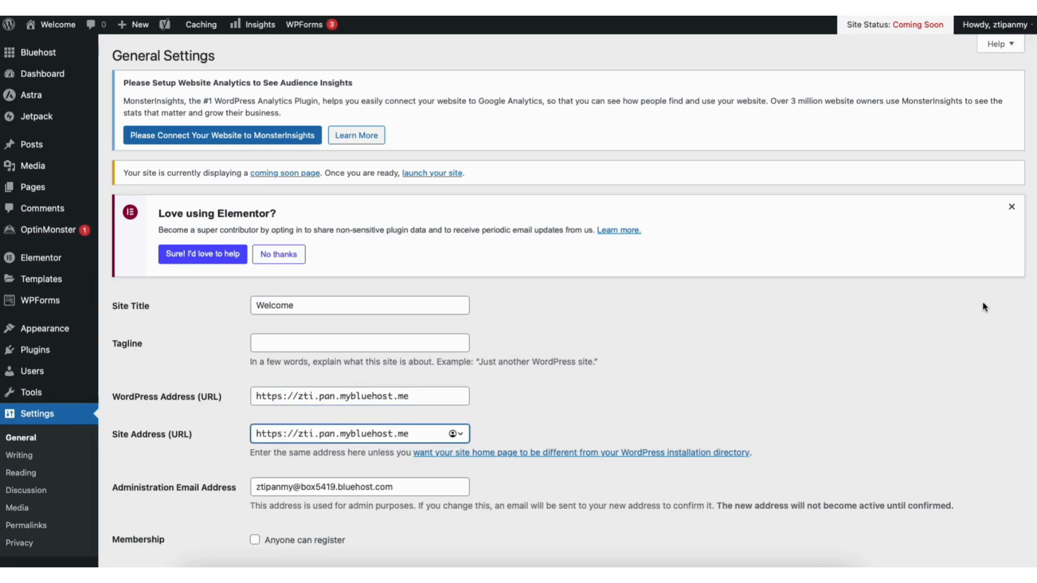
{"action": "scroll", "coordinate": [1034, 327], "scroll_direction": "down", "scroll_amount": 5}
{"action": "scroll", "coordinate": [1034, 329], "scroll_direction": "down", "scroll_amount": 10}
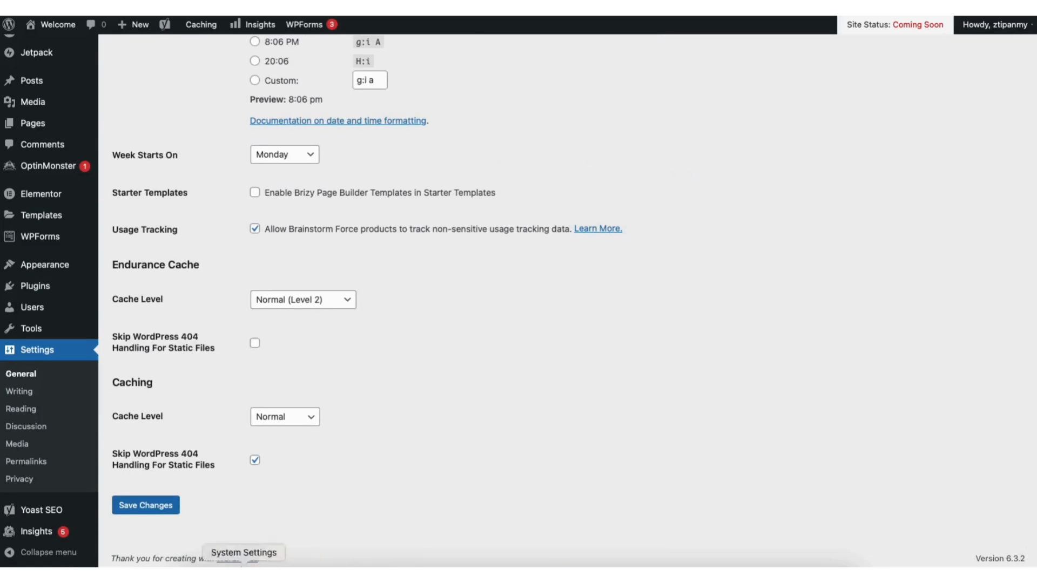
{"action": "left_click", "coordinate": [162, 505]}
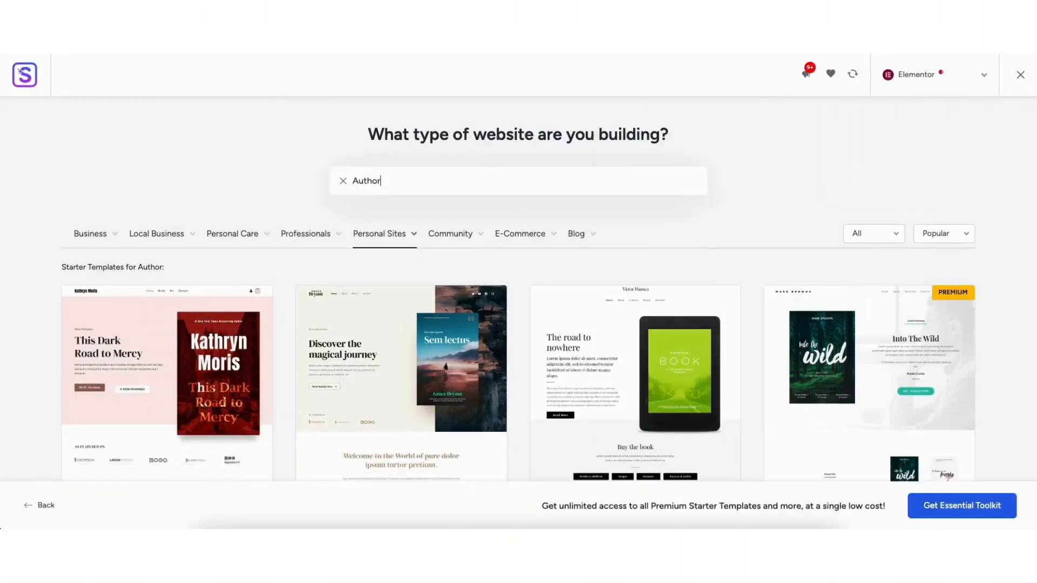
Scroll down through the Starter Templates Author grid
{"action": "scroll", "coordinate": [1034, 127], "scroll_direction": "down", "scroll_amount": 5}
{"action": "scroll", "coordinate": [1034, 127], "scroll_direction": "down", "scroll_amount": 7}
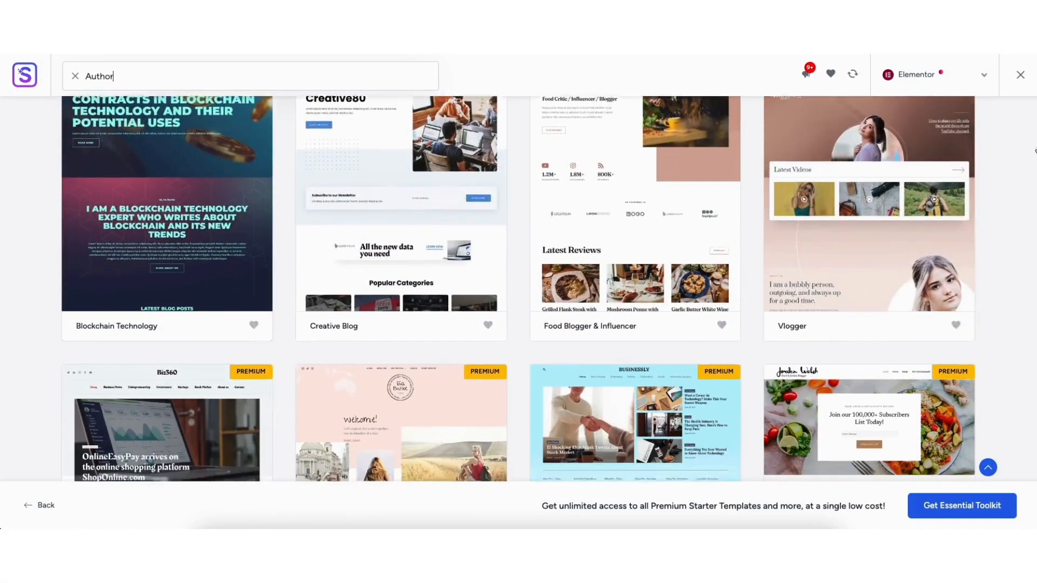
{"action": "scroll", "coordinate": [1034, 160], "scroll_direction": "down", "scroll_amount": 3}
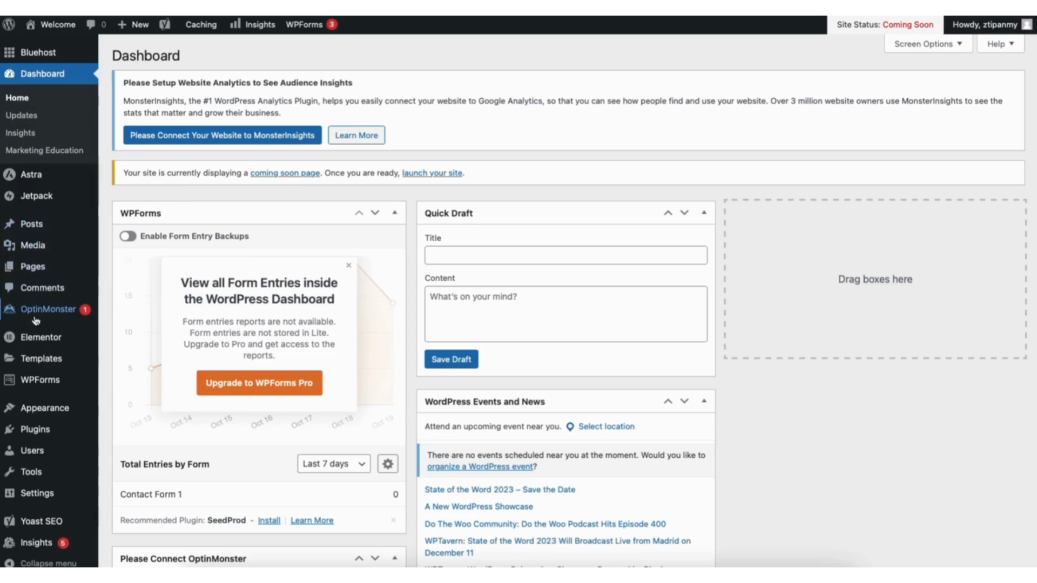
Open Appearance > Themes > Add New Theme and browse the Popular themes; type 'Demo Author Websit'
{"action": "mouse_move", "coordinate": [46, 411]}
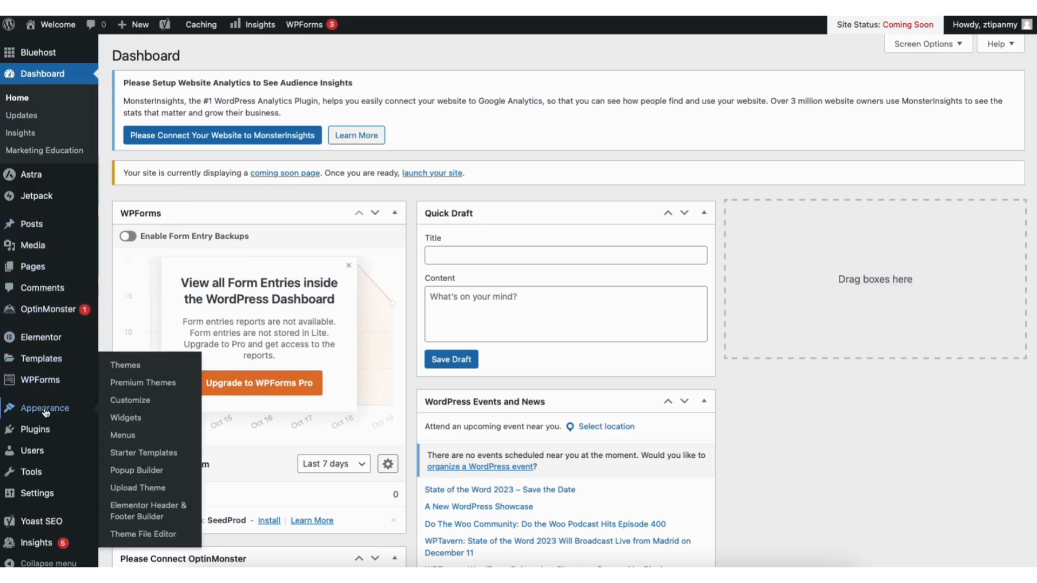
{"action": "left_click", "coordinate": [132, 367]}
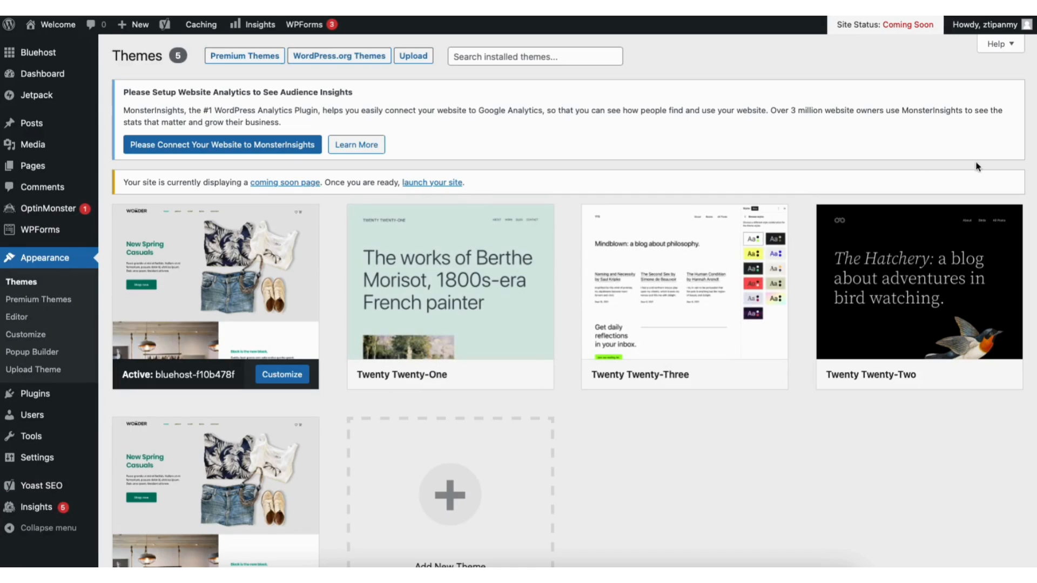
{"action": "scroll", "coordinate": [1026, 248], "scroll_direction": "down", "scroll_amount": 3}
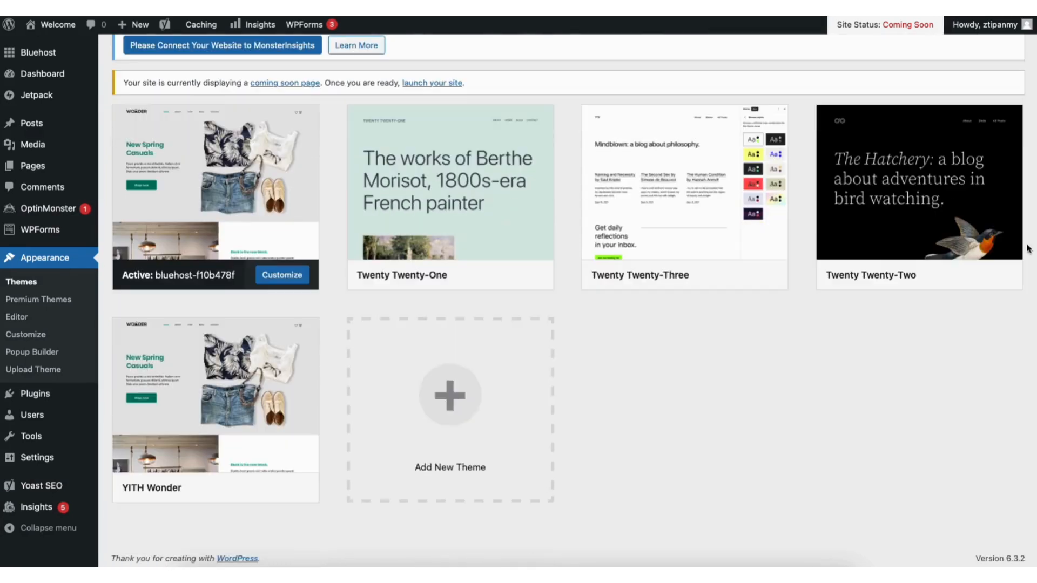
{"action": "left_click", "coordinate": [432, 419]}
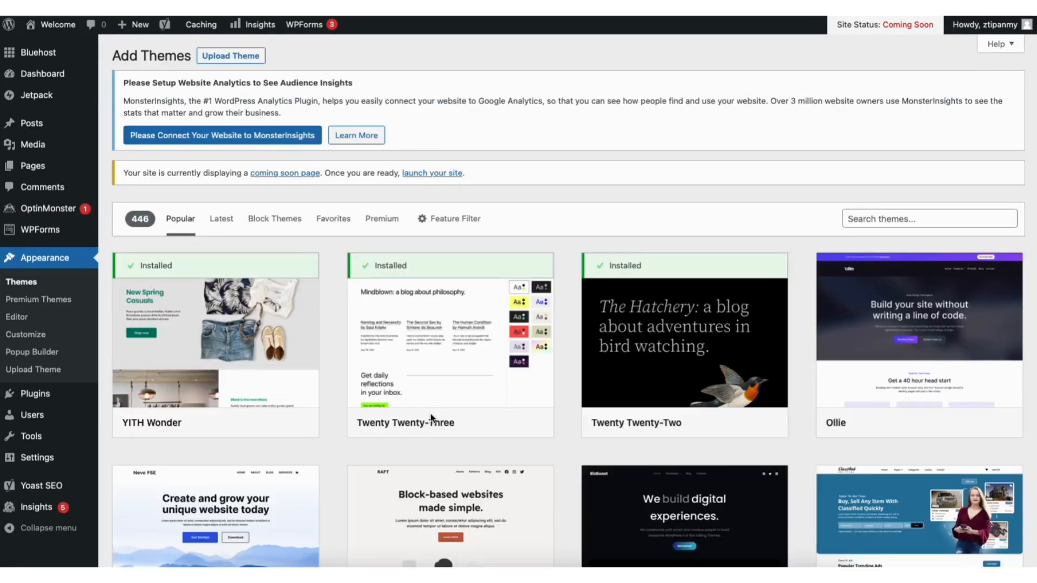
{"action": "scroll", "coordinate": [568, 302], "scroll_direction": "down", "scroll_amount": 6}
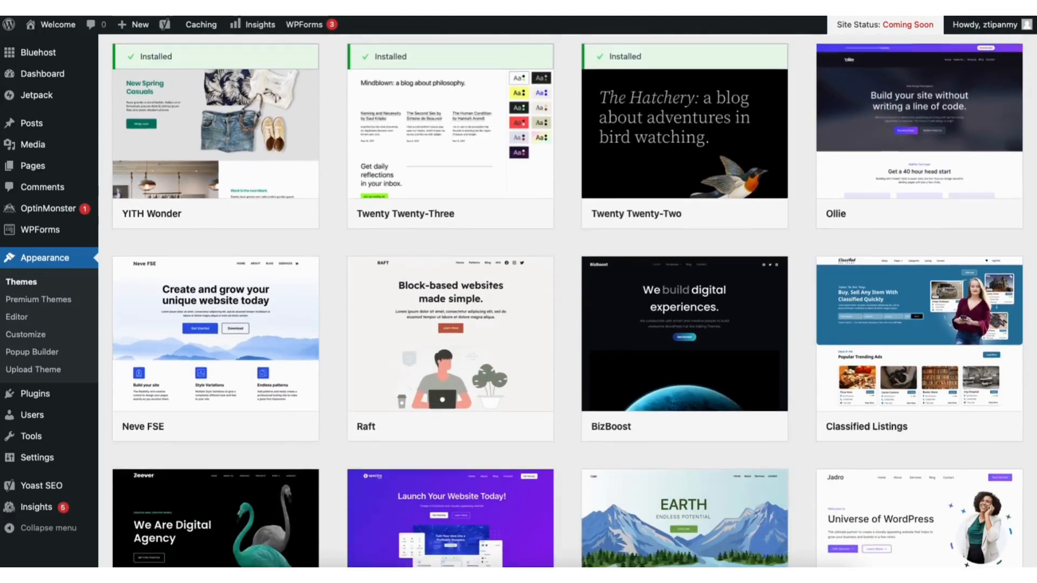
{"action": "scroll", "coordinate": [562, 302], "scroll_direction": "down", "scroll_amount": 8}
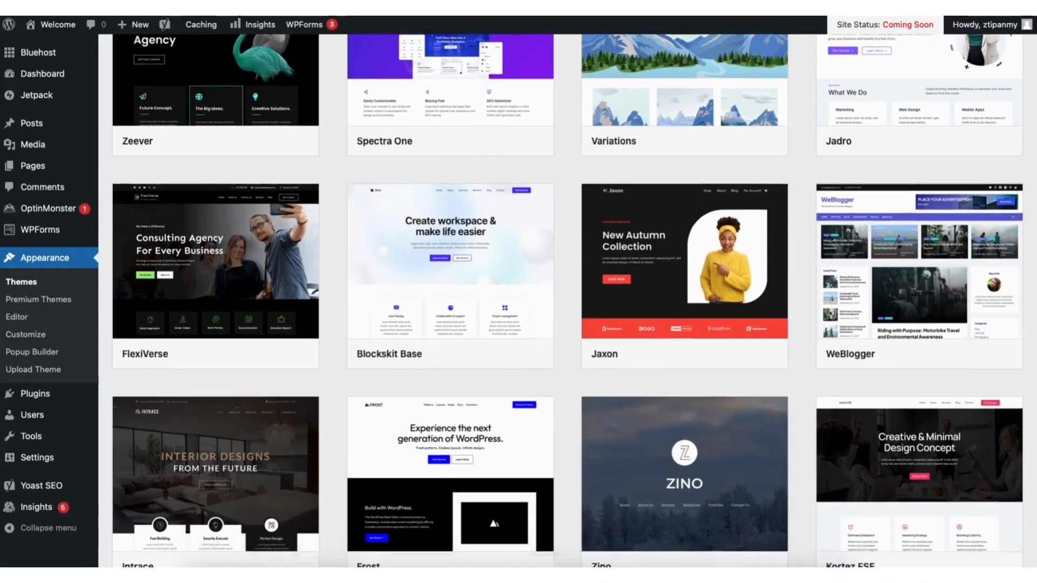
{"action": "scroll", "coordinate": [567, 302], "scroll_direction": "down", "scroll_amount": 4}
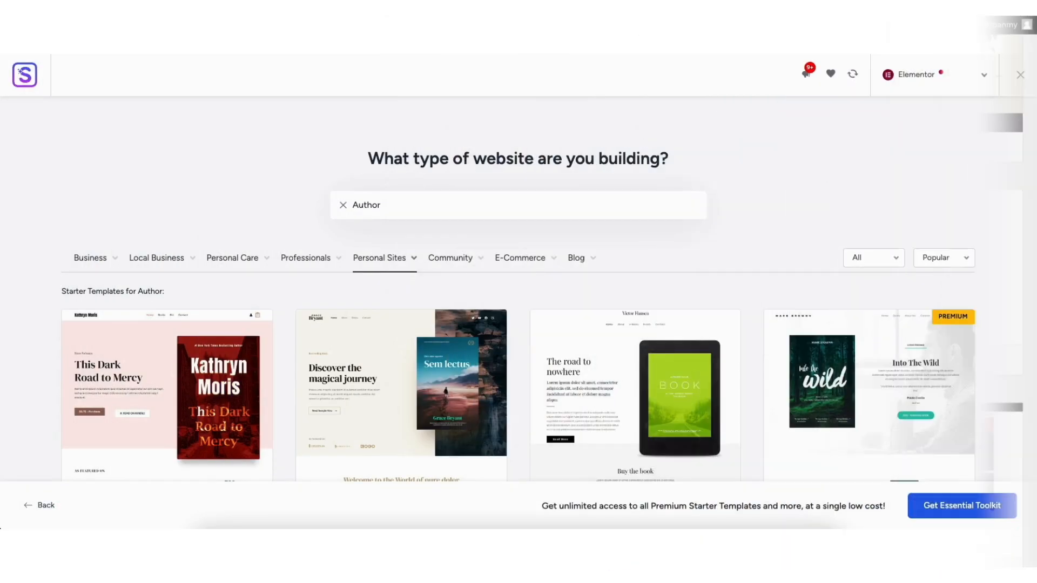
{"action": "scroll", "coordinate": [540, 302], "scroll_direction": "down", "scroll_amount": 3}
{"action": "scroll", "coordinate": [519, 289], "scroll_direction": "down", "scroll_amount": 9}
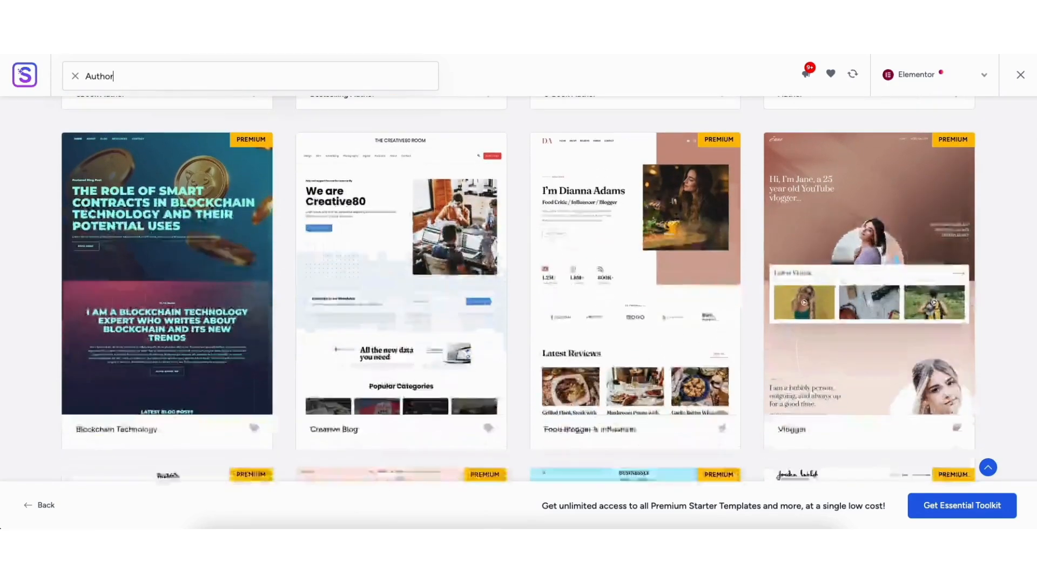
{"action": "type", "text": "Demo Author"}
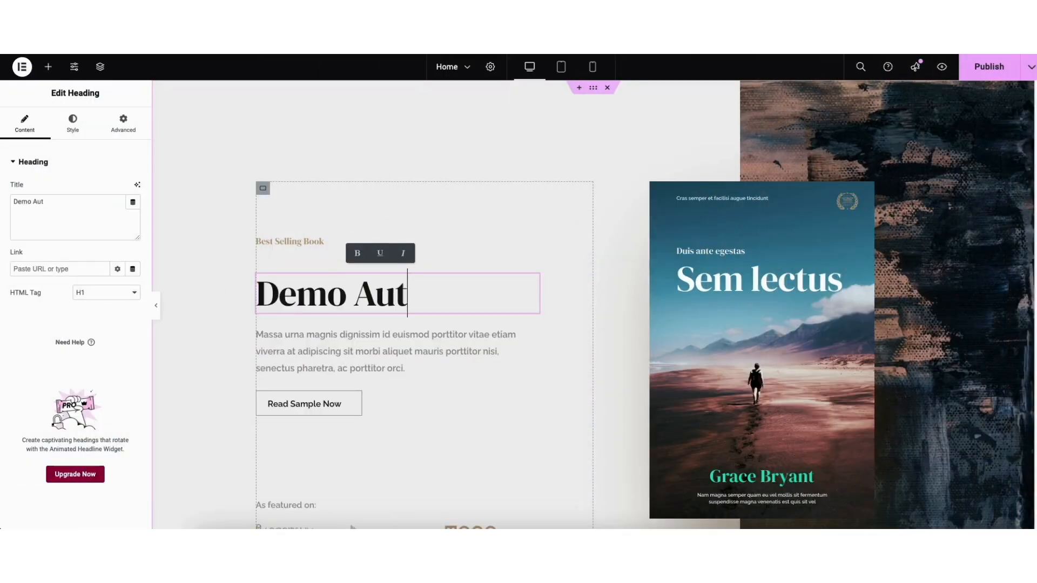
{"action": "type", "text": " Websit"}
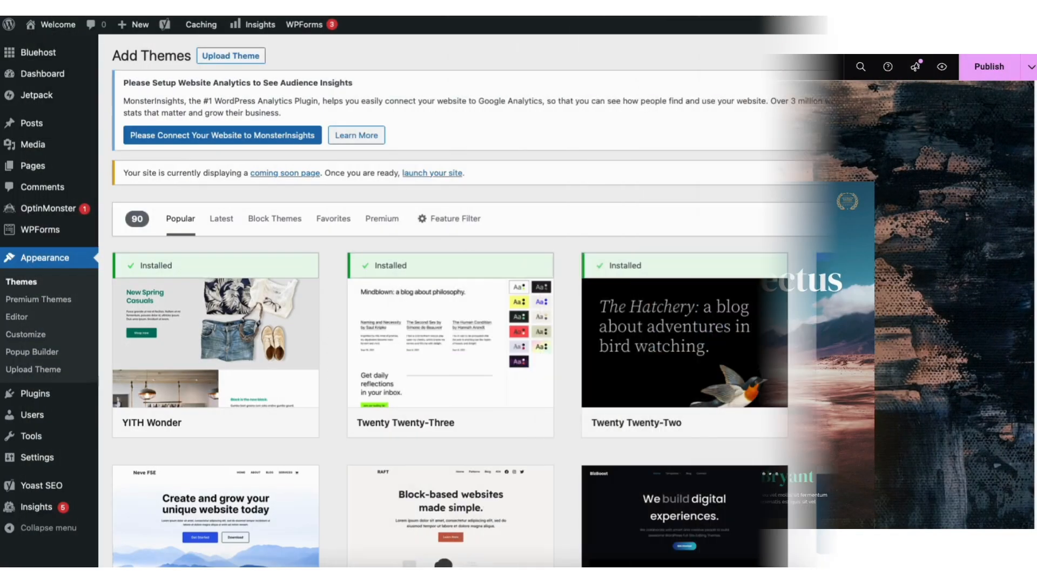
Search 'astra' in the theme directory, then install and activate the Astra theme
{"action": "left_click", "coordinate": [879, 219]}
{"action": "type", "text": "astra"}
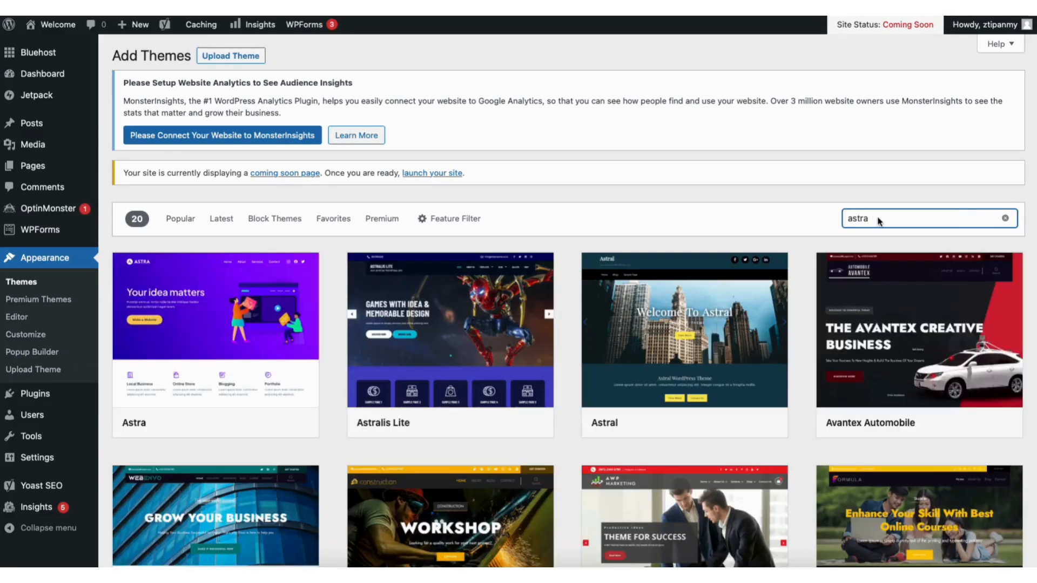
{"action": "left_click", "coordinate": [241, 422]}
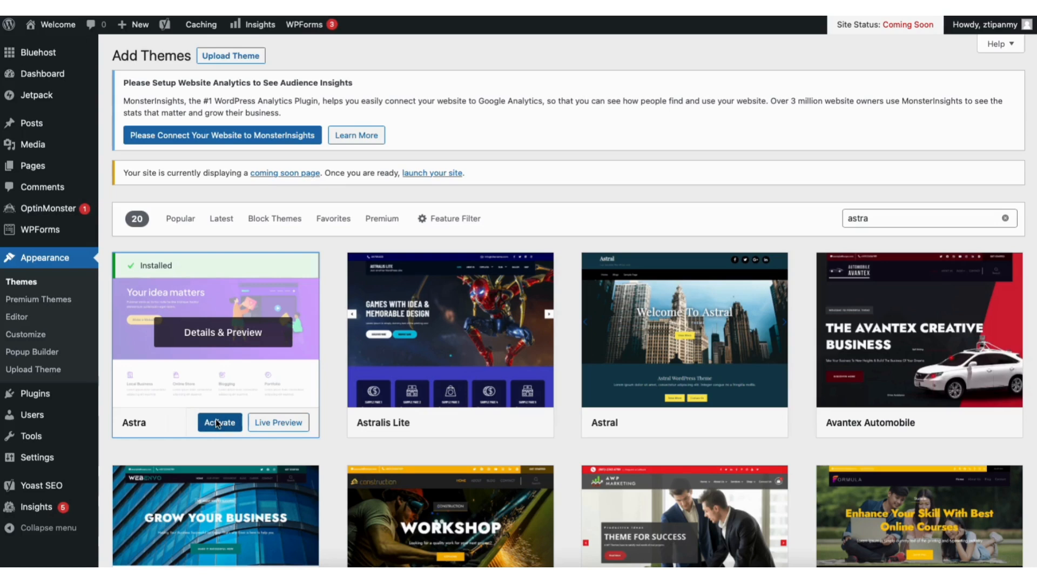
{"action": "left_click", "coordinate": [218, 423]}
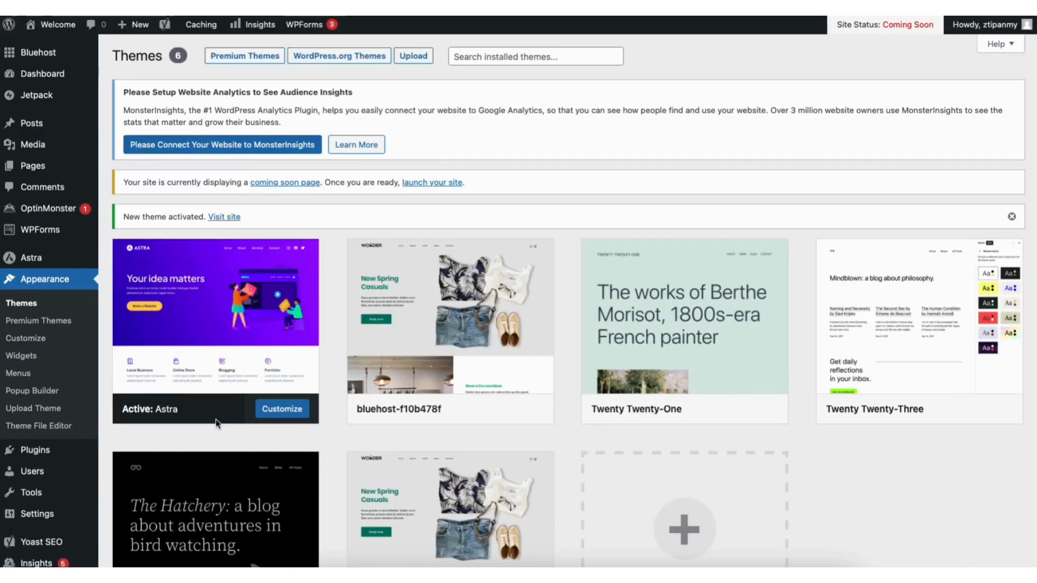
Search 'starter templates' in Add Plugins, install and activate it, then open Starter Templates
{"action": "mouse_move", "coordinate": [37, 453]}
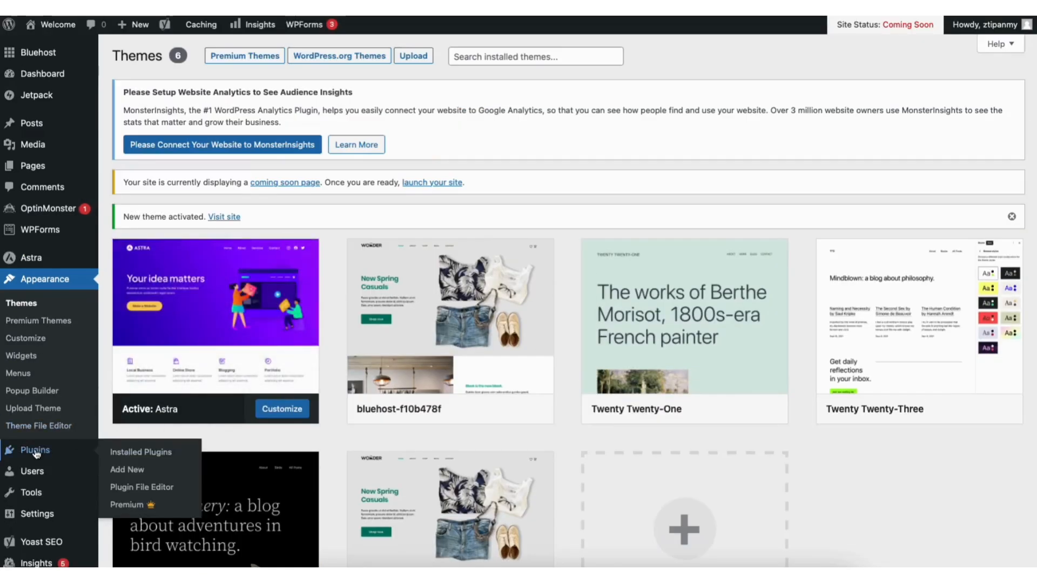
{"action": "left_click", "coordinate": [130, 468]}
{"action": "left_click", "coordinate": [883, 208]}
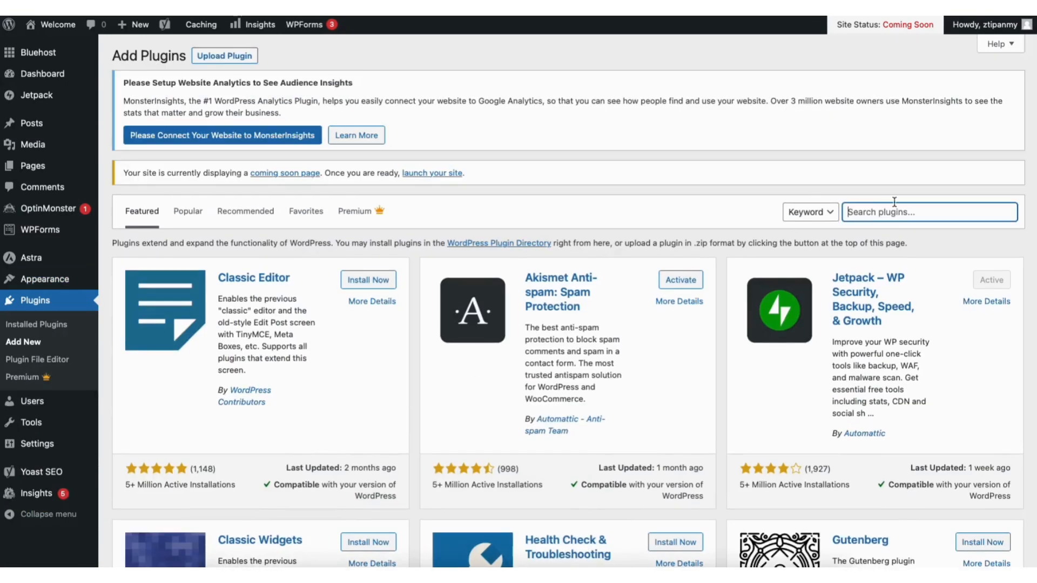
{"action": "type", "text": "starter templates"}
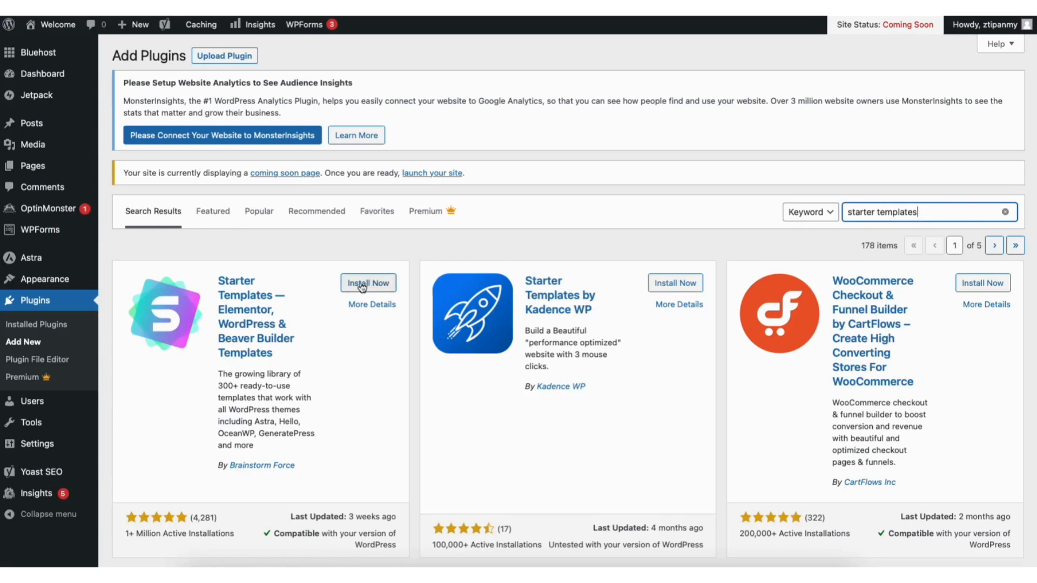
{"action": "left_click", "coordinate": [362, 285]}
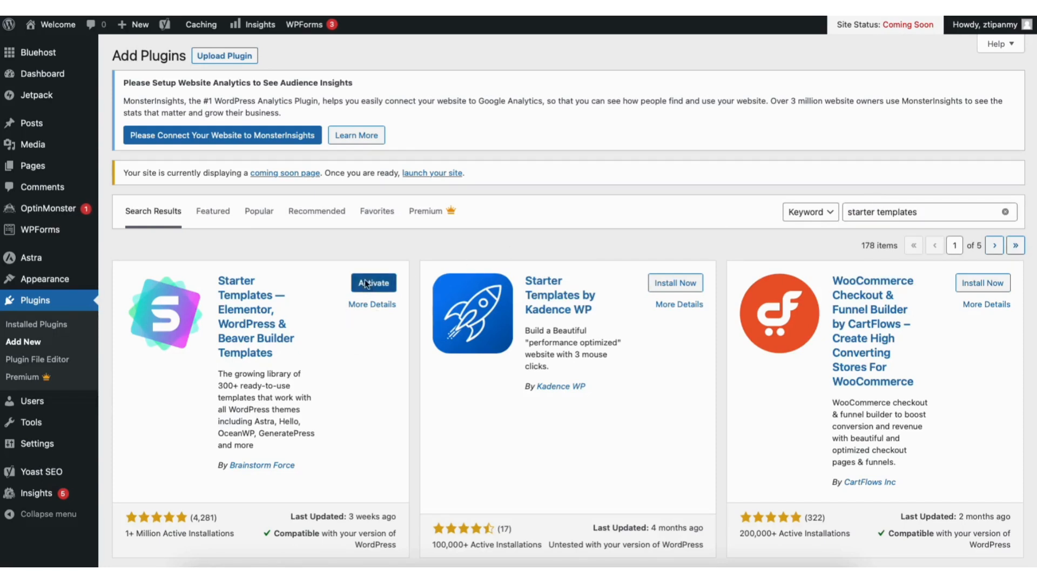
{"action": "left_click", "coordinate": [364, 281]}
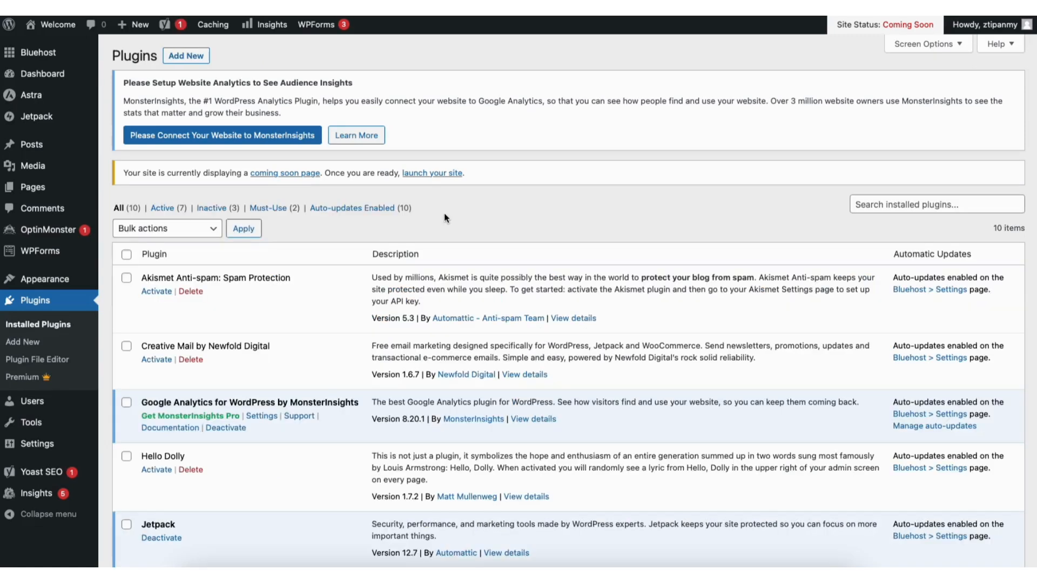
{"action": "mouse_move", "coordinate": [54, 280]}
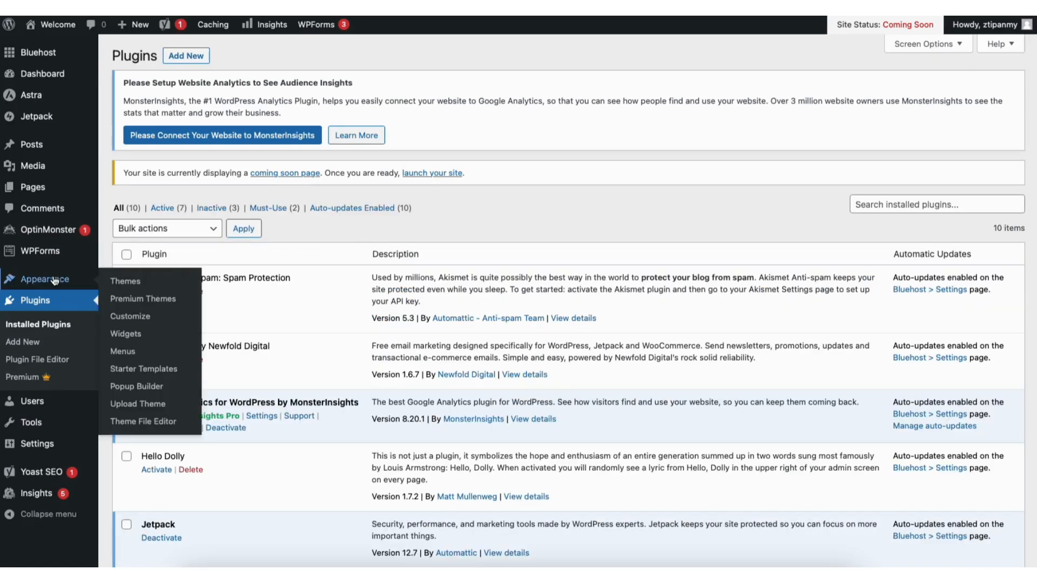
{"action": "left_click", "coordinate": [134, 372]}
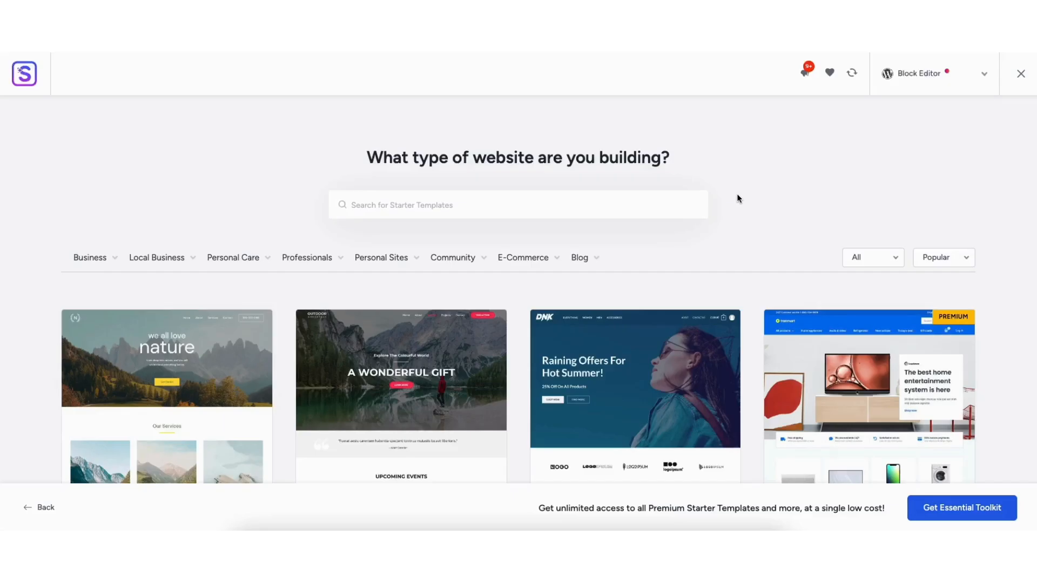
Switch the template page builder from Block Editor to Elementor and scroll the grid
{"action": "left_click", "coordinate": [915, 78]}
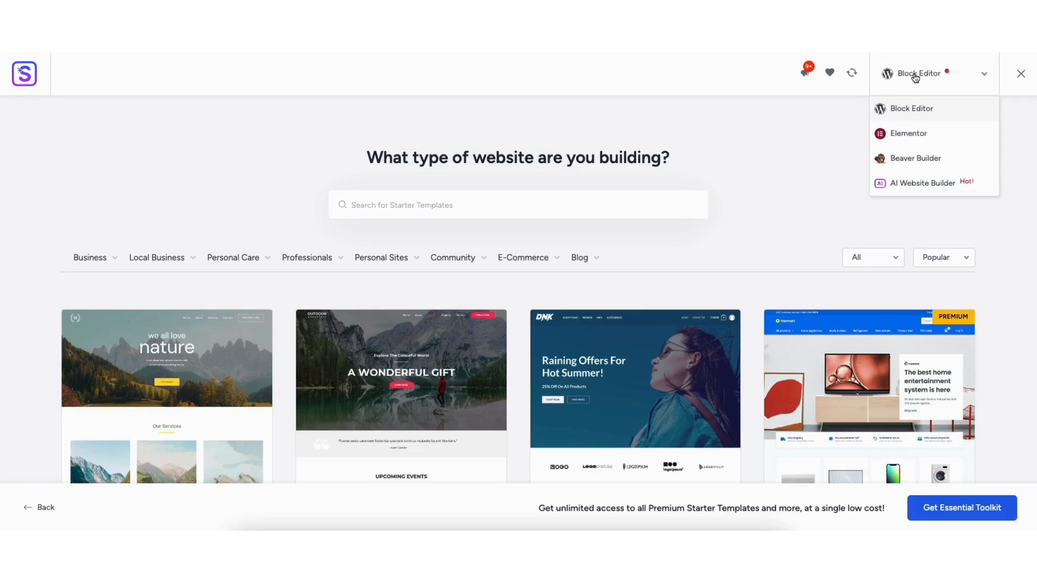
{"action": "left_click", "coordinate": [903, 135]}
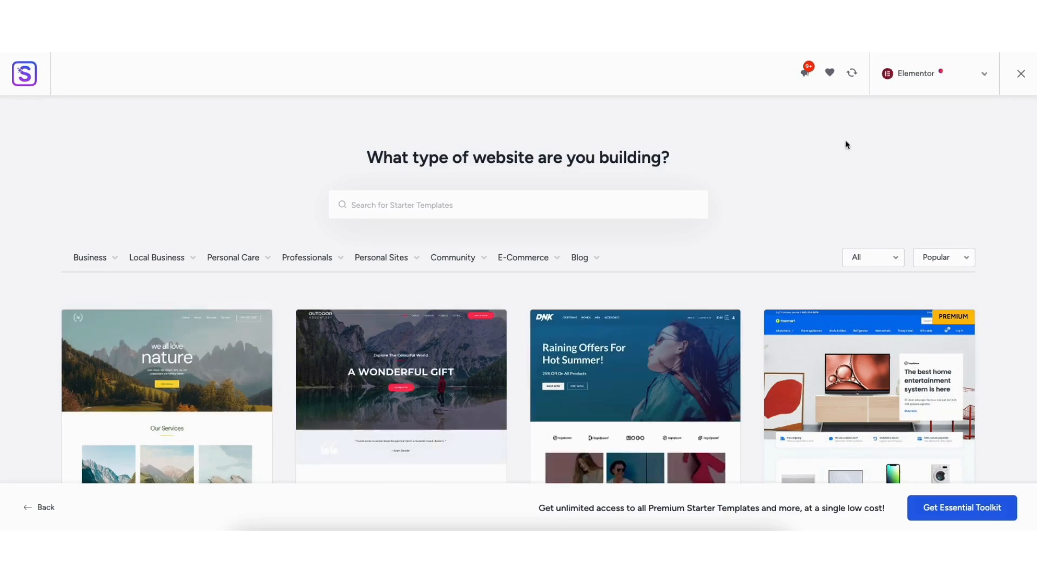
{"action": "scroll", "coordinate": [518, 324], "scroll_direction": "down", "scroll_amount": 1}
{"action": "scroll", "coordinate": [62, 334], "scroll_direction": "down", "scroll_amount": 10}
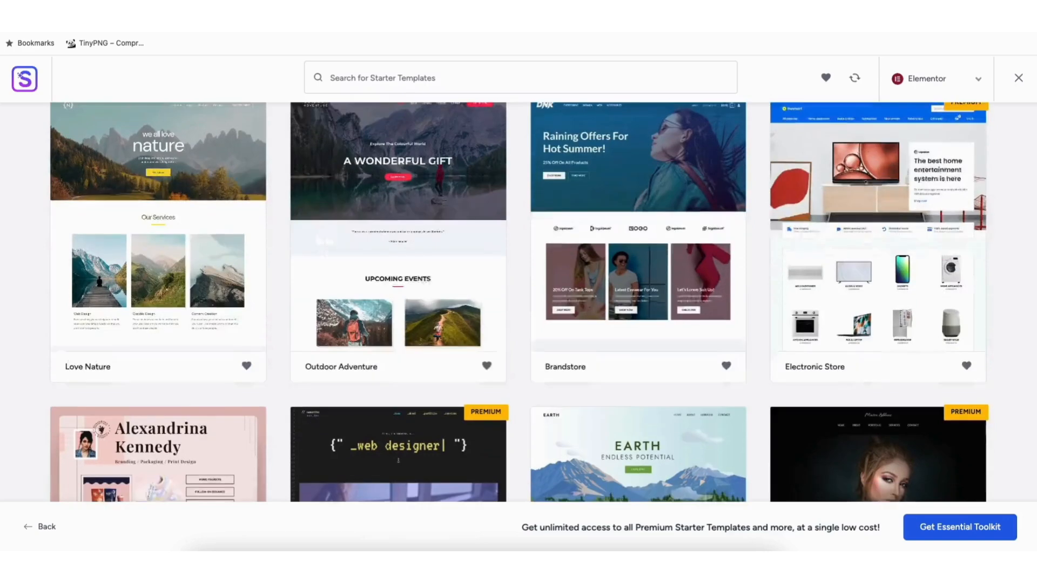
{"action": "scroll", "coordinate": [62, 334], "scroll_direction": "down", "scroll_amount": 8}
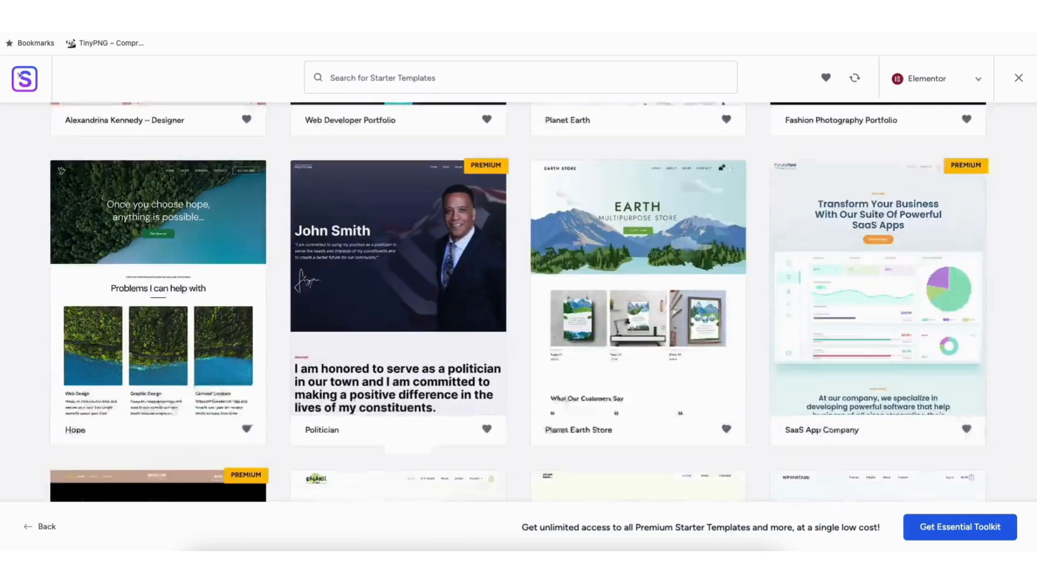
{"action": "scroll", "coordinate": [62, 334], "scroll_direction": "down", "scroll_amount": 5}
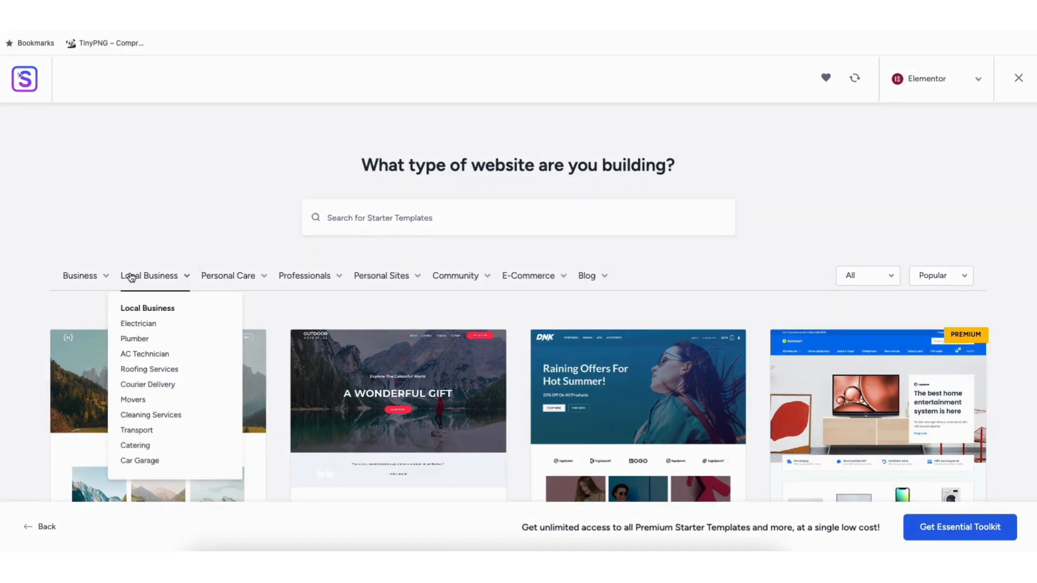
Preview the Love Nature template, close it, and scroll further through the gallery
{"action": "mouse_move", "coordinate": [135, 264]}
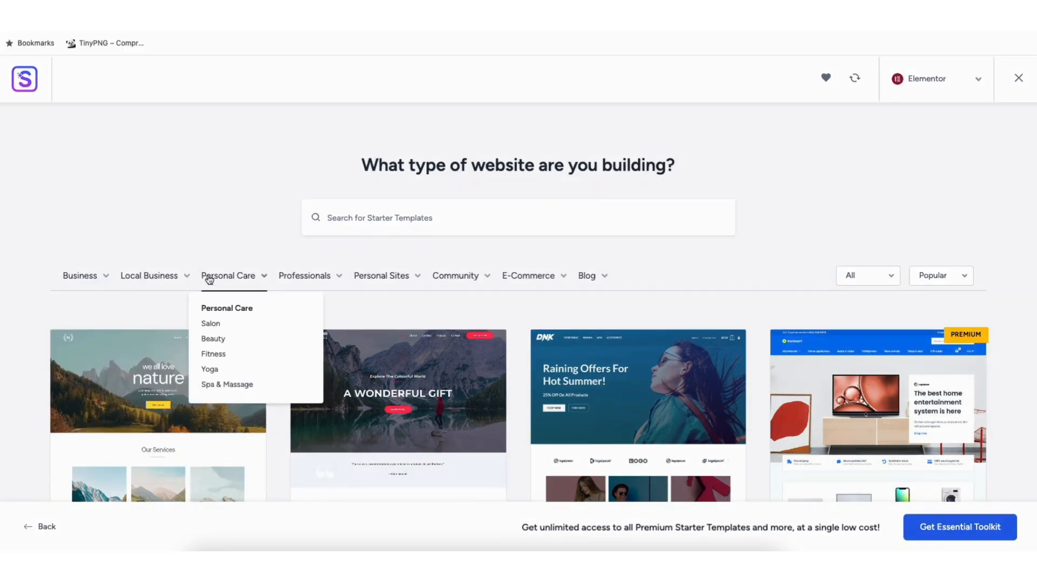
{"action": "mouse_move", "coordinate": [308, 281]}
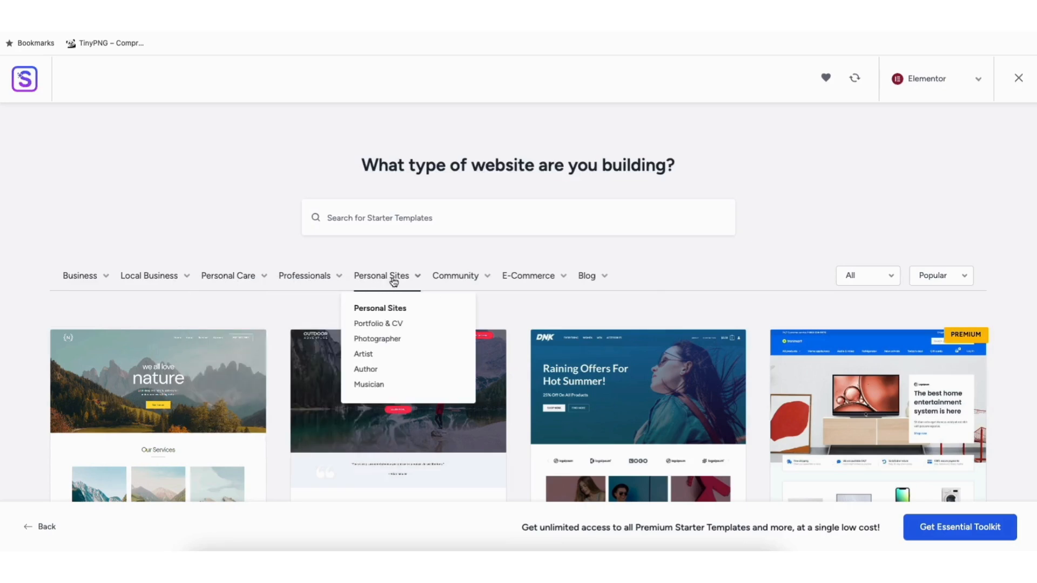
{"action": "left_click", "coordinate": [154, 393]}
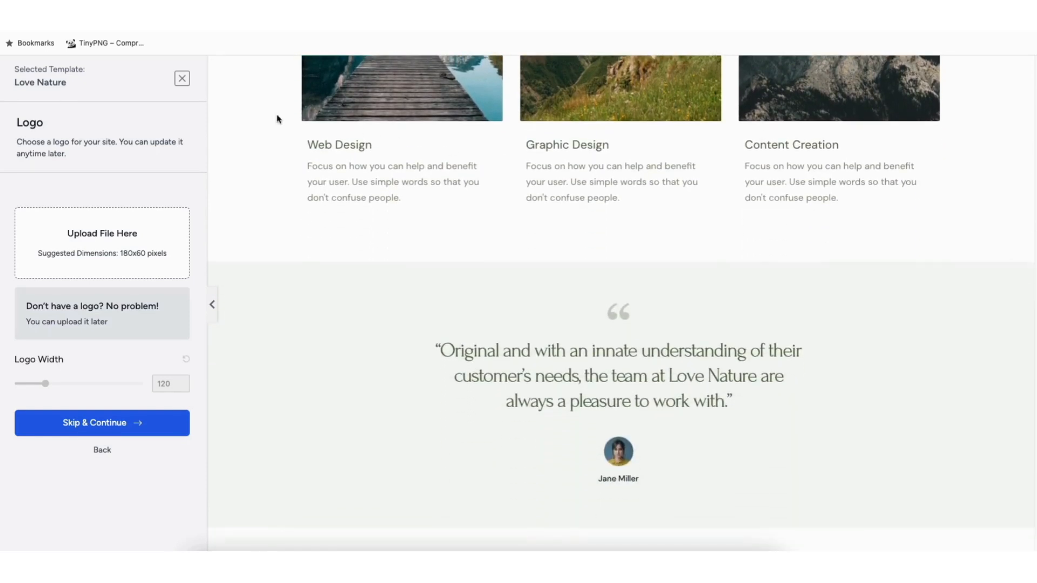
{"action": "left_click", "coordinate": [182, 79]}
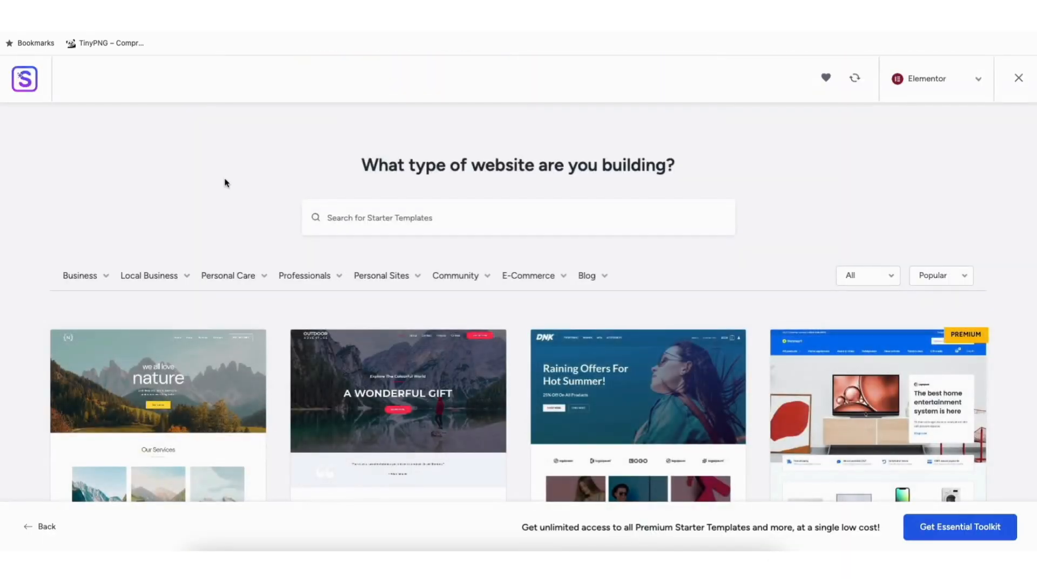
{"action": "scroll", "coordinate": [519, 303], "scroll_direction": "down", "scroll_amount": 10}
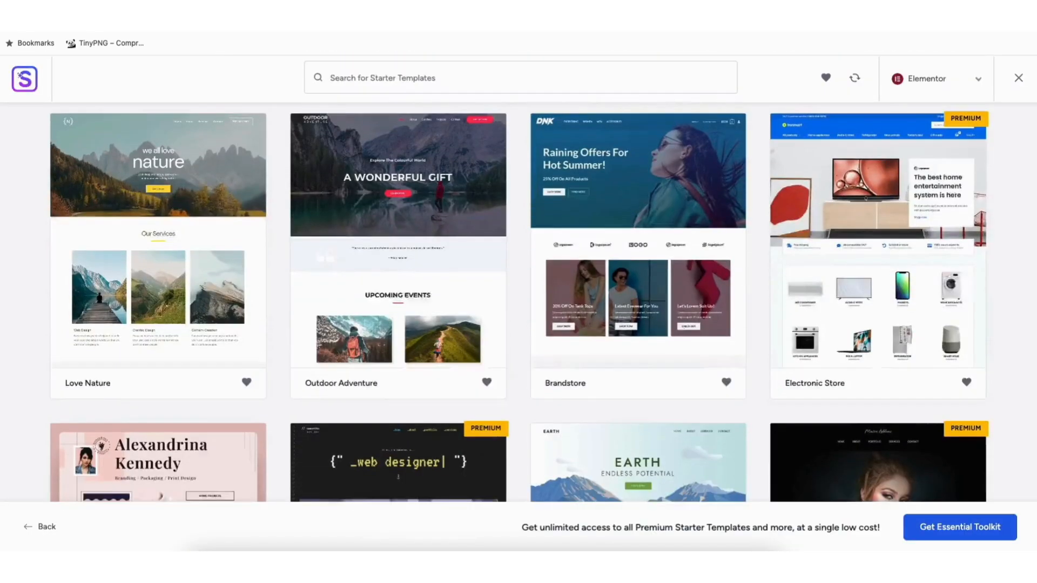
{"action": "scroll", "coordinate": [518, 302], "scroll_direction": "down", "scroll_amount": 10}
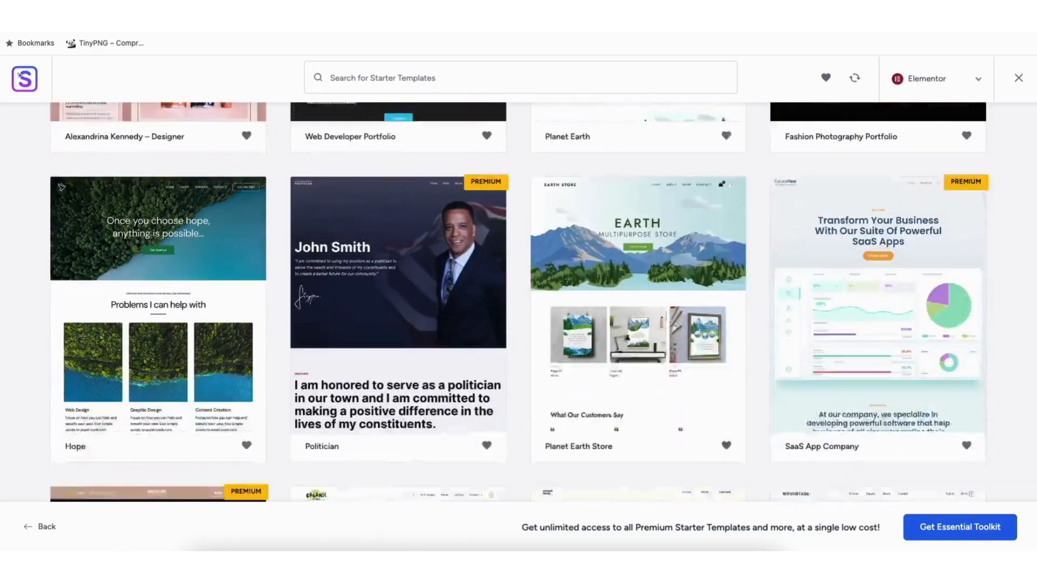
{"action": "scroll", "coordinate": [519, 303], "scroll_direction": "down", "scroll_amount": 10}
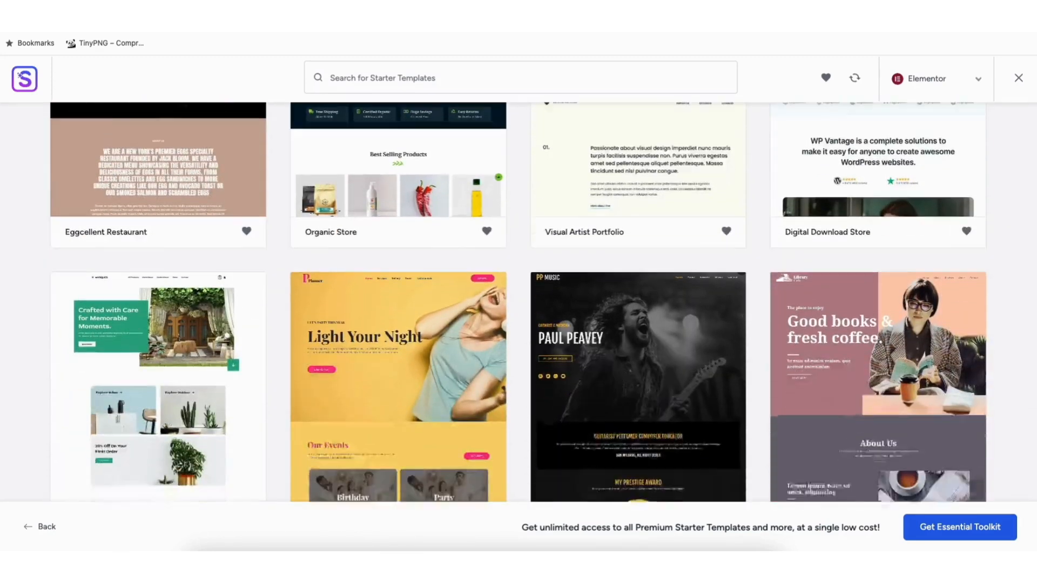
{"action": "scroll", "coordinate": [420, 257], "scroll_direction": "down", "scroll_amount": 10}
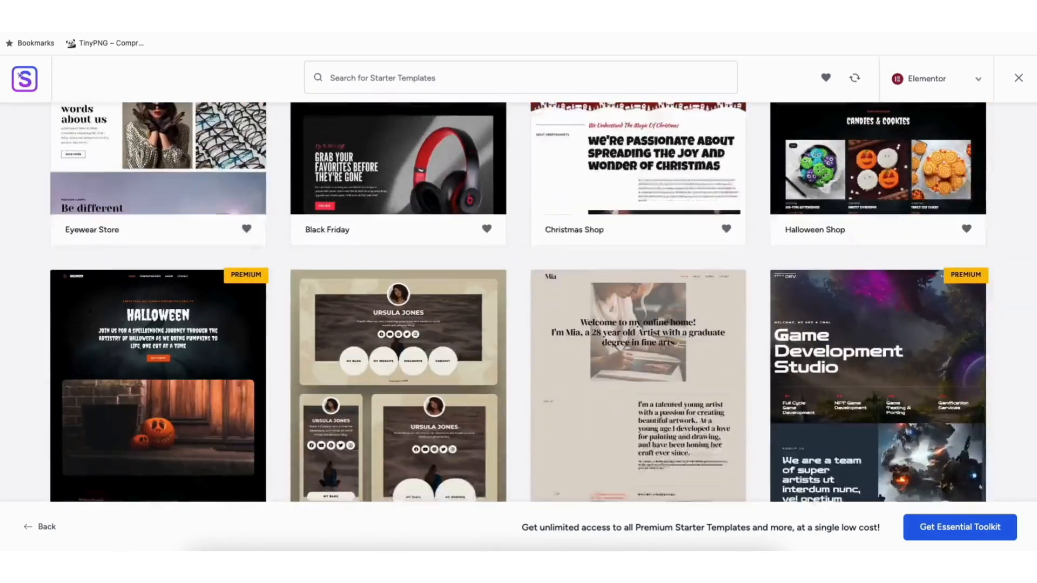
{"action": "scroll", "coordinate": [518, 302], "scroll_direction": "down", "scroll_amount": 10}
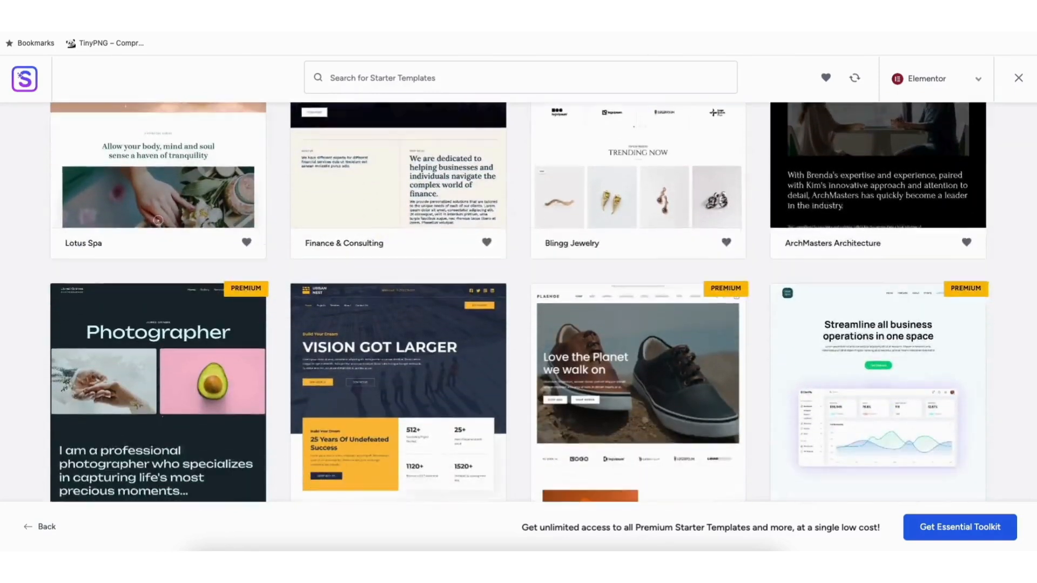
{"action": "scroll", "coordinate": [518, 302], "scroll_direction": "down", "scroll_amount": 10}
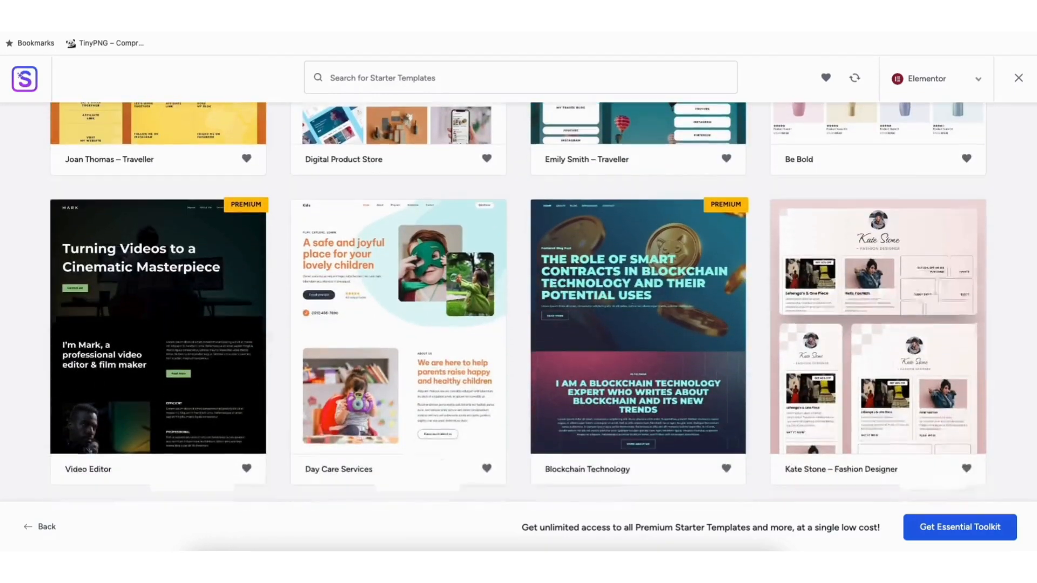
{"action": "scroll", "coordinate": [518, 303], "scroll_direction": "down", "scroll_amount": 6}
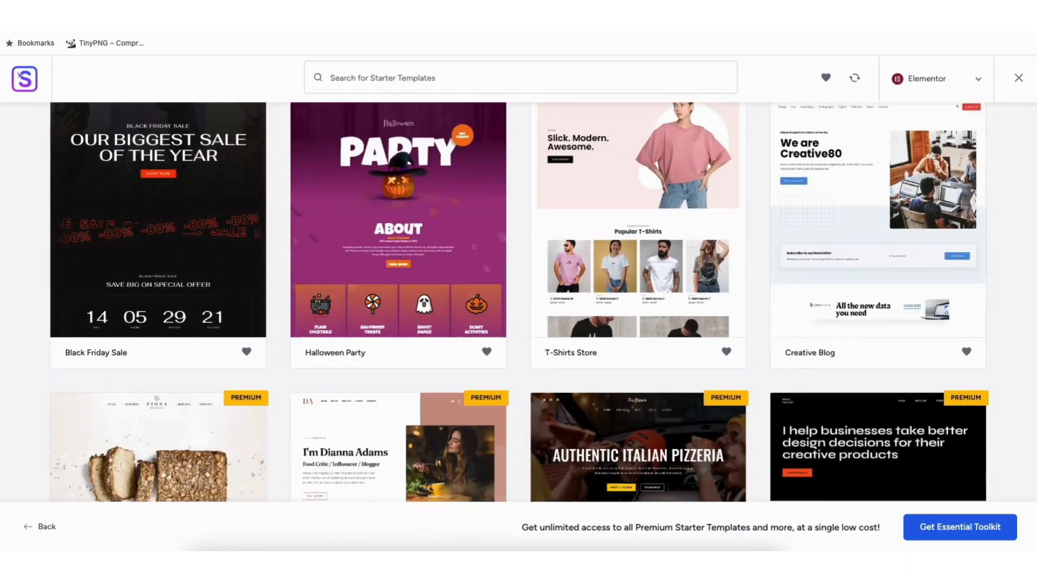
{"action": "scroll", "coordinate": [518, 303], "scroll_direction": "down", "scroll_amount": 8}
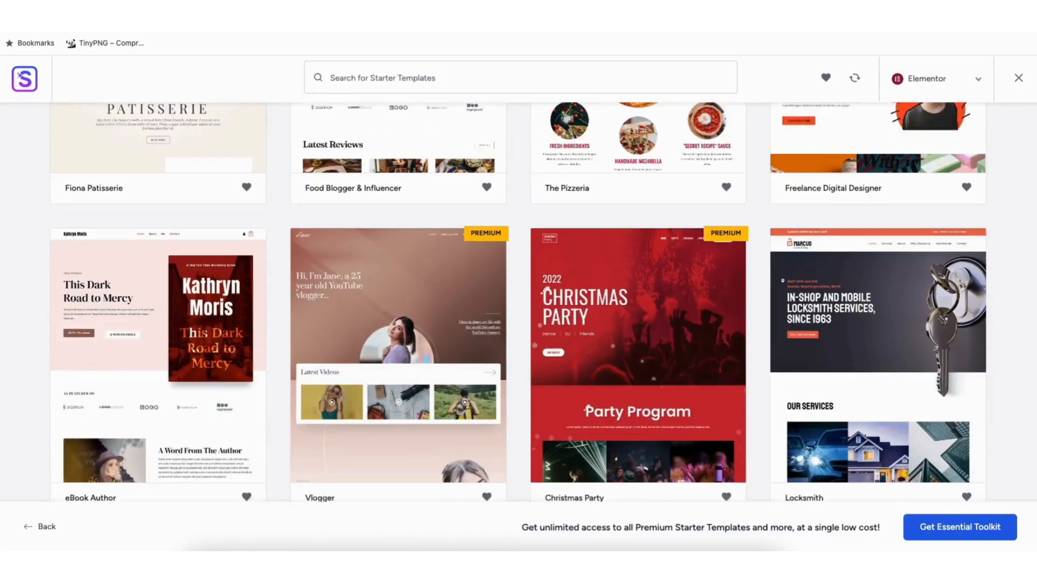
{"action": "scroll", "coordinate": [519, 302], "scroll_direction": "down", "scroll_amount": 8}
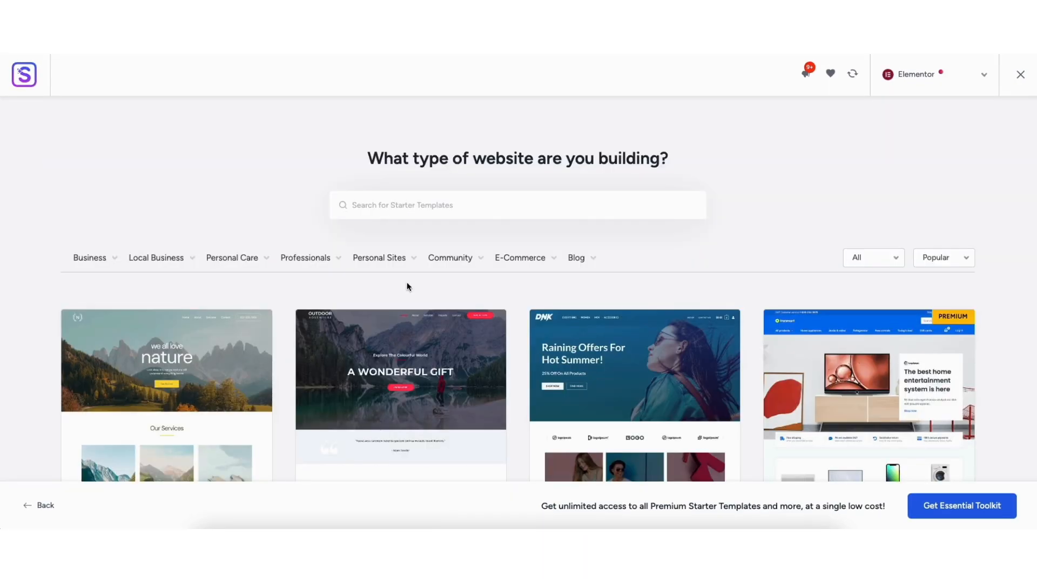
{"action": "mouse_move", "coordinate": [387, 267]}
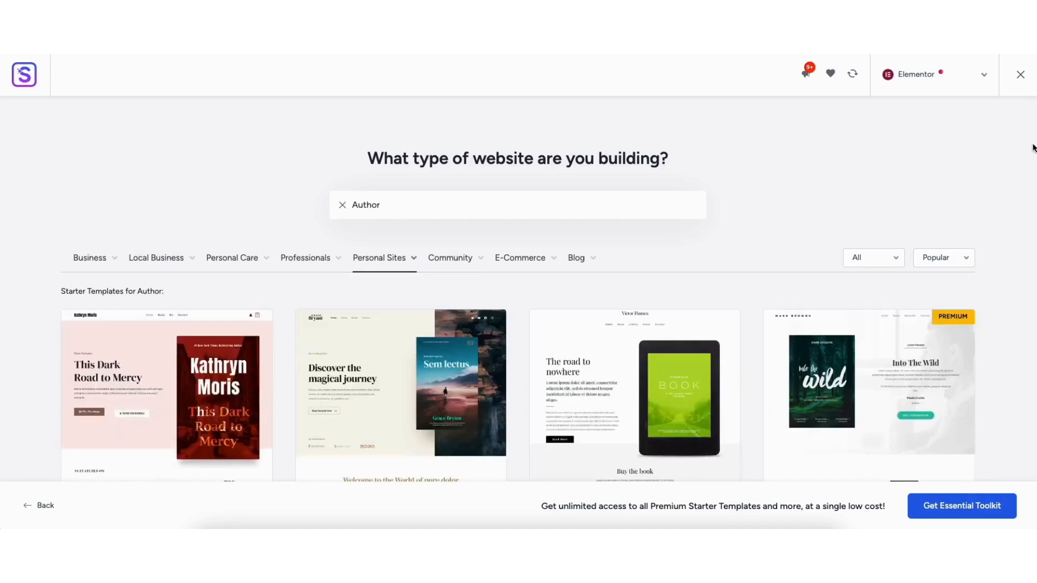
Scroll through the Author template results to compare eBook Author, Bestselling Author and e-Book Author
{"action": "scroll", "coordinate": [1031, 146], "scroll_direction": "down", "scroll_amount": 10}
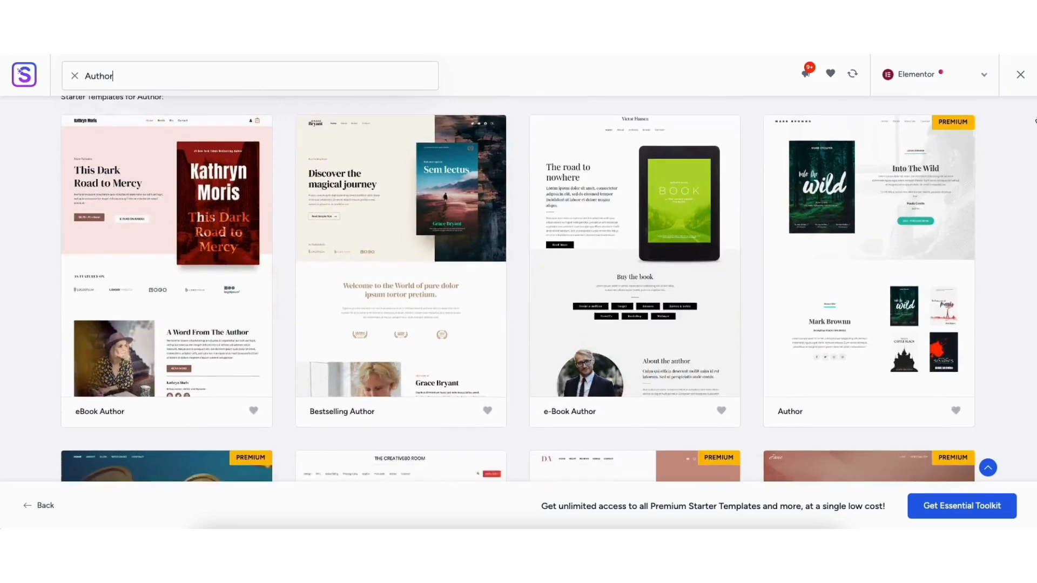
{"action": "scroll", "coordinate": [1032, 146], "scroll_direction": "down", "scroll_amount": 12}
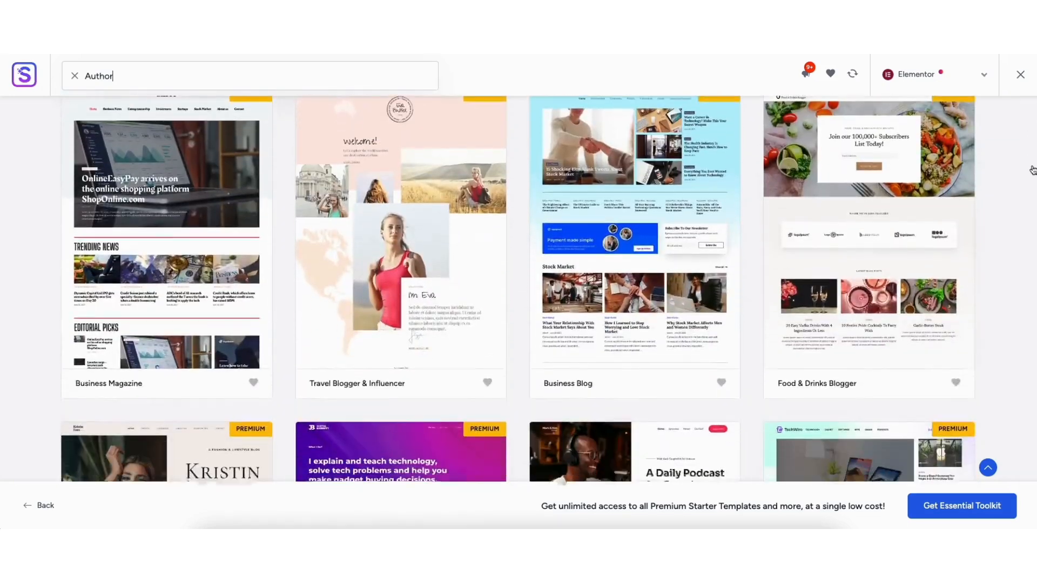
{"action": "scroll", "coordinate": [1033, 162], "scroll_direction": "up", "scroll_amount": 20}
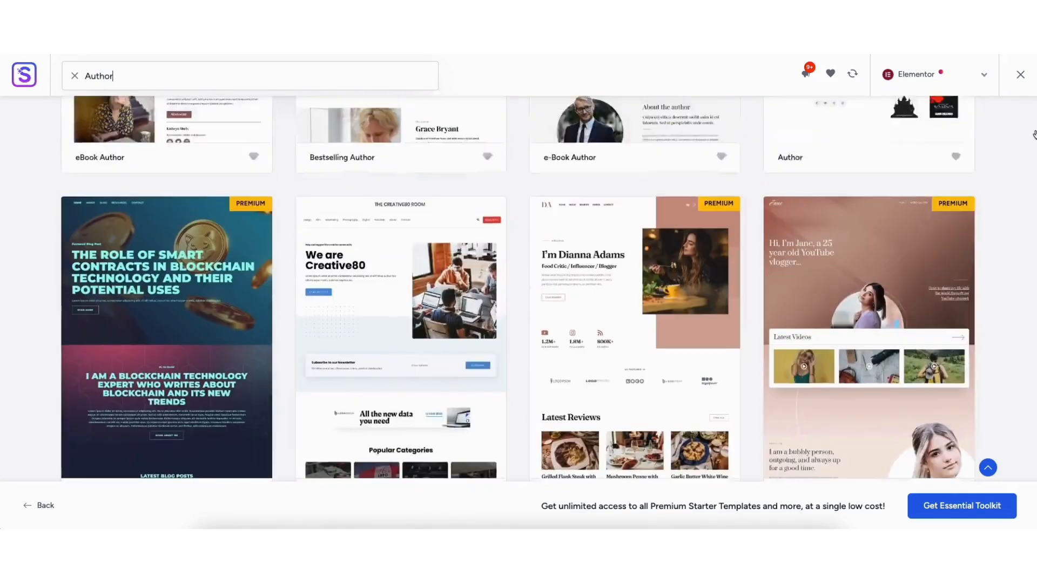
{"action": "scroll", "coordinate": [1031, 111], "scroll_direction": "down", "scroll_amount": 3}
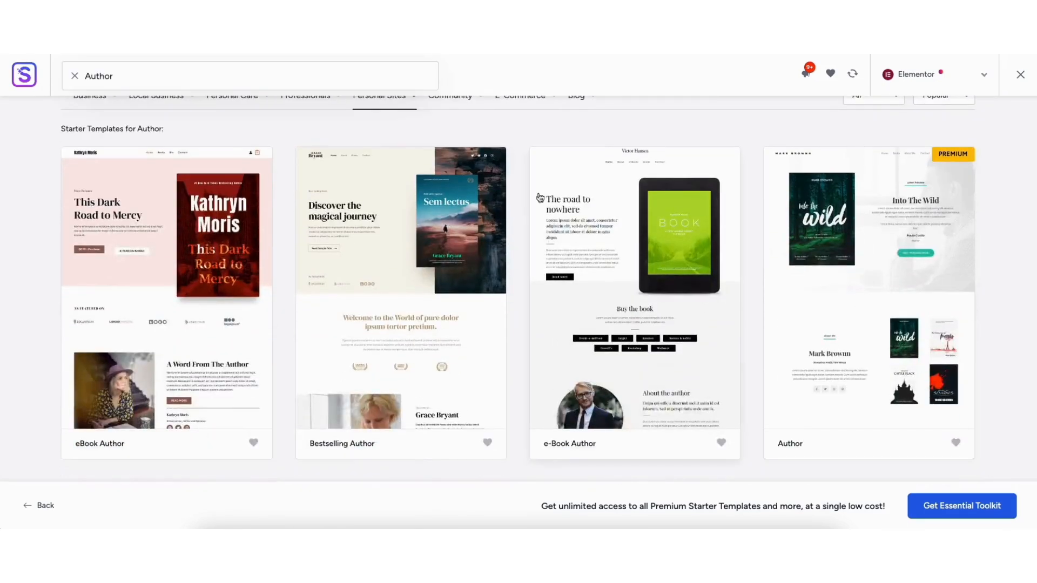
Start customizing Bestselling Author and preview the blue, green, red, pink, gold, teal, orange and purple palettes
{"action": "left_click", "coordinate": [377, 303]}
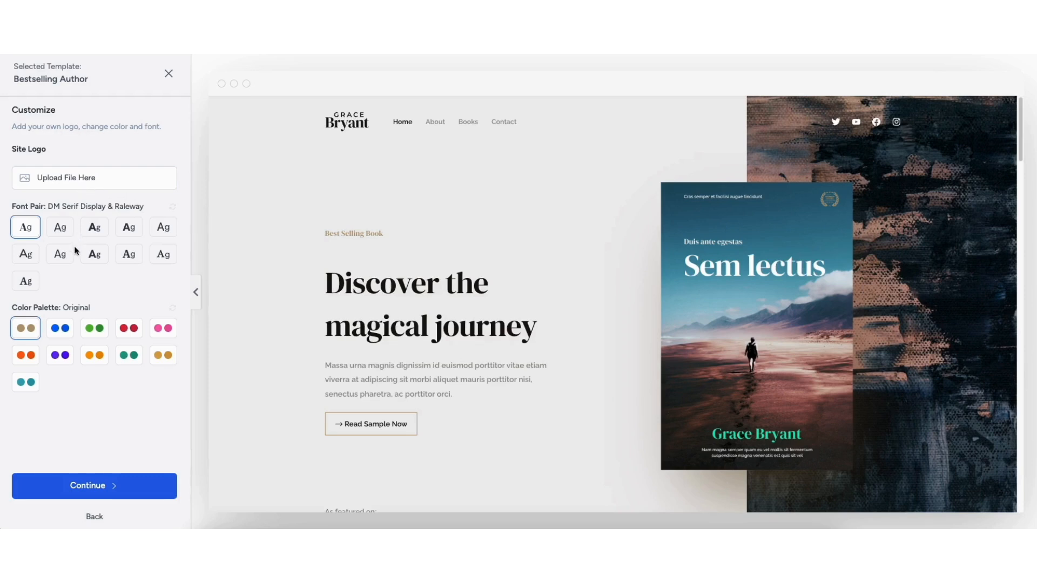
{"action": "left_click", "coordinate": [64, 334]}
{"action": "left_click", "coordinate": [90, 332]}
{"action": "left_click", "coordinate": [131, 330]}
{"action": "left_click", "coordinate": [166, 331]}
{"action": "left_click", "coordinate": [167, 360]}
{"action": "left_click", "coordinate": [133, 358]}
{"action": "left_click", "coordinate": [95, 359]}
{"action": "left_click", "coordinate": [63, 359]}
Revert to the Original palette with DM Serif Display & Raleway fonts and continue
{"action": "left_click", "coordinate": [27, 355]}
{"action": "left_click", "coordinate": [26, 381]}
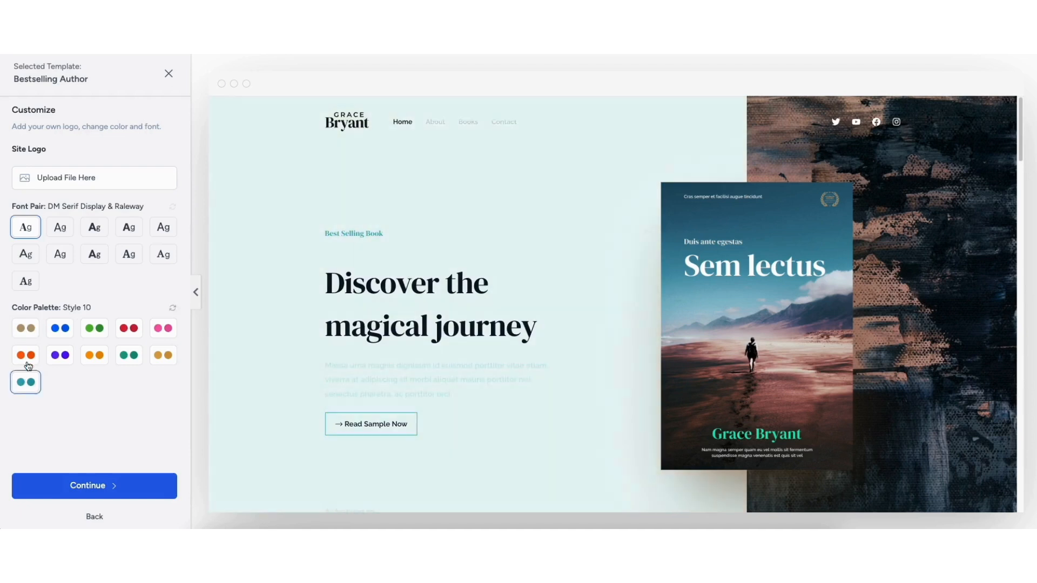
{"action": "left_click", "coordinate": [25, 328]}
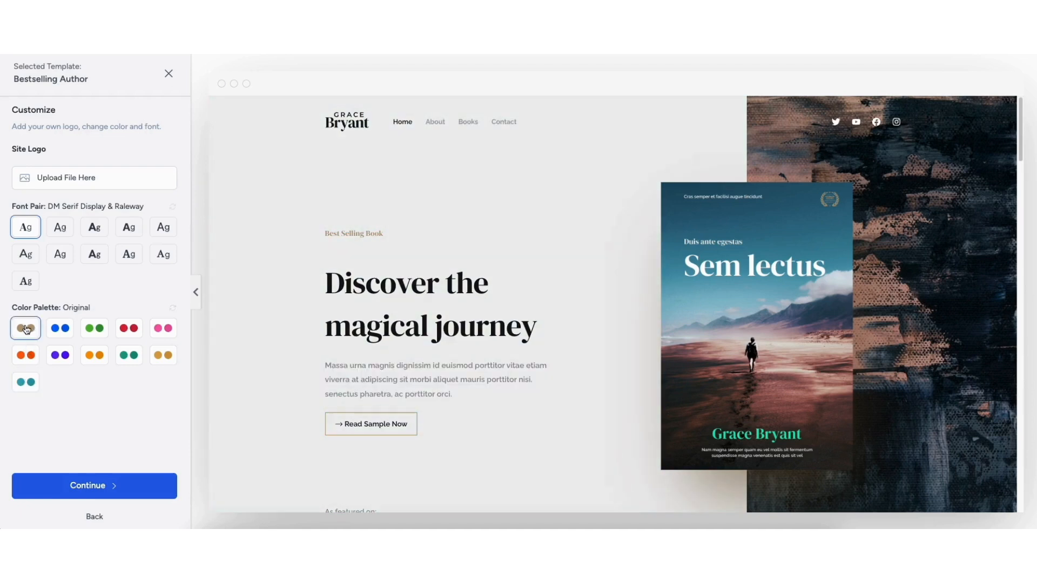
{"action": "left_click", "coordinate": [75, 490]}
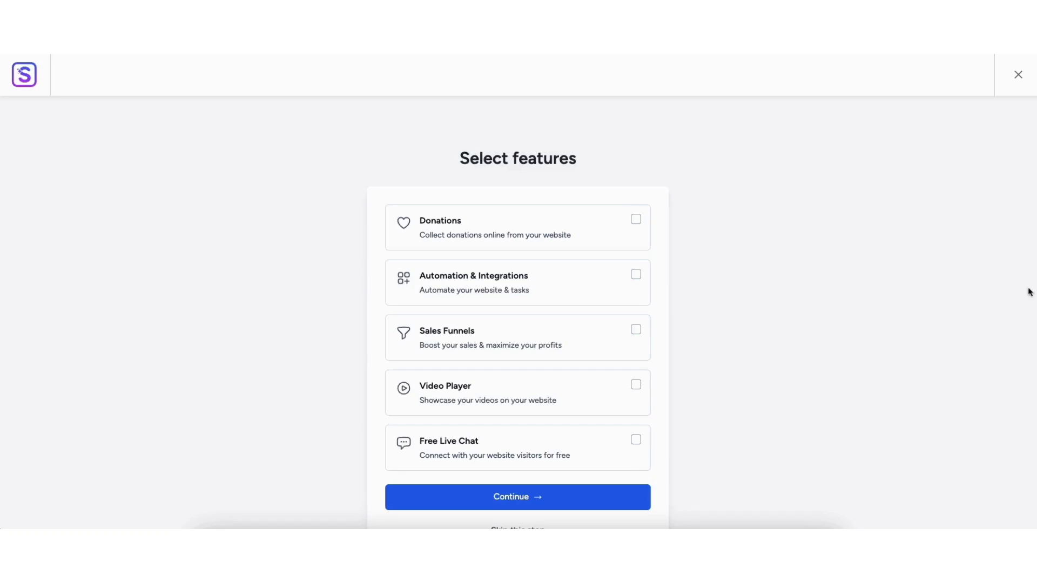
Skip the extra features and submit to build the Bestselling Author site to 100%
{"action": "scroll", "coordinate": [1034, 239], "scroll_direction": "down", "scroll_amount": 1}
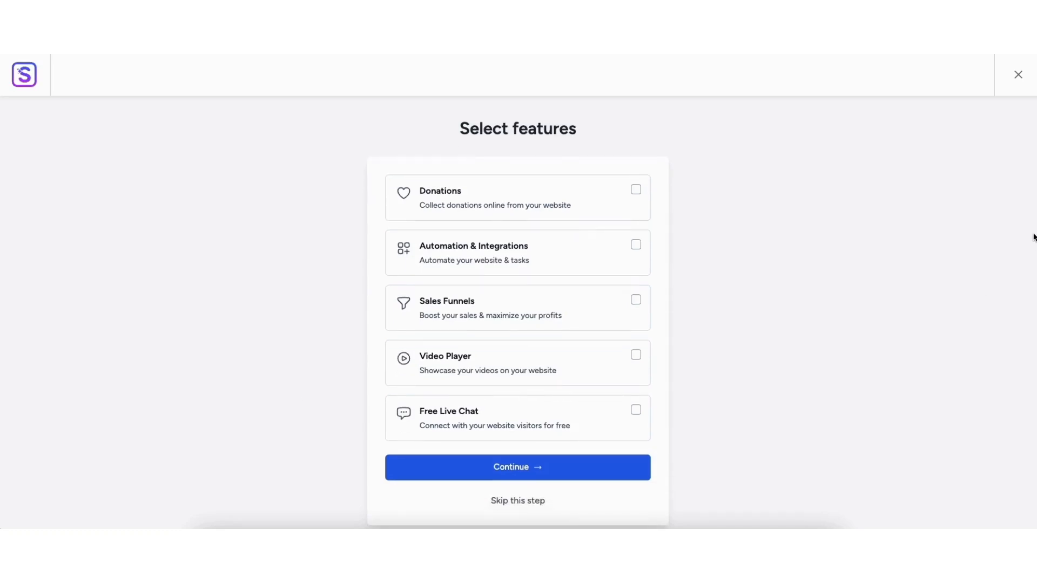
{"action": "left_click", "coordinate": [516, 501]}
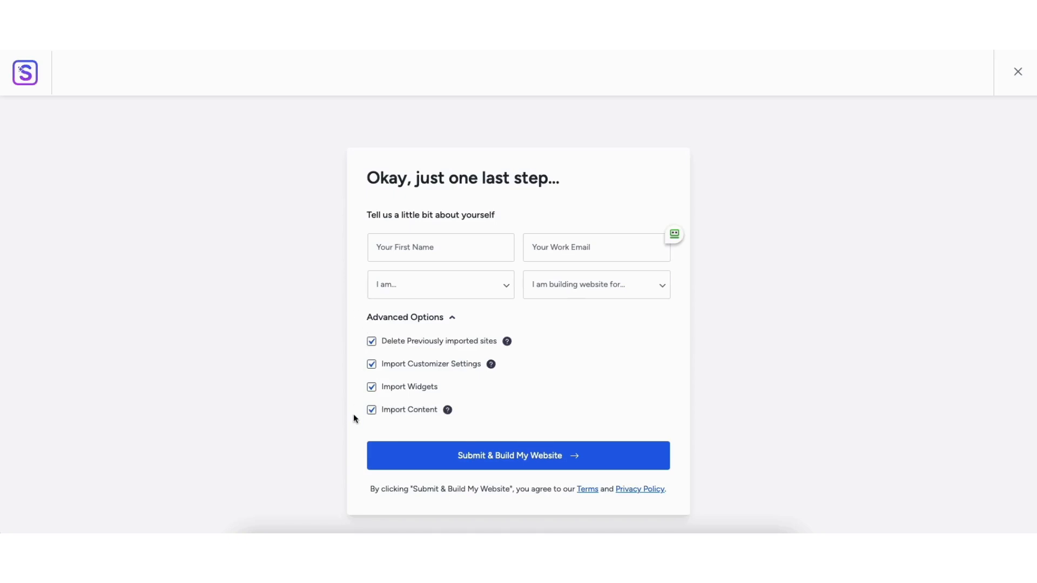
{"action": "left_click", "coordinate": [430, 458]}
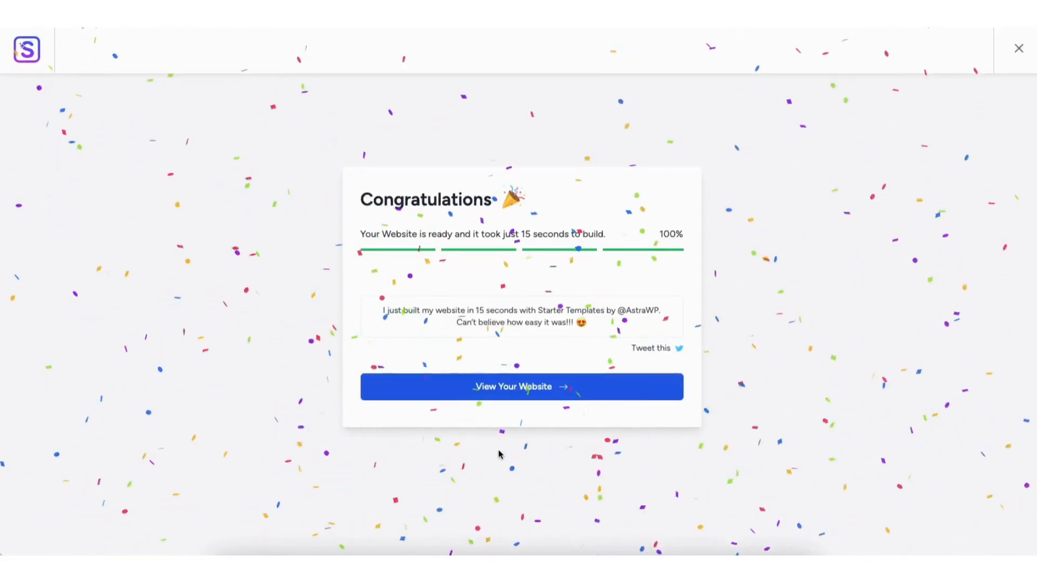
View the built Grace Bryant homepage through its hero, author story, books and signed-copy sections
{"action": "left_click", "coordinate": [502, 387]}
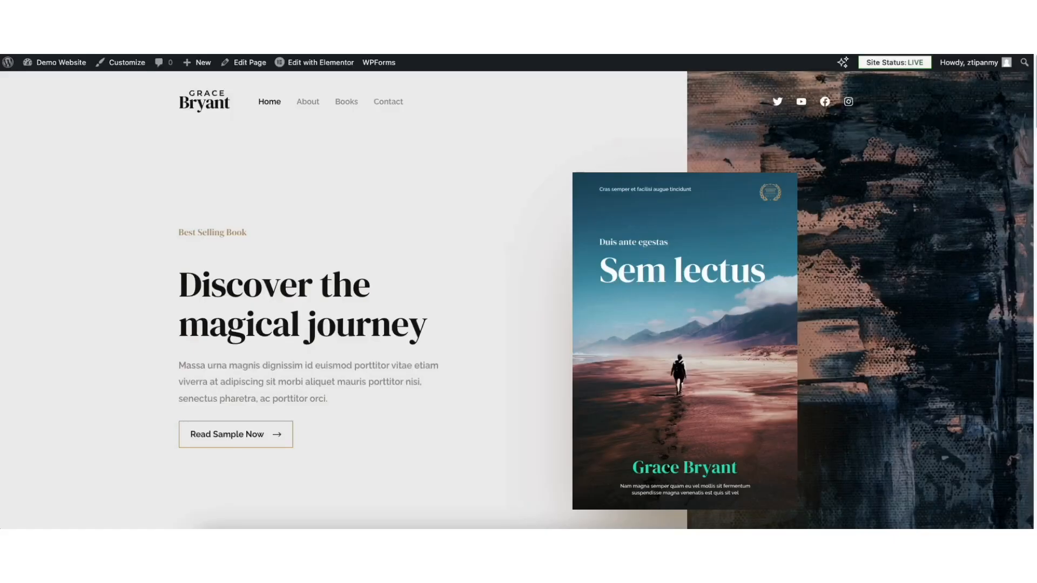
{"action": "scroll", "coordinate": [518, 300], "scroll_direction": "down", "scroll_amount": 8}
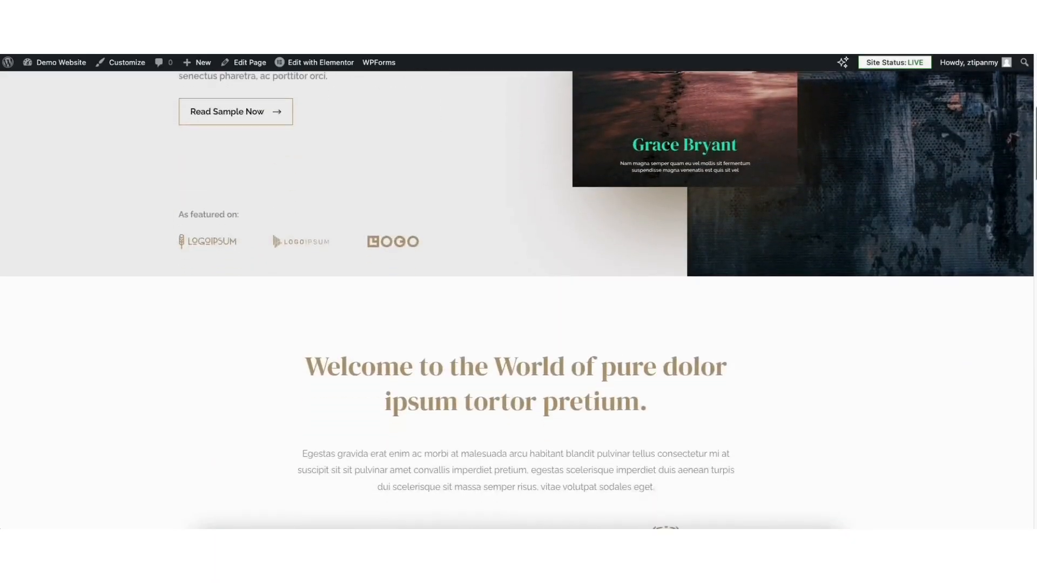
{"action": "scroll", "coordinate": [518, 300], "scroll_direction": "down", "scroll_amount": 10}
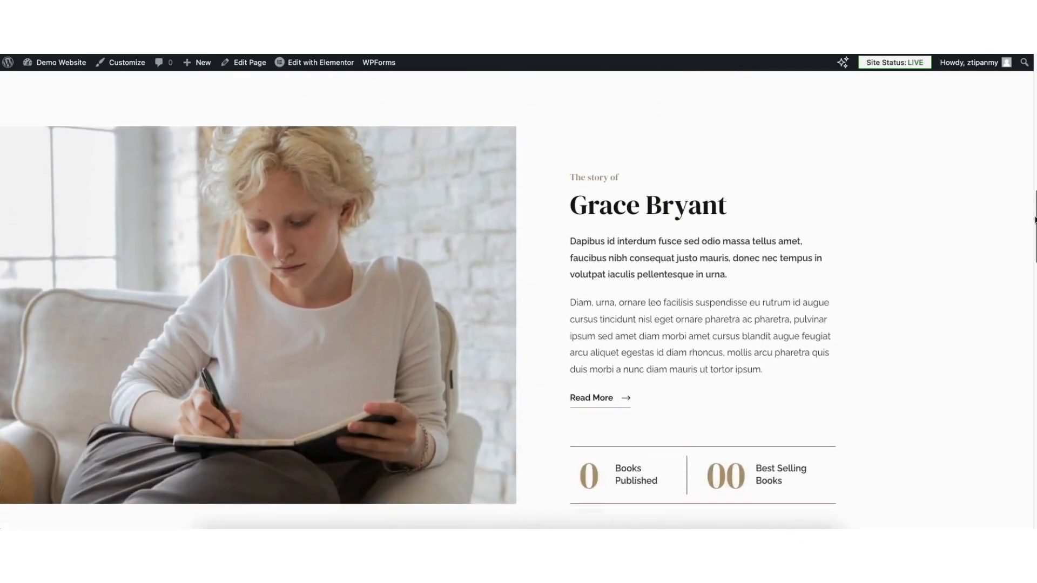
{"action": "scroll", "coordinate": [518, 300], "scroll_direction": "down", "scroll_amount": 9}
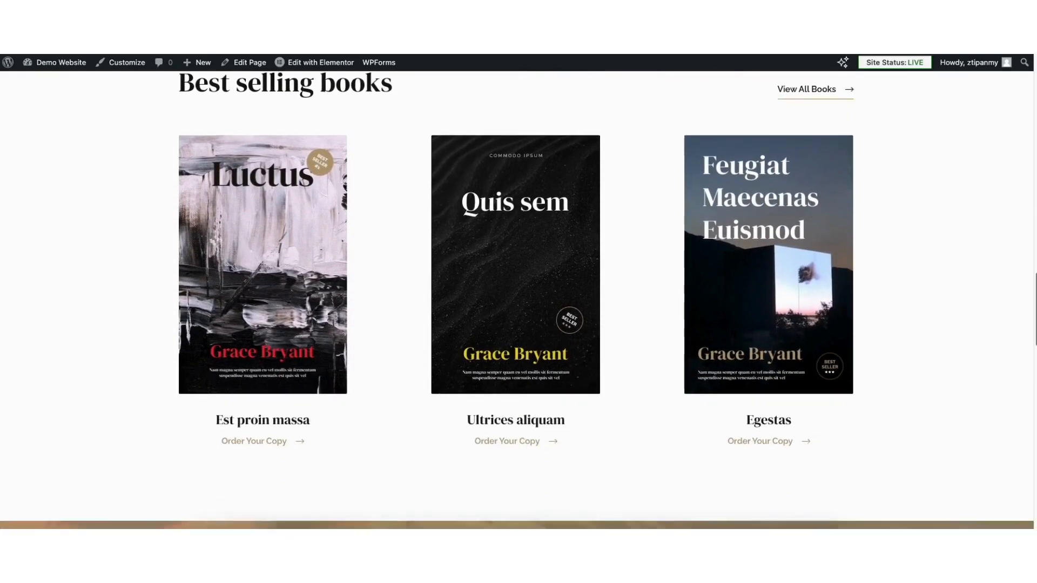
{"action": "scroll", "coordinate": [519, 300], "scroll_direction": "down", "scroll_amount": 9}
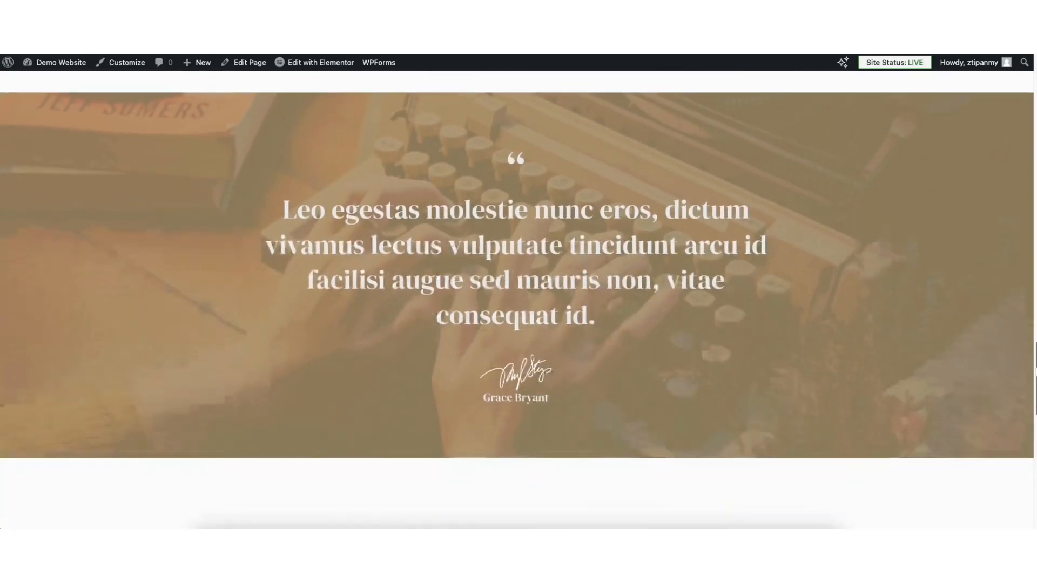
{"action": "scroll", "coordinate": [518, 299], "scroll_direction": "down", "scroll_amount": 2}
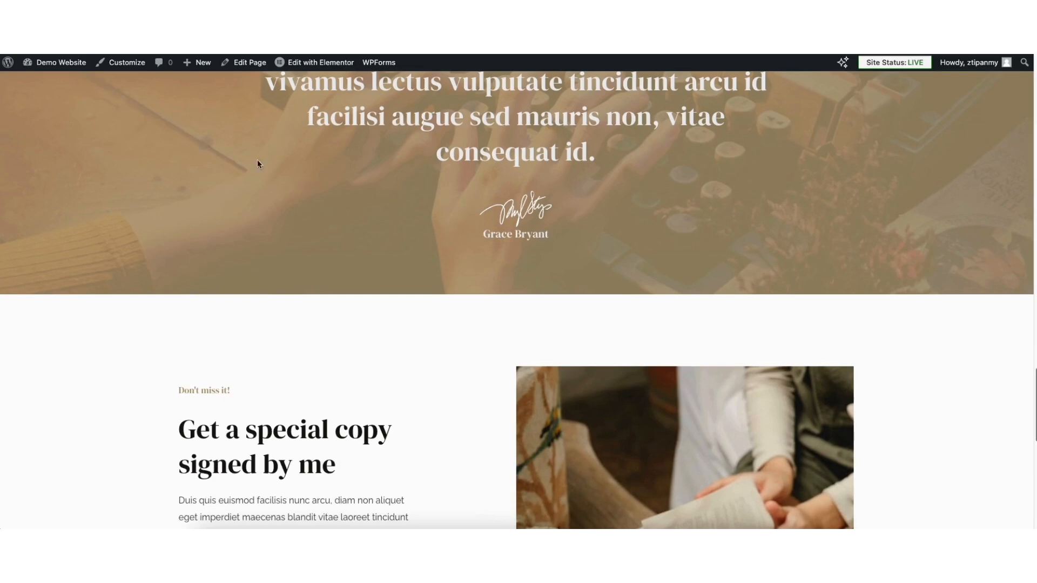
{"action": "mouse_move", "coordinate": [61, 66]}
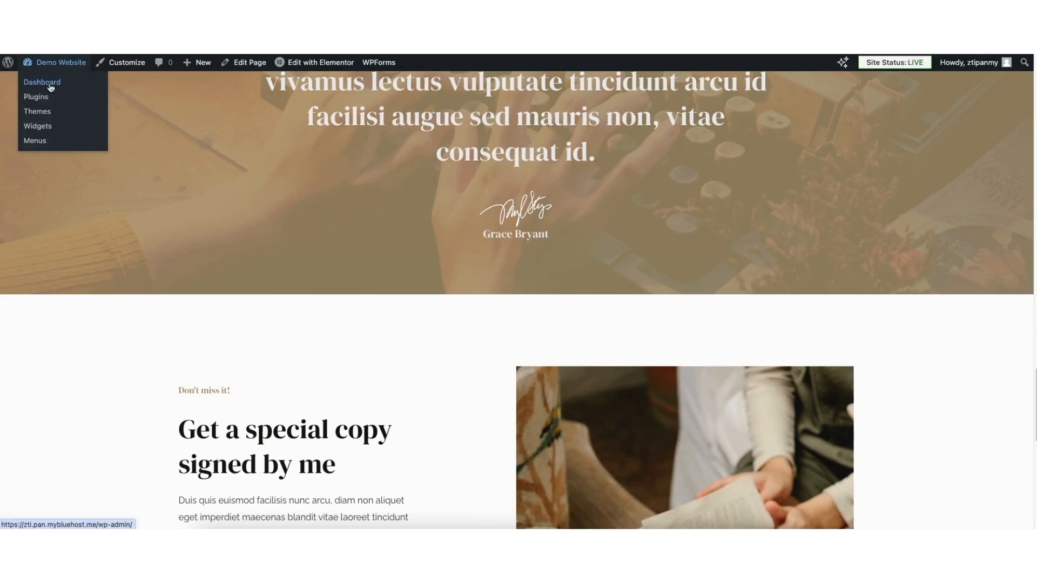
Go from the dashboard to the Features tab of Elementor's Settings
{"action": "left_click", "coordinate": [51, 88]}
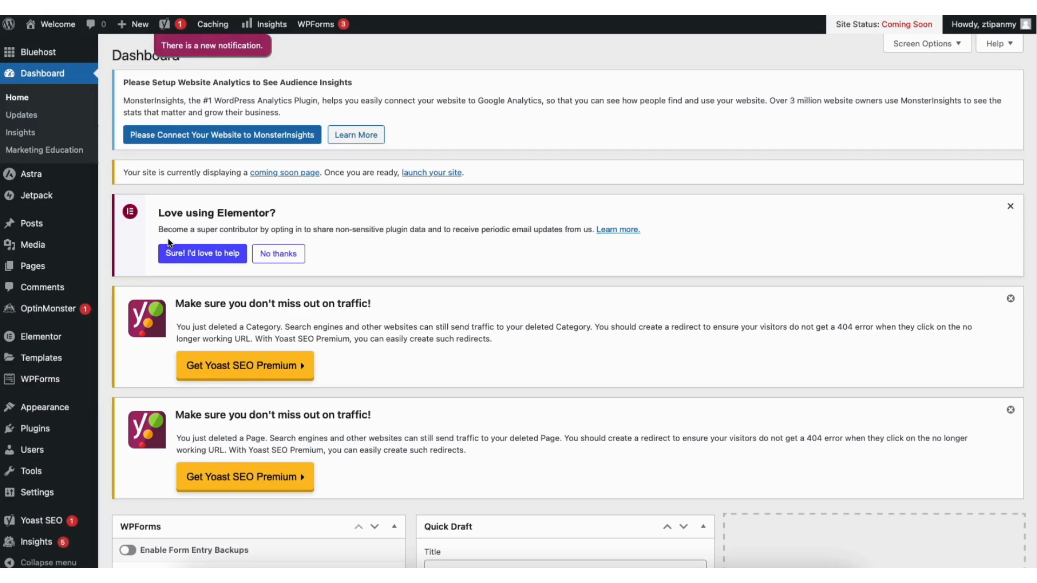
{"action": "mouse_move", "coordinate": [49, 344]}
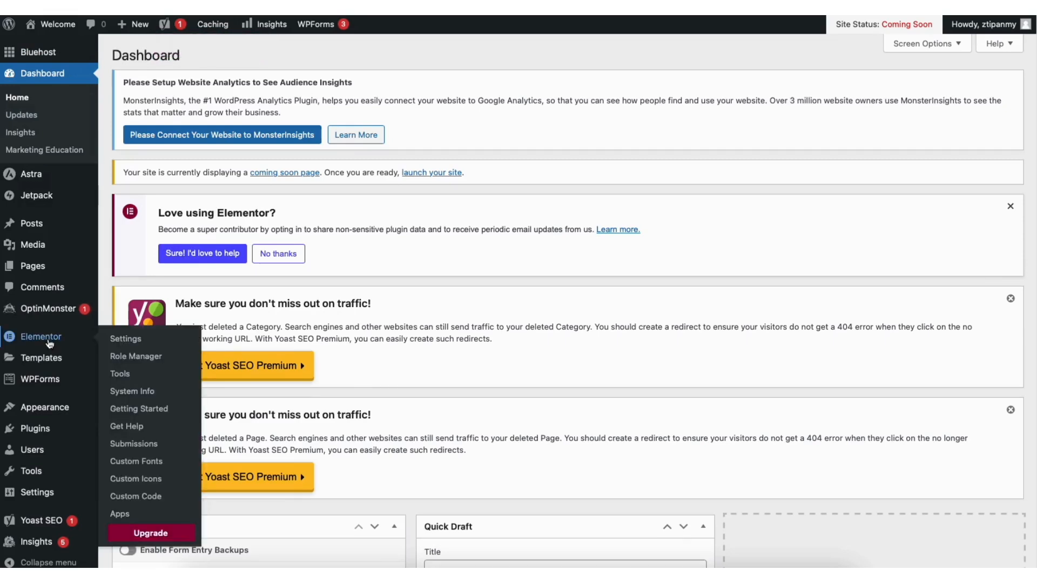
{"action": "left_click", "coordinate": [126, 338]}
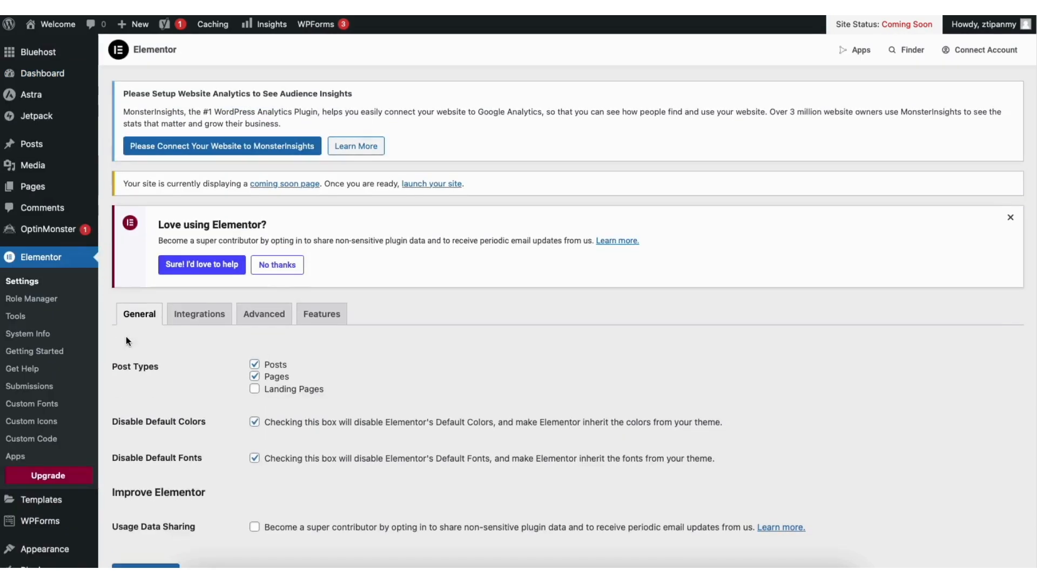
{"action": "left_click", "coordinate": [341, 316]}
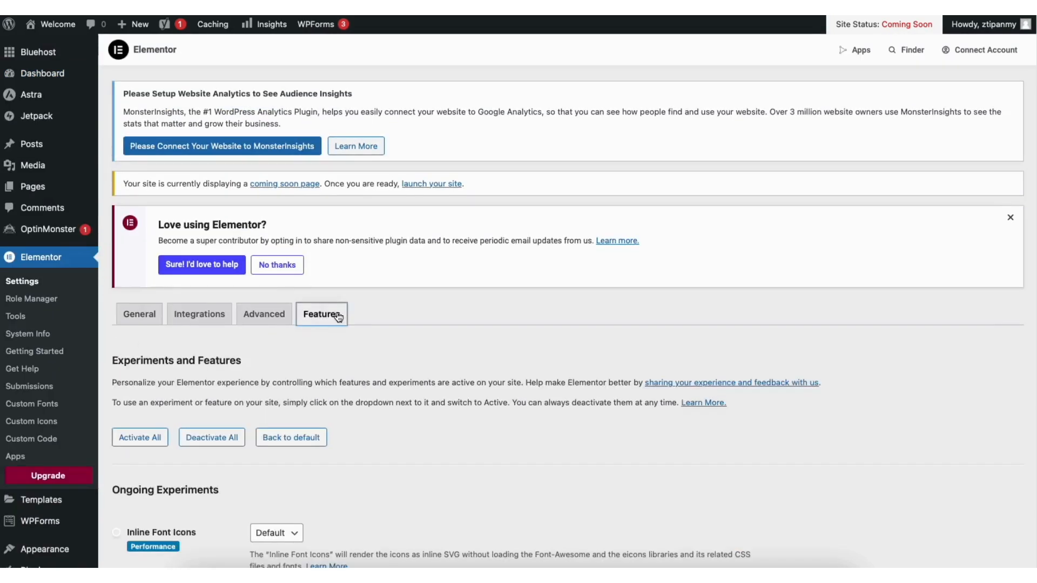
{"action": "scroll", "coordinate": [340, 317], "scroll_direction": "down", "scroll_amount": 1}
{"action": "scroll", "coordinate": [379, 180], "scroll_direction": "down", "scroll_amount": 9}
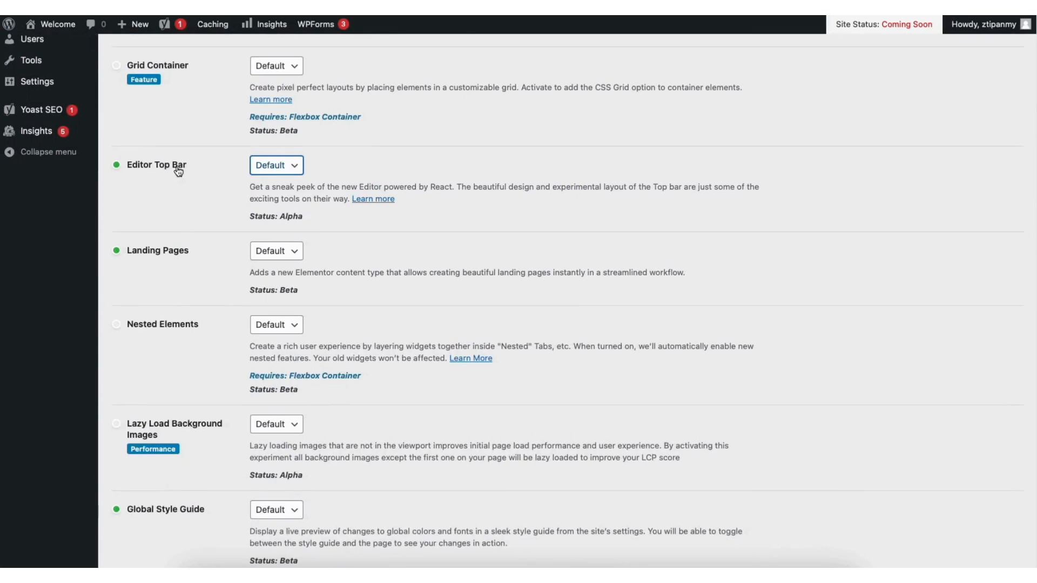
Set Editor Top Bar and Flexbox Container to Active and save the changes
{"action": "left_click", "coordinate": [275, 166]}
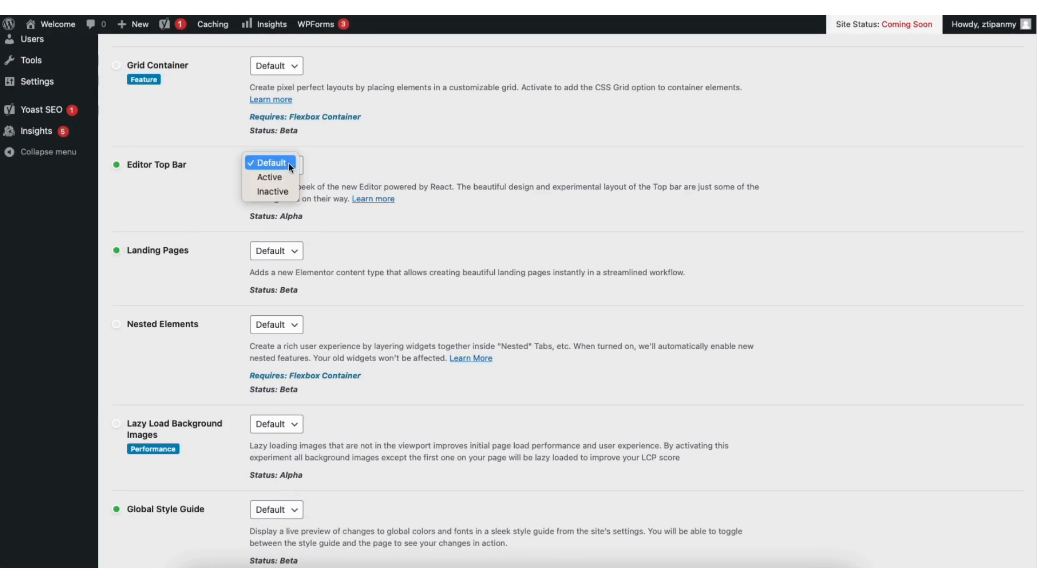
{"action": "left_click", "coordinate": [272, 178]}
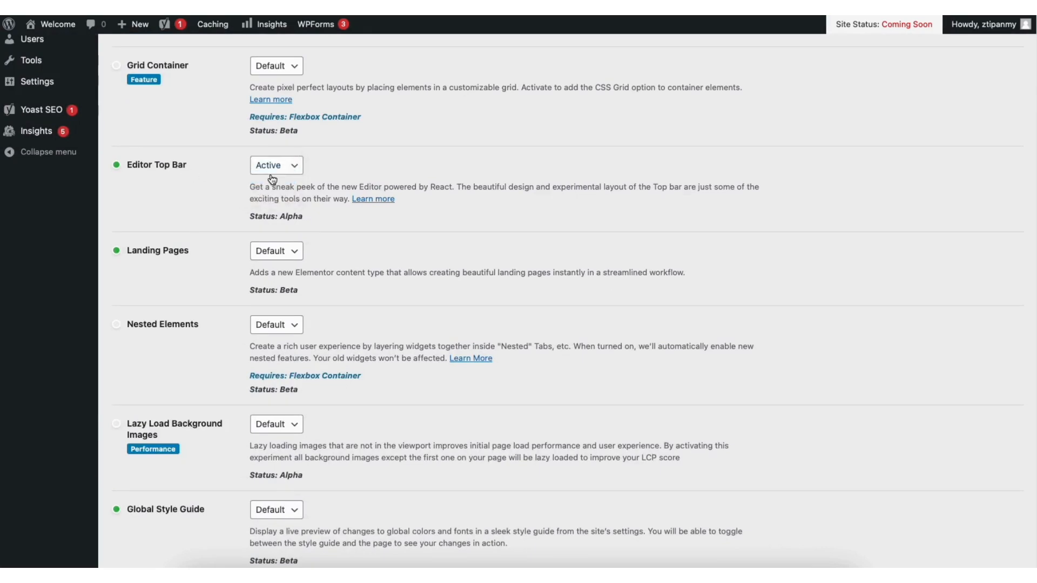
{"action": "scroll", "coordinate": [1029, 259], "scroll_direction": "down", "scroll_amount": 12}
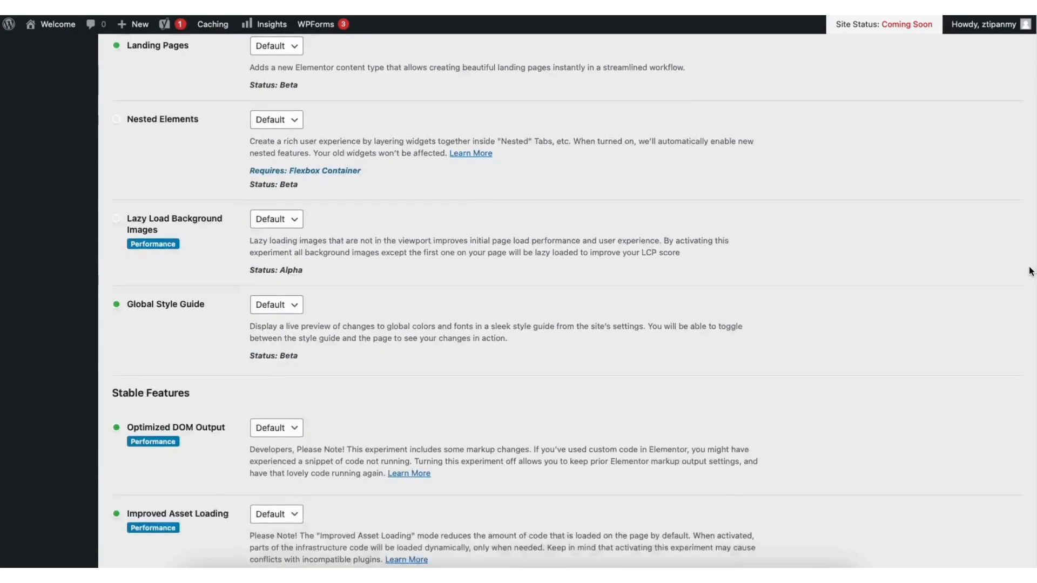
{"action": "scroll", "coordinate": [1021, 382], "scroll_direction": "down", "scroll_amount": 4}
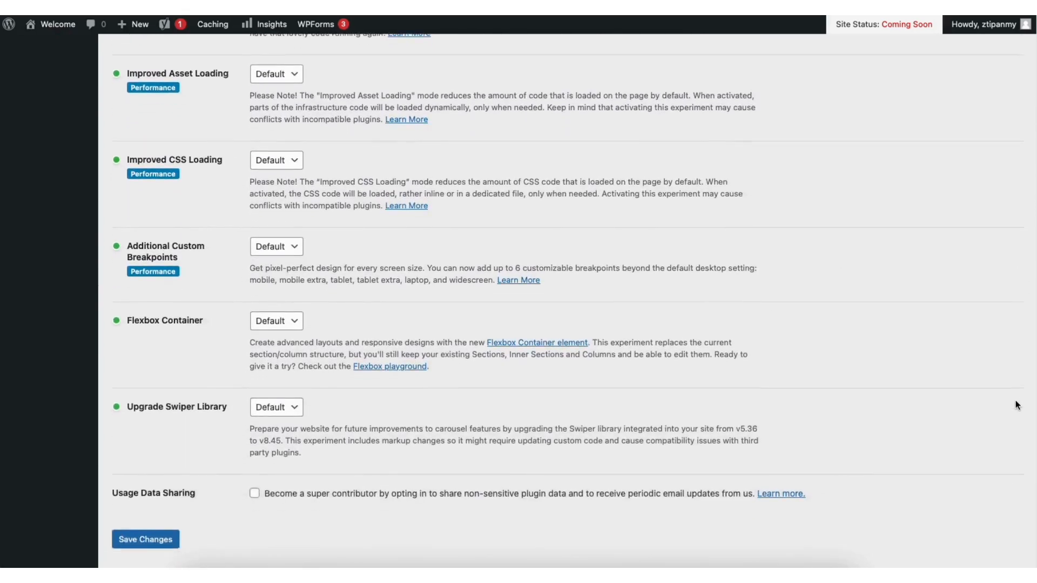
{"action": "left_click", "coordinate": [273, 286]}
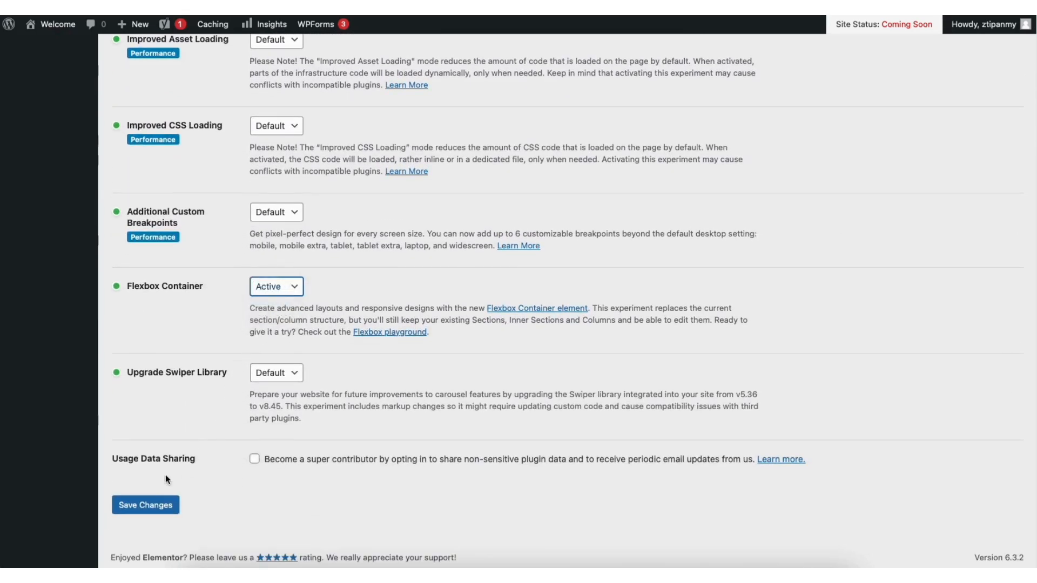
{"action": "left_click", "coordinate": [150, 506]}
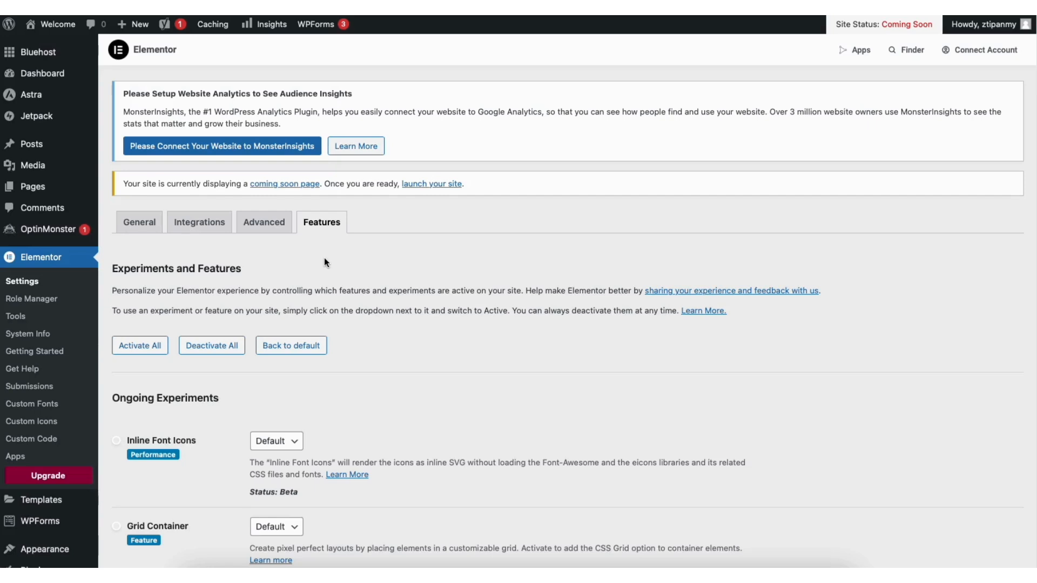
{"action": "mouse_move", "coordinate": [63, 28]}
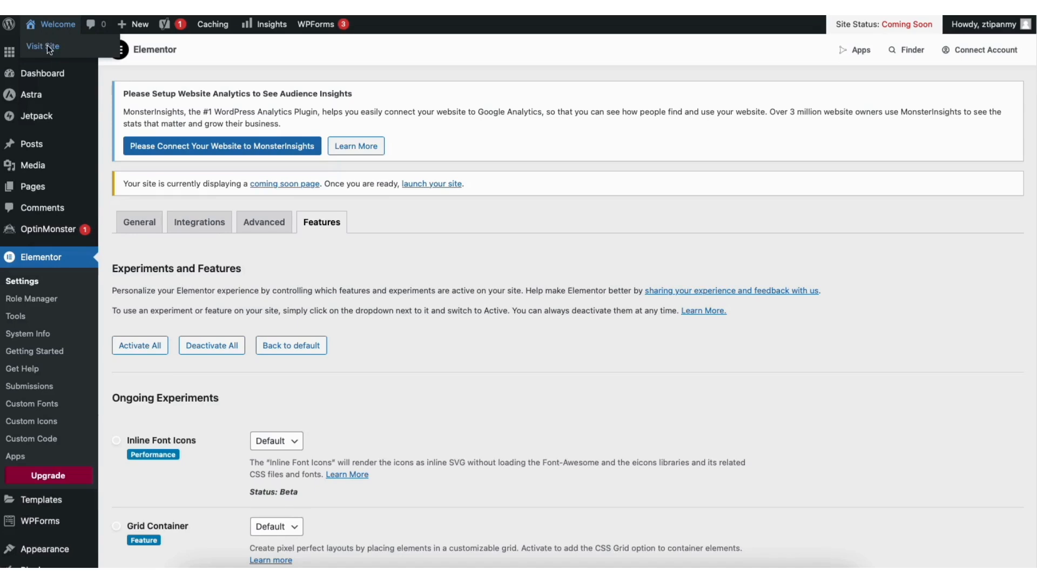
Visit the live Grace Bryant homepage and launch Edit with Elementor on it
{"action": "left_click", "coordinate": [47, 46]}
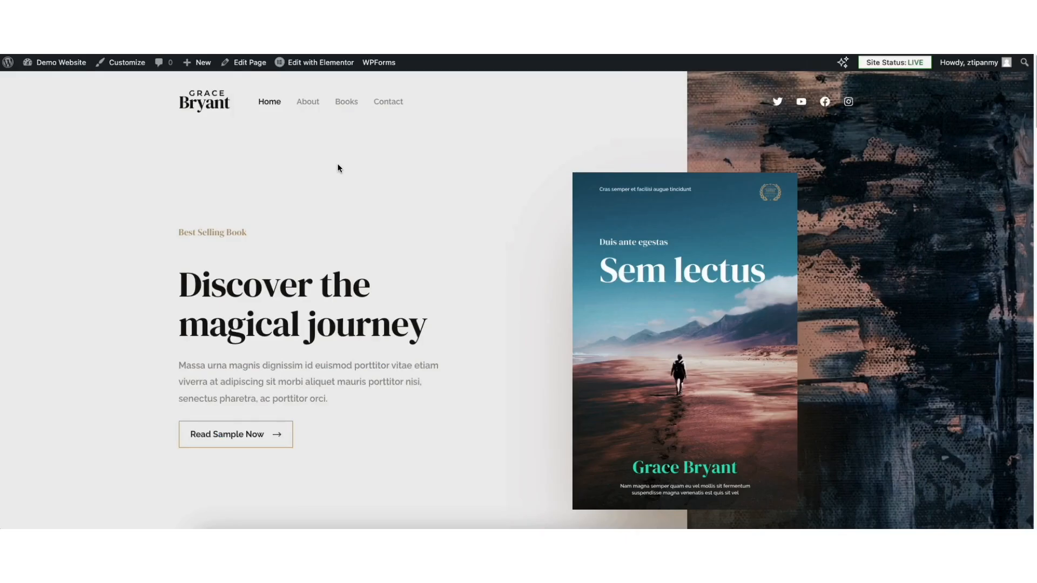
{"action": "mouse_move", "coordinate": [324, 66]}
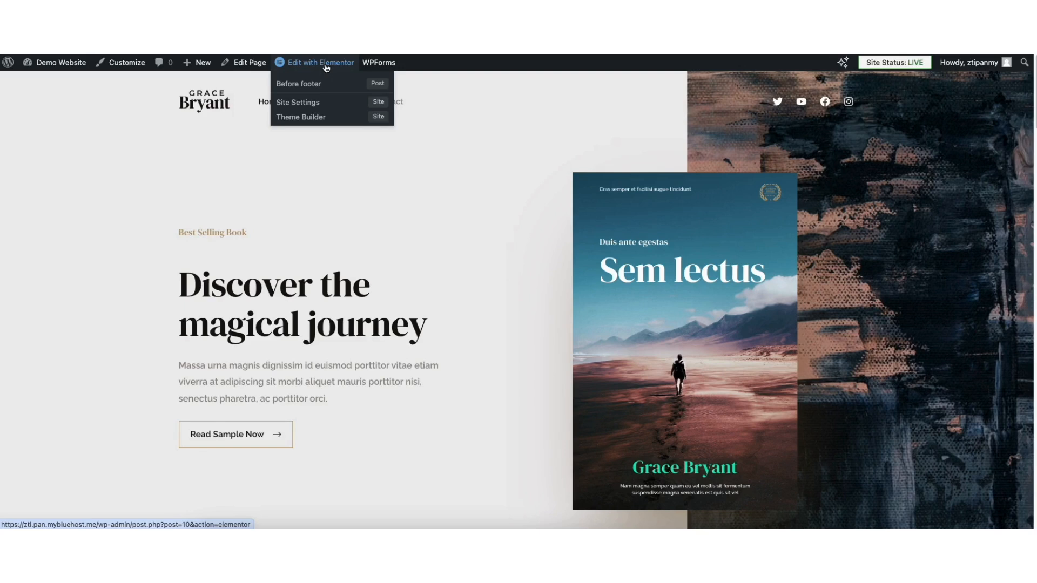
{"action": "left_click", "coordinate": [321, 63]}
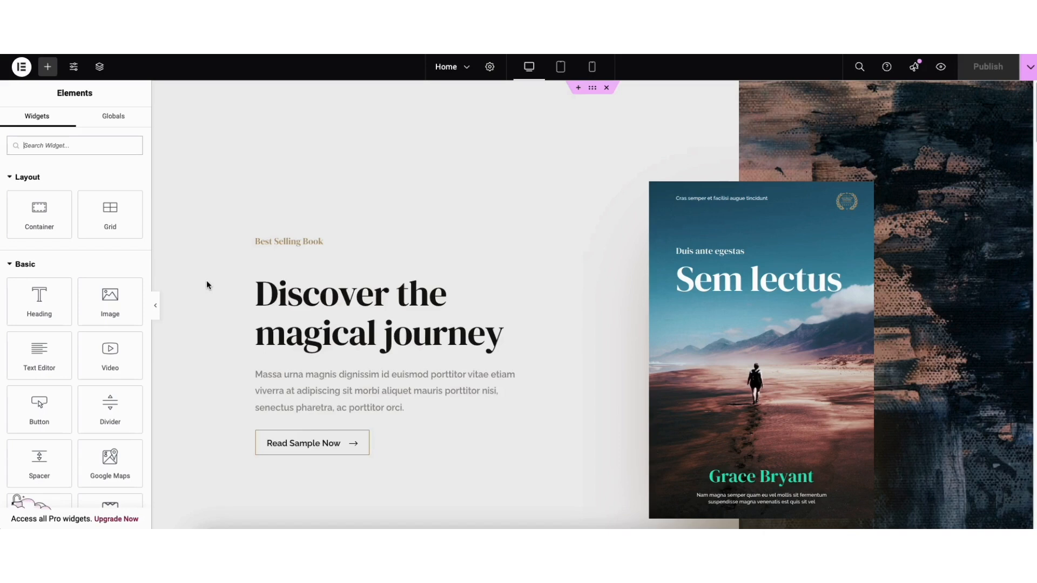
Replace the main heading text with 'Demo Author Website'
{"action": "left_click", "coordinate": [267, 291]}
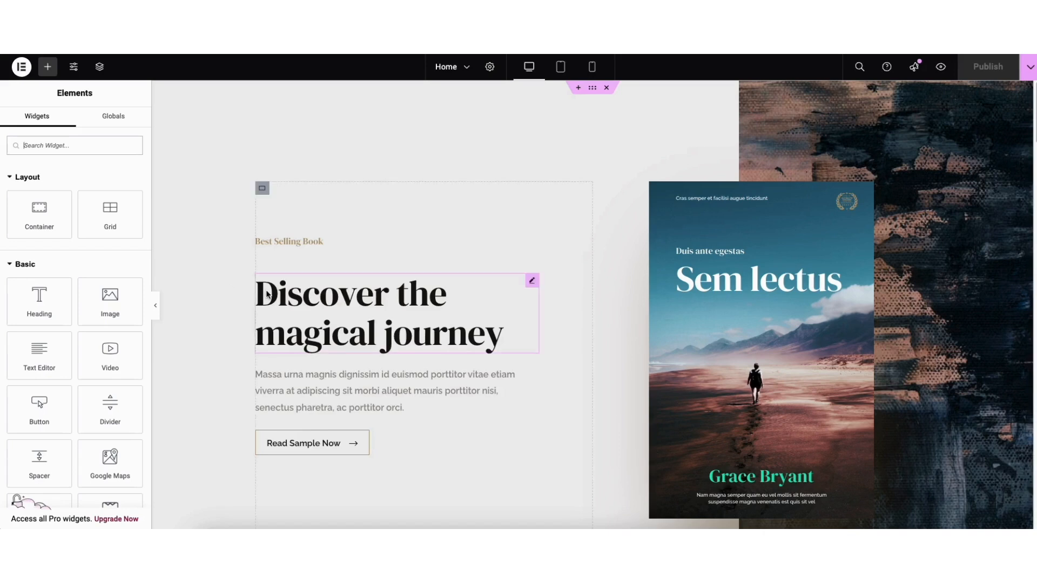
{"action": "left_click_drag", "start_coordinate": [257, 291], "coordinate": [402, 298]}
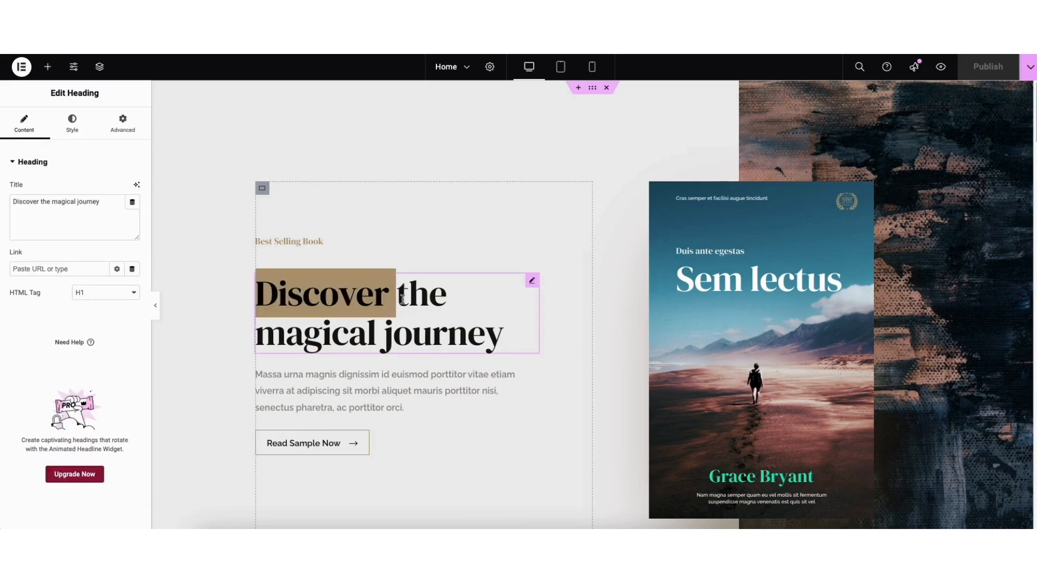
{"action": "left_click", "coordinate": [361, 296]}
{"action": "left_click_drag", "start_coordinate": [259, 293], "coordinate": [508, 327]}
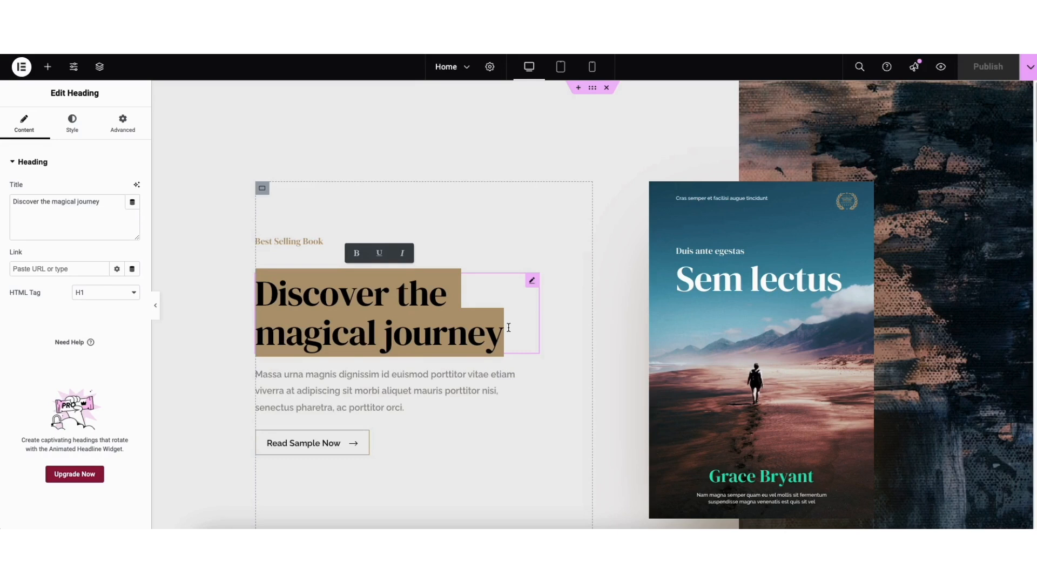
{"action": "type", "text": "Demo Au"}
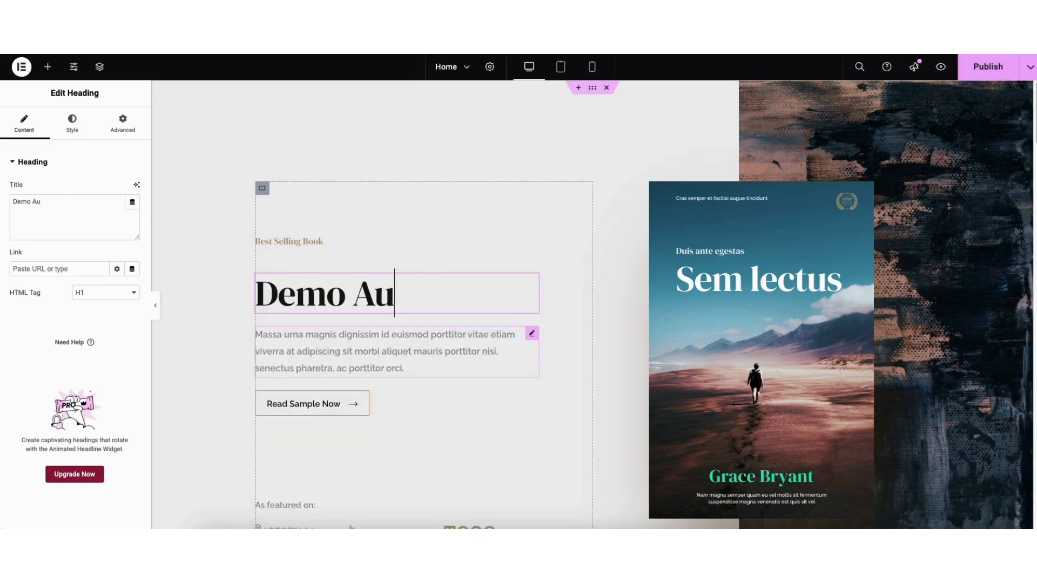
{"action": "type", "text": "thor Website"}
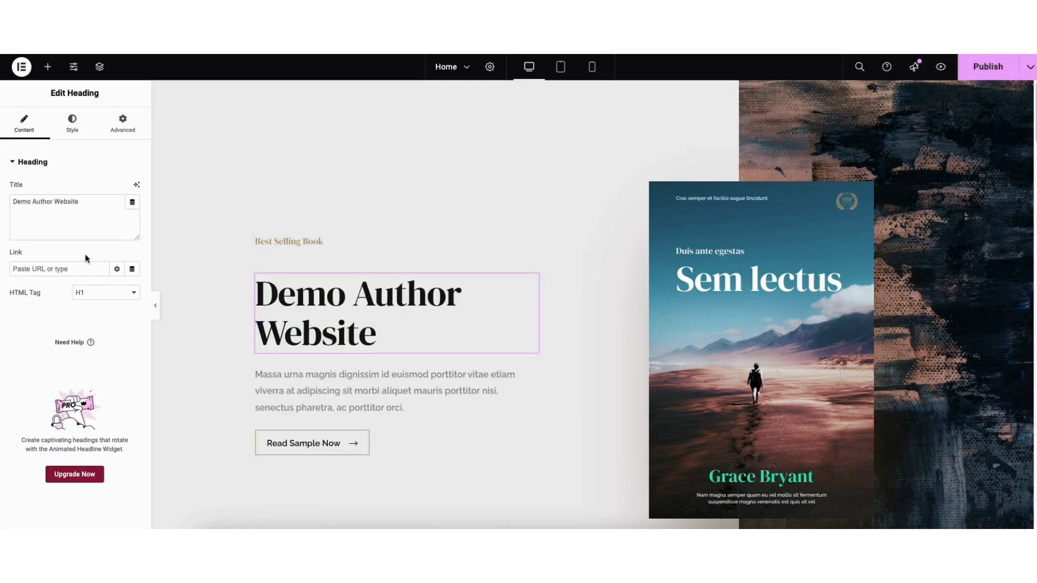
Keep the H1 tag and open the heading's Typography settings, leaving font family at Default
{"action": "left_click", "coordinate": [95, 295]}
{"action": "left_click", "coordinate": [96, 293]}
{"action": "left_click", "coordinate": [74, 126]}
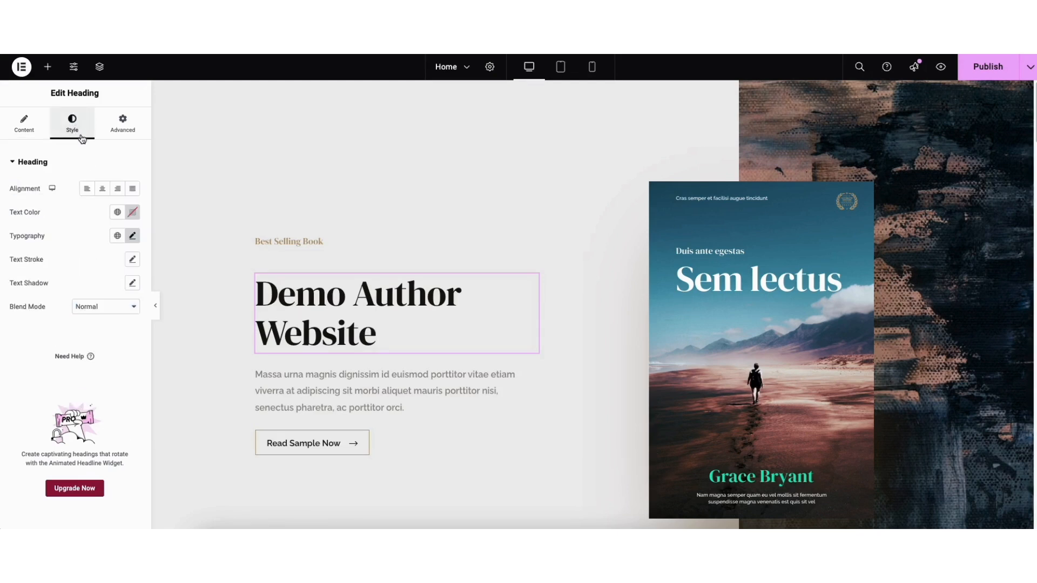
{"action": "left_click", "coordinate": [133, 237]}
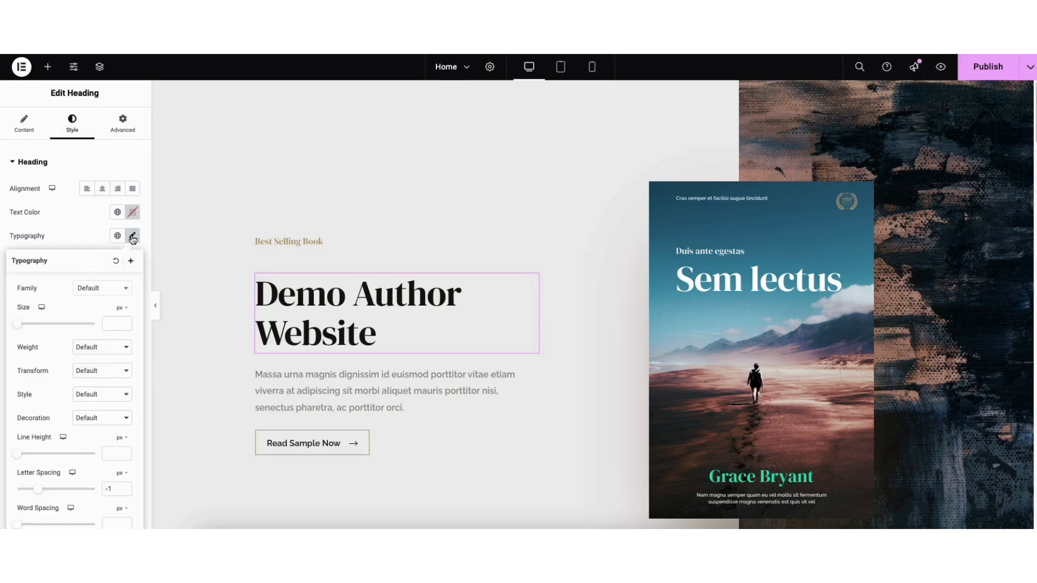
{"action": "left_click", "coordinate": [127, 292]}
{"action": "left_click_drag", "start_coordinate": [127, 318], "coordinate": [128, 333]}
{"action": "left_click", "coordinate": [62, 297]}
Edit the hero container's Style > Background image thumbnail to bring up Insert Media
{"action": "right_click", "coordinate": [211, 153]}
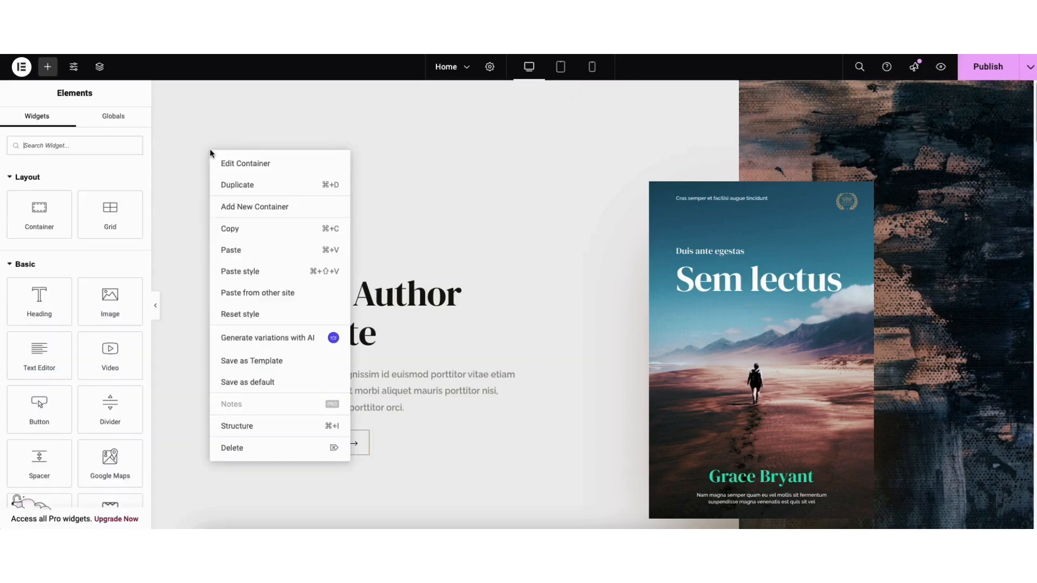
{"action": "left_click", "coordinate": [237, 164]}
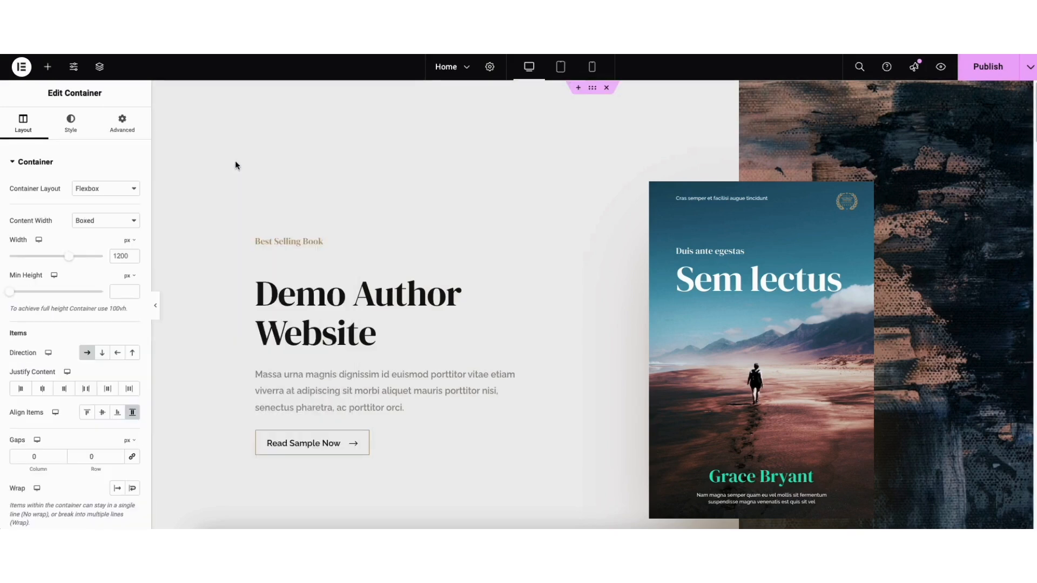
{"action": "left_click", "coordinate": [73, 128]}
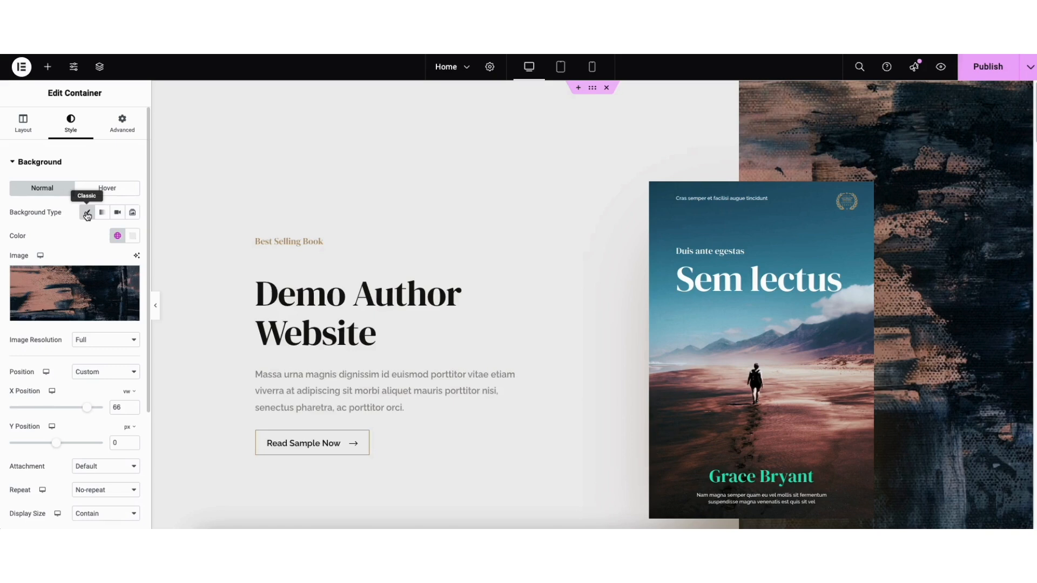
{"action": "mouse_move", "coordinate": [75, 279]}
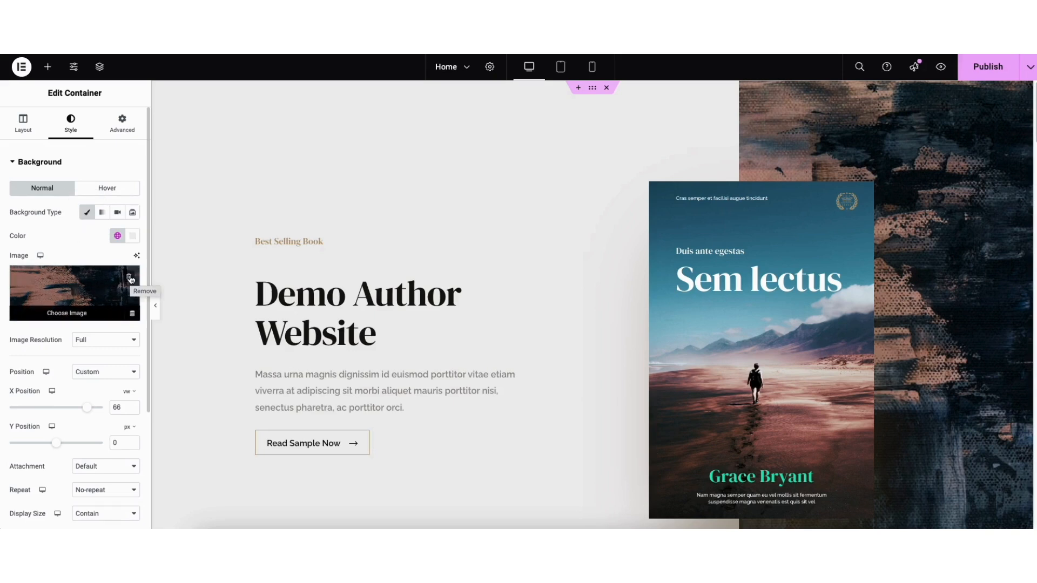
{"action": "left_click", "coordinate": [71, 294]}
{"action": "left_click", "coordinate": [157, 112]}
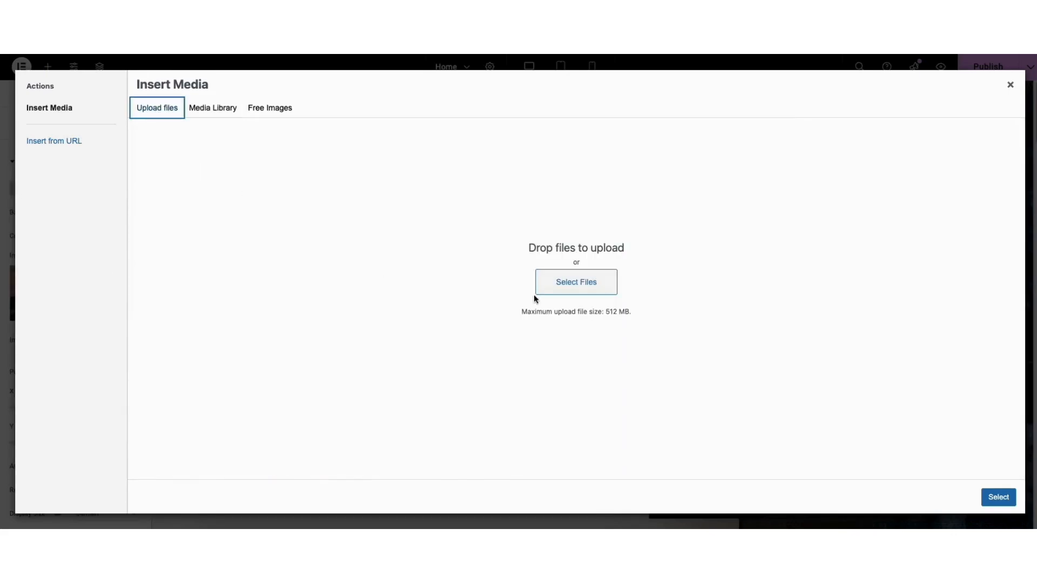
Pick the woman-with-dried-plants photo (pexels-ketut-subiyanto-4350173) from the Media Library as the hero background
{"action": "left_click", "coordinate": [207, 111]}
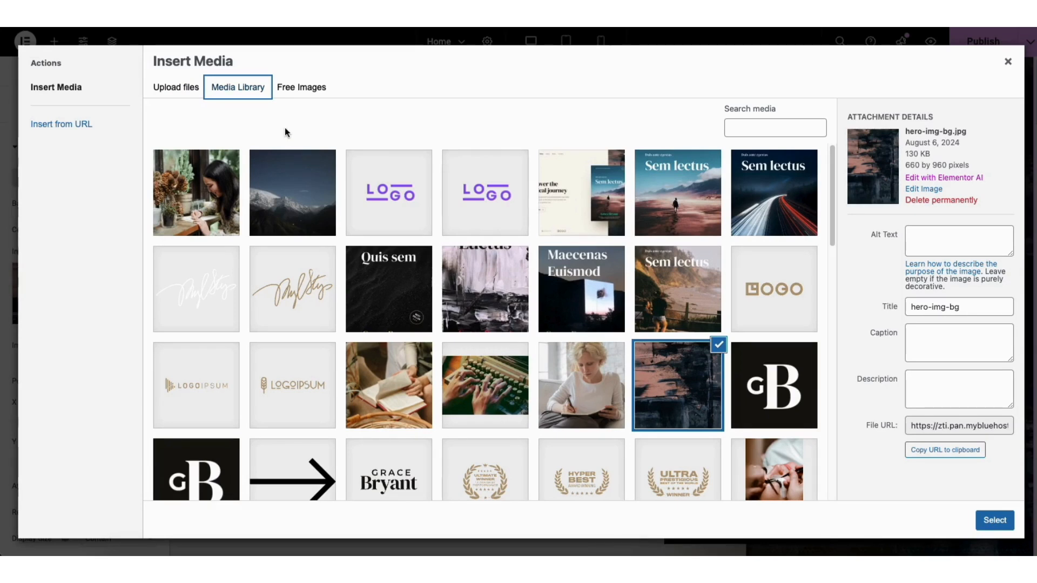
{"action": "left_click", "coordinate": [203, 203]}
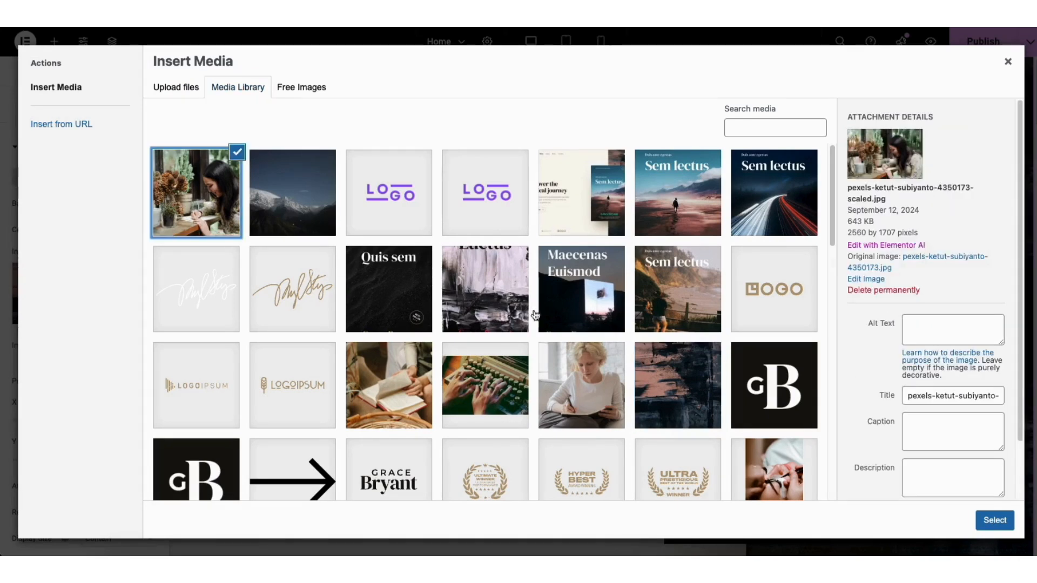
{"action": "left_click", "coordinate": [994, 520]}
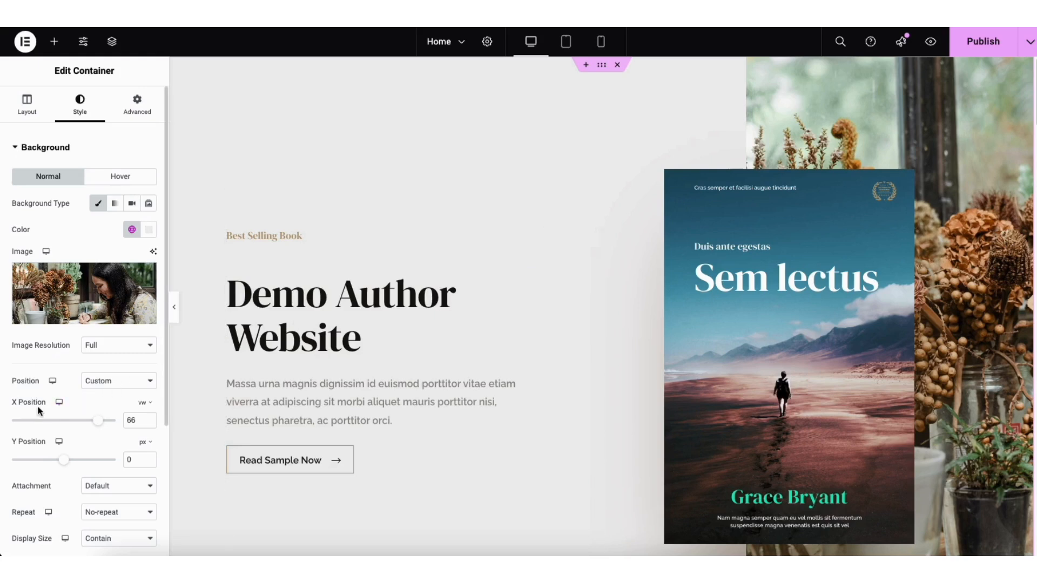
Set the background X position to 0 vw and expand the Background Overlay section
{"action": "left_click_drag", "start_coordinate": [98, 426], "coordinate": [67, 433]}
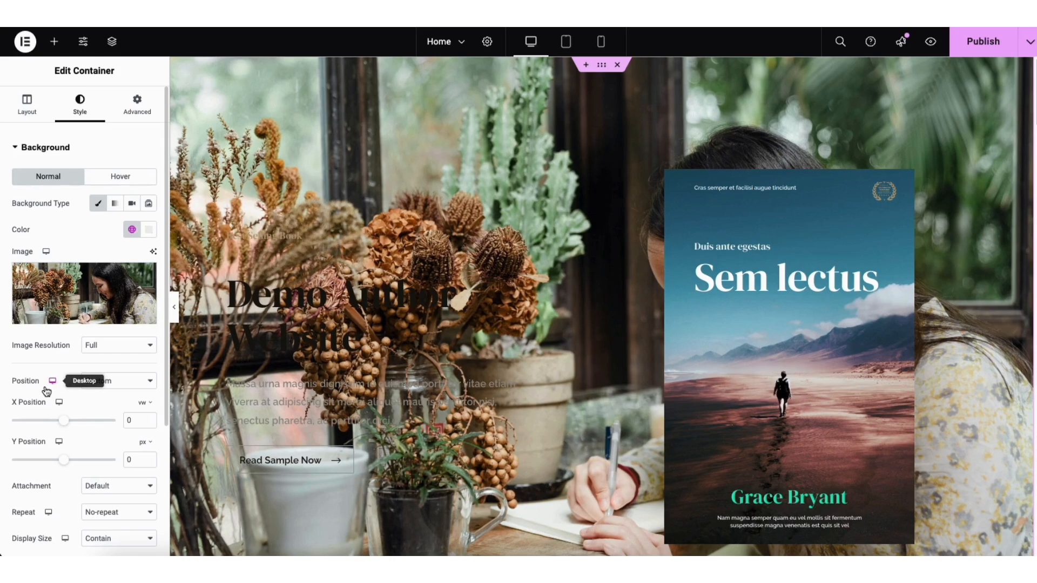
{"action": "left_click_drag", "start_coordinate": [166, 303], "coordinate": [164, 381]}
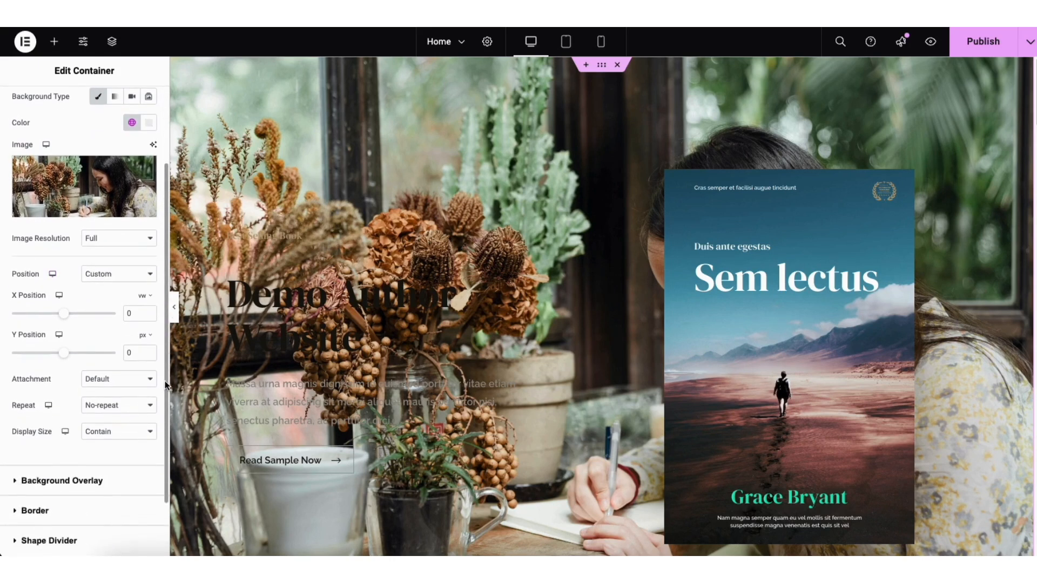
{"action": "left_click", "coordinate": [62, 483]}
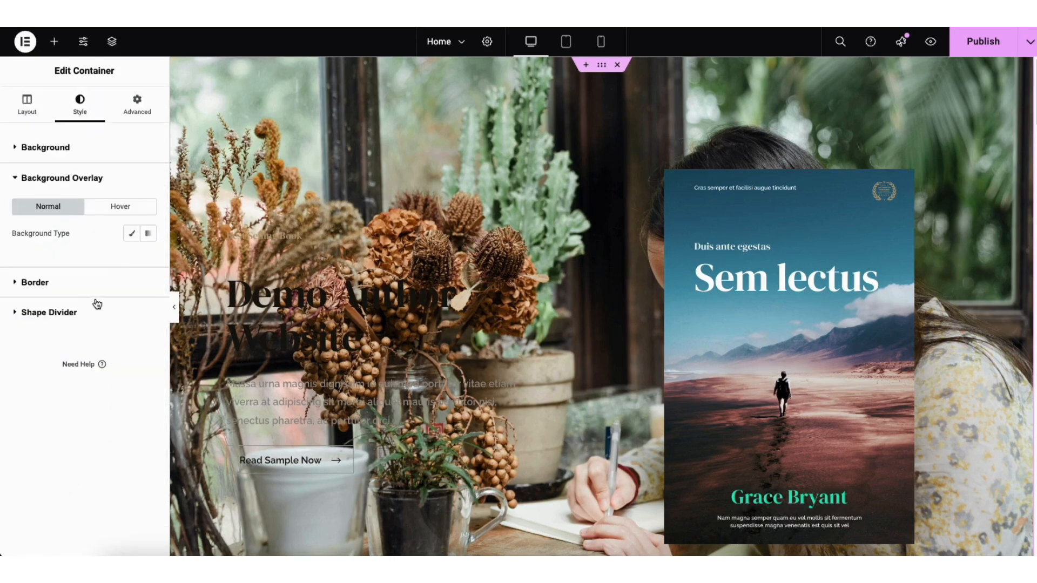
Give the hero background a Classic black (#000000) overlay at 0.68 opacity
{"action": "left_click", "coordinate": [132, 234]}
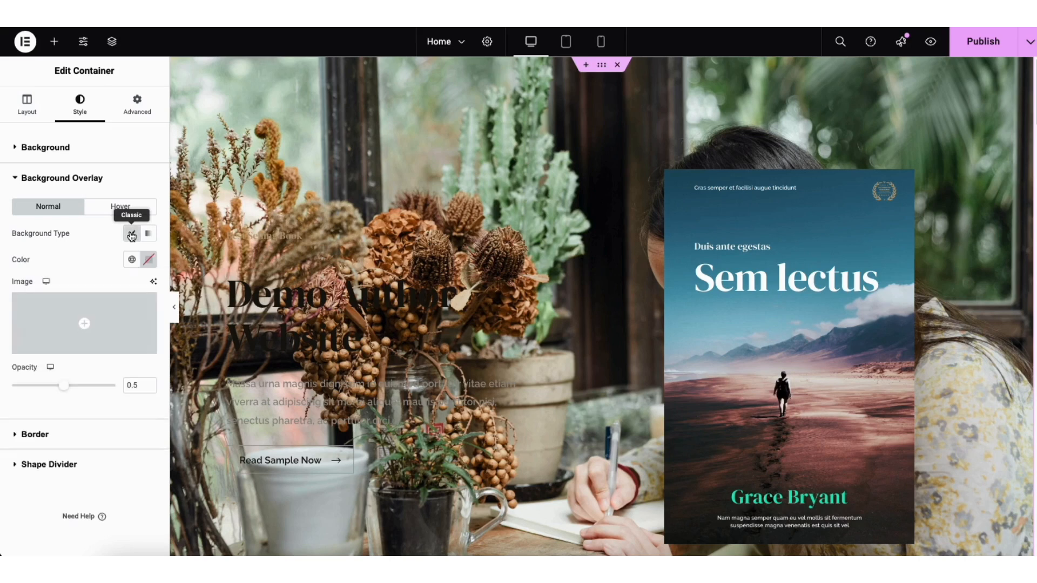
{"action": "left_click", "coordinate": [148, 261]}
{"action": "mouse_move", "coordinate": [148, 403]}
{"action": "left_mouse_down"}
{"action": "mouse_move", "coordinate": [210, 325]}
{"action": "mouse_move", "coordinate": [206, 310]}
{"action": "mouse_move", "coordinate": [162, 322]}
{"action": "mouse_move", "coordinate": [144, 405]}
{"action": "left_mouse_up"}
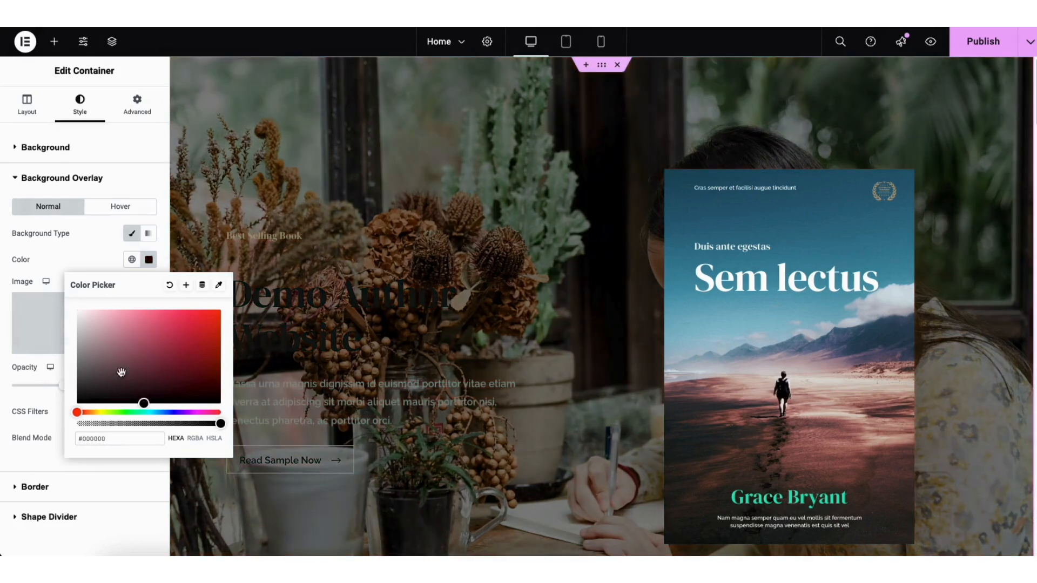
{"action": "left_click", "coordinate": [66, 258]}
{"action": "left_click_drag", "start_coordinate": [64, 385], "coordinate": [85, 405]}
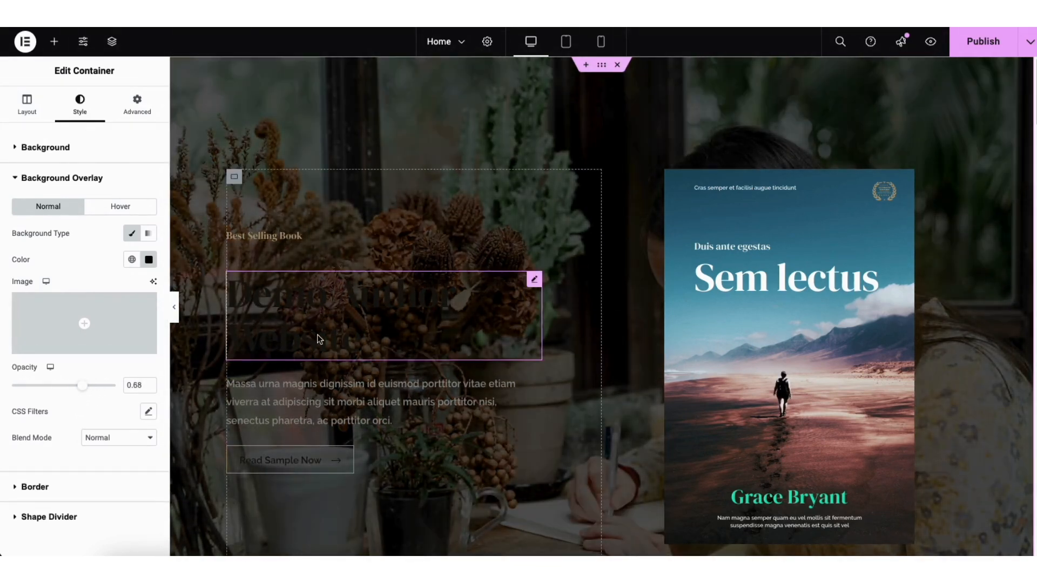
Make the Demo Author Website heading text white (#FFFFFF), then select the book-cover image
{"action": "left_click", "coordinate": [299, 298]}
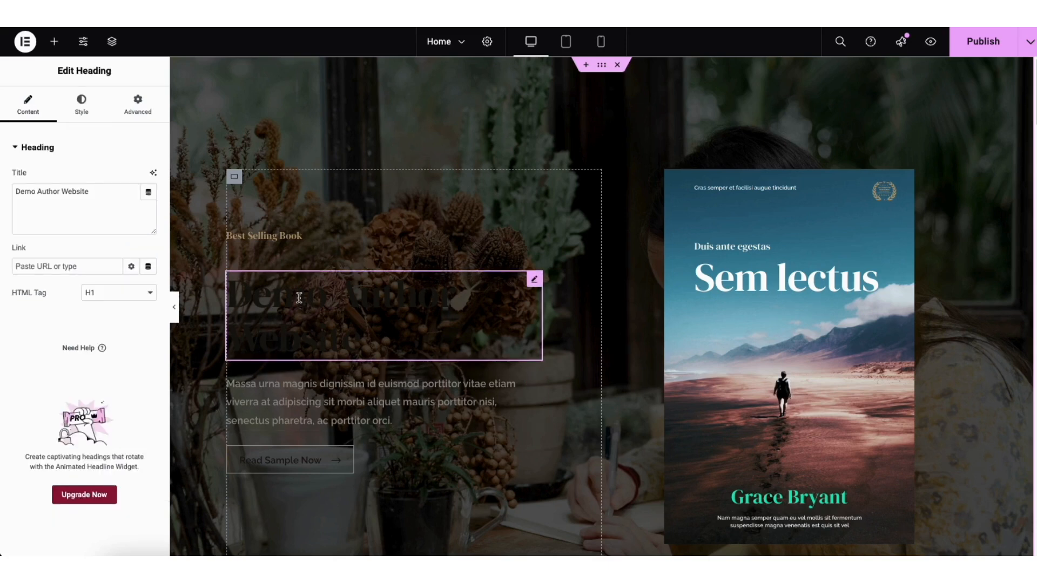
{"action": "left_click", "coordinate": [81, 107]}
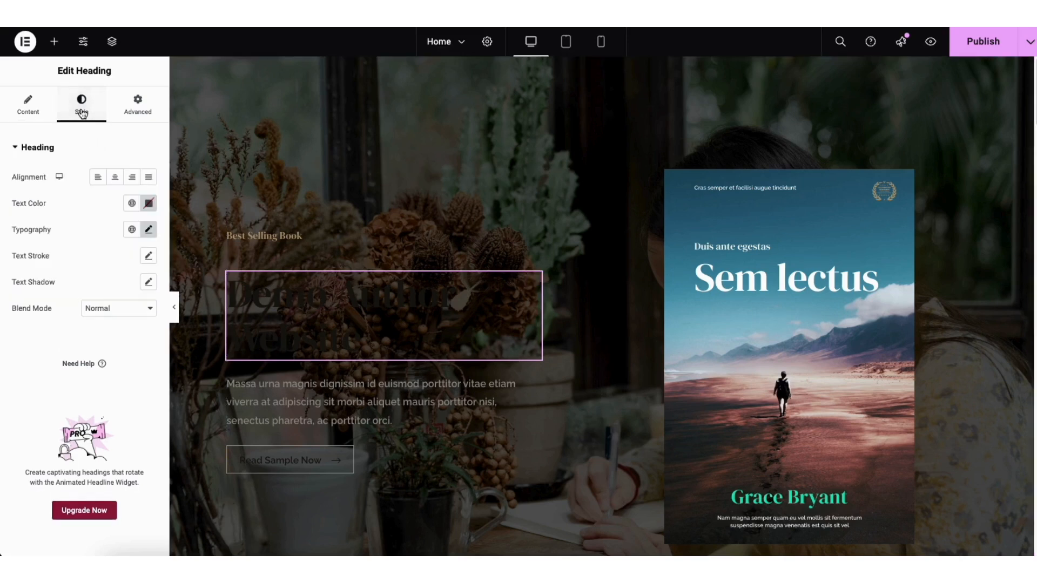
{"action": "left_click", "coordinate": [149, 203]}
{"action": "left_click_drag", "start_coordinate": [149, 347], "coordinate": [61, 247]}
{"action": "left_click", "coordinate": [242, 327]}
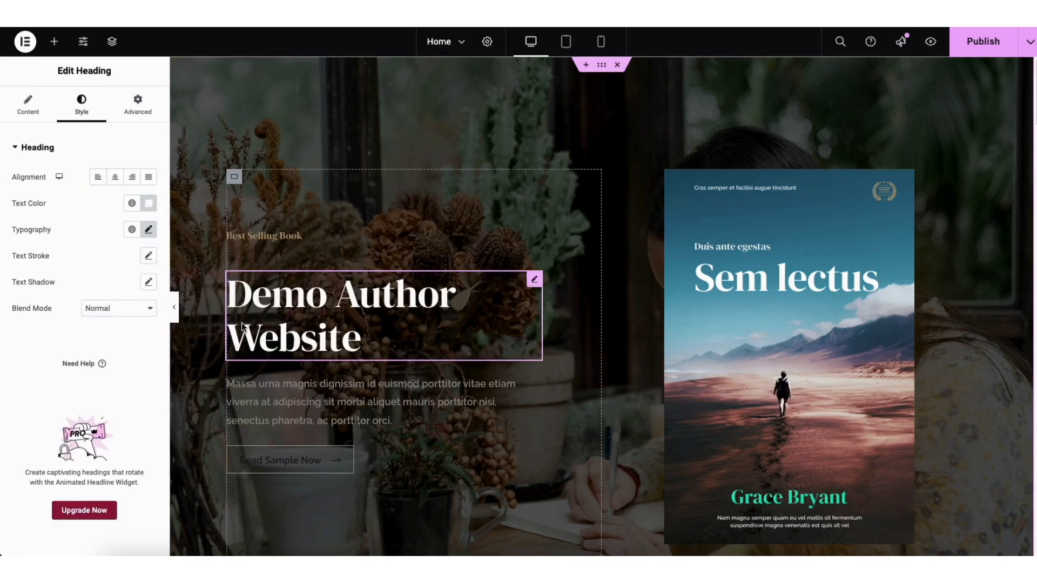
{"action": "left_click", "coordinate": [747, 311]}
{"action": "mouse_move", "coordinate": [99, 223]}
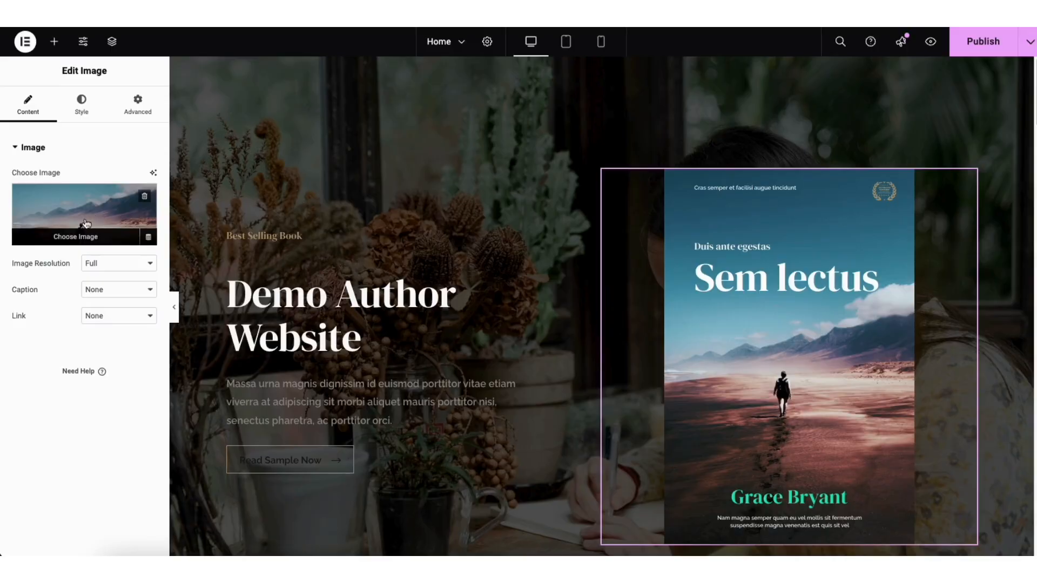
Browse the media library without picking a new cover, then delete the book-cover image widget
{"action": "left_click", "coordinate": [86, 223]}
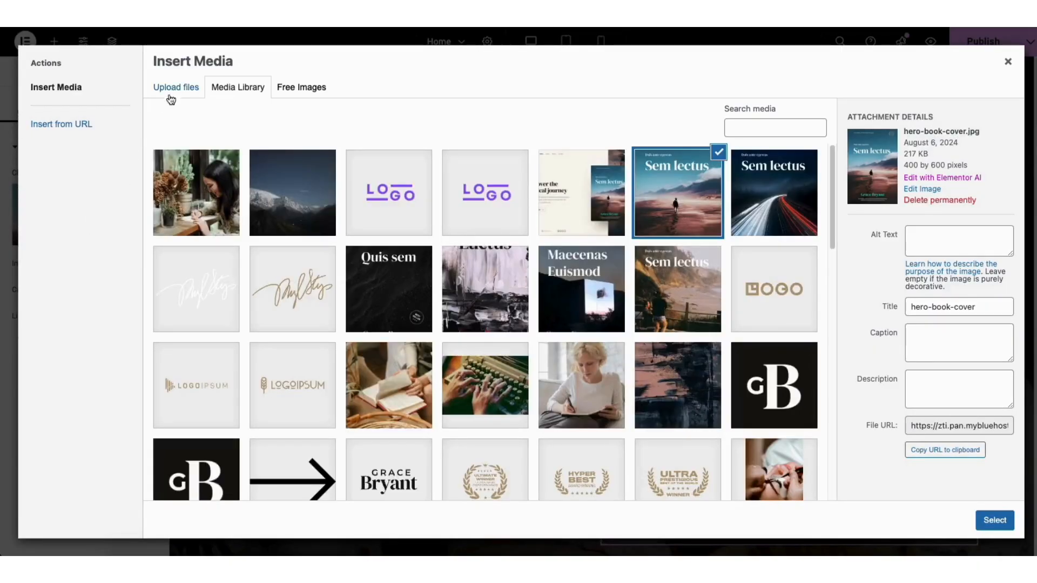
{"action": "left_click", "coordinate": [172, 91]}
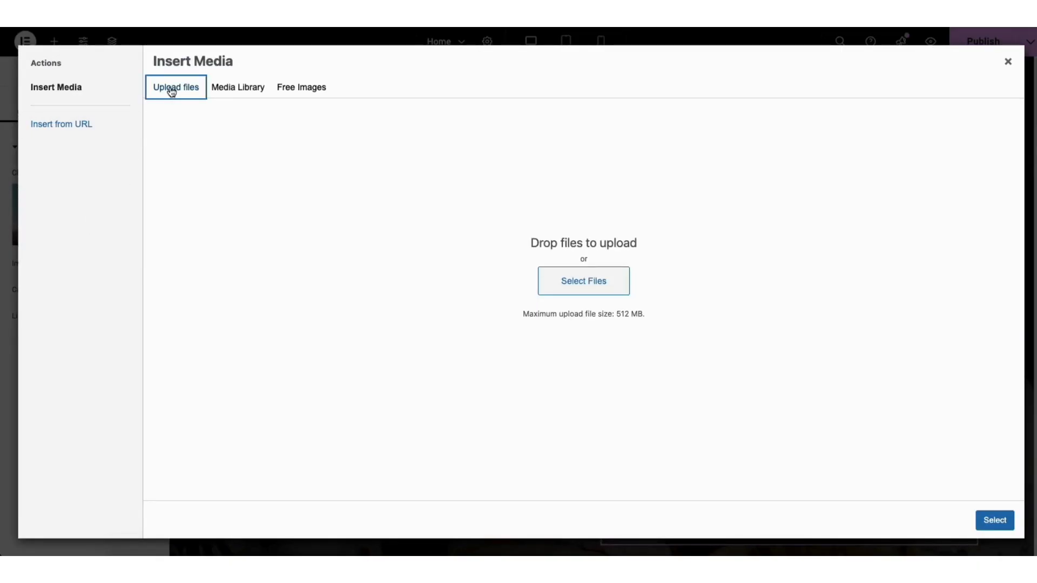
{"action": "left_click", "coordinate": [223, 92]}
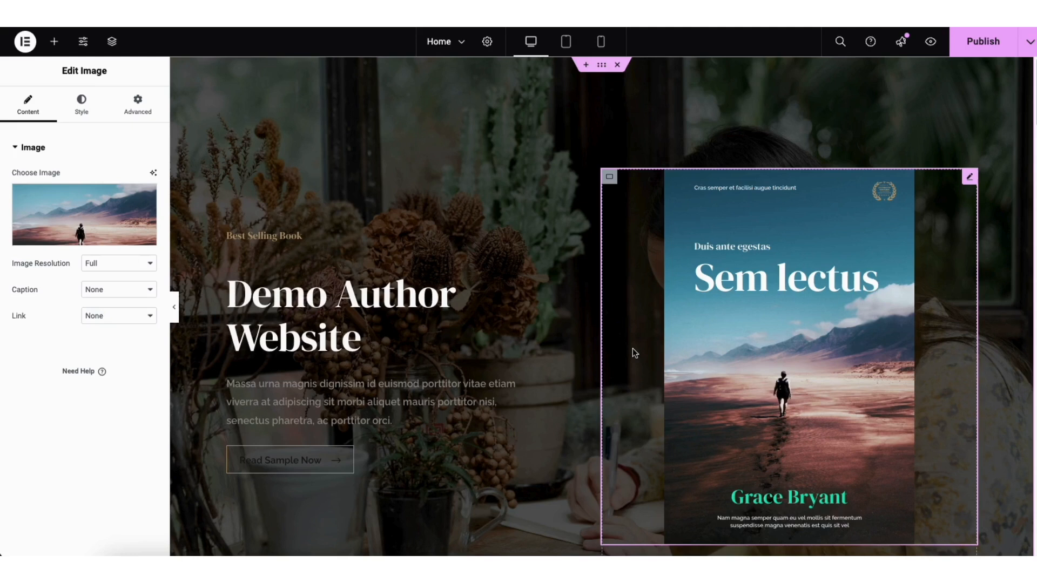
{"action": "right_click", "coordinate": [712, 311]}
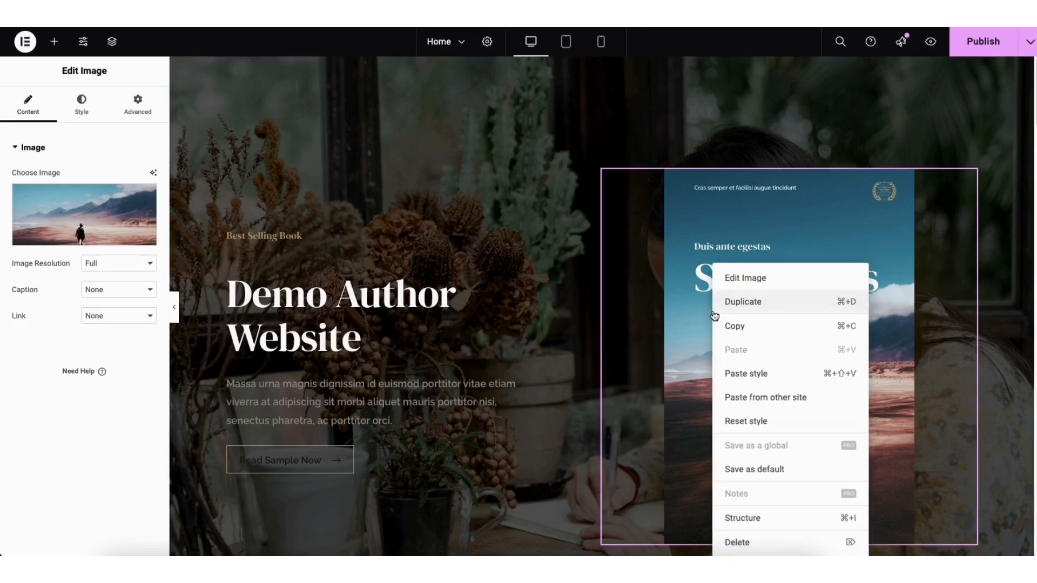
{"action": "left_click", "coordinate": [747, 542]}
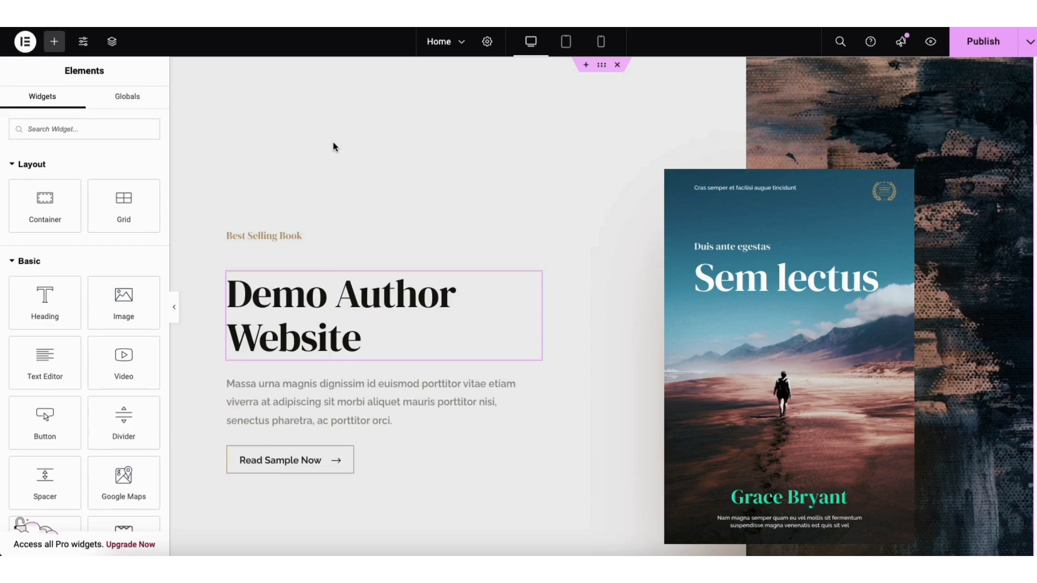
Select the Read Sample Now button and review its label and link options
{"action": "left_click", "coordinate": [250, 467]}
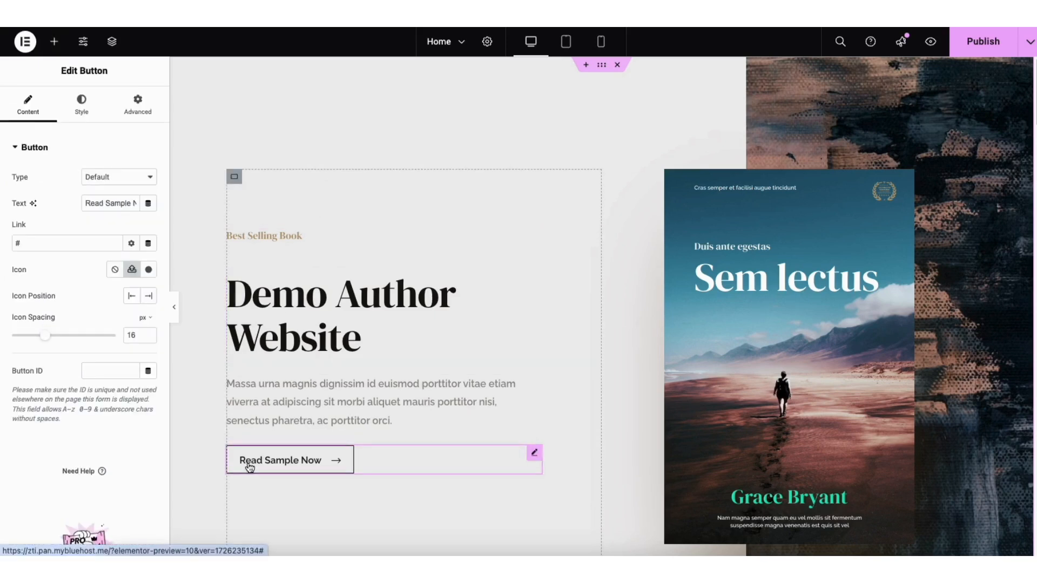
{"action": "left_click_drag", "start_coordinate": [85, 203], "coordinate": [143, 208]}
{"action": "left_click", "coordinate": [106, 222]}
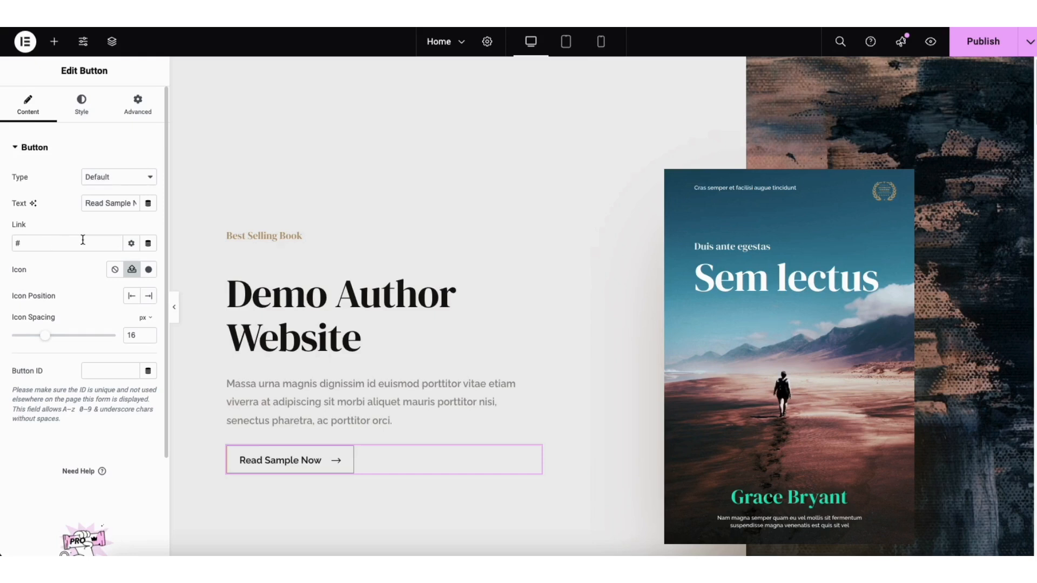
{"action": "left_click", "coordinate": [131, 244]}
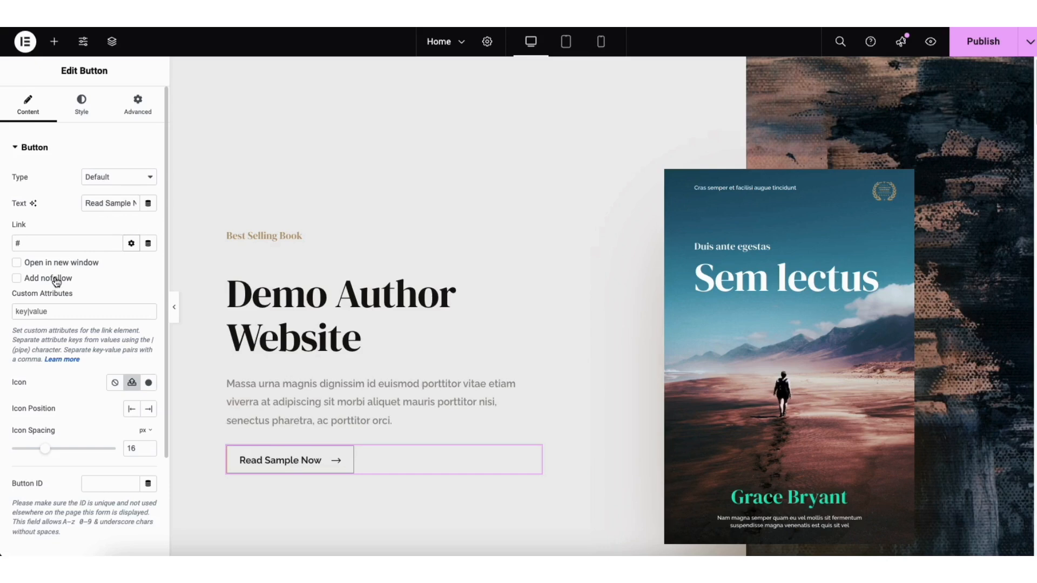
{"action": "left_click", "coordinate": [131, 243]}
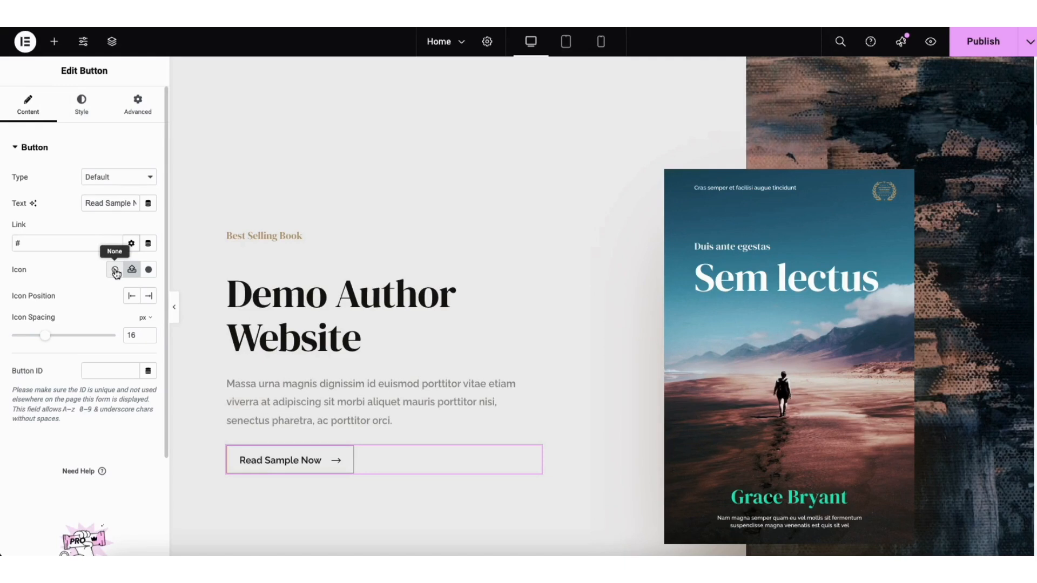
Browse the icon library without changing the icon, then show the button's Hover styling
{"action": "left_click", "coordinate": [148, 272]}
{"action": "left_click_drag", "start_coordinate": [850, 132], "coordinate": [848, 164]}
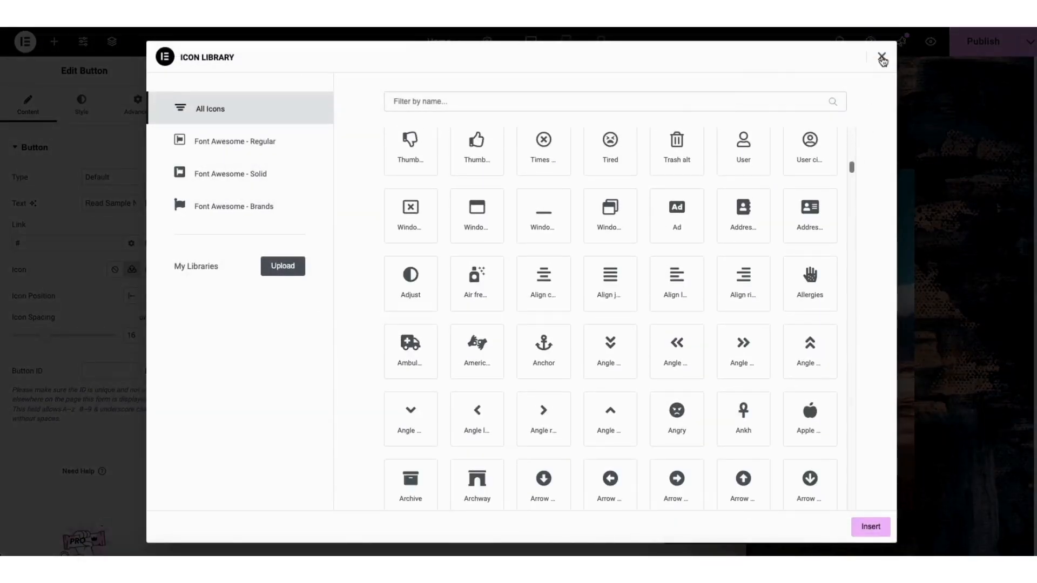
{"action": "left_click", "coordinate": [881, 57]}
{"action": "left_click", "coordinate": [81, 105]}
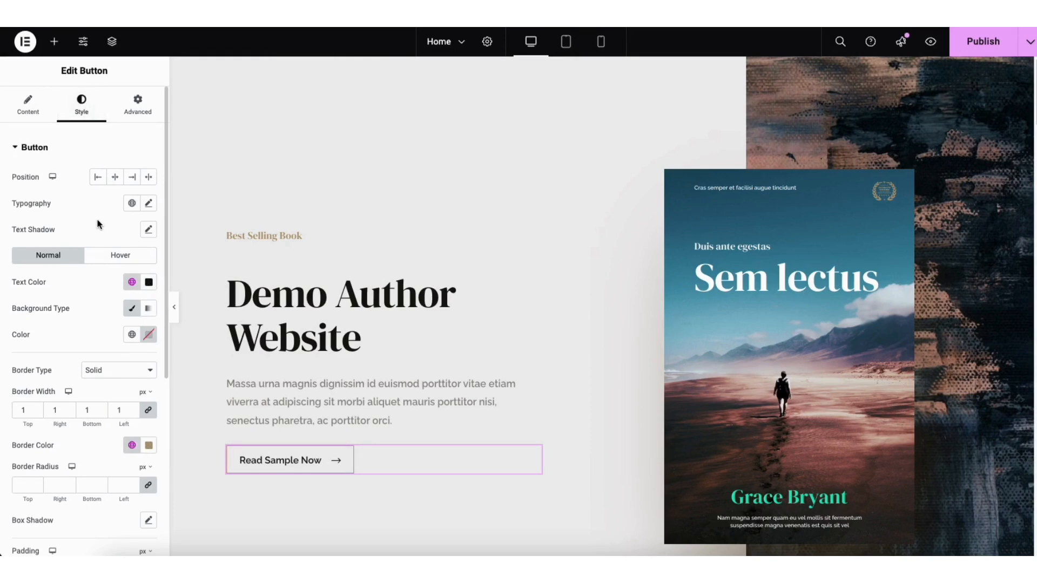
{"action": "left_click", "coordinate": [120, 257]}
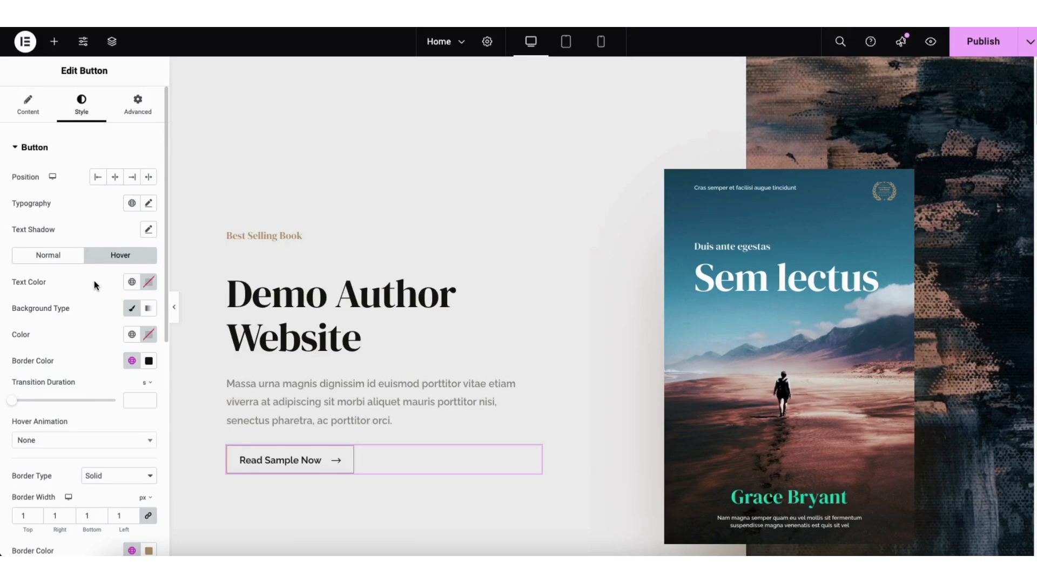
Add a trial Heading widget to the story text, then delete it
{"action": "scroll", "coordinate": [1014, 150], "scroll_direction": "down", "scroll_amount": 10}
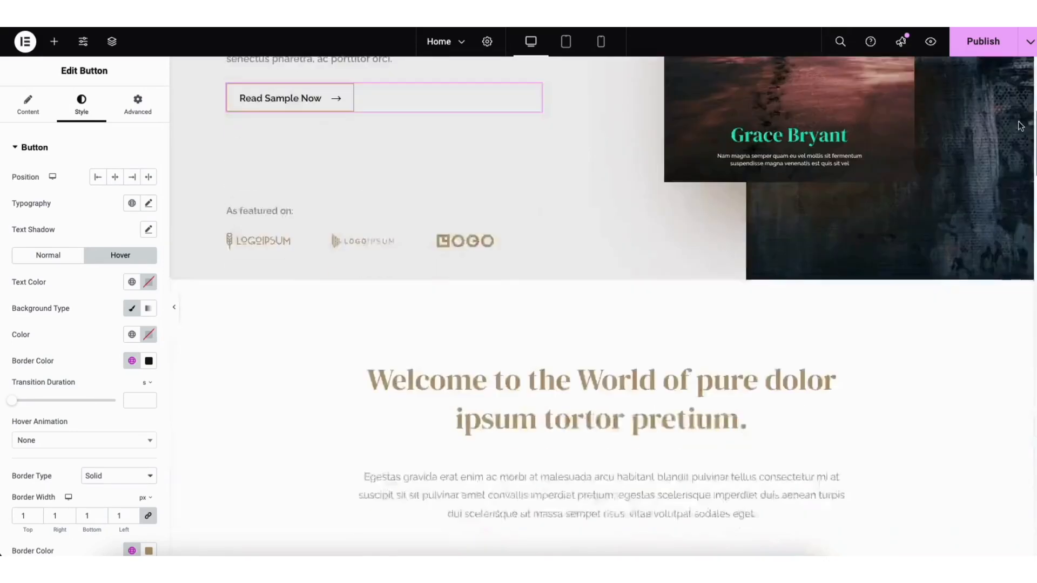
{"action": "scroll", "coordinate": [1015, 151], "scroll_direction": "down", "scroll_amount": 8}
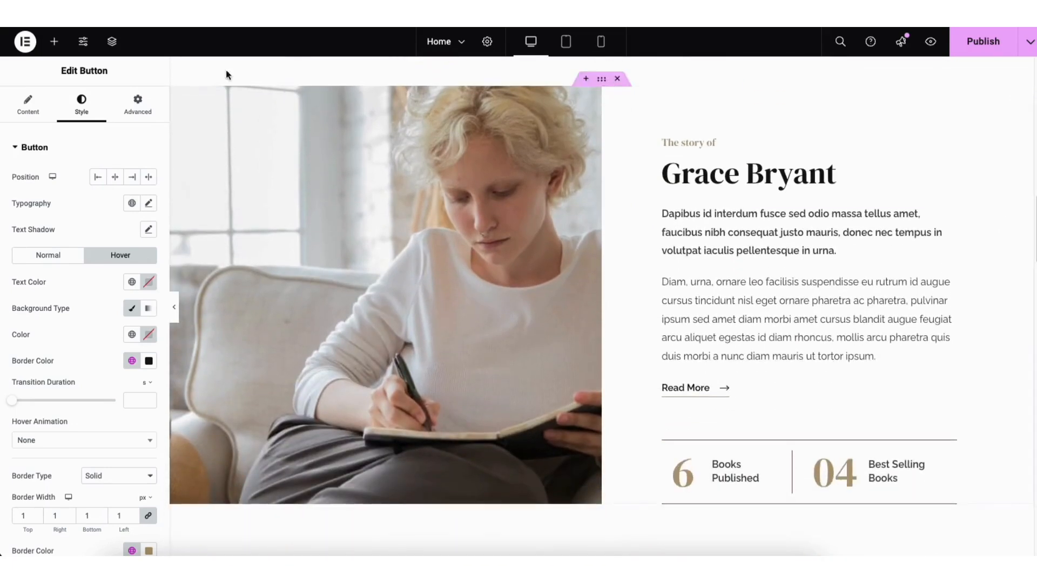
{"action": "left_click", "coordinate": [54, 46]}
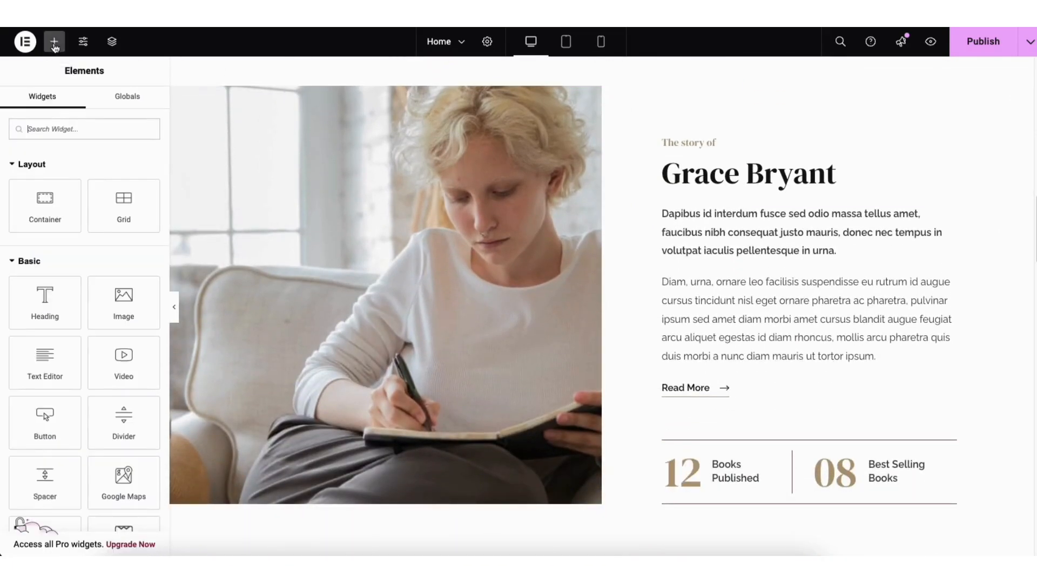
{"action": "left_click_drag", "start_coordinate": [45, 308], "coordinate": [718, 274]}
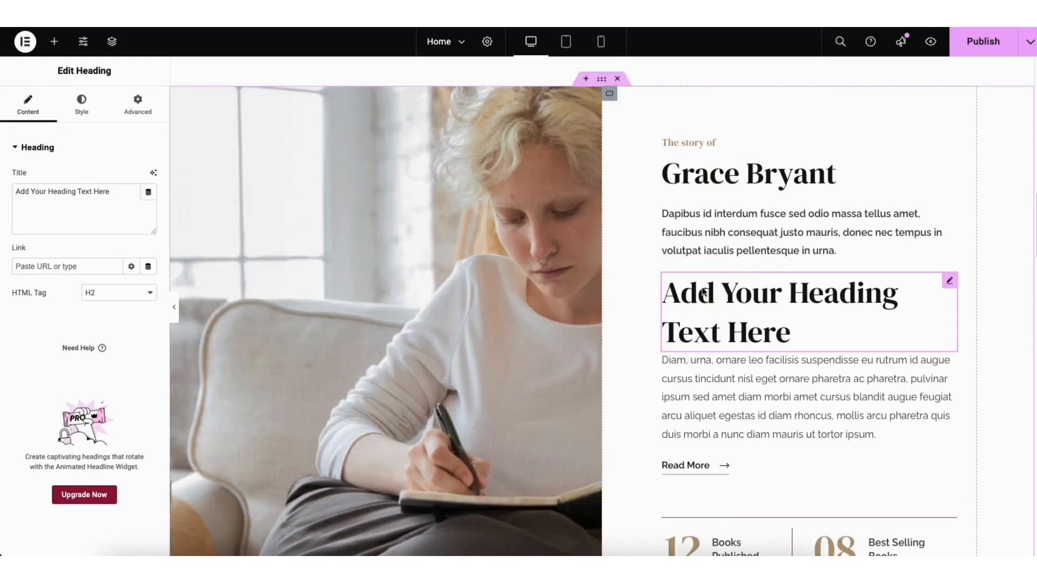
{"action": "right_click", "coordinate": [695, 301]}
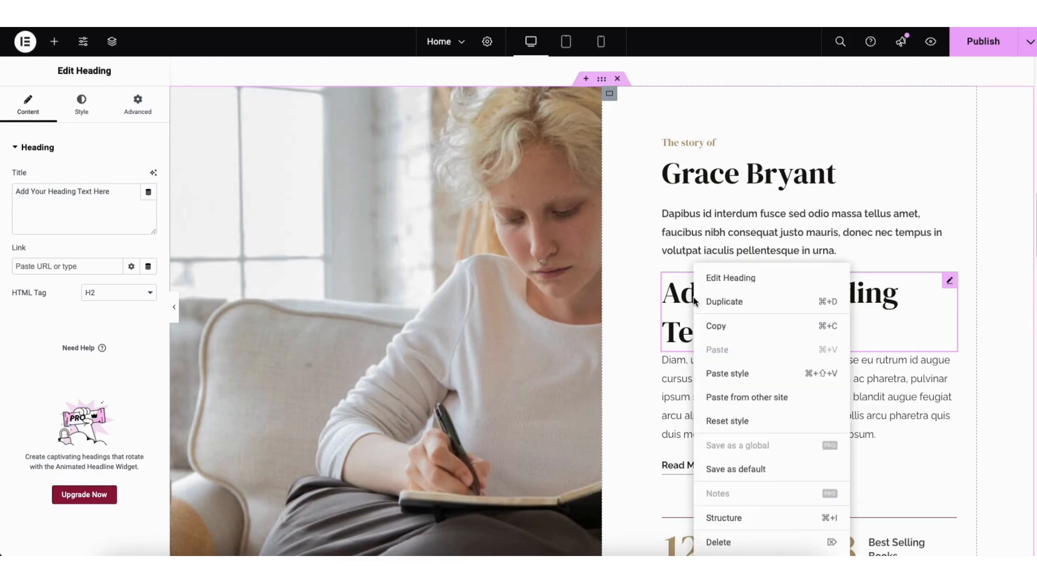
{"action": "left_click", "coordinate": [719, 542]}
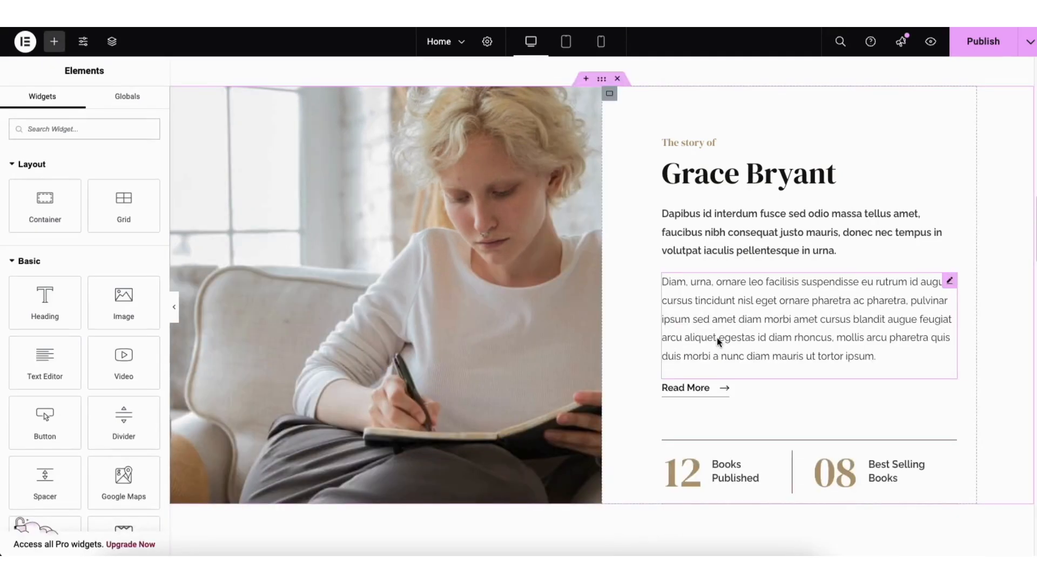
Duplicate the bold Dapibus paragraph directly beneath the original
{"action": "right_click", "coordinate": [712, 221]}
{"action": "left_click", "coordinate": [733, 261]}
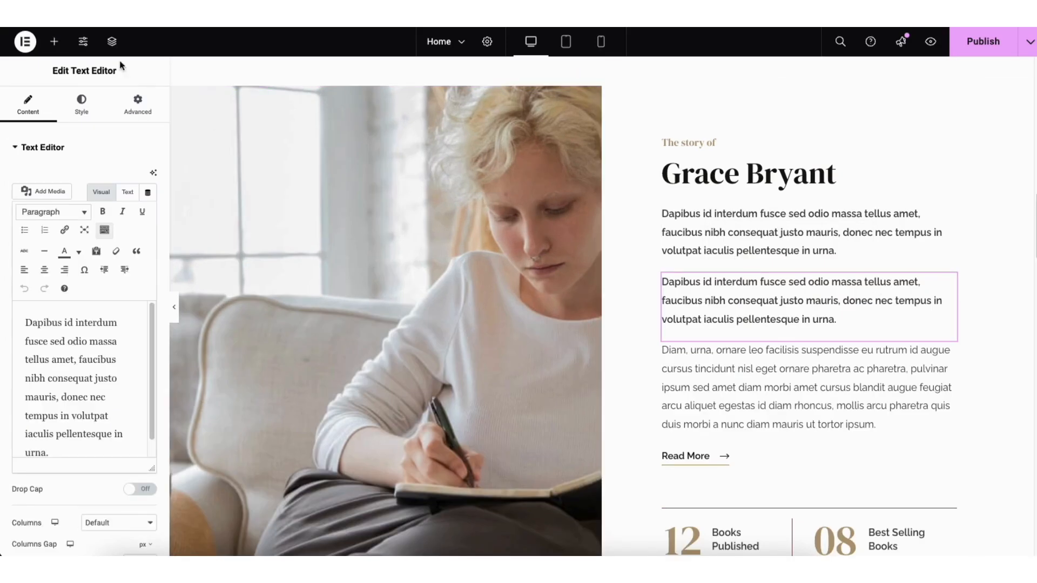
{"action": "left_click", "coordinate": [53, 43]}
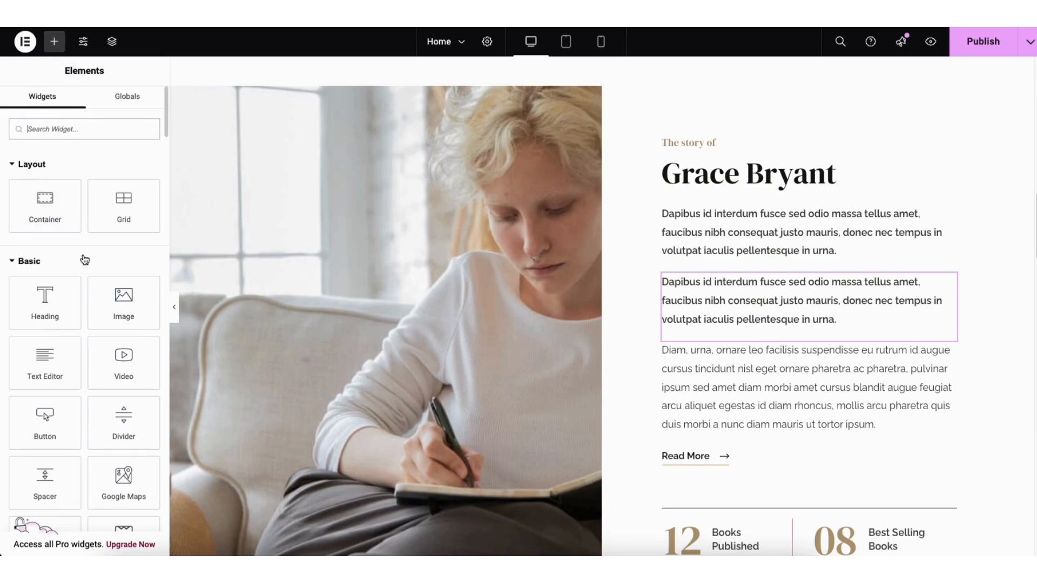
Move the Dapibus copy below the Diam paragraph and add a Text Editor block above Diam
{"action": "left_click_drag", "start_coordinate": [949, 281], "coordinate": [843, 200]}
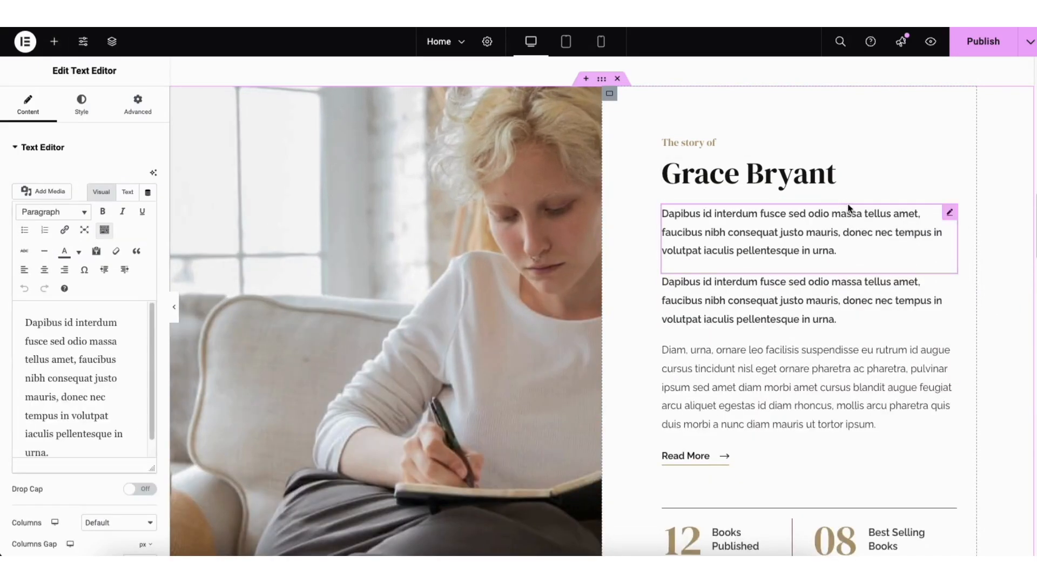
{"action": "left_click_drag", "start_coordinate": [949, 213], "coordinate": [802, 320]}
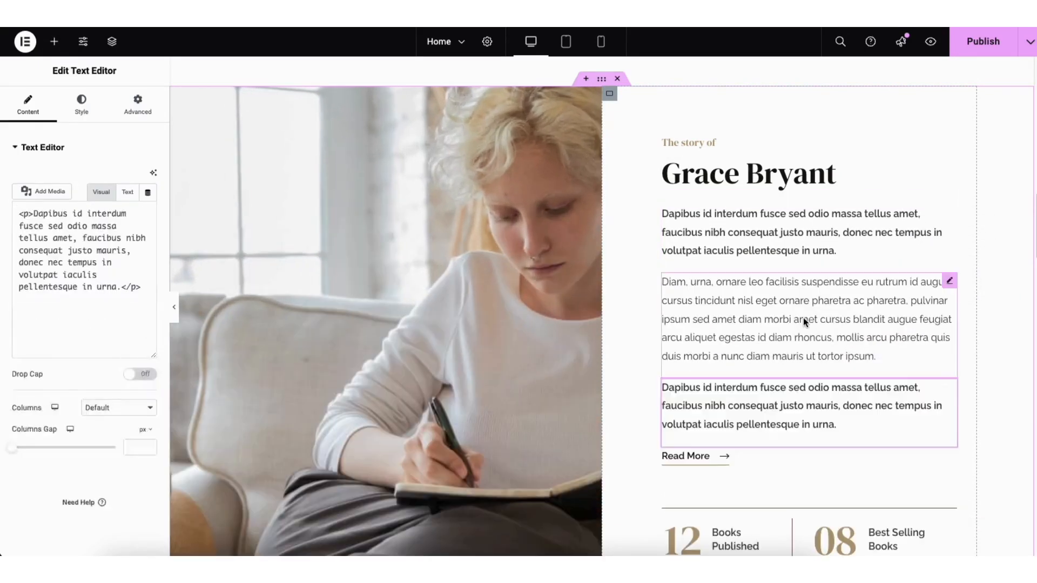
{"action": "left_click", "coordinate": [54, 41]}
{"action": "left_click_drag", "start_coordinate": [42, 365], "coordinate": [723, 286]}
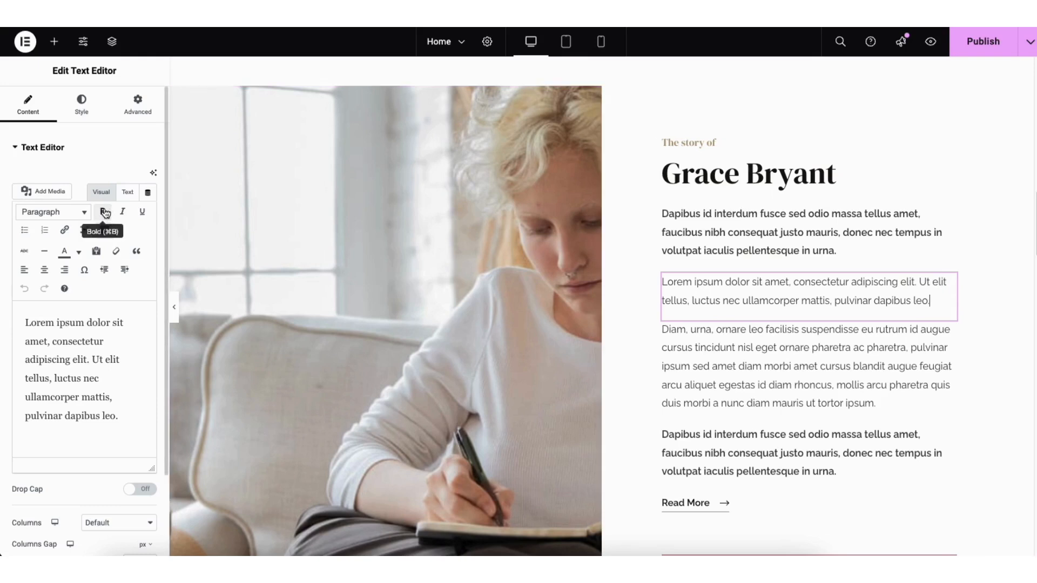
Inspect the new text's link and colour options, leaving the Lorem ipsum text unchanged
{"action": "left_click", "coordinate": [65, 231]}
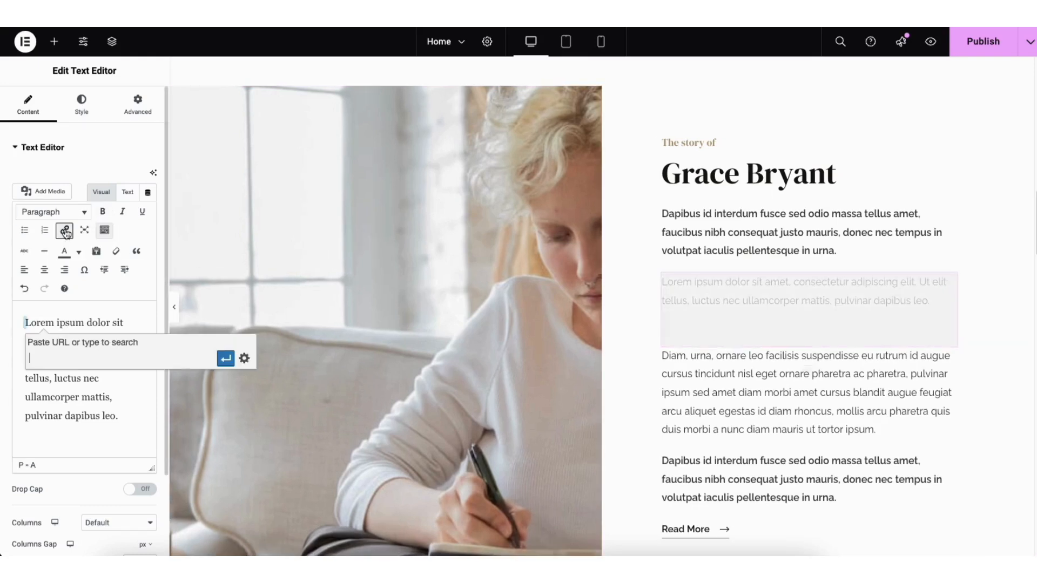
{"action": "left_click", "coordinate": [245, 358]}
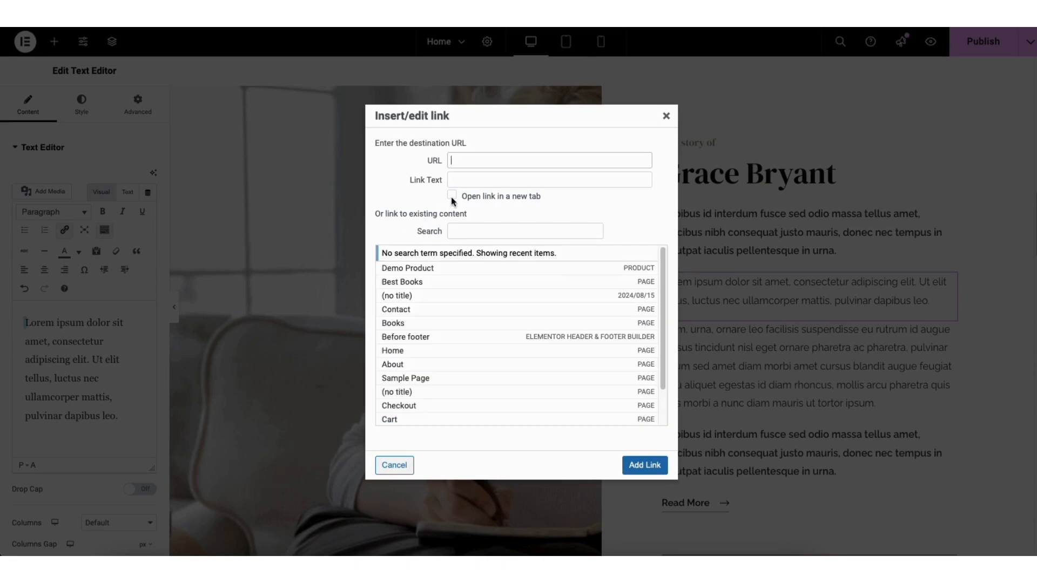
{"action": "left_click", "coordinate": [666, 115]}
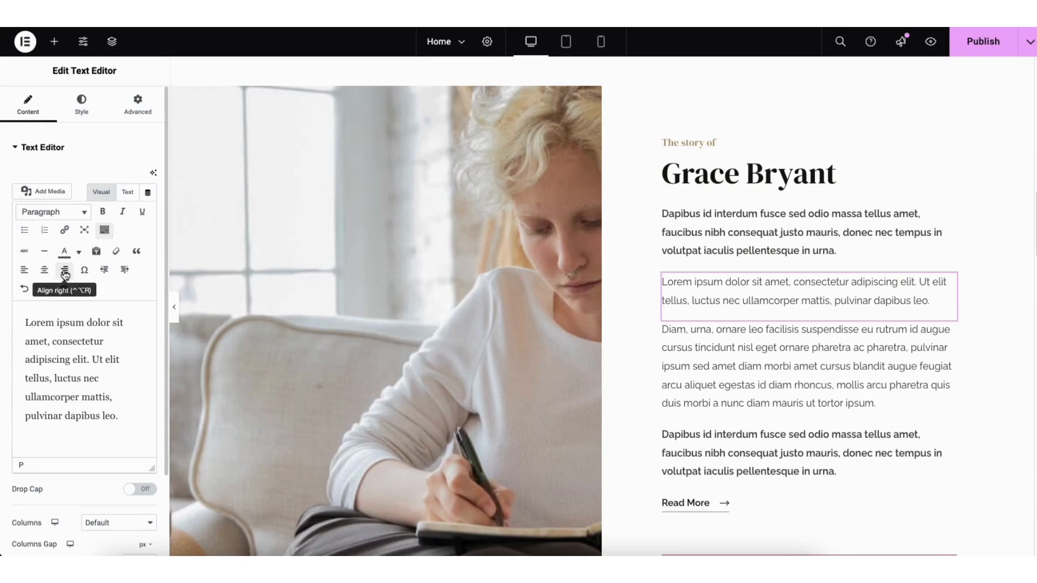
{"action": "left_click", "coordinate": [80, 252]}
{"action": "left_click", "coordinate": [80, 254]}
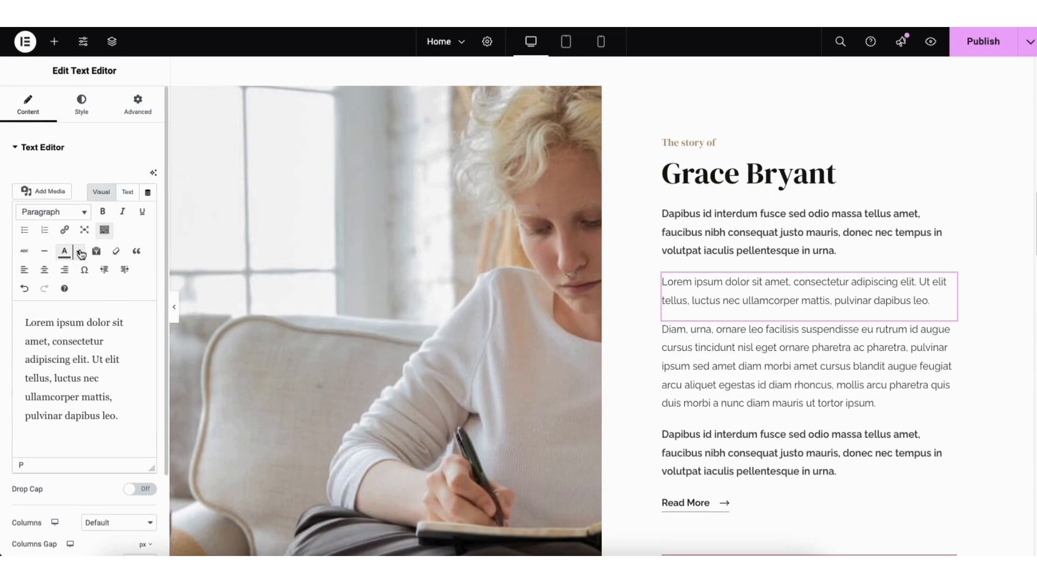
{"action": "left_click", "coordinate": [25, 290]}
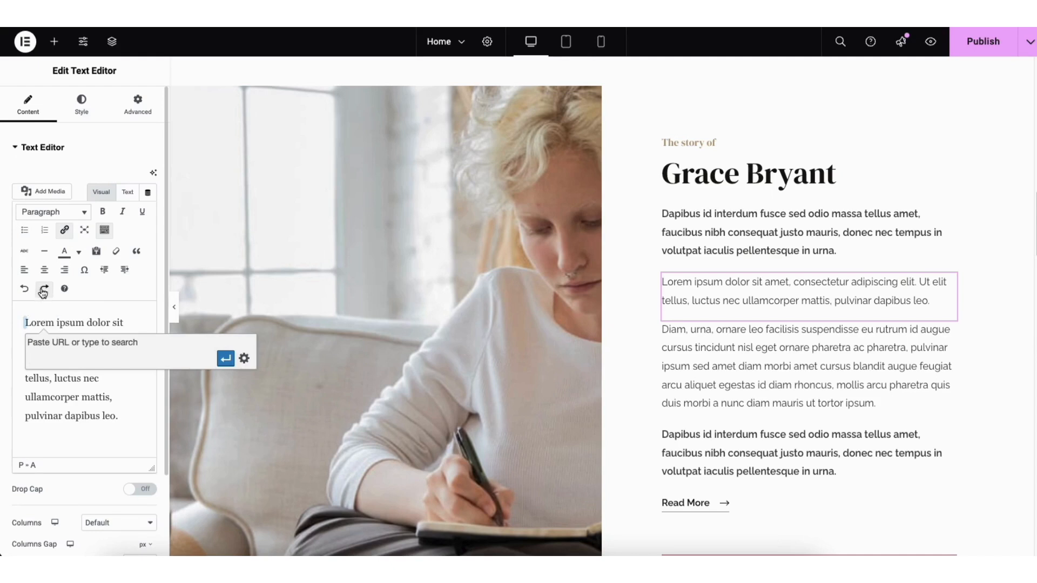
{"action": "left_click", "coordinate": [43, 292]}
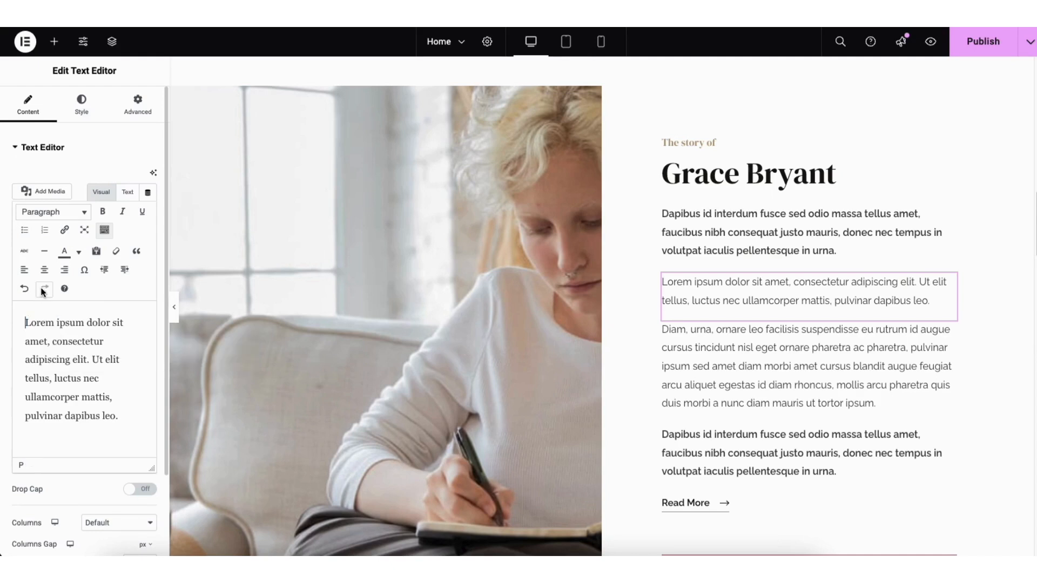
Browse the text block's Typography font families, keeping Family at Default
{"action": "left_click", "coordinate": [81, 105]}
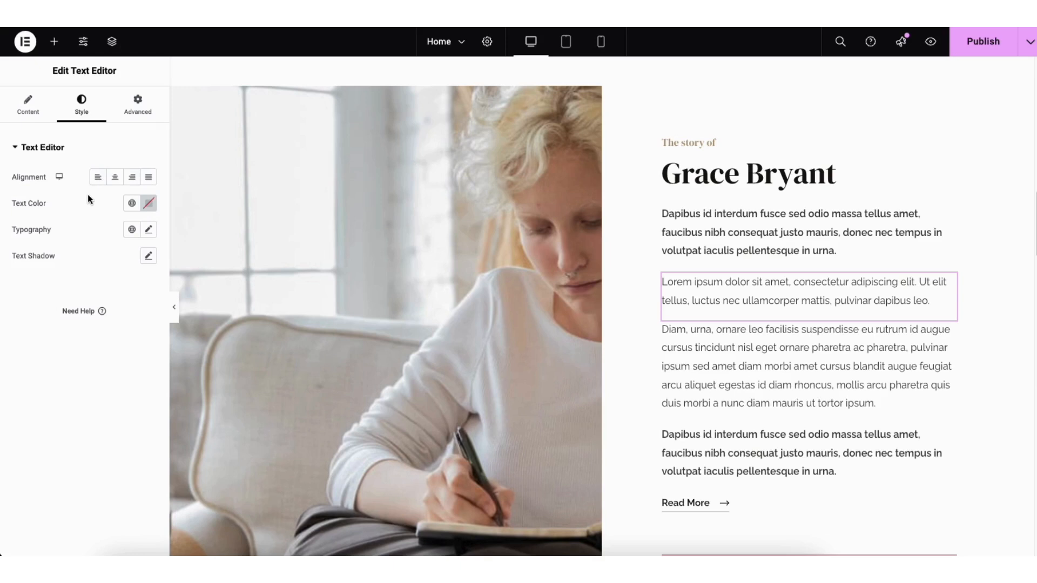
{"action": "left_click", "coordinate": [148, 231]}
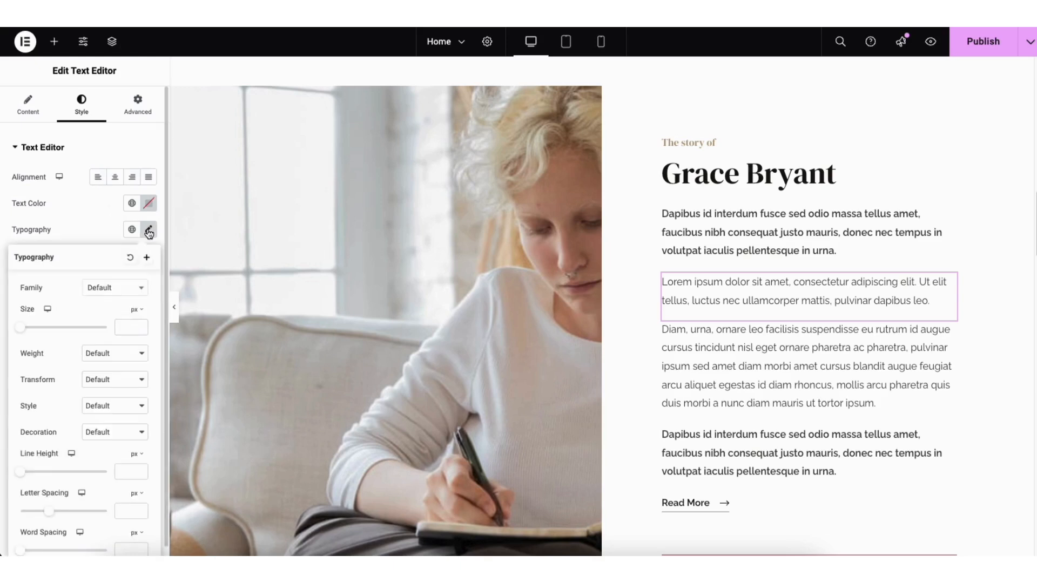
{"action": "left_click", "coordinate": [140, 290]}
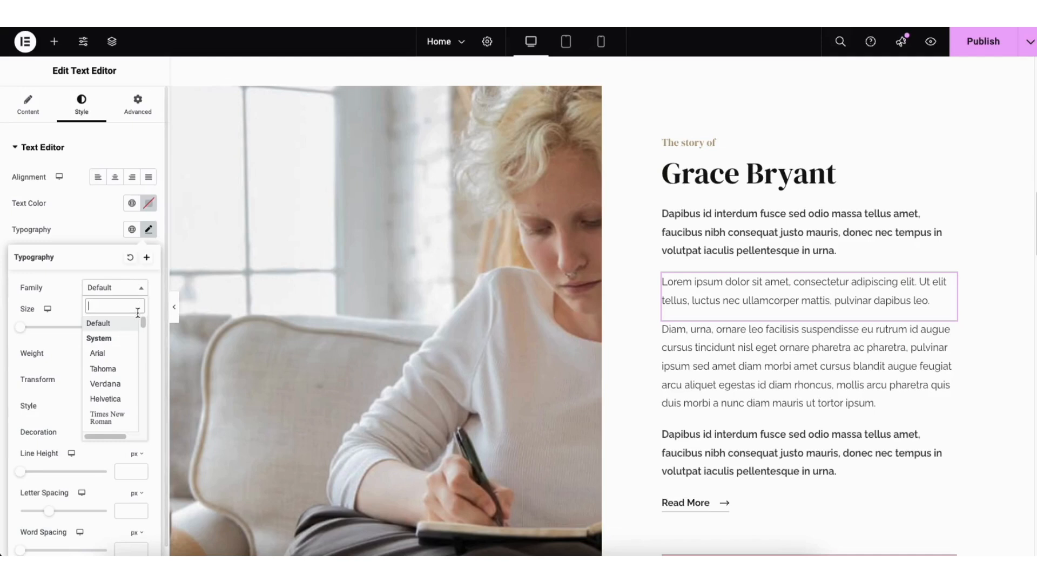
{"action": "left_click_drag", "start_coordinate": [144, 319], "coordinate": [145, 342]}
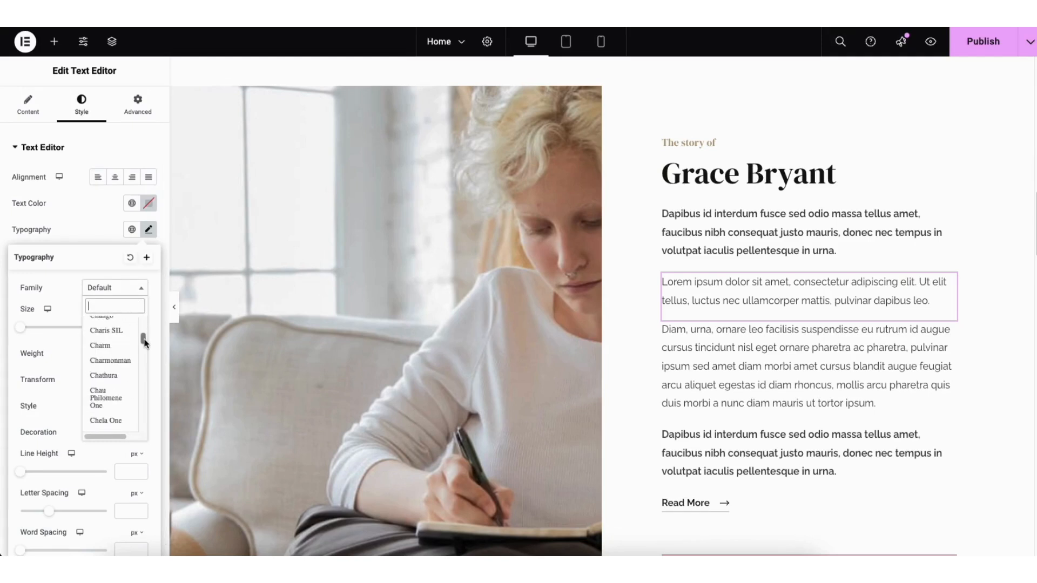
{"action": "left_click", "coordinate": [66, 290]}
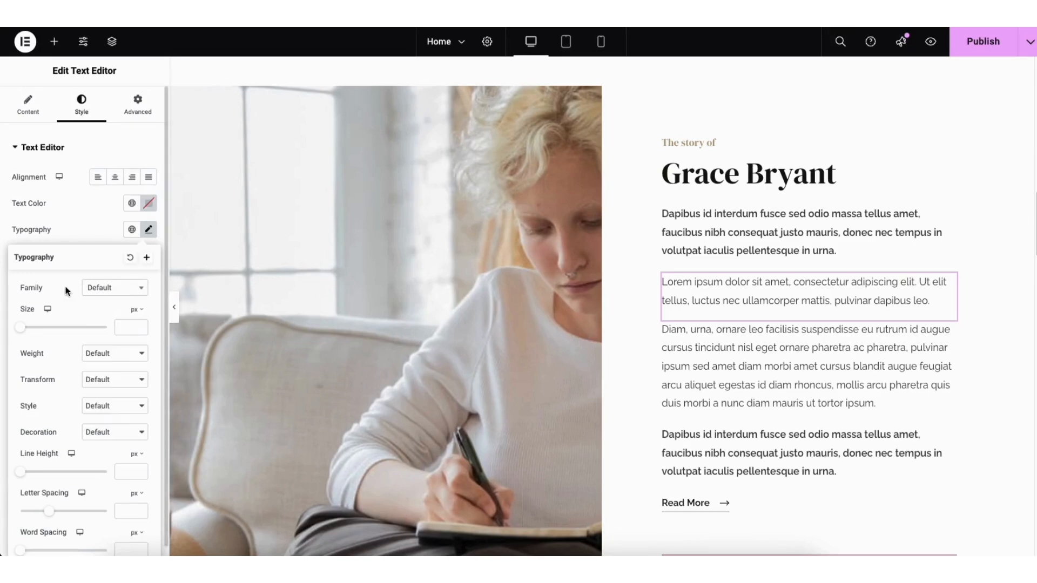
{"action": "left_click", "coordinate": [285, 287]}
Open the story section container's background style settings
{"action": "right_click", "coordinate": [269, 266]}
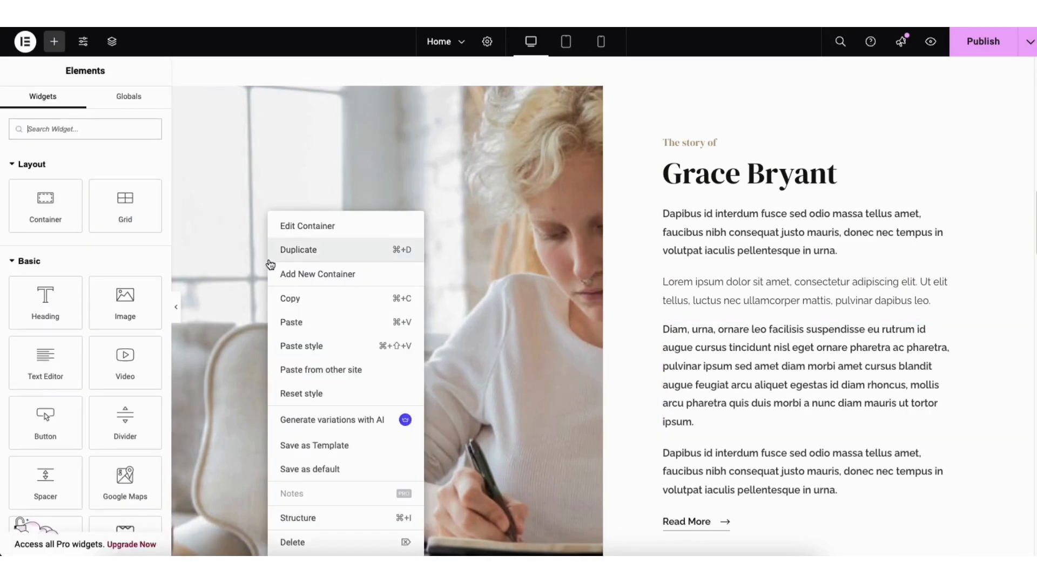
{"action": "left_click", "coordinate": [294, 231]}
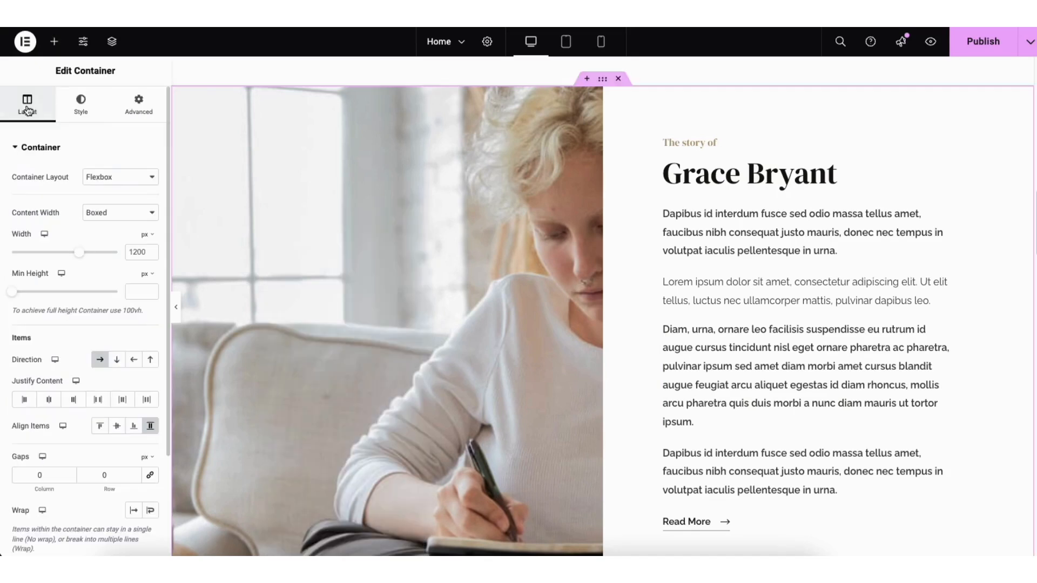
{"action": "left_click", "coordinate": [82, 110]}
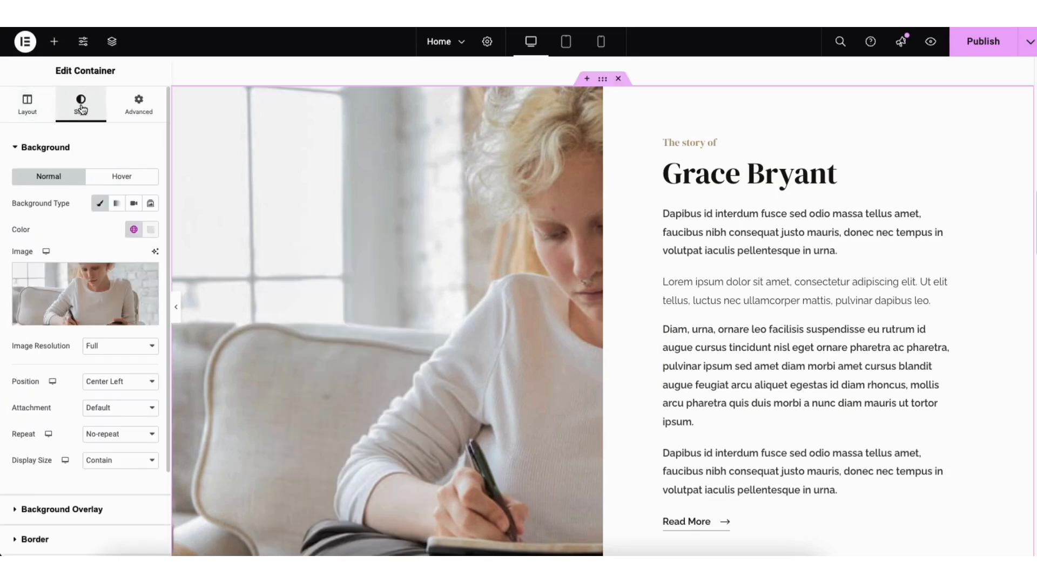
{"action": "mouse_move", "coordinate": [69, 306]}
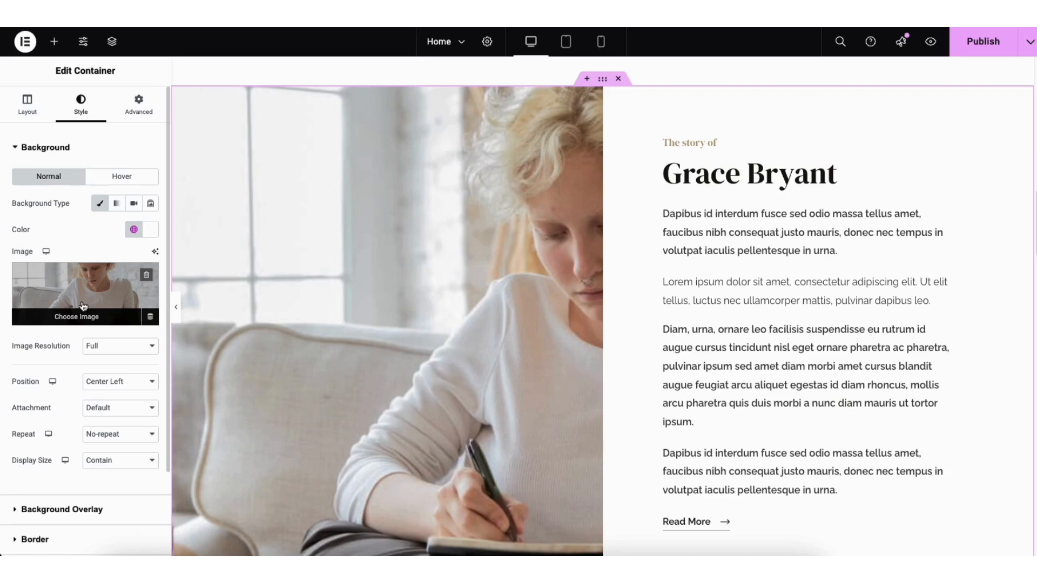
Select the Luctus book cover and scroll down to the typewriter quote banner
{"action": "scroll", "coordinate": [345, 284], "scroll_direction": "down", "scroll_amount": 10}
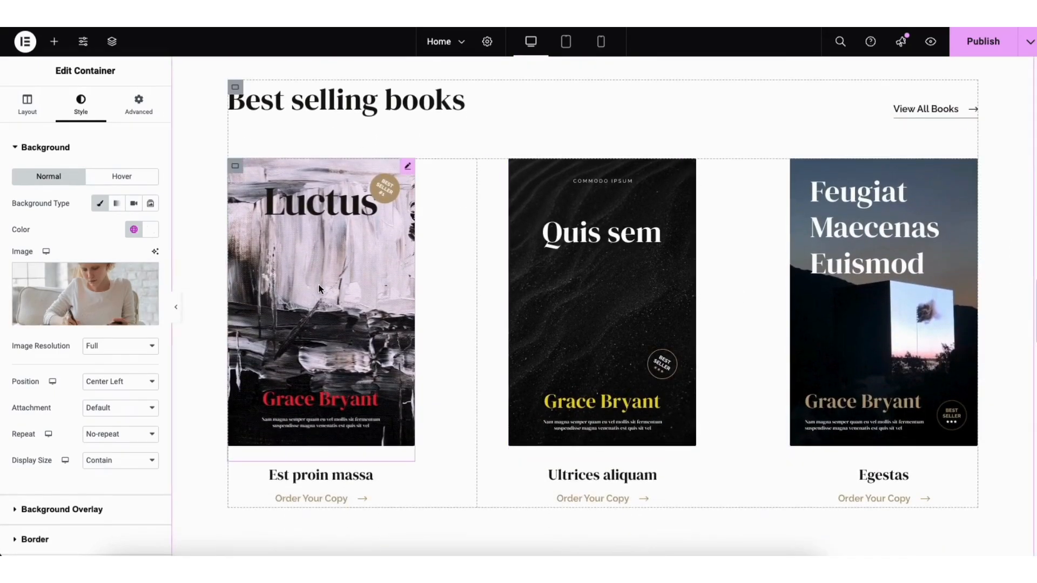
{"action": "left_click", "coordinate": [319, 289]}
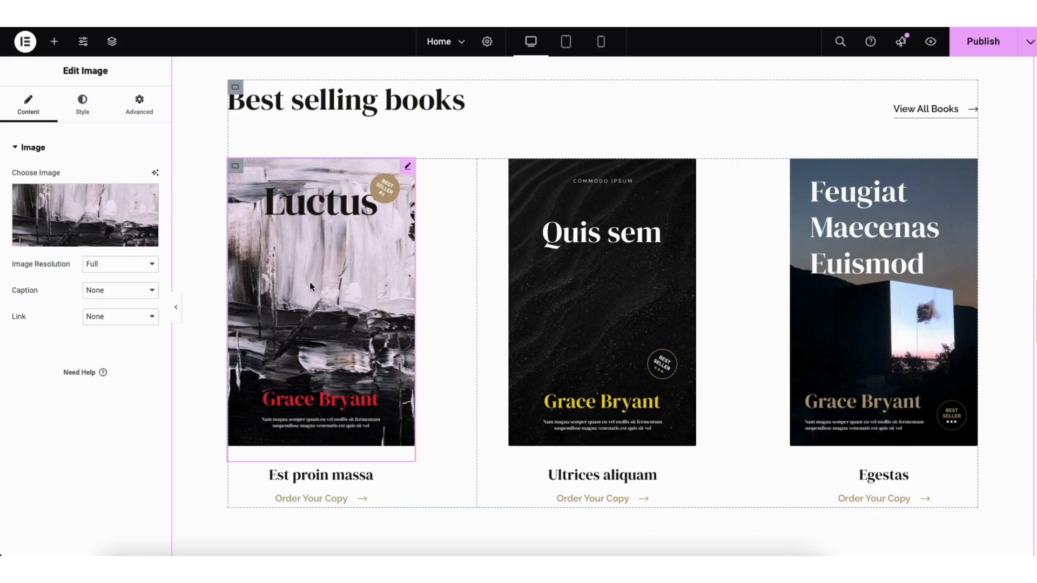
{"action": "mouse_move", "coordinate": [114, 216]}
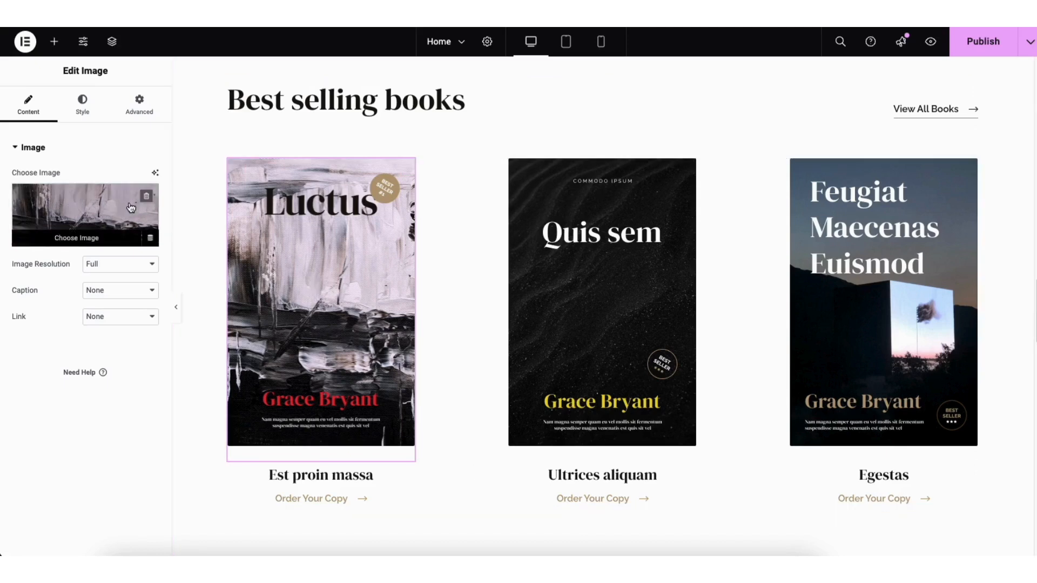
{"action": "scroll", "coordinate": [712, 316], "scroll_direction": "down", "scroll_amount": 9}
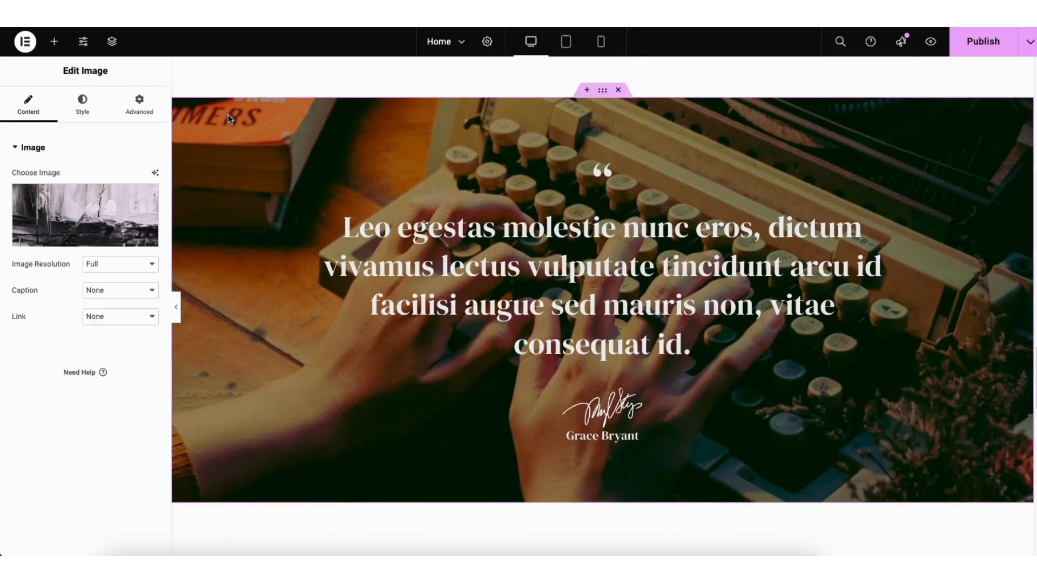
Set the typewriter photo from the Media Library as the quote banner's background image
{"action": "right_click", "coordinate": [228, 114]}
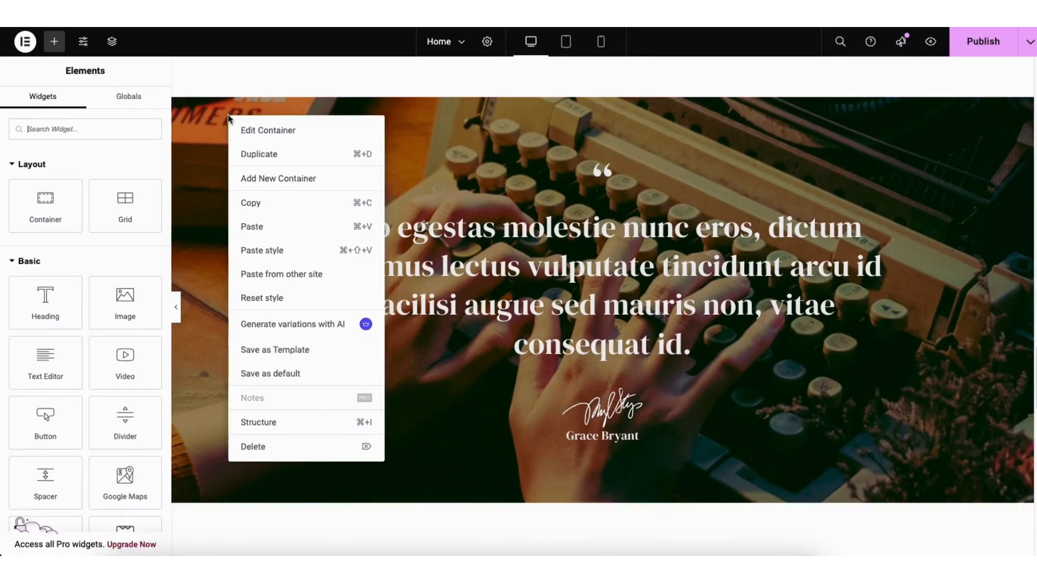
{"action": "left_click", "coordinate": [252, 133]}
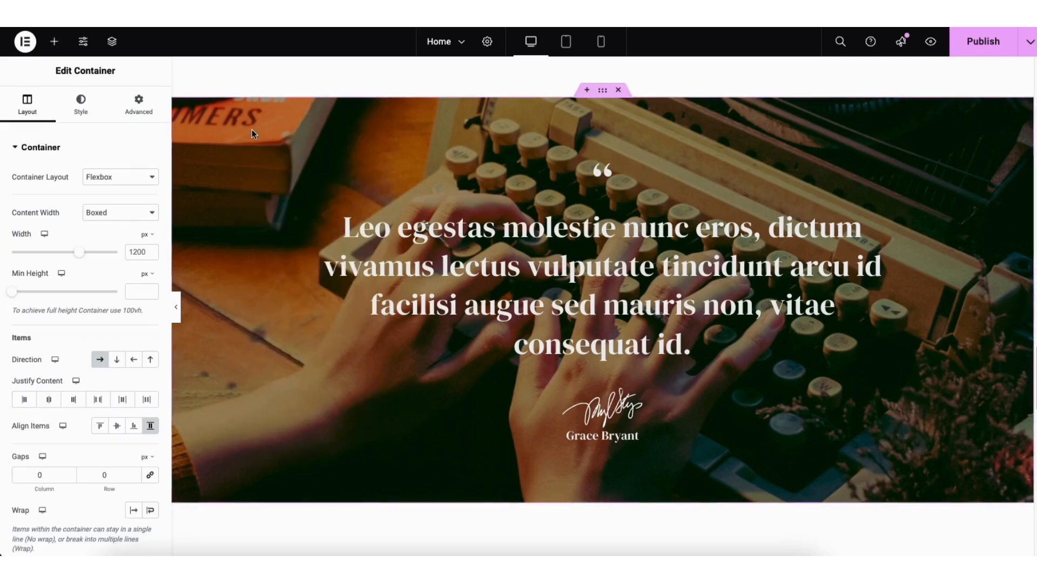
{"action": "left_click", "coordinate": [81, 110]}
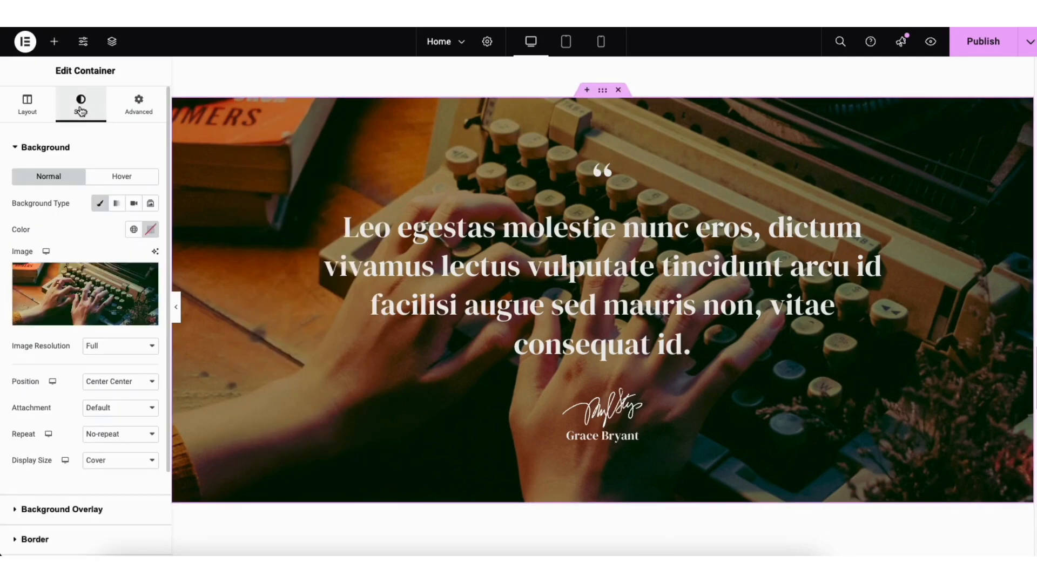
{"action": "mouse_move", "coordinate": [108, 292]}
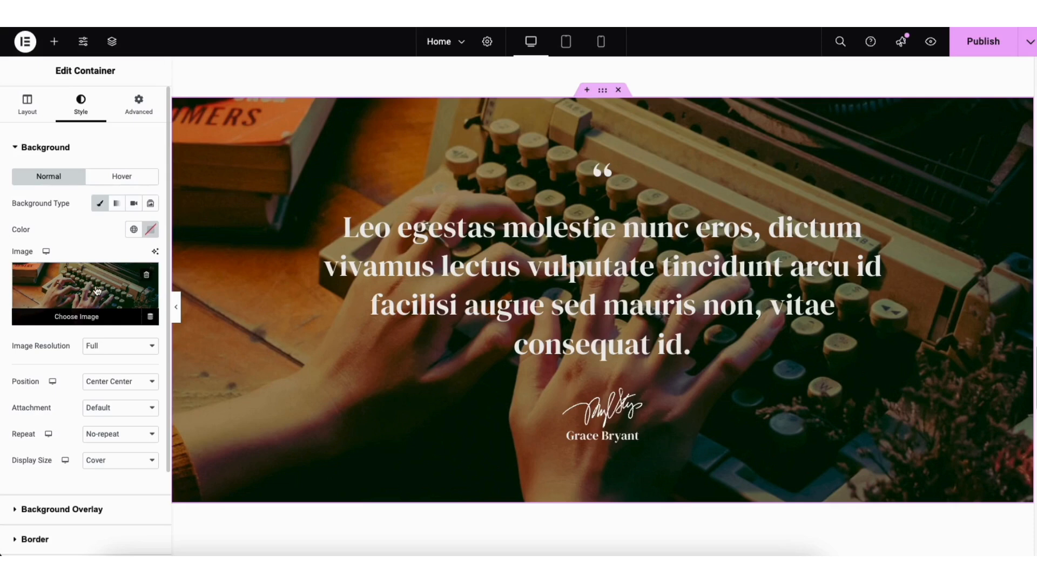
{"action": "left_click", "coordinate": [74, 318]}
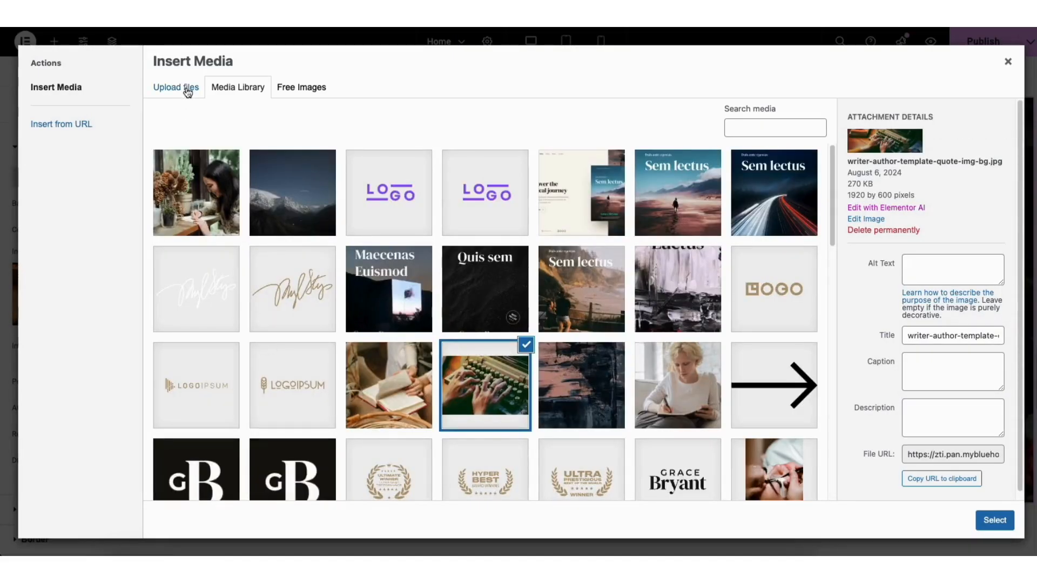
{"action": "left_click", "coordinate": [188, 92]}
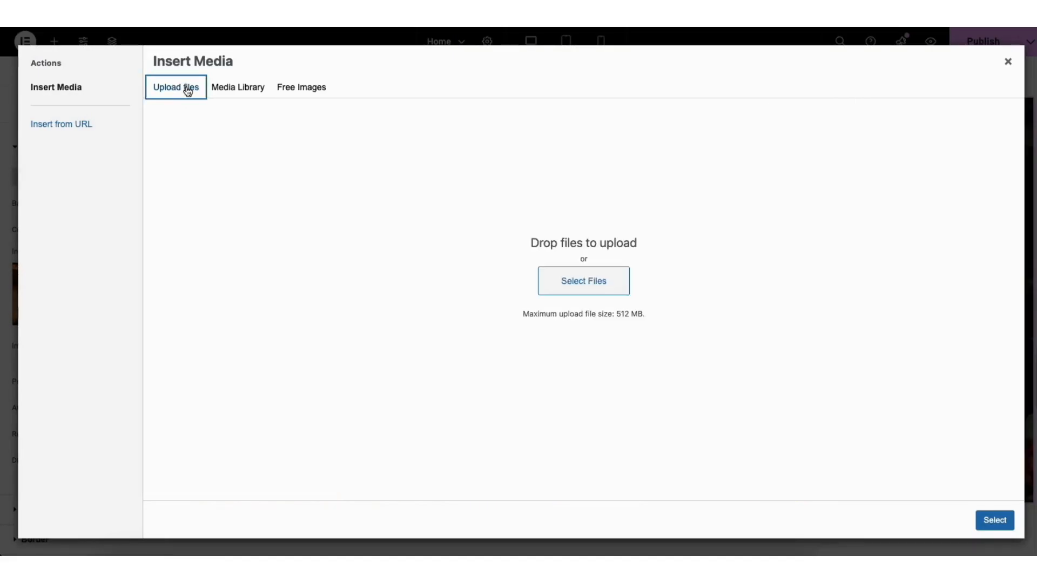
{"action": "left_click", "coordinate": [246, 94]}
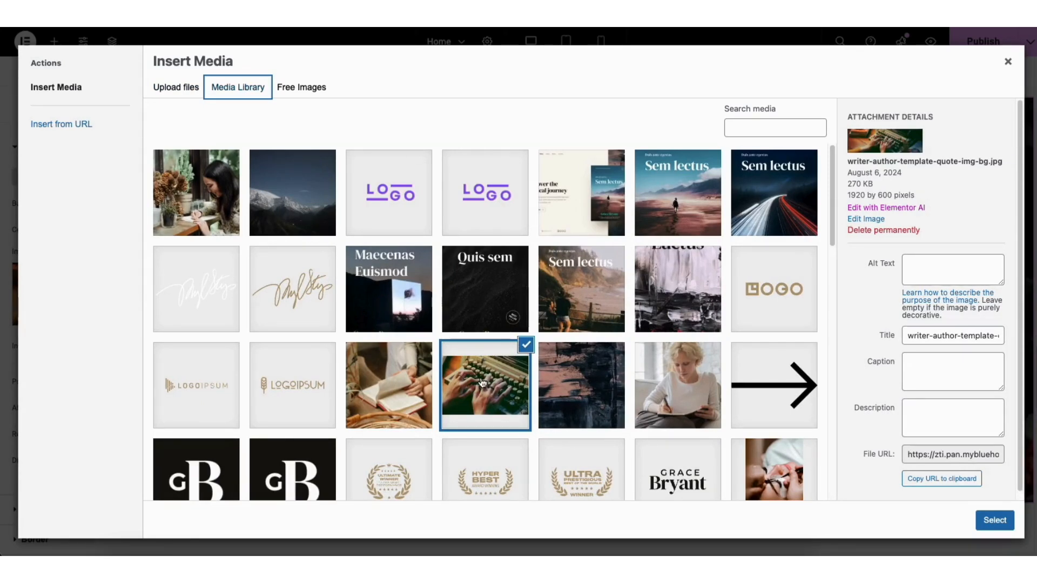
{"action": "left_click", "coordinate": [994, 520]}
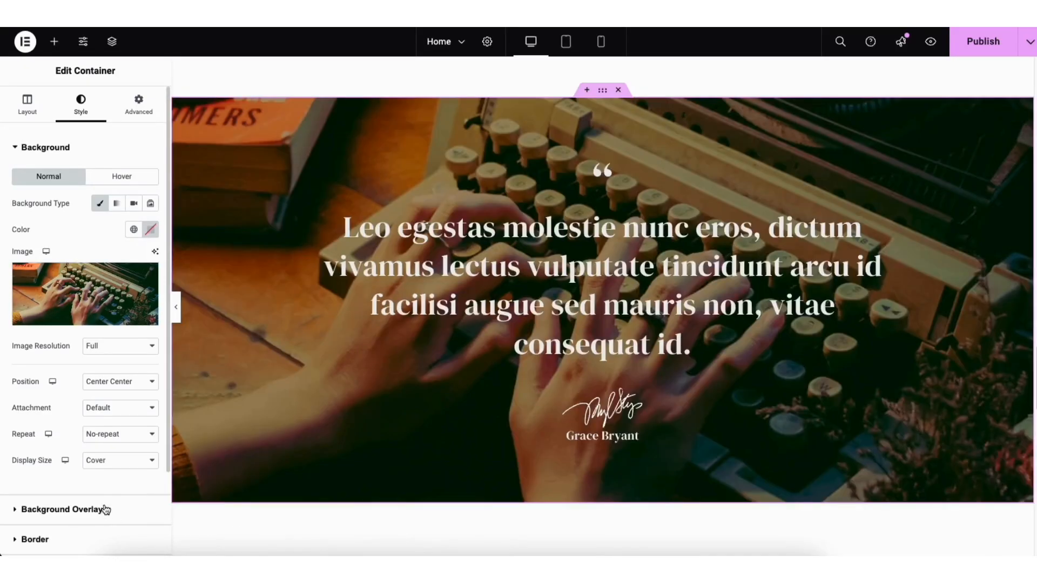
Darken the banner with a black (#000000) overlay at 0.64 opacity, Multiply blend
{"action": "left_click", "coordinate": [59, 511]}
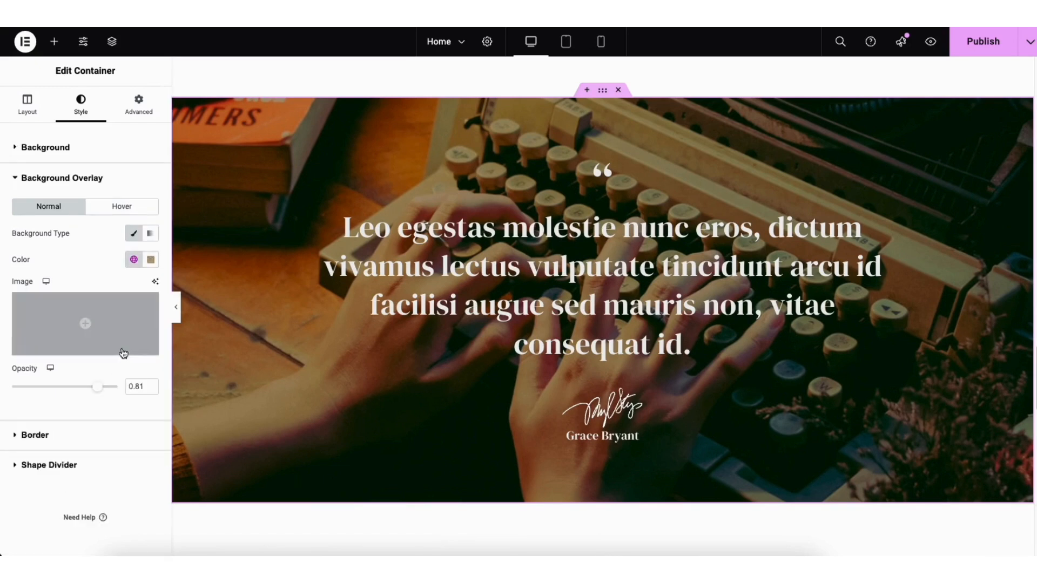
{"action": "left_click", "coordinate": [152, 263]}
{"action": "mouse_move", "coordinate": [133, 349]}
{"action": "left_mouse_down"}
{"action": "mouse_move", "coordinate": [132, 405]}
{"action": "mouse_move", "coordinate": [51, 396]}
{"action": "mouse_move", "coordinate": [111, 395]}
{"action": "mouse_move", "coordinate": [80, 398]}
{"action": "left_mouse_up"}
{"action": "left_click", "coordinate": [59, 266]}
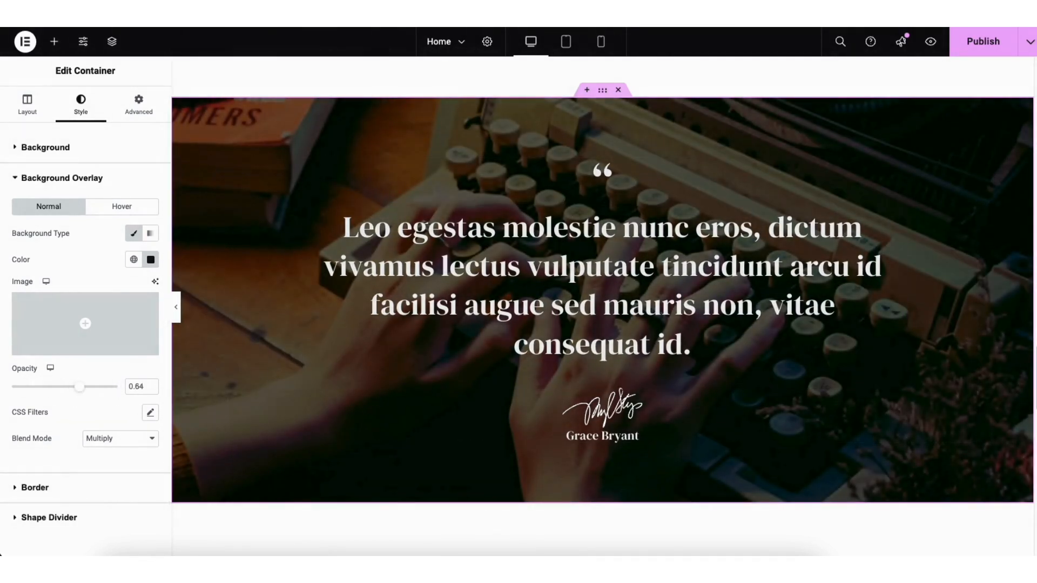
{"action": "scroll", "coordinate": [603, 301], "scroll_direction": "up", "scroll_amount": 1}
{"action": "scroll", "coordinate": [603, 300], "scroll_direction": "down", "scroll_amount": 1}
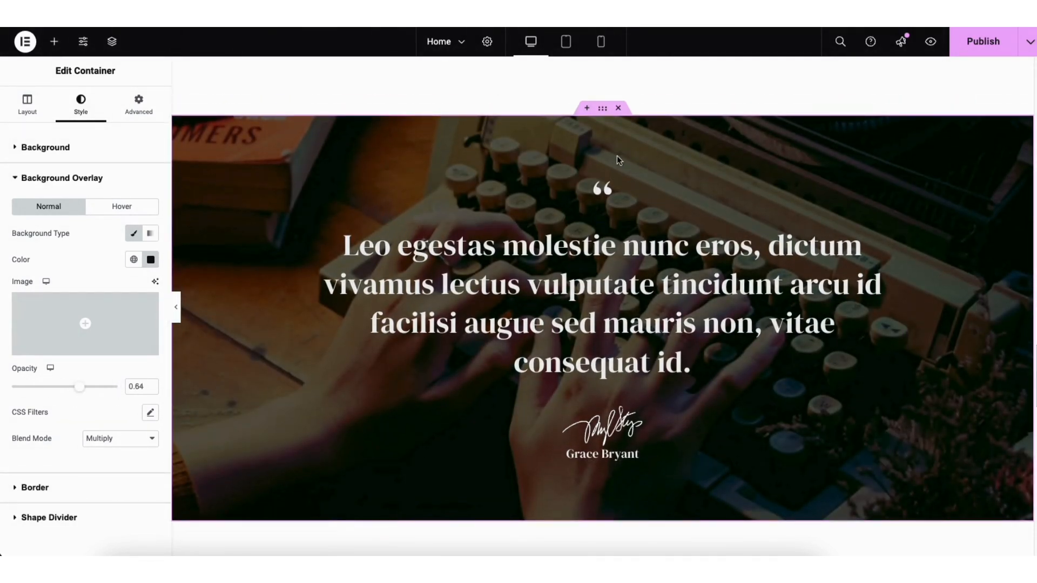
{"action": "left_click", "coordinate": [587, 108]}
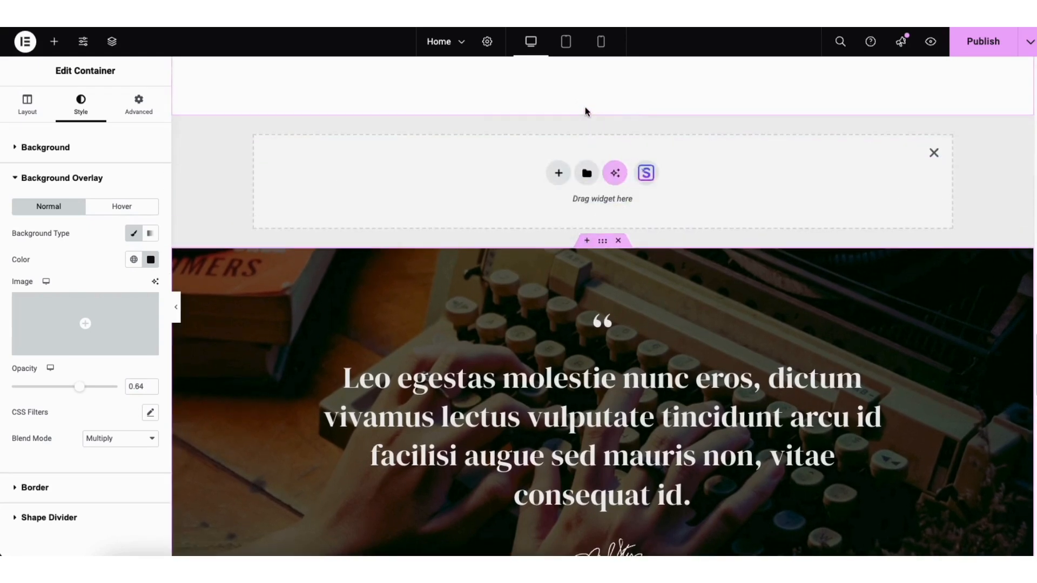
{"action": "left_click", "coordinate": [558, 173]}
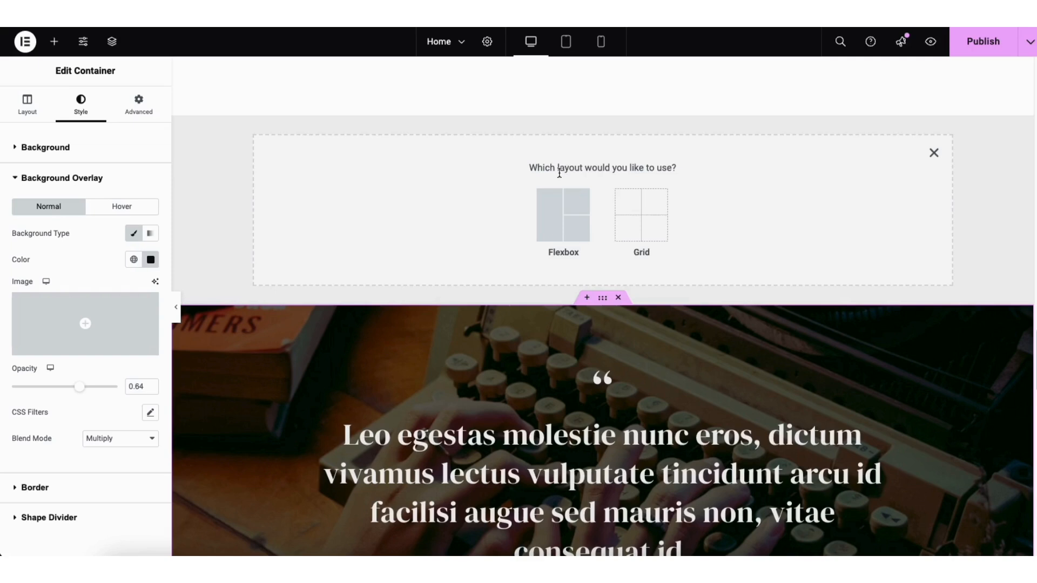
{"action": "left_click", "coordinate": [556, 213]}
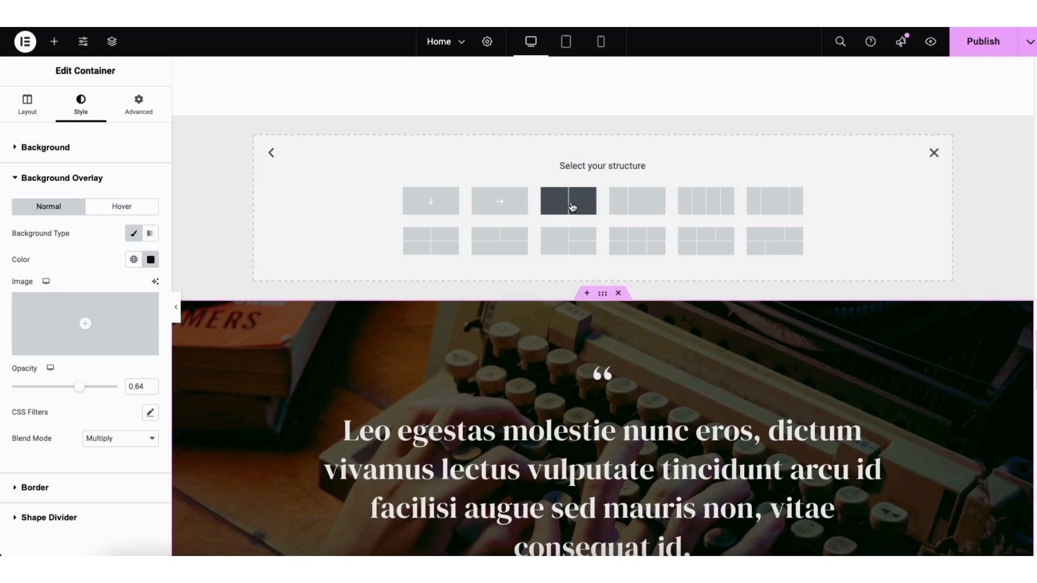
{"action": "left_click", "coordinate": [571, 206]}
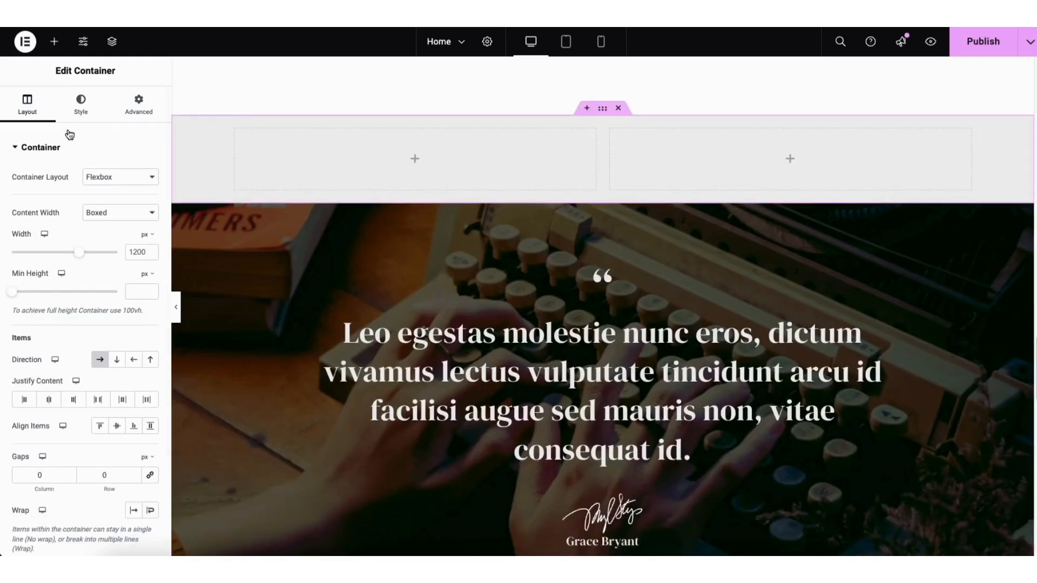
{"action": "left_click", "coordinate": [54, 41]}
{"action": "left_click_drag", "start_coordinate": [45, 300], "coordinate": [427, 173]}
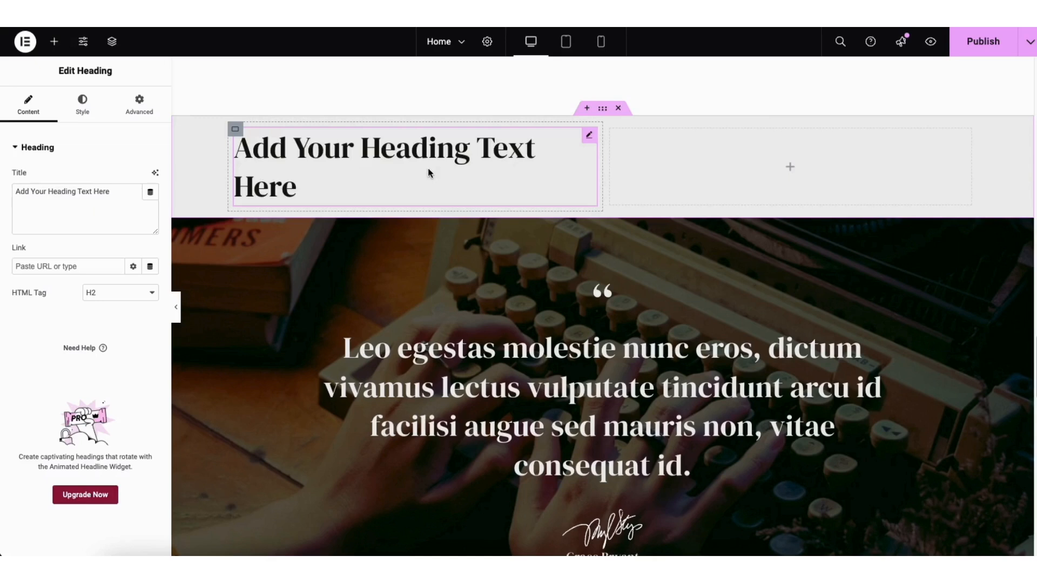
{"action": "left_click", "coordinate": [596, 110]}
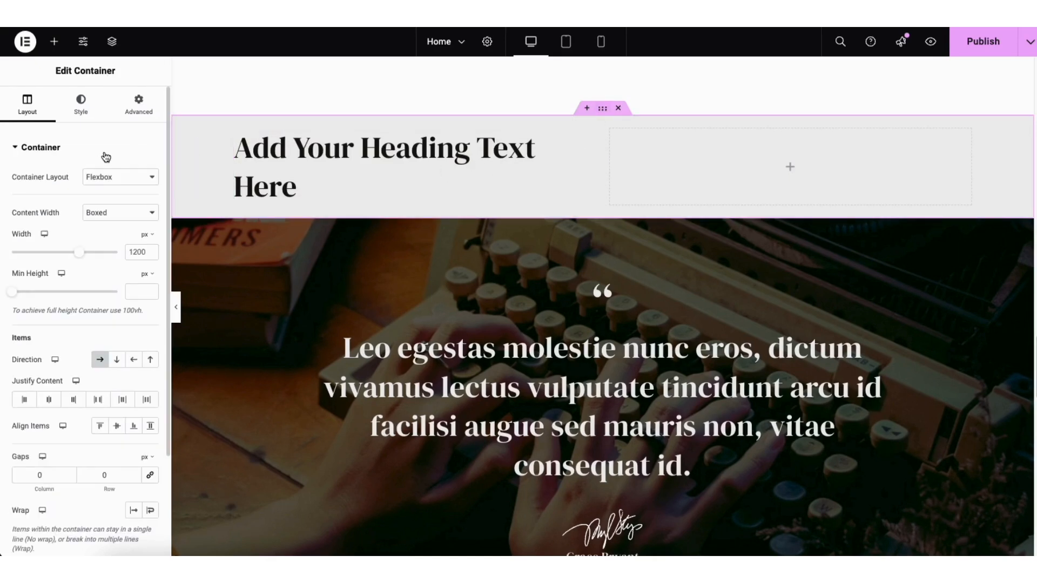
{"action": "left_click", "coordinate": [619, 109]}
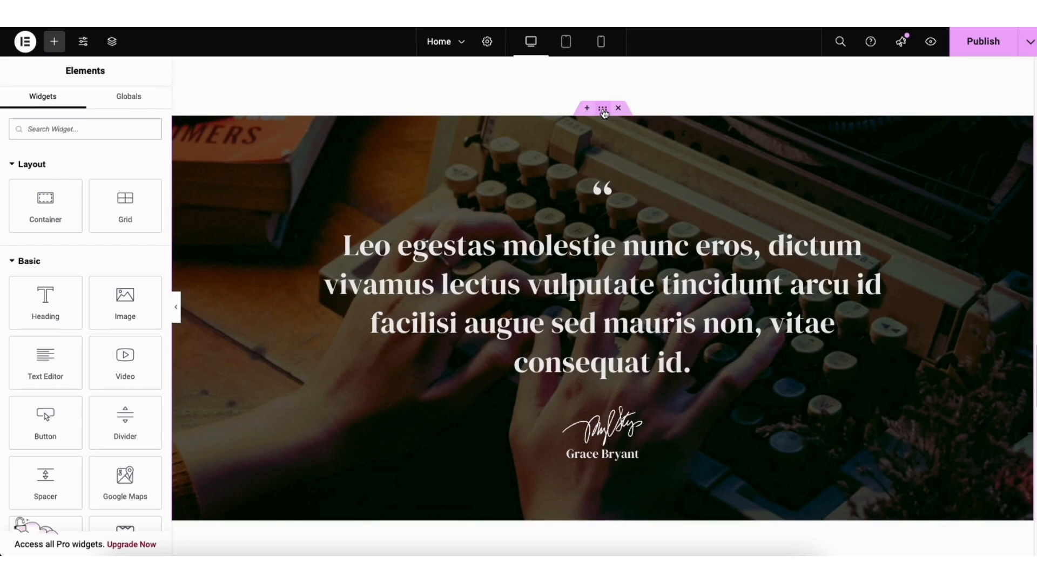
Scroll to the empty section and open the Starter Templates Blocks library
{"action": "left_click_drag", "start_coordinate": [603, 111], "coordinate": [482, 119]}
{"action": "left_click_drag", "start_coordinate": [1035, 367], "coordinate": [1027, 413]}
{"action": "left_click_drag", "start_coordinate": [1035, 459], "coordinate": [1035, 490]}
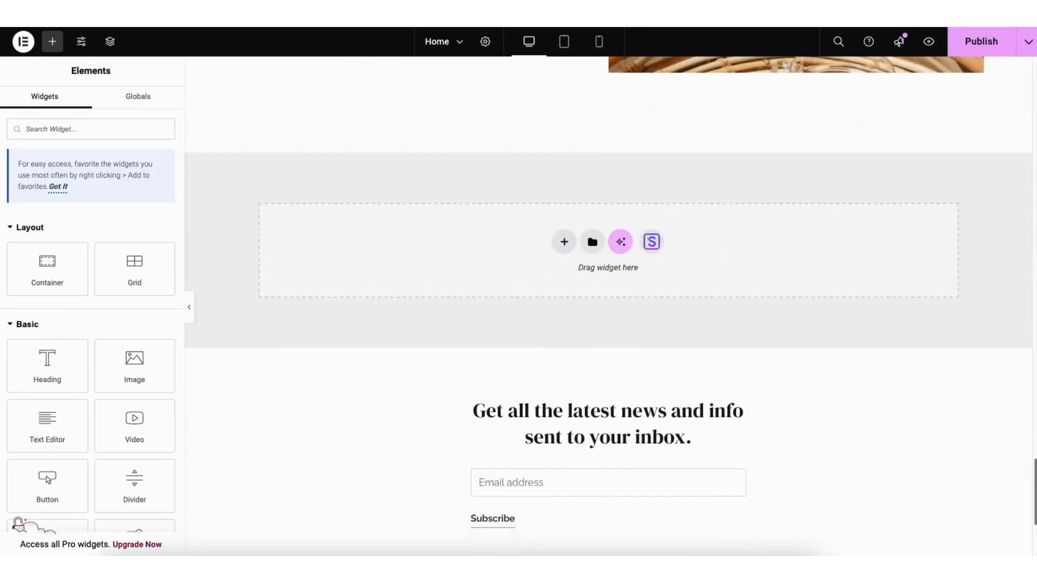
{"action": "scroll", "coordinate": [803, 320], "scroll_direction": "down", "scroll_amount": 1}
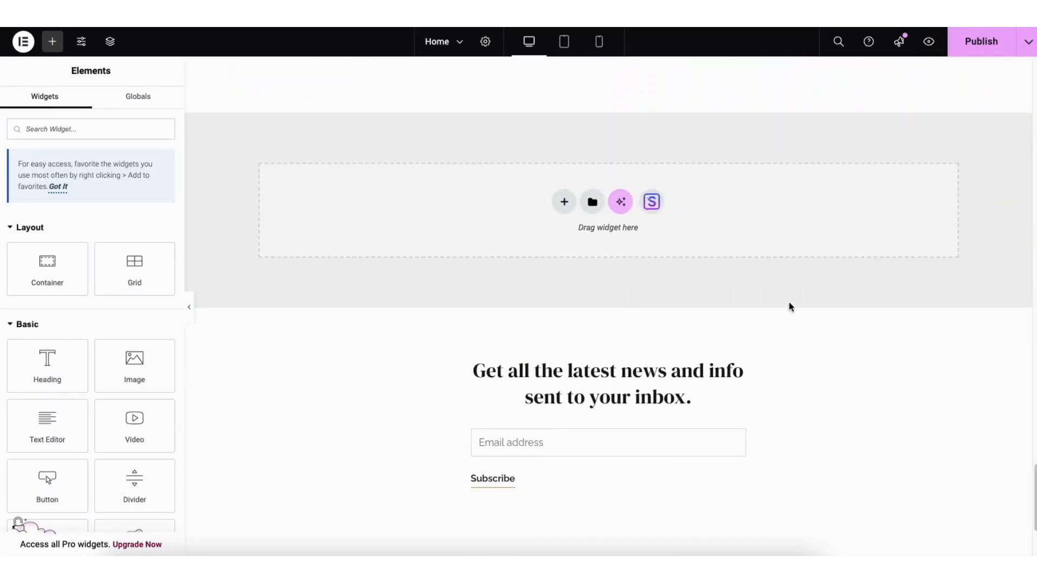
{"action": "left_click", "coordinate": [652, 202]}
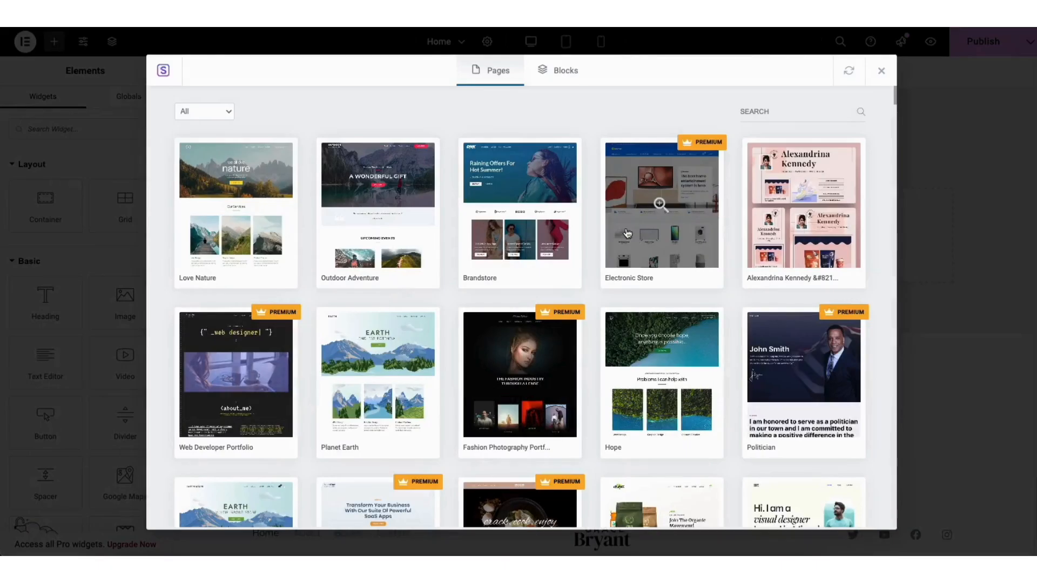
{"action": "left_click", "coordinate": [563, 76]}
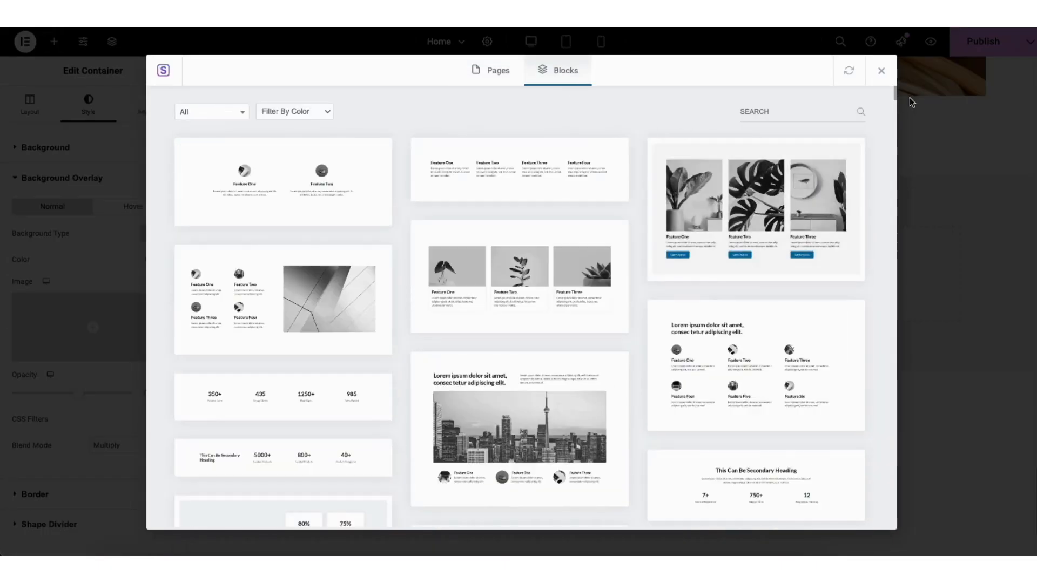
{"action": "mouse_move", "coordinate": [893, 88]}
{"action": "left_mouse_down"}
{"action": "mouse_move", "coordinate": [889, 146]}
{"action": "mouse_move", "coordinate": [891, 108]}
{"action": "left_mouse_up"}
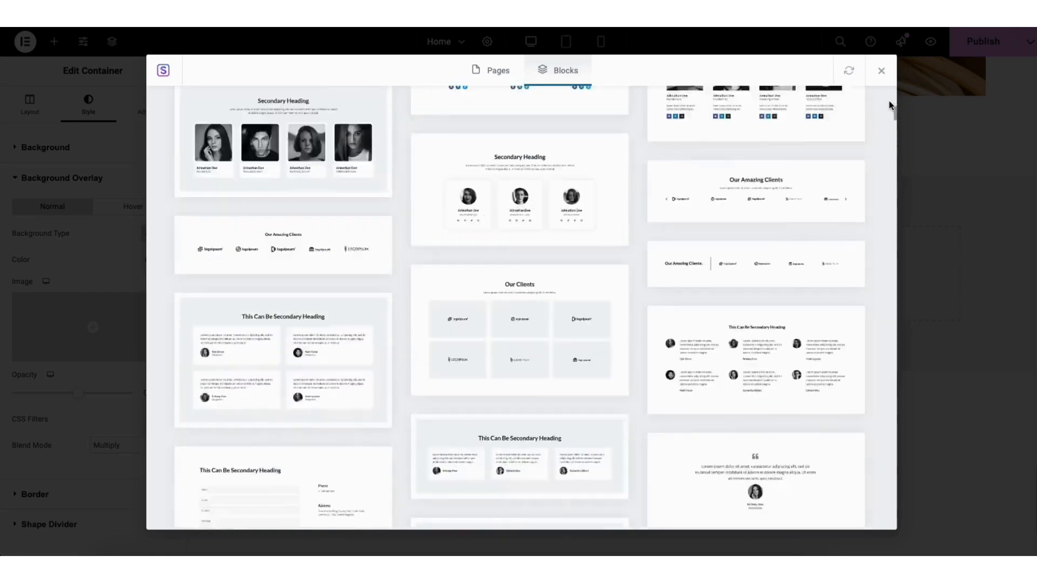
Preview and import the Feature One, Two and Three plant cards block
{"action": "left_click", "coordinate": [200, 113]}
{"action": "left_click_drag", "start_coordinate": [243, 154], "coordinate": [246, 216]}
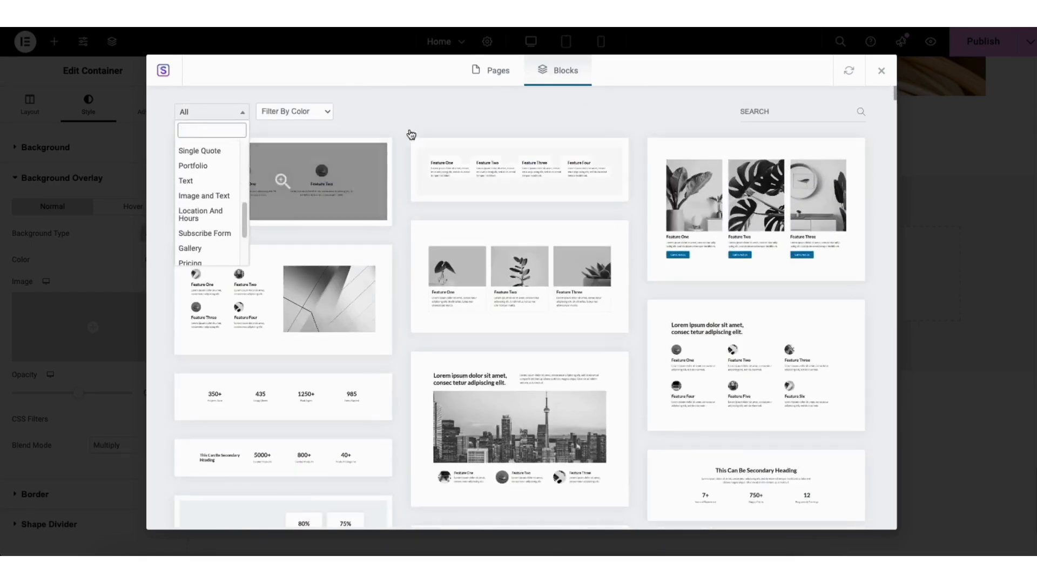
{"action": "left_click", "coordinate": [430, 120]}
{"action": "left_click", "coordinate": [468, 282]}
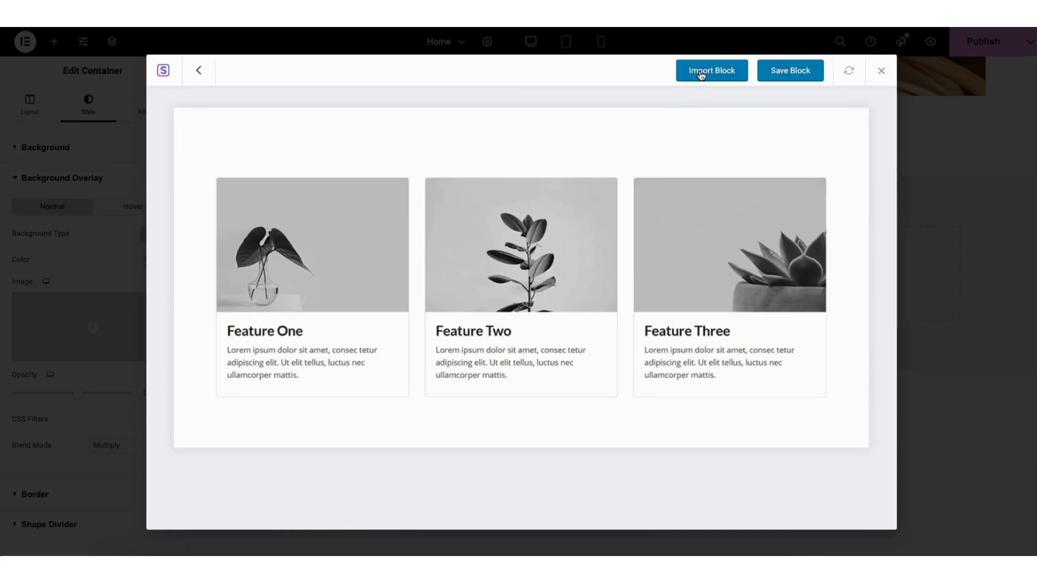
{"action": "left_click", "coordinate": [697, 75]}
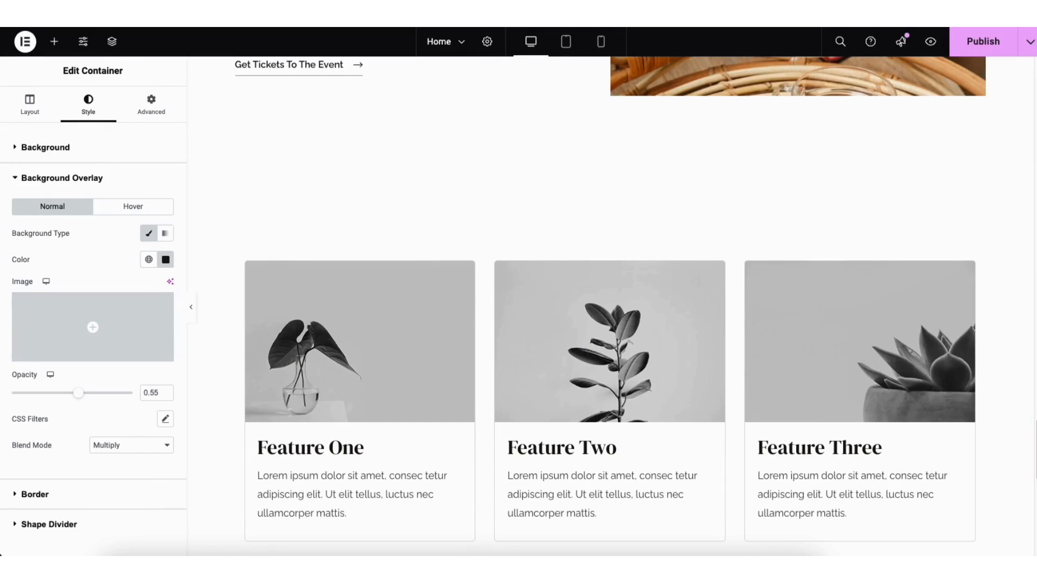
Try a red background on the feature cards section, revert it to white, and save as draft
{"action": "scroll", "coordinate": [610, 302], "scroll_direction": "down", "scroll_amount": 3}
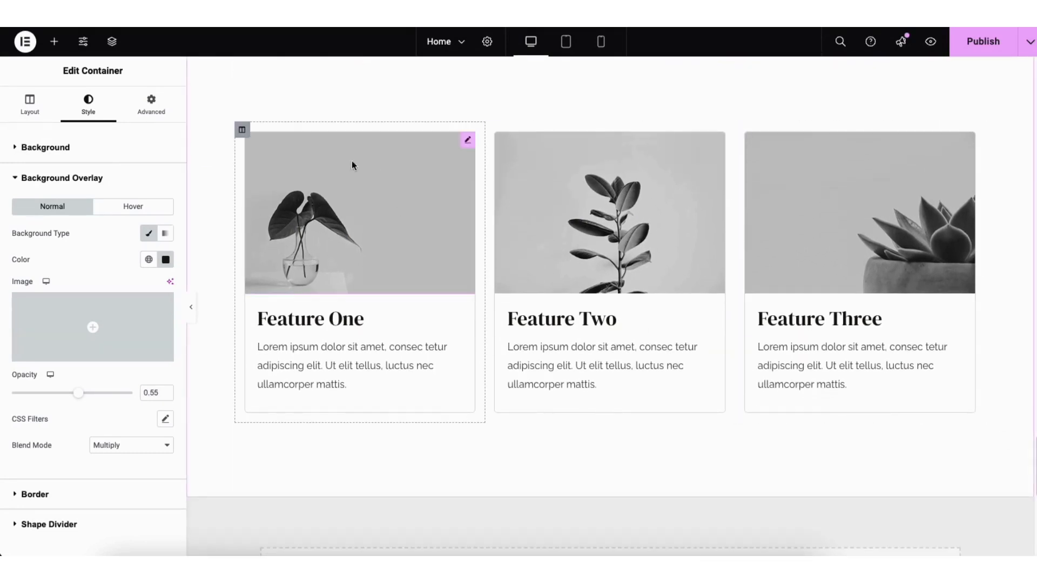
{"action": "right_click", "coordinate": [253, 81]}
{"action": "left_click", "coordinate": [272, 92]}
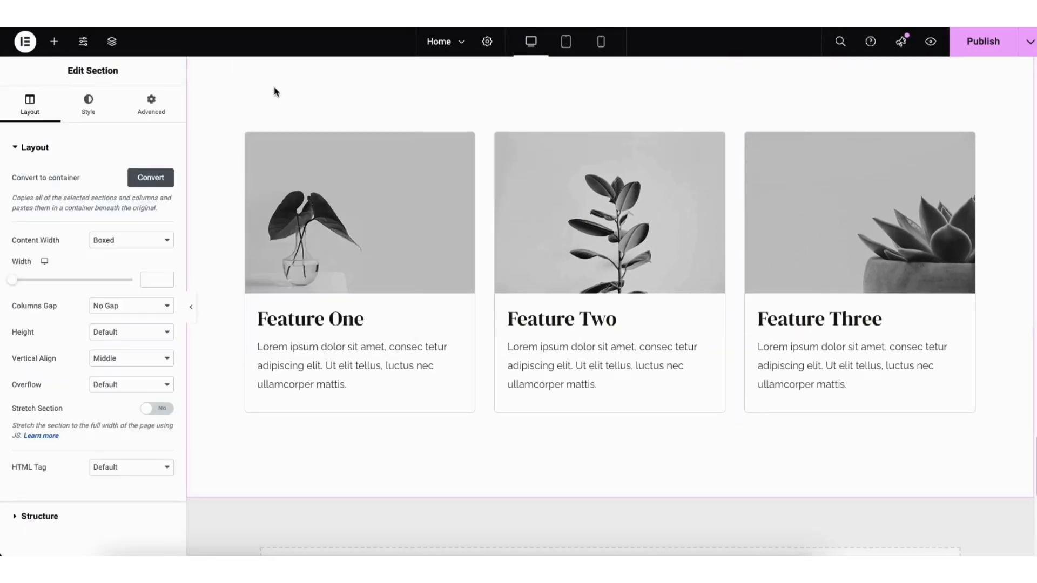
{"action": "left_click", "coordinate": [87, 110]}
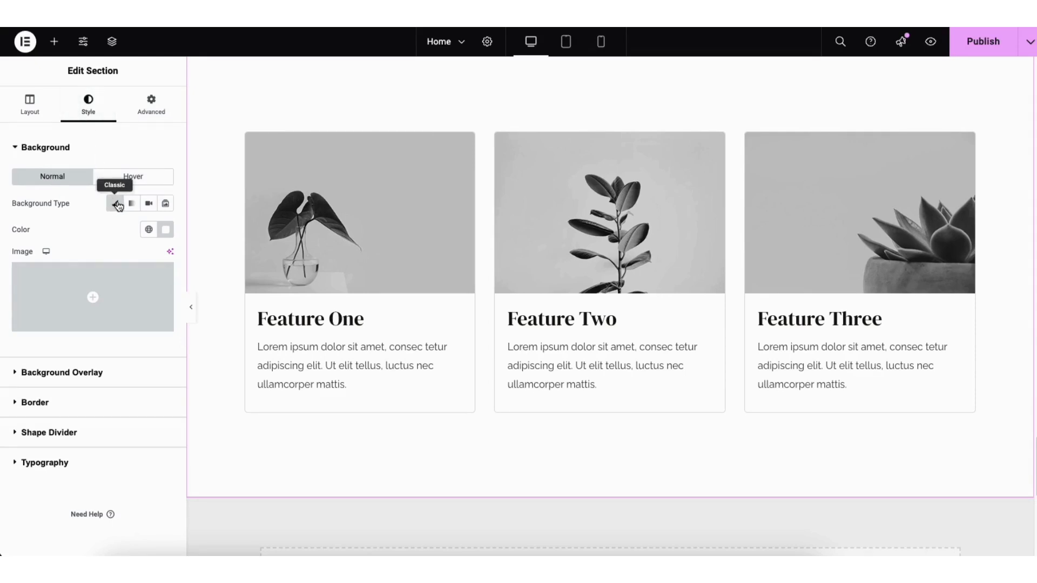
{"action": "left_click", "coordinate": [166, 230]}
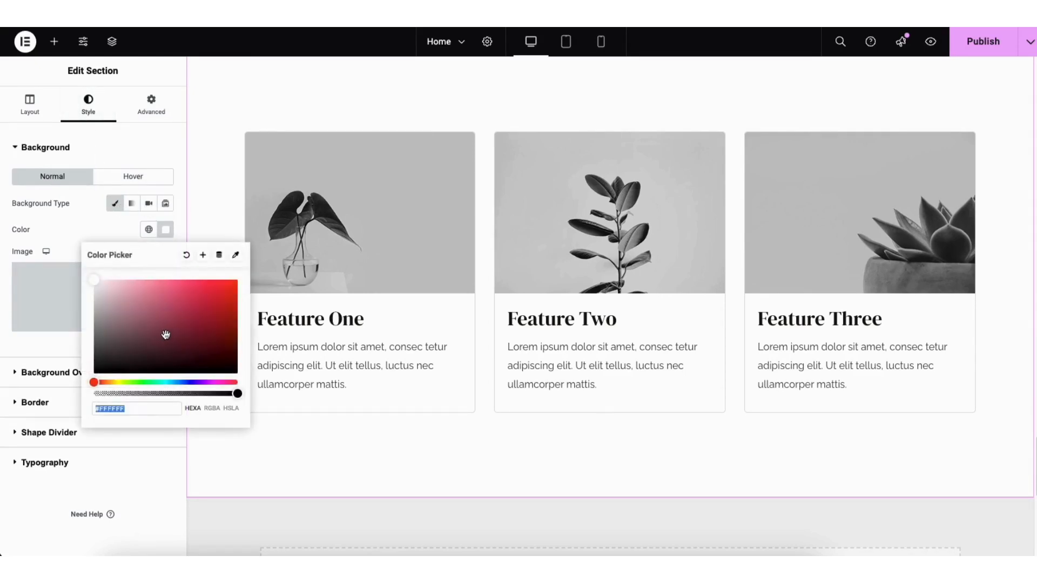
{"action": "mouse_move", "coordinate": [167, 336]}
{"action": "left_mouse_down"}
{"action": "mouse_move", "coordinate": [248, 274]}
{"action": "mouse_move", "coordinate": [112, 280]}
{"action": "mouse_move", "coordinate": [89, 378]}
{"action": "mouse_move", "coordinate": [77, 254]}
{"action": "left_mouse_up"}
{"action": "left_click", "coordinate": [235, 120]}
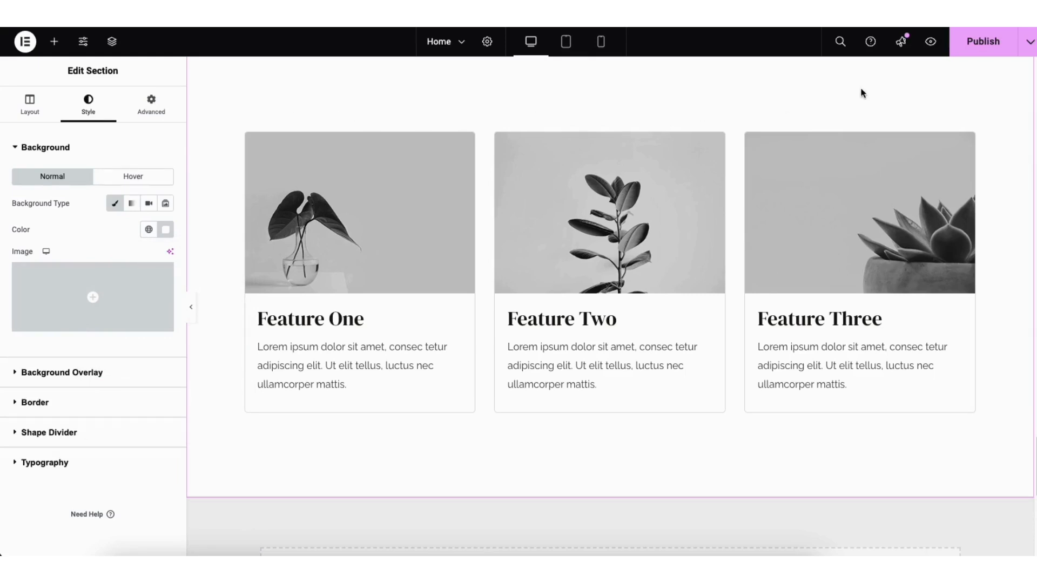
{"action": "left_click", "coordinate": [1030, 51]}
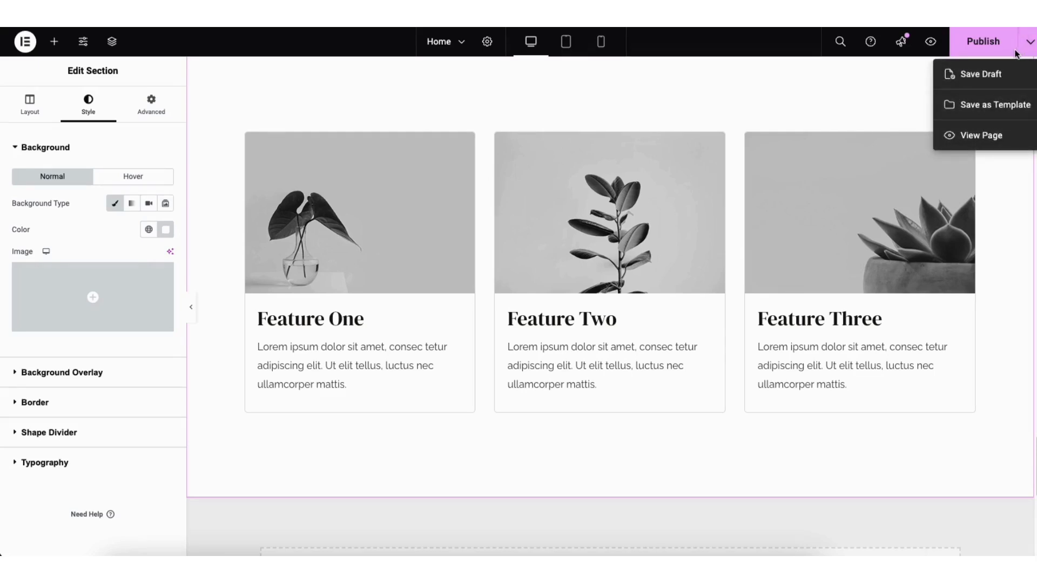
{"action": "left_click", "coordinate": [982, 76]}
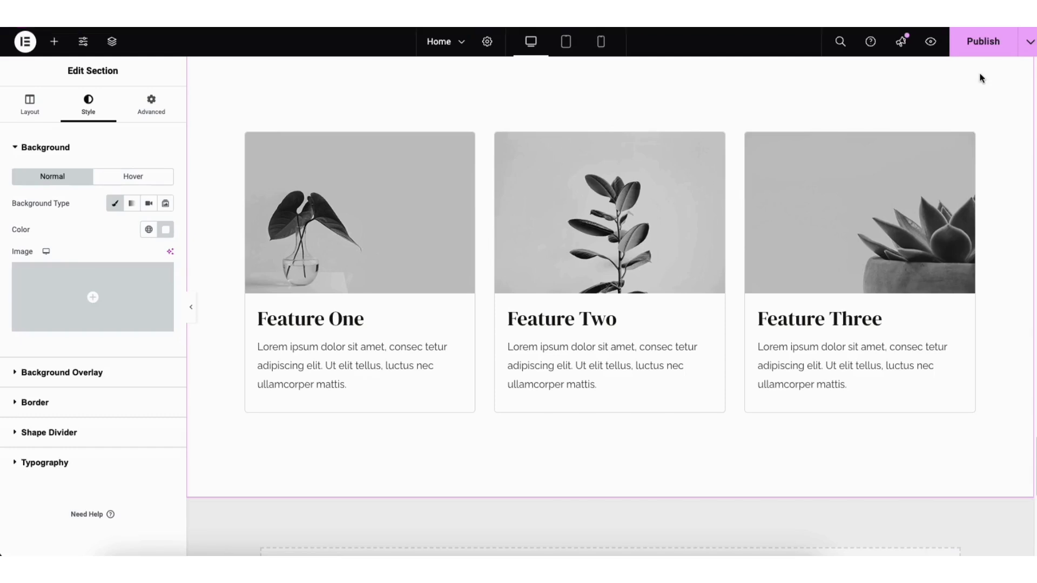
Preview the updated site and visit its Contact page
{"action": "left_click", "coordinate": [931, 43]}
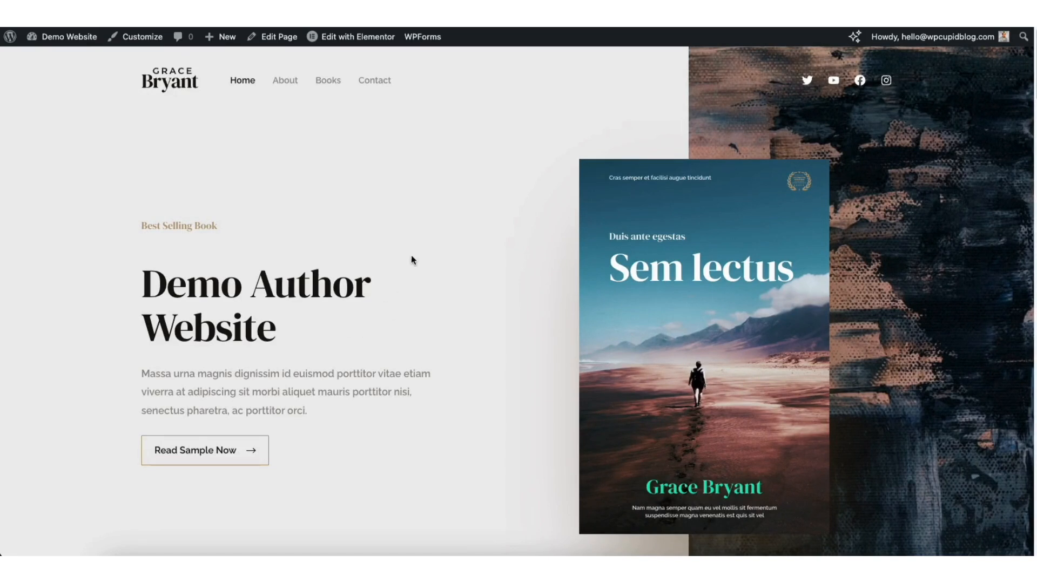
{"action": "left_click", "coordinate": [371, 82]}
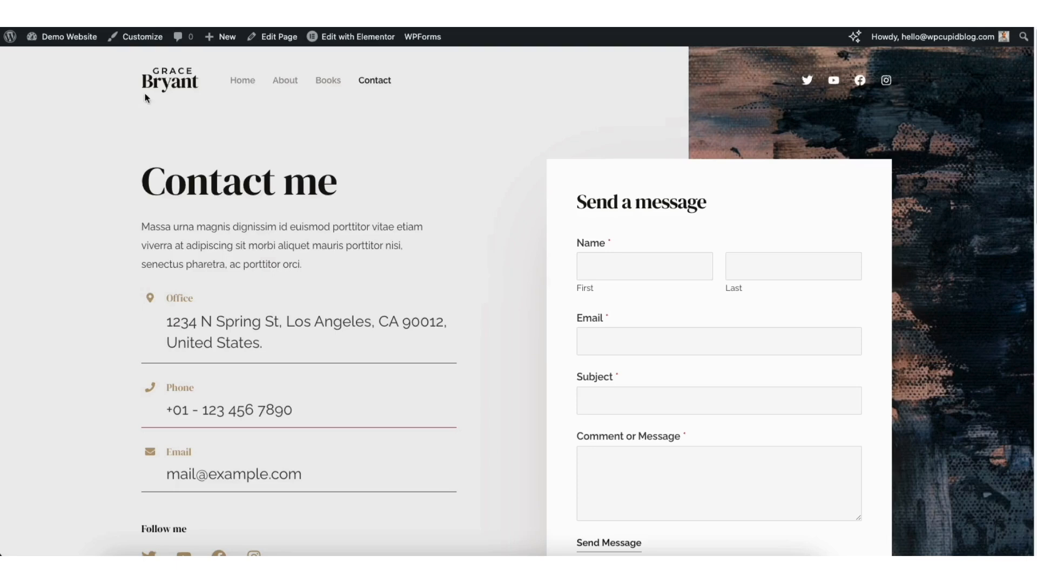
{"action": "mouse_move", "coordinate": [51, 43]}
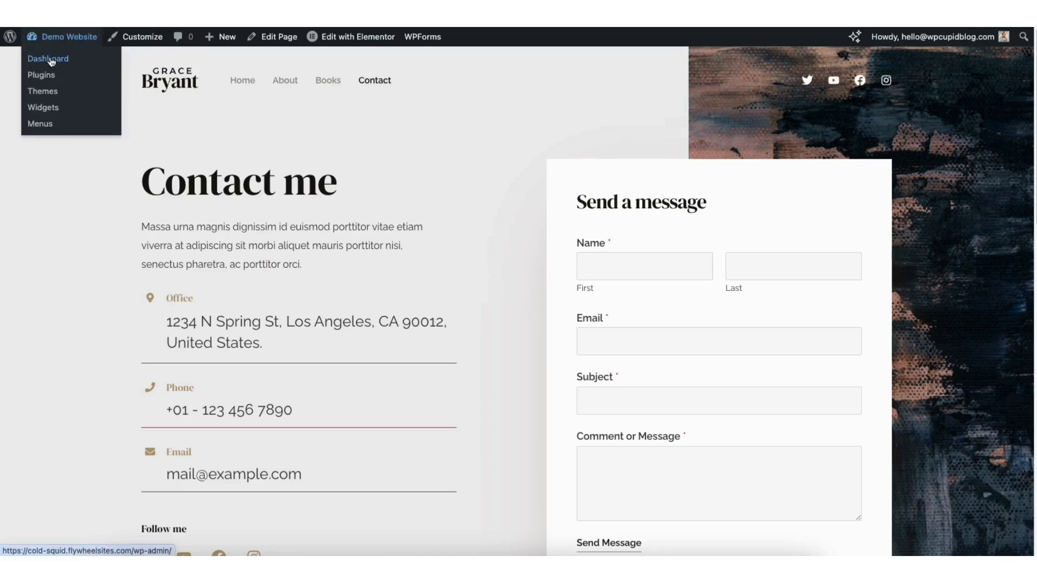
From the dashboard, open Contact Form in the WPForms builder via the forms list
{"action": "left_click", "coordinate": [50, 60]}
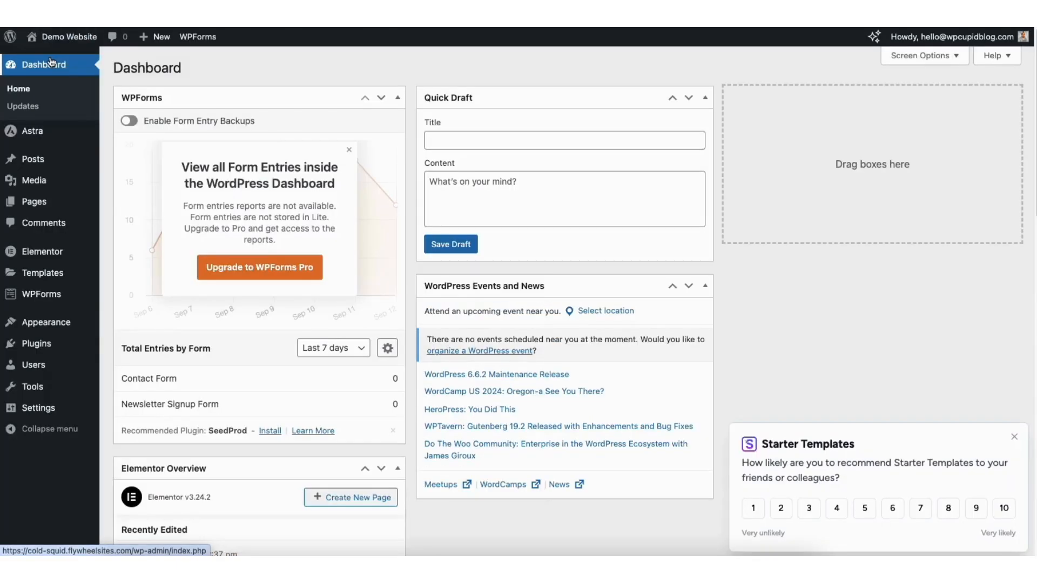
{"action": "left_click", "coordinate": [32, 298]}
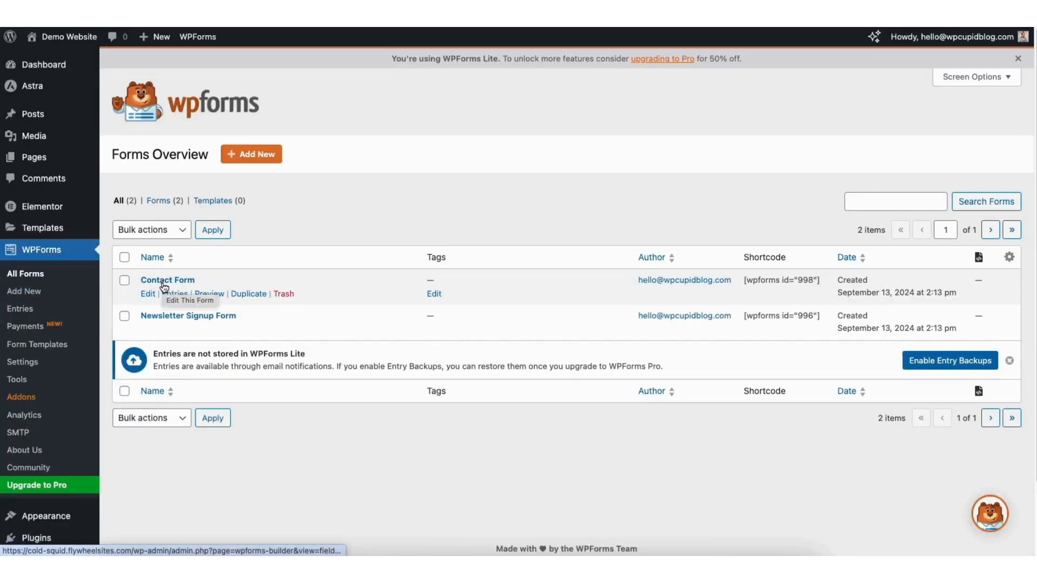
{"action": "left_click", "coordinate": [148, 293]}
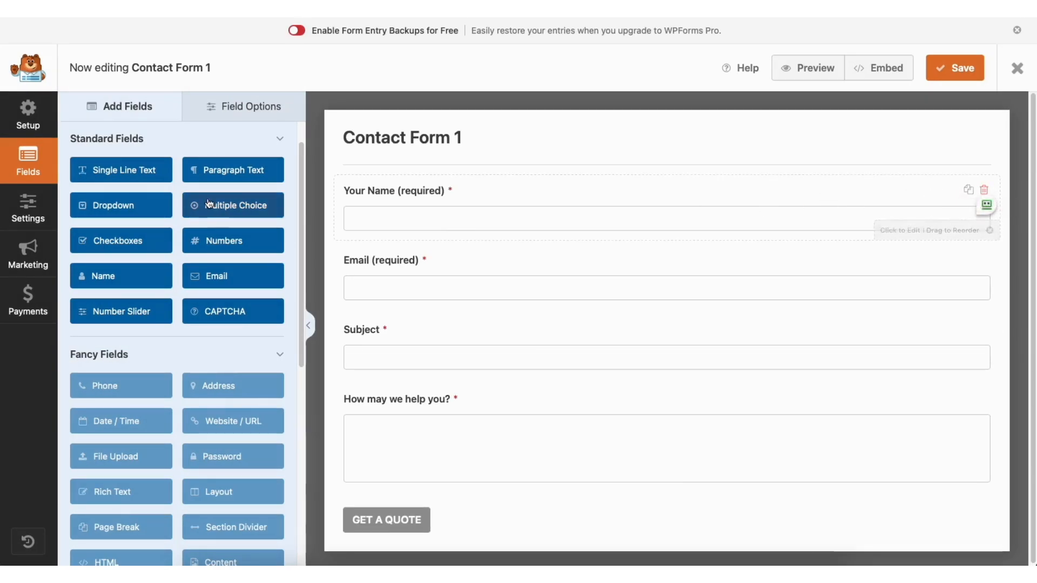
Add a Single Line Text field under Your Name and keep Your Name required
{"action": "mouse_move", "coordinate": [378, 189]}
{"action": "left_mouse_down"}
{"action": "mouse_move", "coordinate": [384, 257]}
{"action": "mouse_move", "coordinate": [386, 193]}
{"action": "left_mouse_up"}
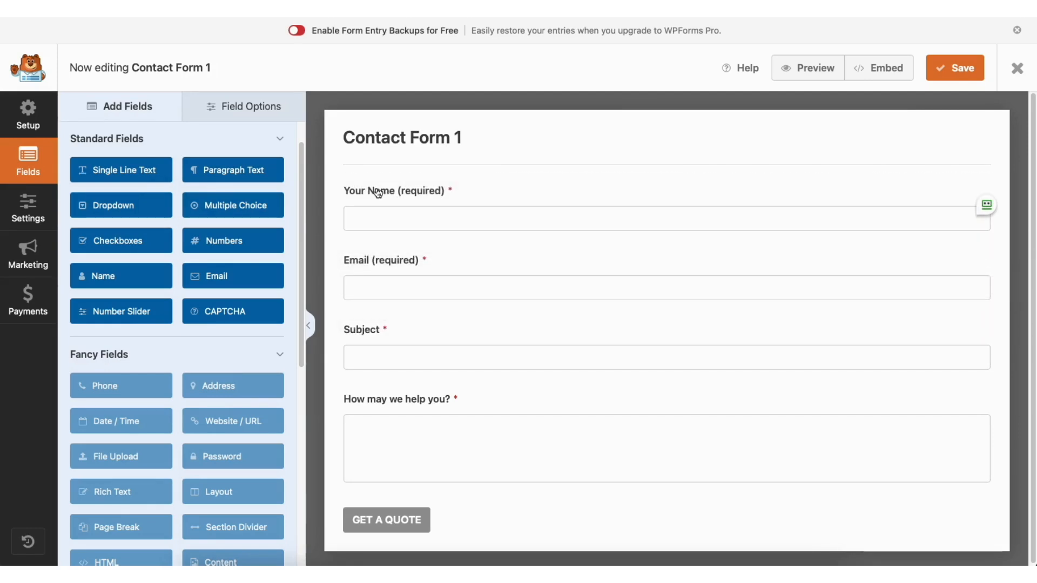
{"action": "left_click_drag", "start_coordinate": [157, 179], "coordinate": [403, 258]}
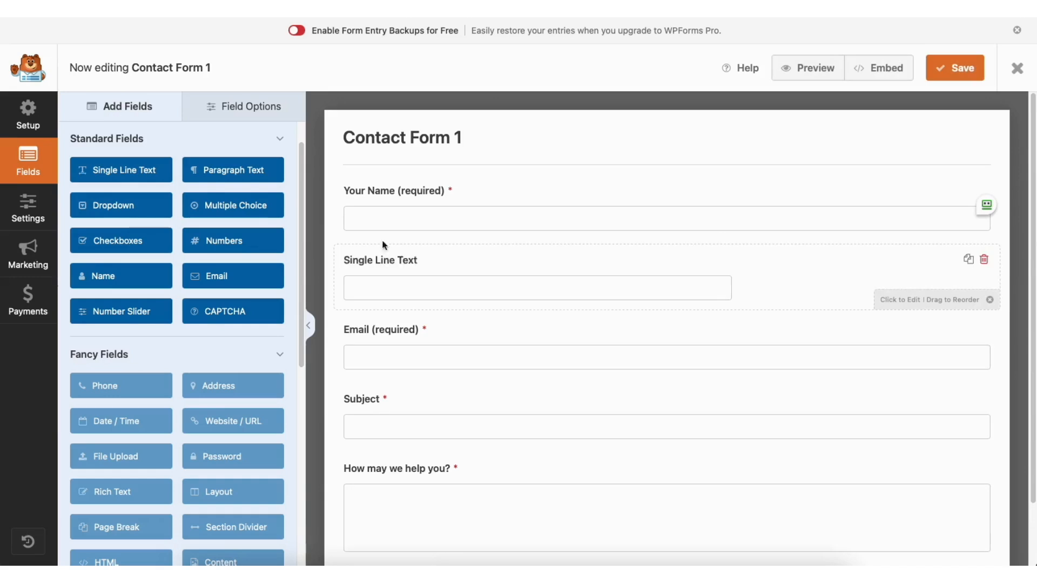
{"action": "left_click", "coordinate": [241, 107]}
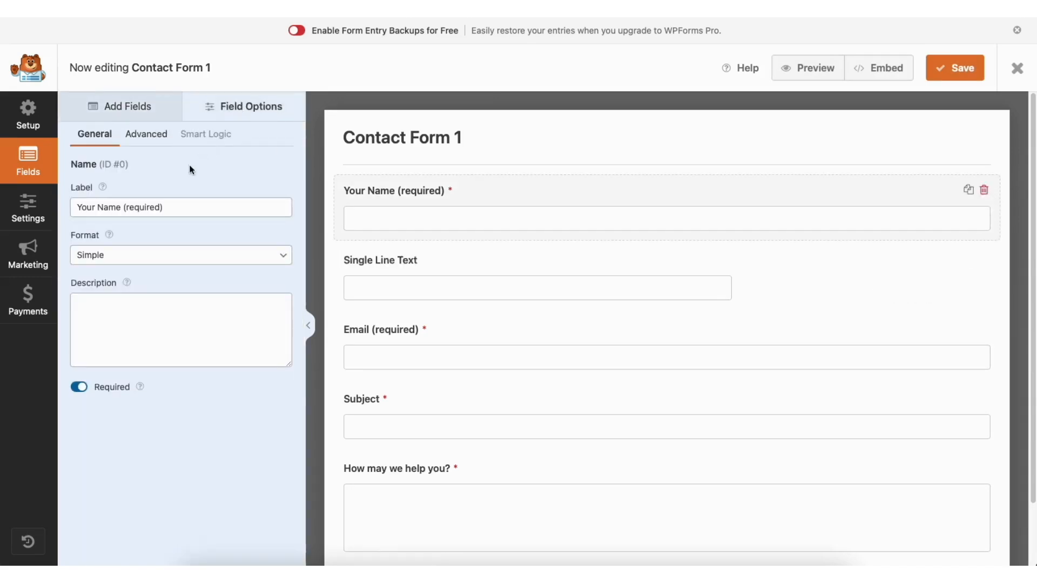
{"action": "left_click", "coordinate": [152, 208]}
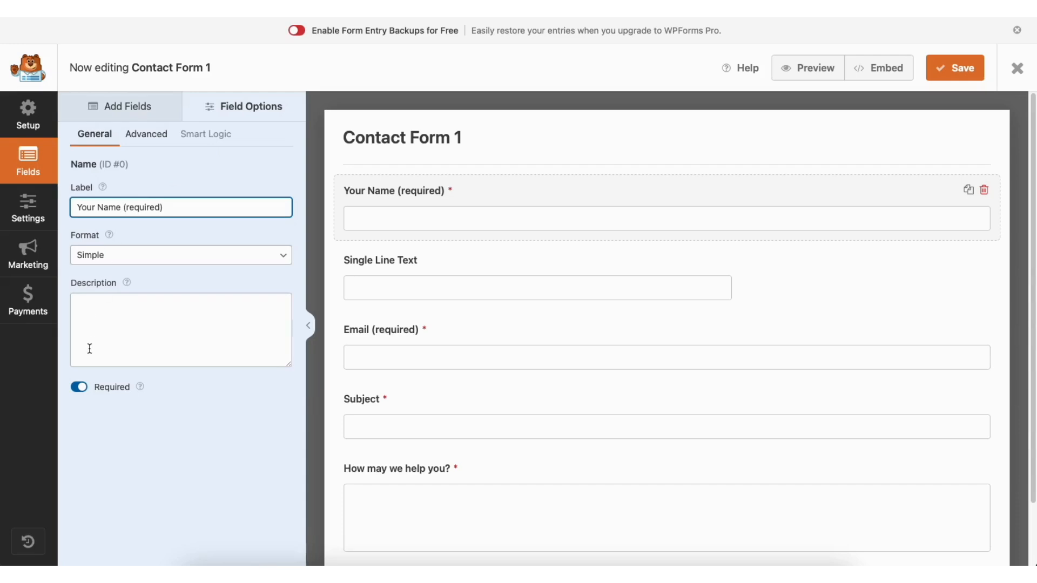
{"action": "left_click", "coordinate": [80, 388]}
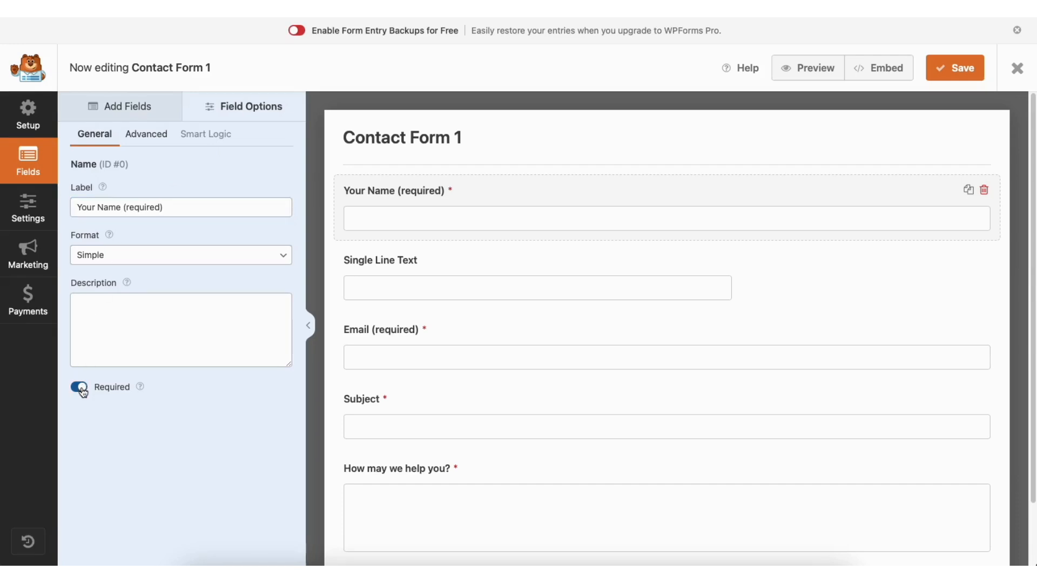
{"action": "left_click", "coordinate": [81, 388]}
Keep the Your Name field size at Large, then bring up the form's General settings
{"action": "left_click", "coordinate": [161, 136]}
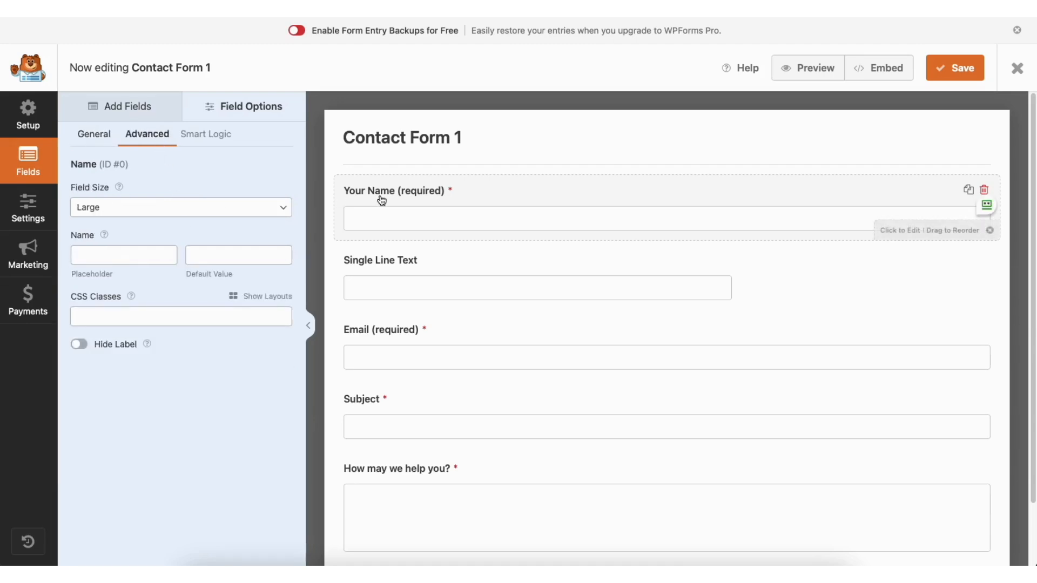
{"action": "left_click", "coordinate": [145, 209]}
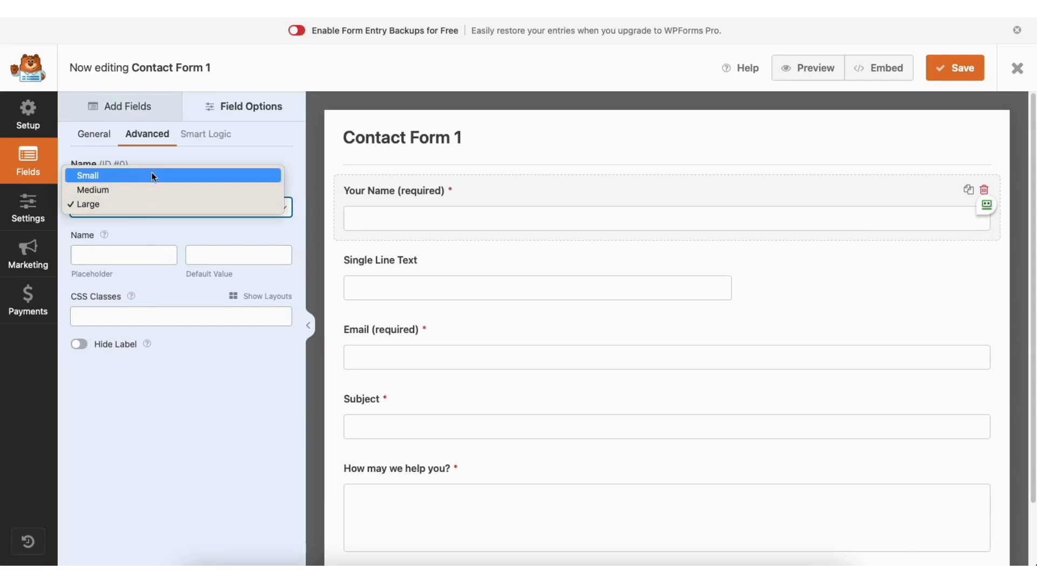
{"action": "left_click", "coordinate": [143, 202]}
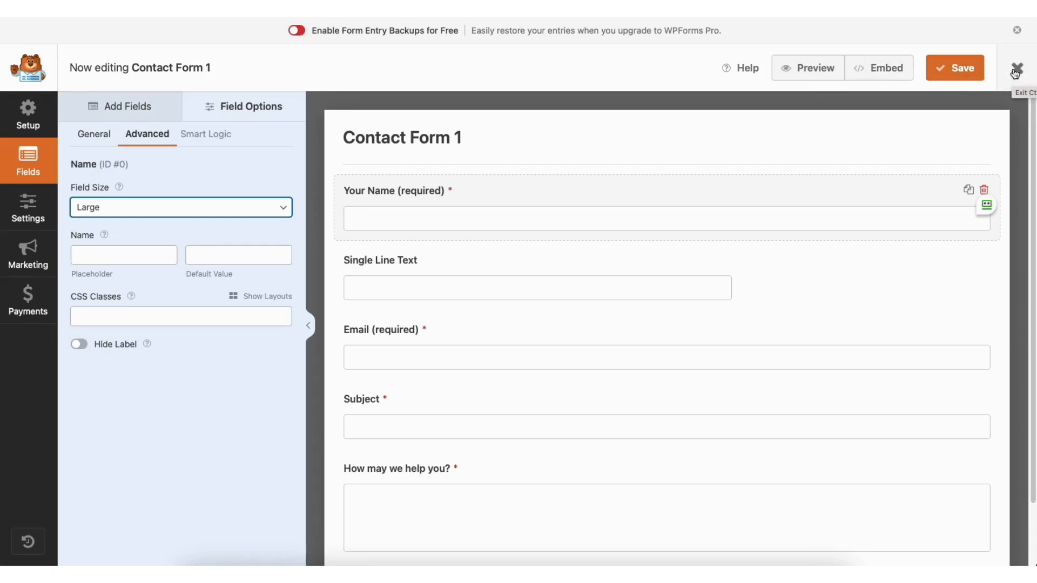
{"action": "left_click", "coordinate": [29, 208]}
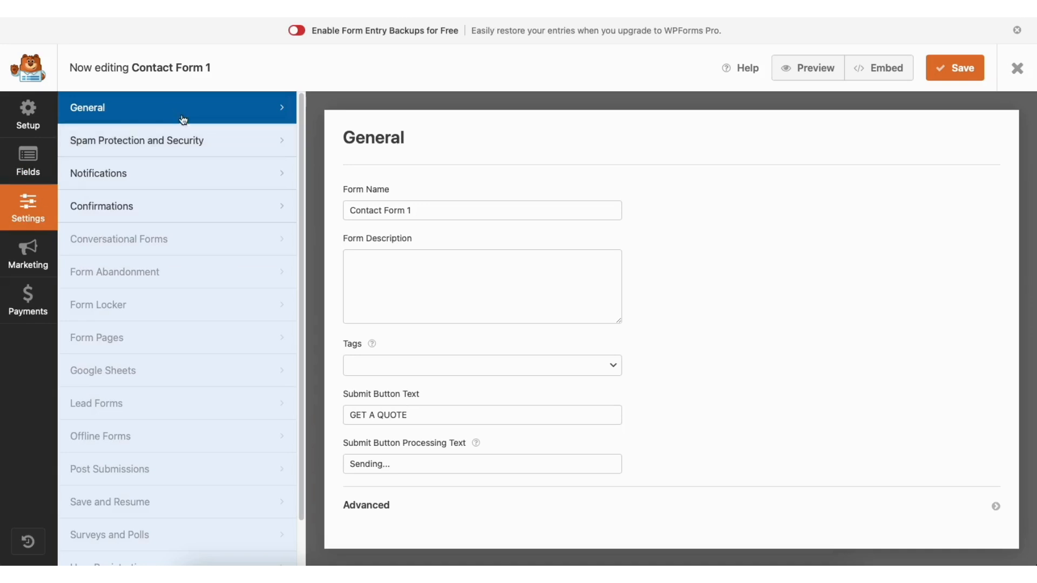
Review the form's Spam Protection, Notifications and Confirmations settings
{"action": "left_click", "coordinate": [216, 141]}
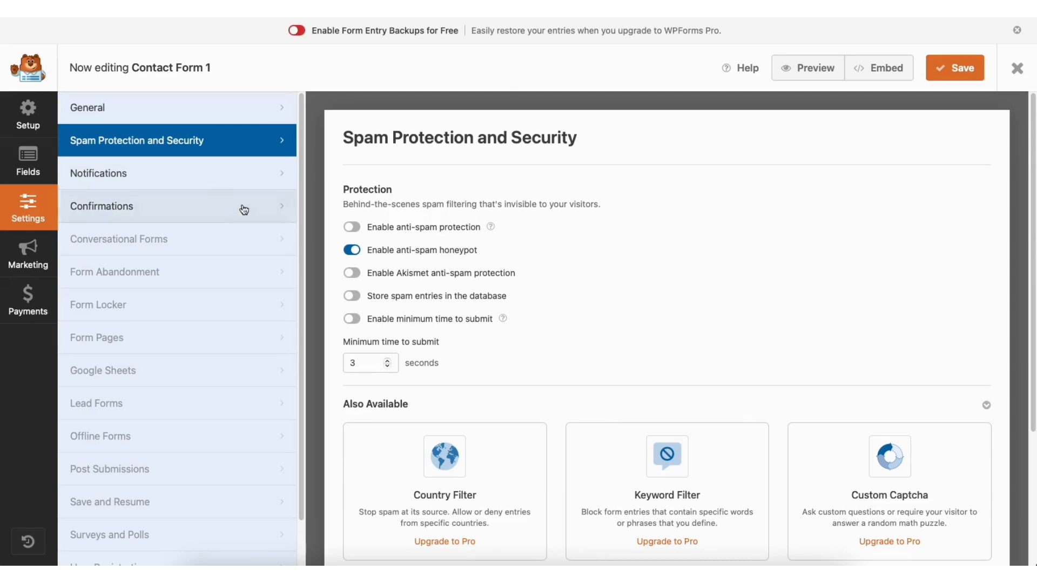
{"action": "left_click", "coordinate": [199, 178]}
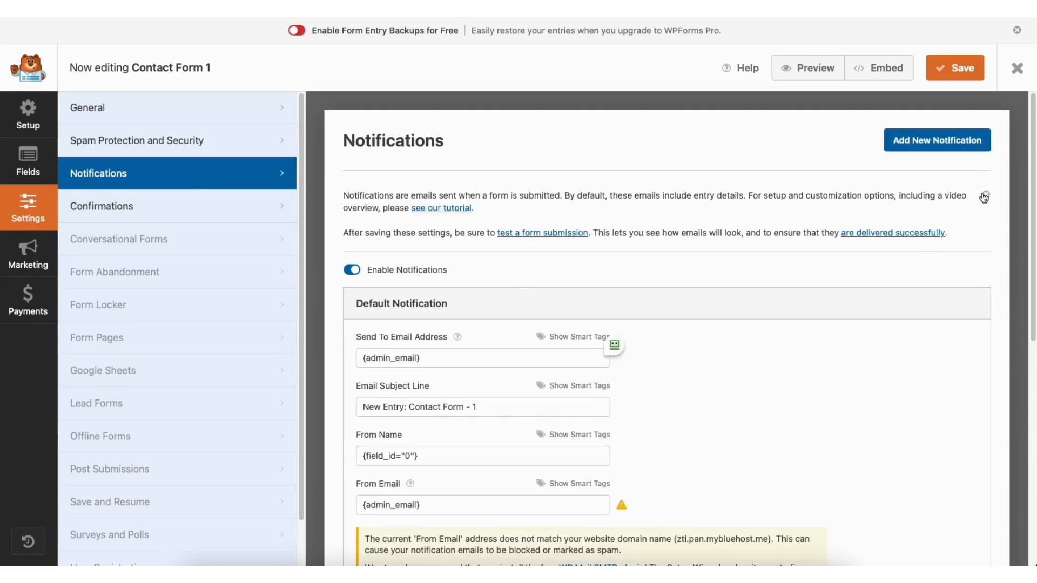
{"action": "left_click_drag", "start_coordinate": [1032, 181], "coordinate": [1032, 293]}
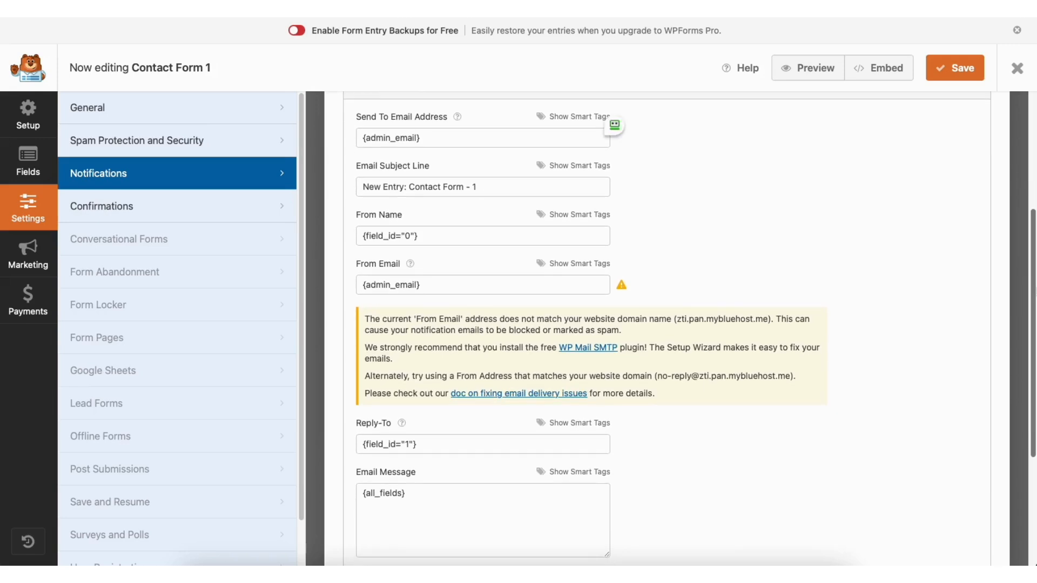
{"action": "left_click", "coordinate": [201, 210]}
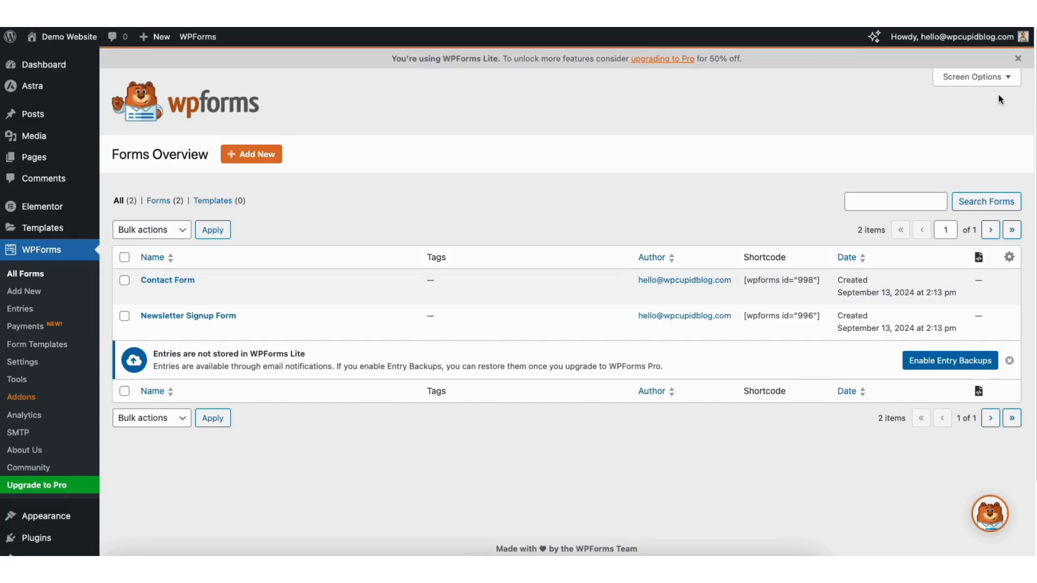
{"action": "scroll", "coordinate": [567, 302], "scroll_direction": "down", "scroll_amount": 3}
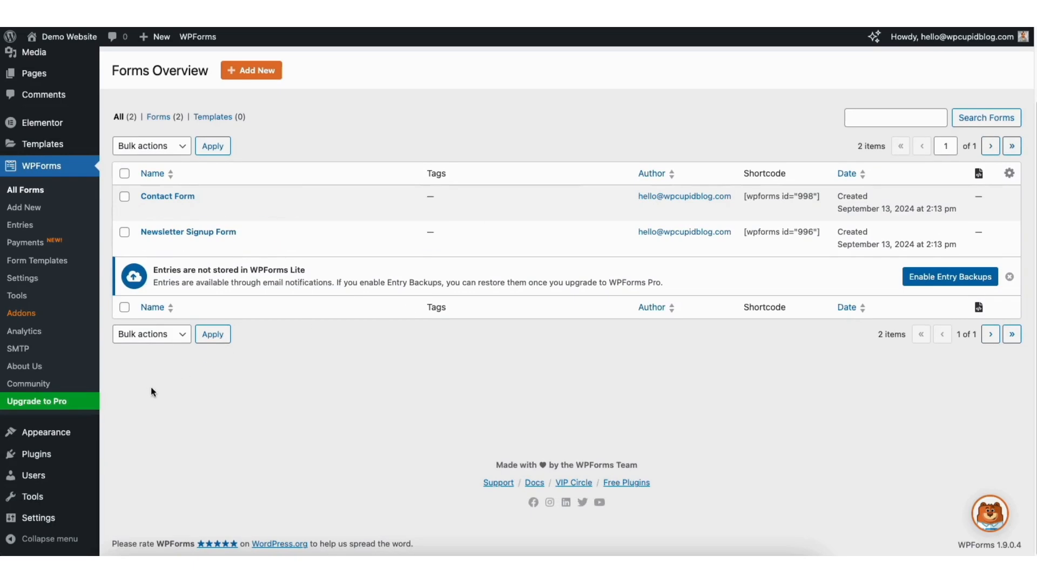
{"action": "mouse_move", "coordinate": [38, 460]}
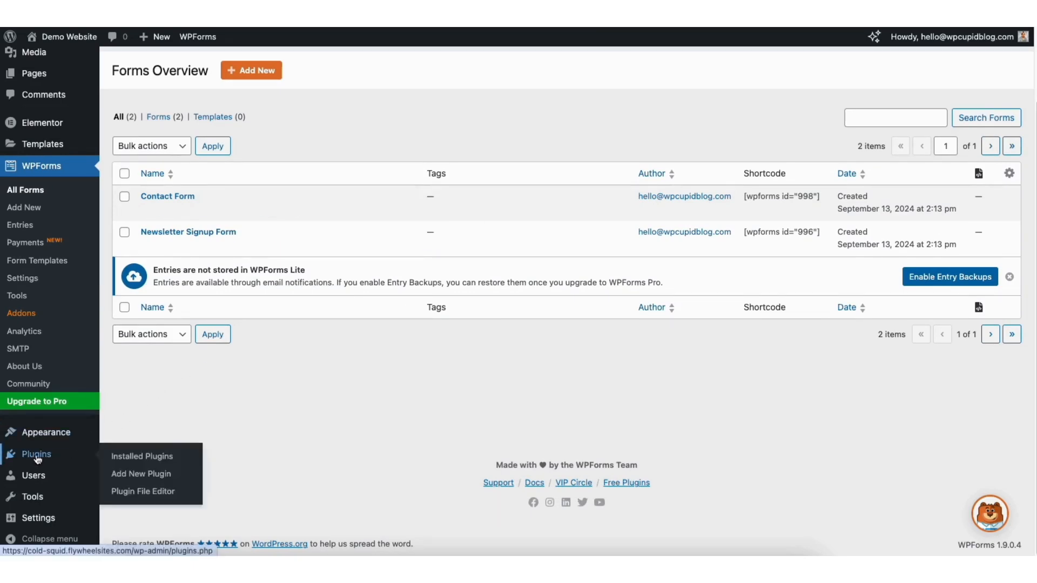
Search plugins for 'woocommerce', then install and activate WooCommerce
{"action": "left_click", "coordinate": [137, 472]}
{"action": "left_click", "coordinate": [806, 104]}
{"action": "type", "text": "woocommerce"}
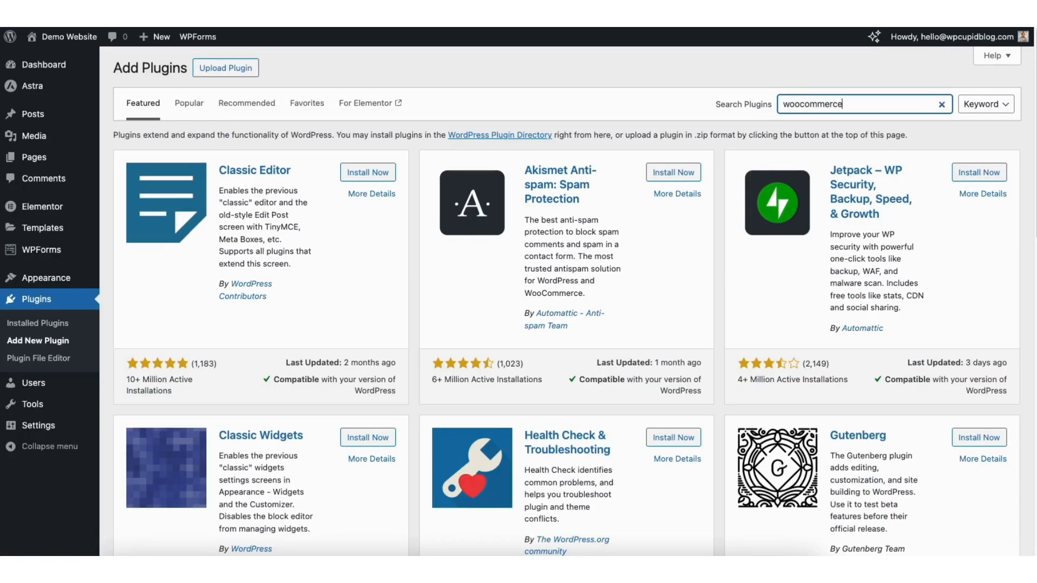
{"action": "key", "text": "Return"}
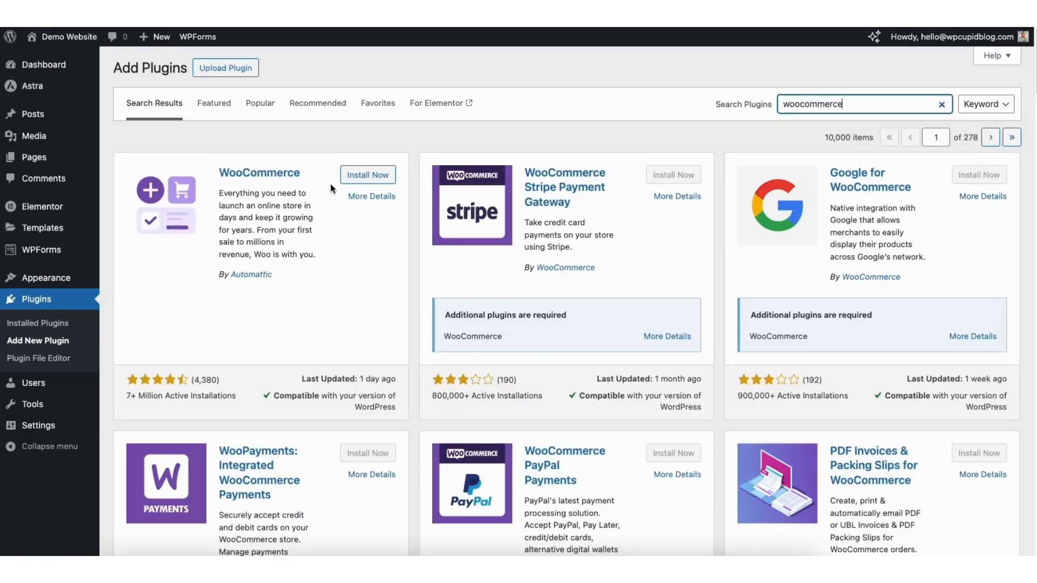
{"action": "left_click", "coordinate": [365, 175]}
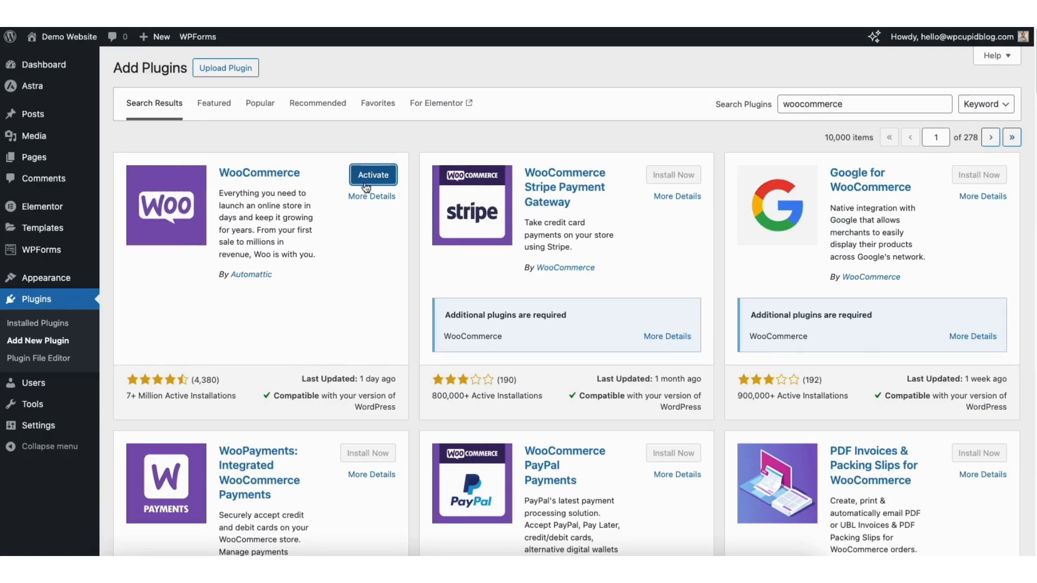
{"action": "left_click", "coordinate": [362, 176]}
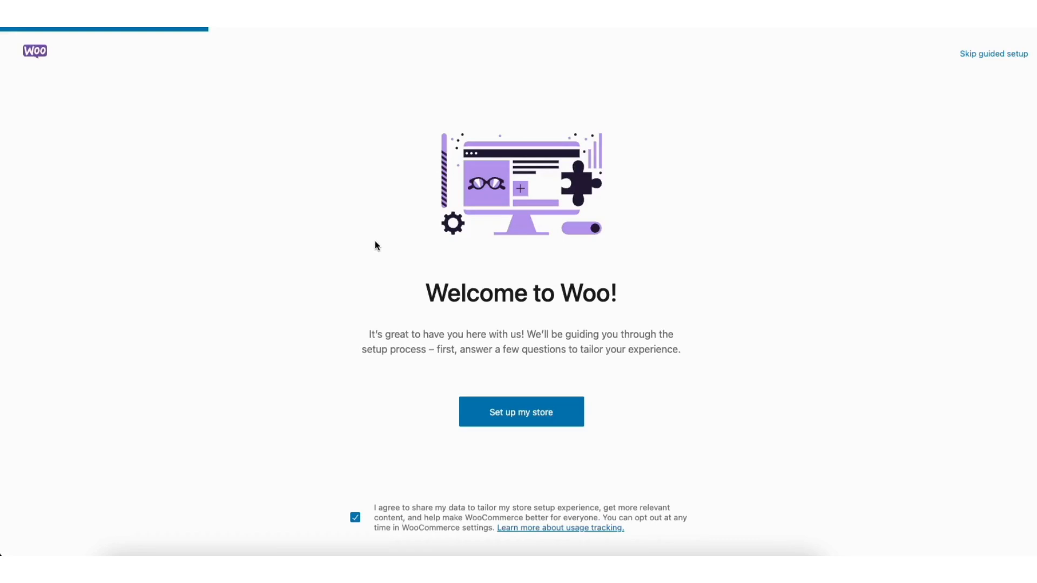
Decline data sharing and begin setup as someone just starting a business
{"action": "left_click", "coordinate": [356, 518]}
{"action": "left_click", "coordinate": [503, 414]}
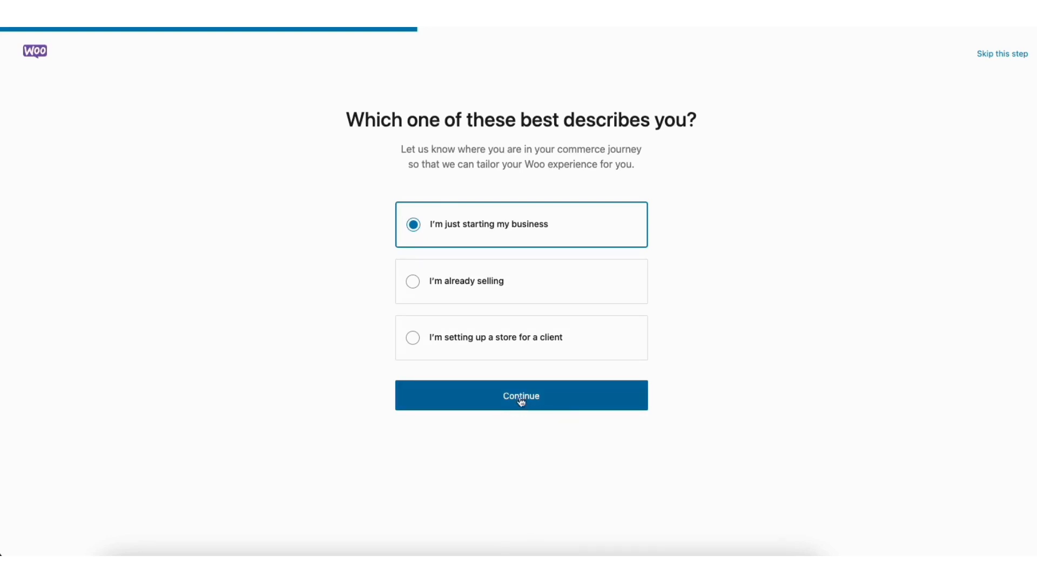
{"action": "left_click", "coordinate": [517, 398]}
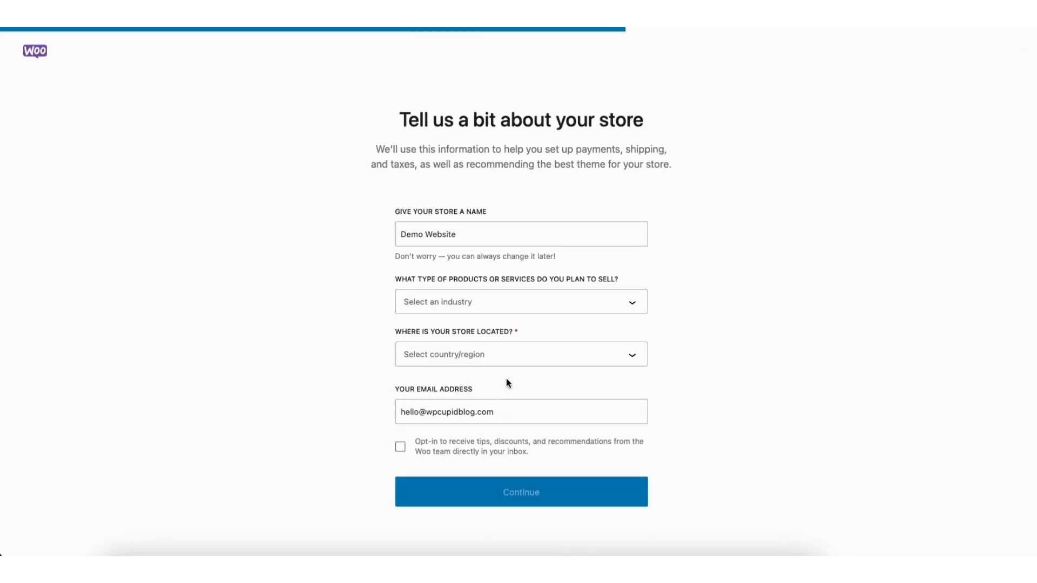
Keep store name Demo Website, set industry Other and location United States (US) — Missouri
{"action": "left_click", "coordinate": [403, 233]}
{"action": "left_click_drag", "start_coordinate": [402, 233], "coordinate": [482, 234]}
{"action": "left_click", "coordinate": [482, 234]}
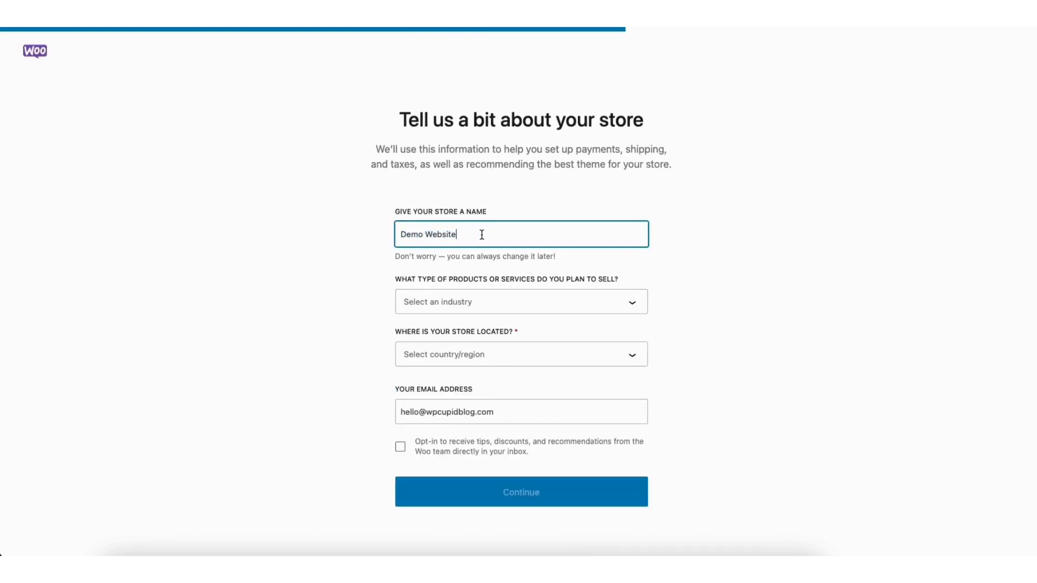
{"action": "left_click", "coordinate": [459, 303]}
{"action": "left_click_drag", "start_coordinate": [644, 341], "coordinate": [646, 394]}
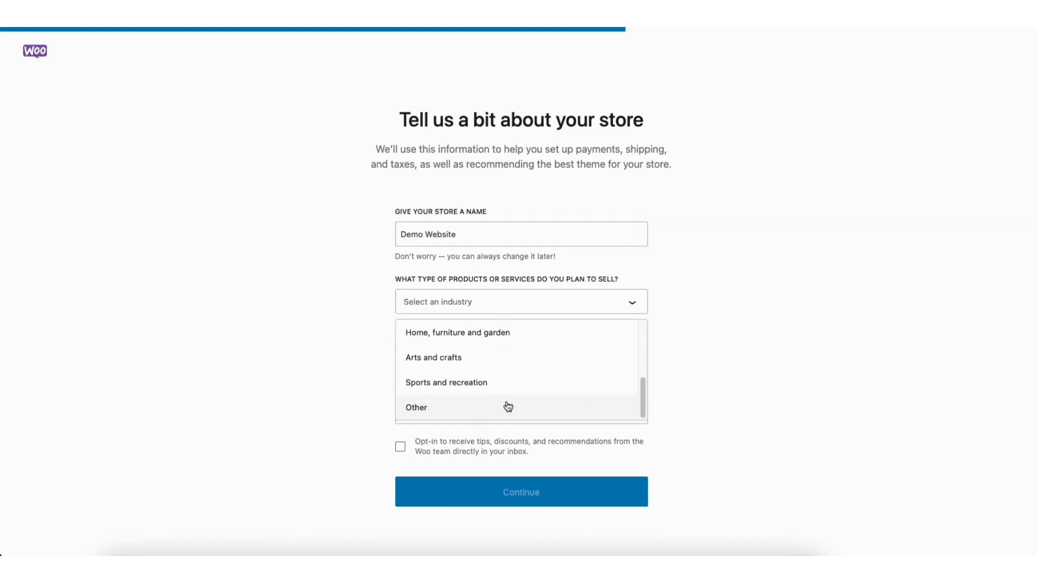
{"action": "left_click", "coordinate": [436, 413]}
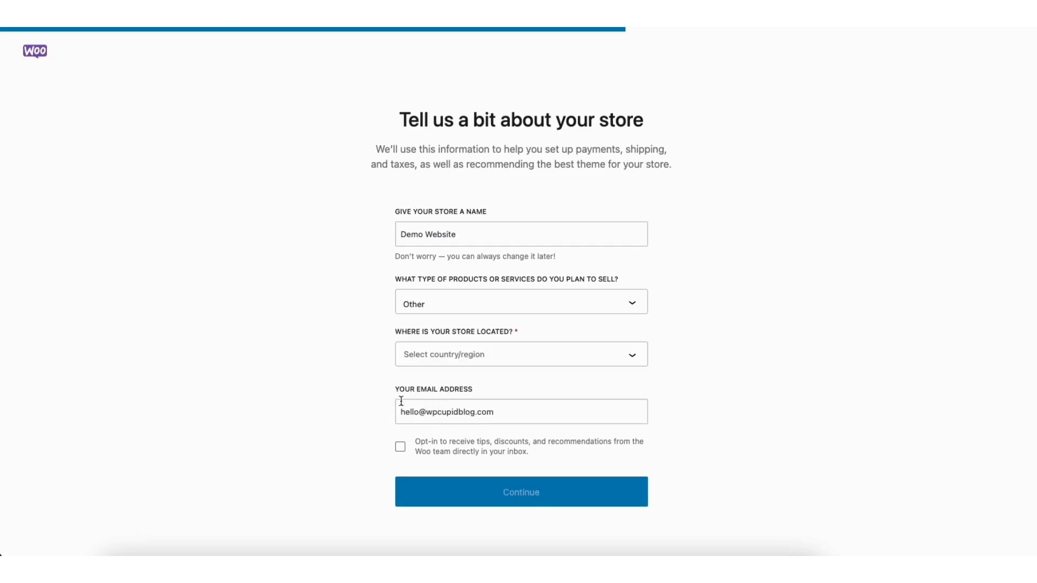
{"action": "left_click", "coordinate": [465, 359]}
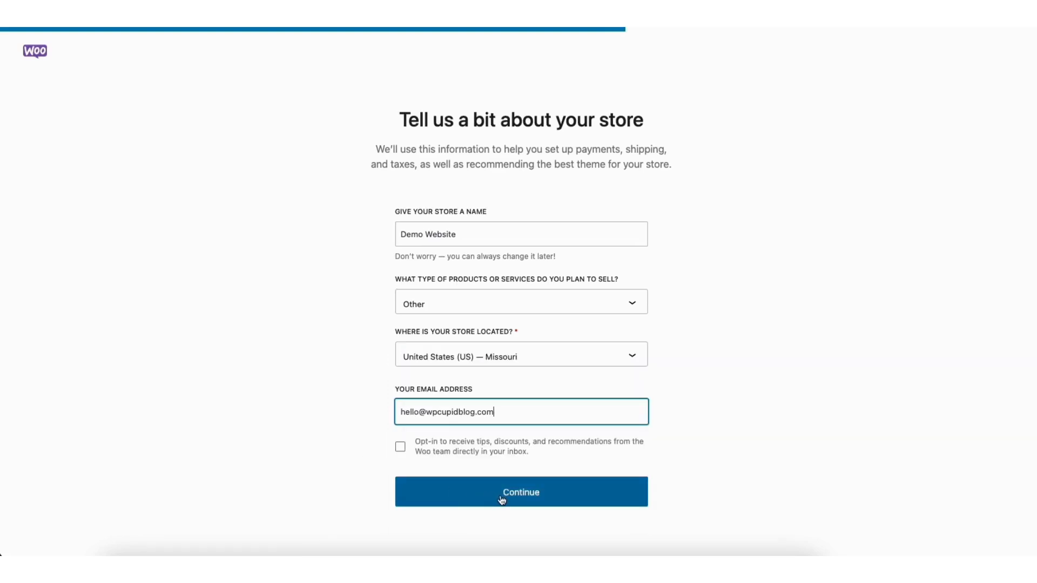
{"action": "left_click", "coordinate": [501, 497]}
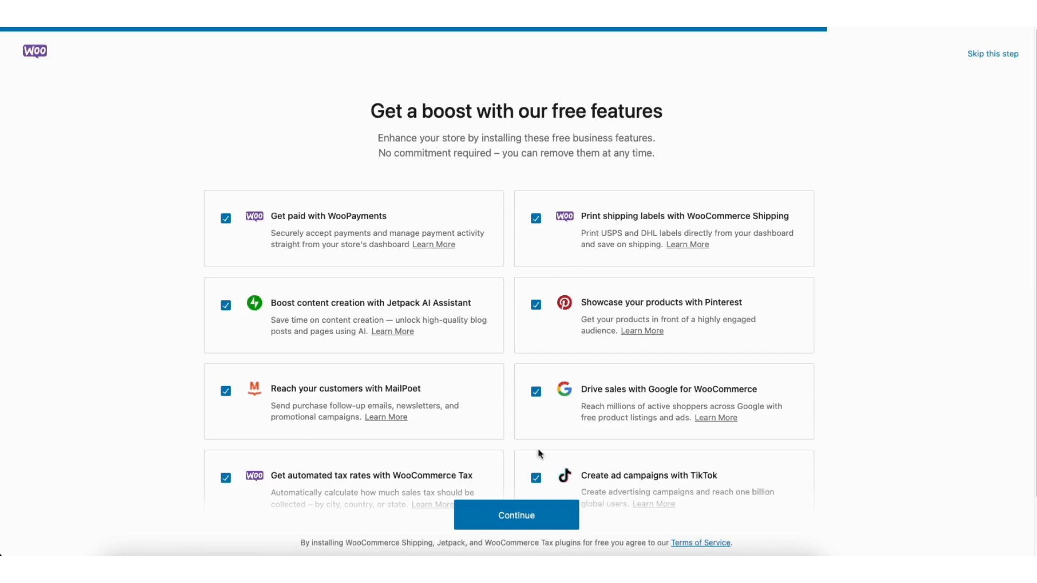
Keep all free features ticked and continue to the WooCommerce Home checklist
{"action": "left_click", "coordinate": [504, 519]}
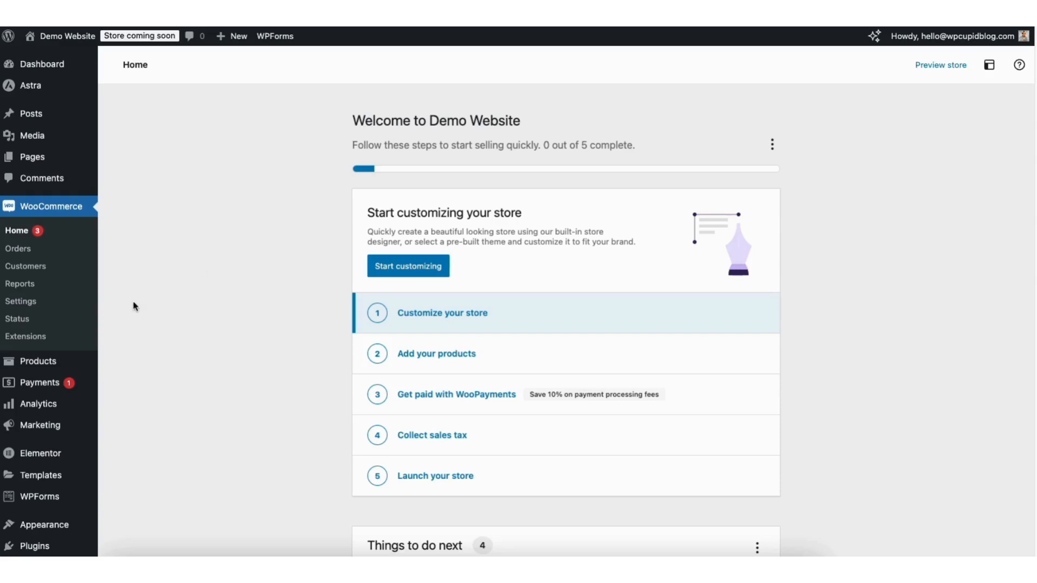
Start a new WooCommerce product via Products > Add New
{"action": "mouse_move", "coordinate": [37, 366]}
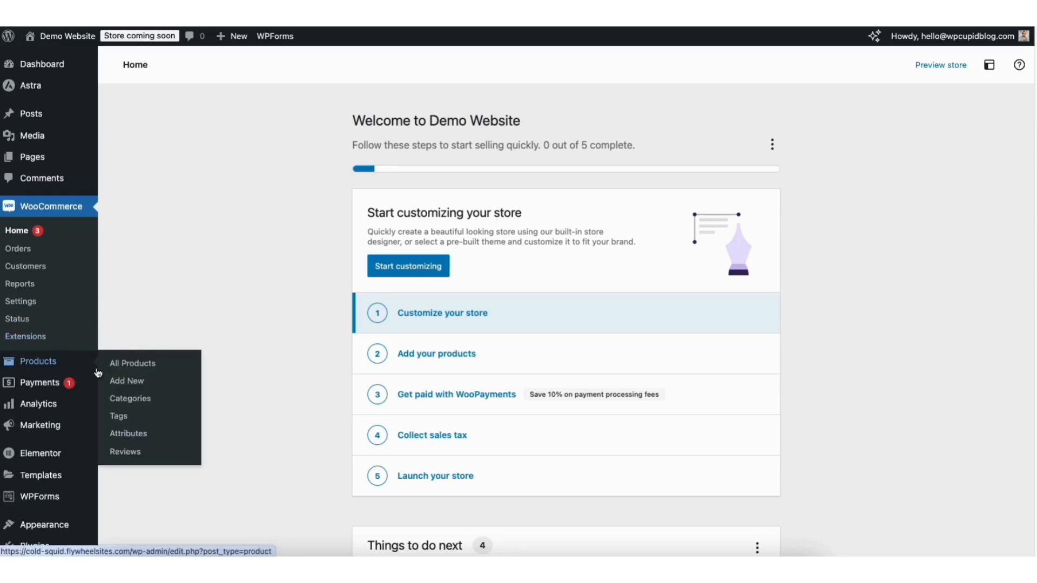
{"action": "left_click", "coordinate": [132, 385]}
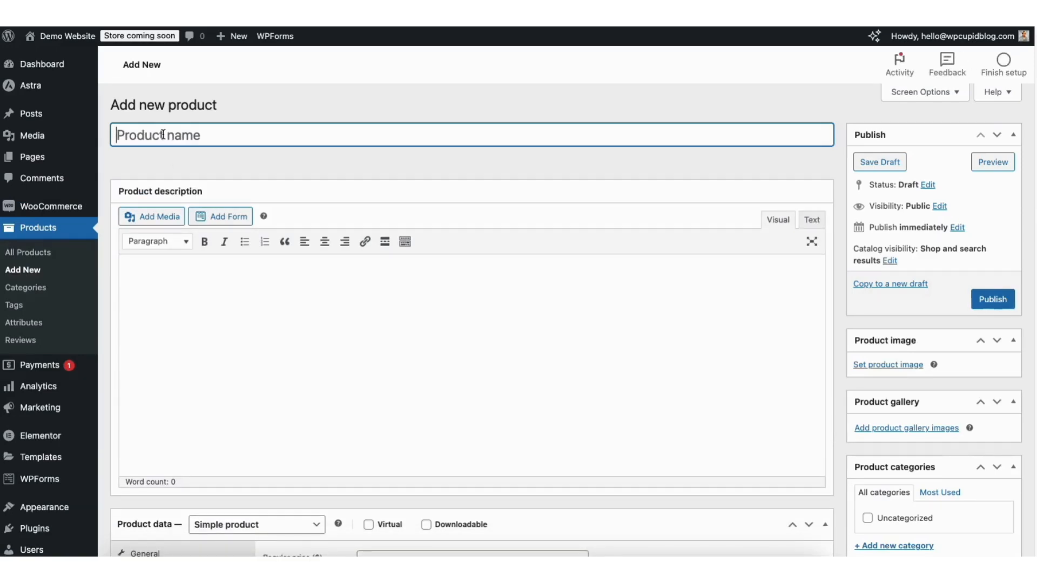
Title the product 'Demo Mystery Book', paste its description, and open the product image chooser
{"action": "type", "text": "Demo Mystery Book"}
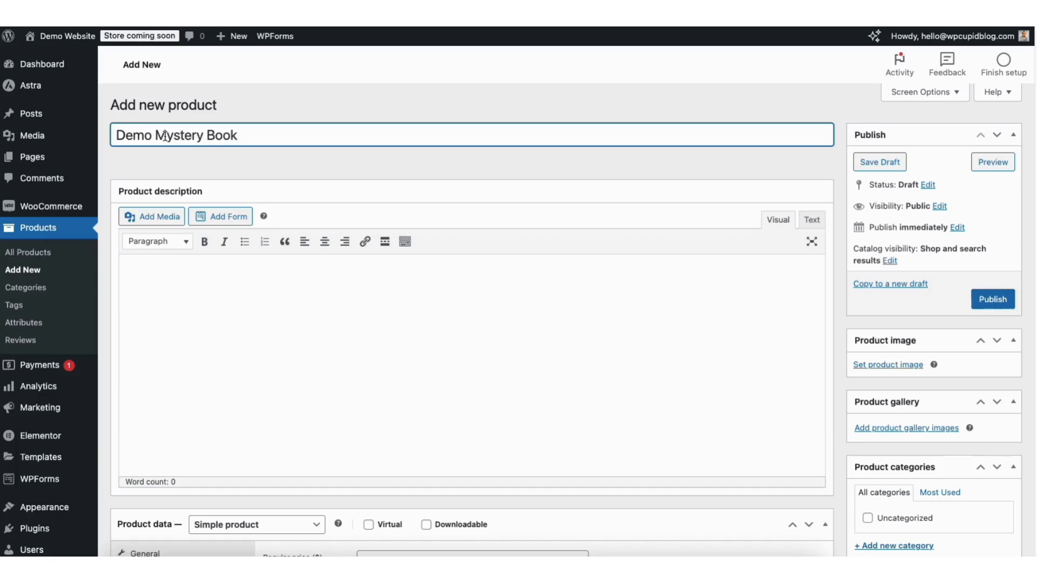
{"action": "left_click", "coordinate": [148, 268]}
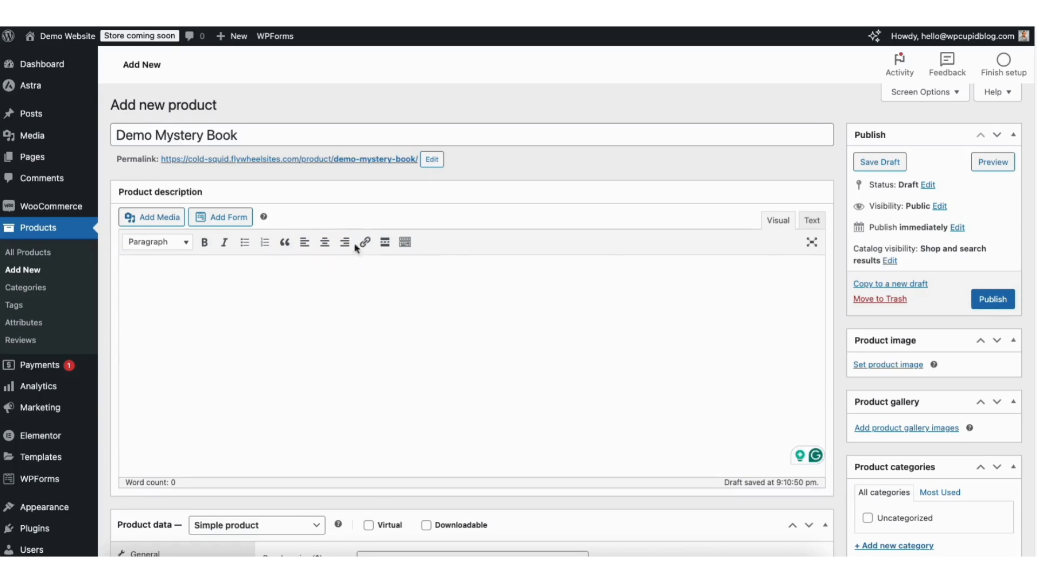
{"action": "left_click", "coordinate": [407, 247]}
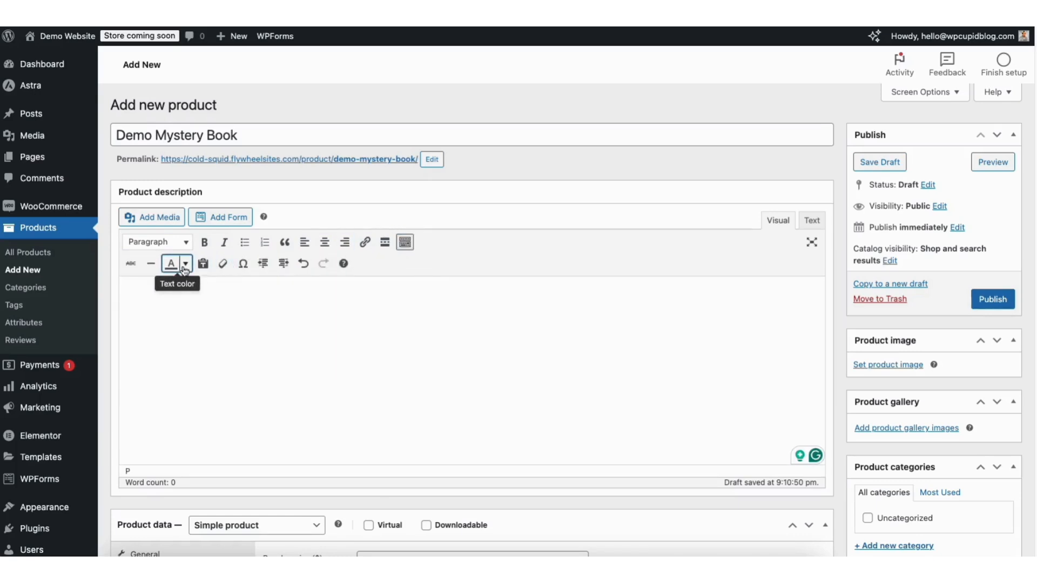
{"action": "left_click", "coordinate": [182, 293]}
{"action": "key", "text": "ctrl+v"}
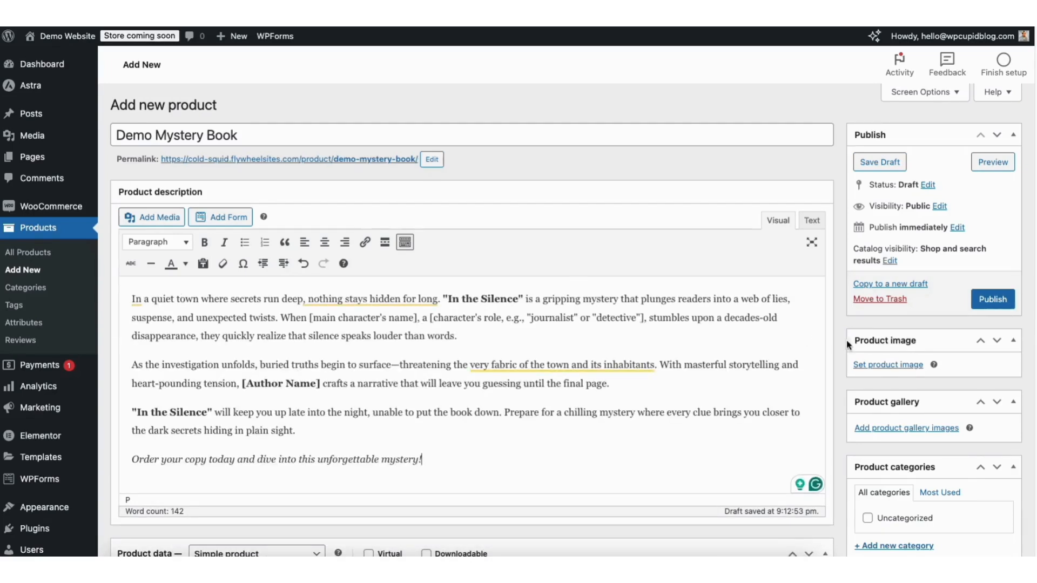
{"action": "left_click", "coordinate": [881, 370]}
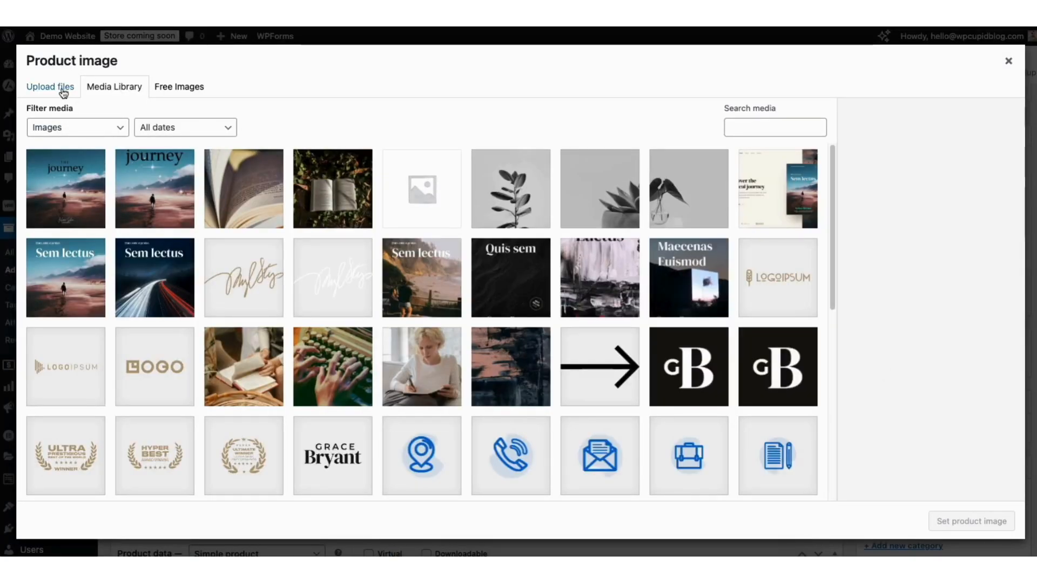
Set the blue-and-brown journey book cover from the Media Library as the product image
{"action": "left_click", "coordinate": [63, 92]}
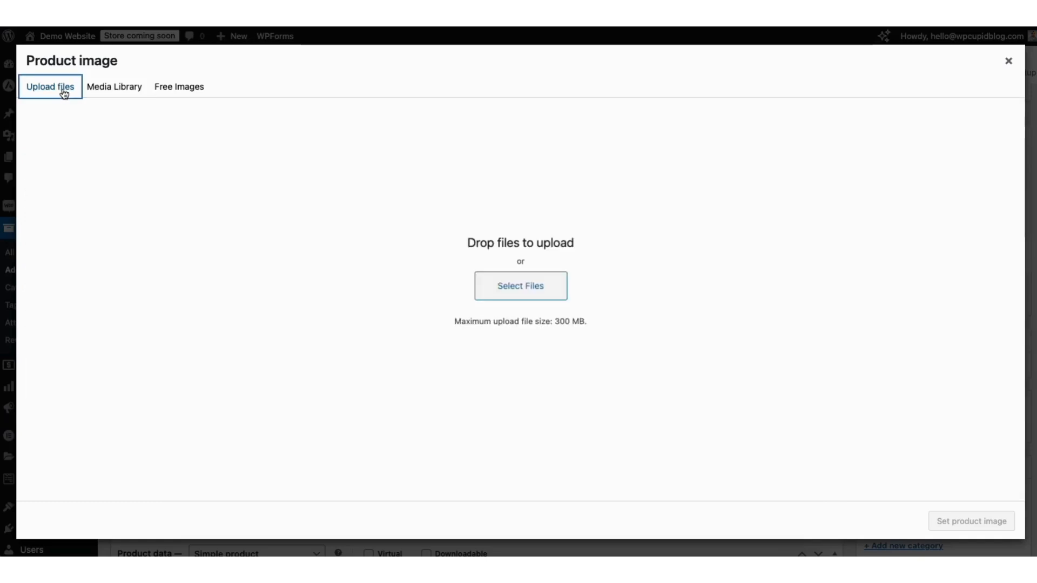
{"action": "left_click", "coordinate": [112, 91]}
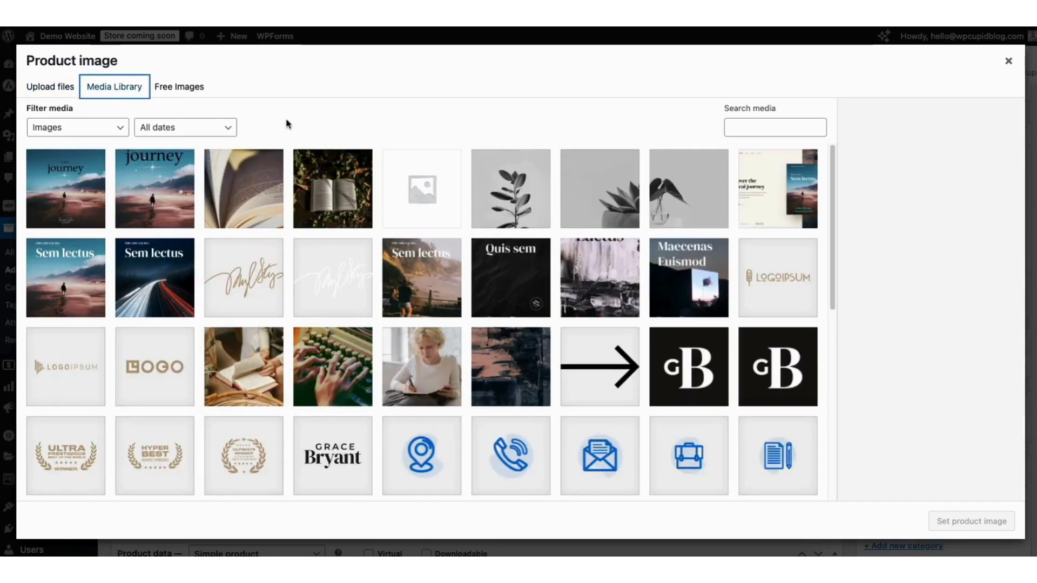
{"action": "left_click", "coordinate": [65, 190]}
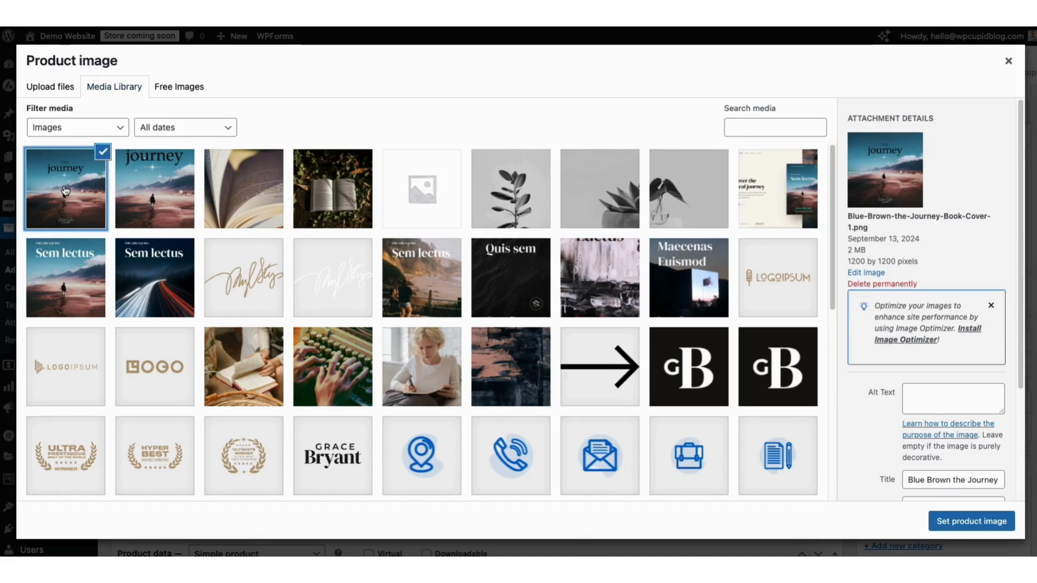
{"action": "left_click", "coordinate": [962, 522]}
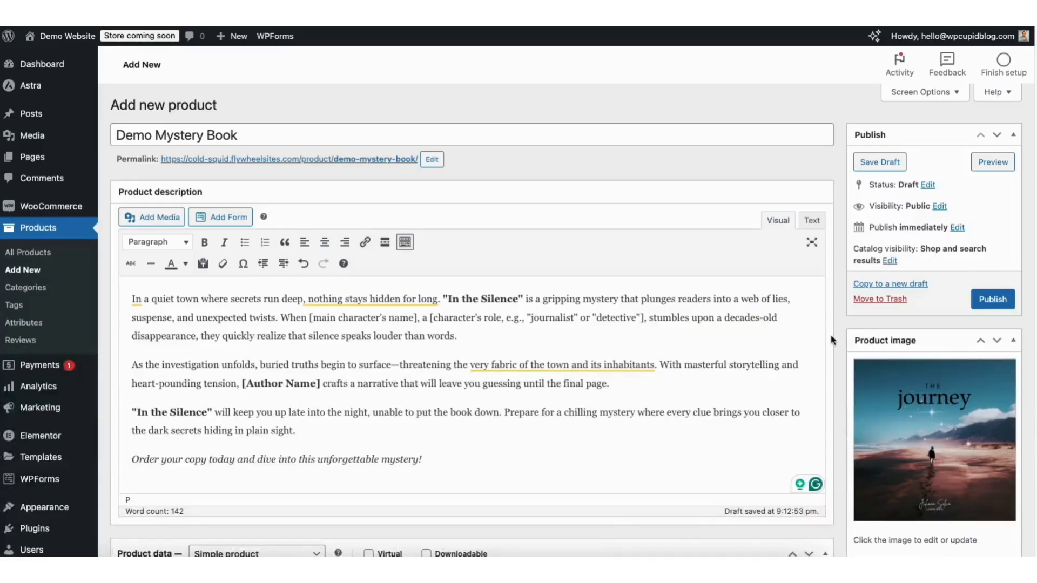
Add the close-up photo of open book pages to the product gallery
{"action": "scroll", "coordinate": [1013, 225], "scroll_direction": "down", "scroll_amount": 4}
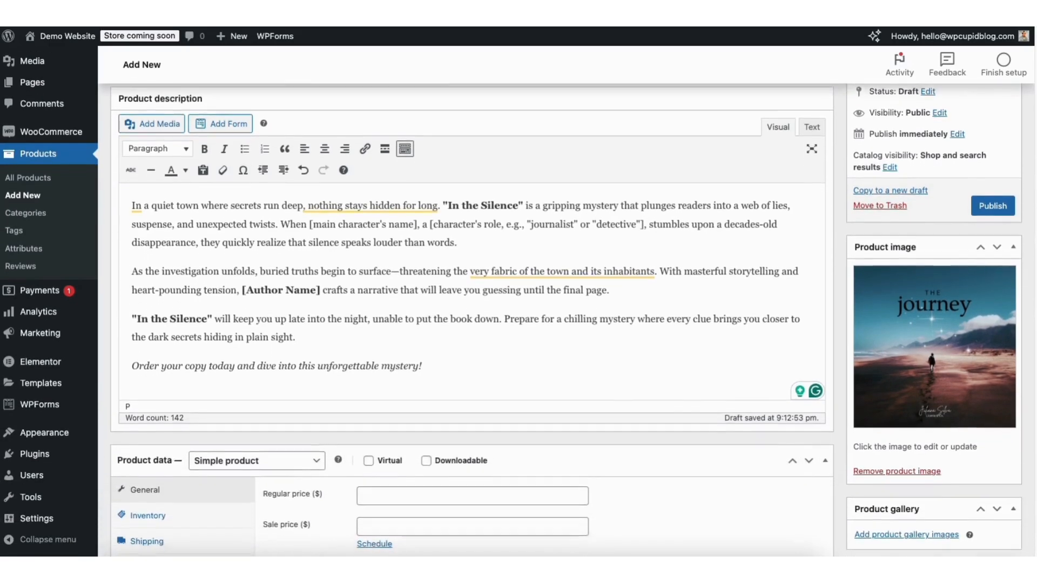
{"action": "scroll", "coordinate": [935, 342], "scroll_direction": "down", "scroll_amount": 3}
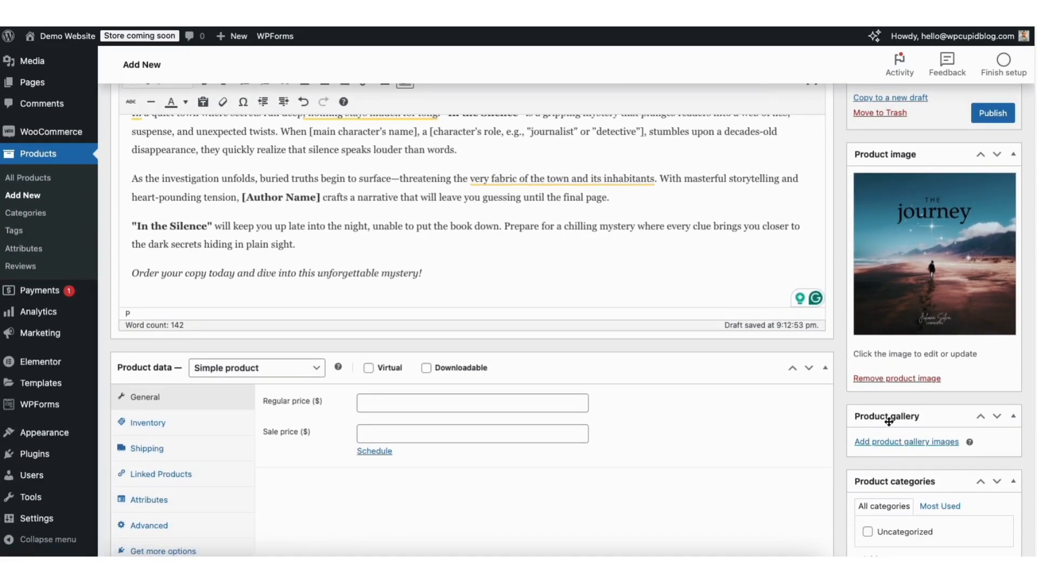
{"action": "left_click", "coordinate": [892, 444]}
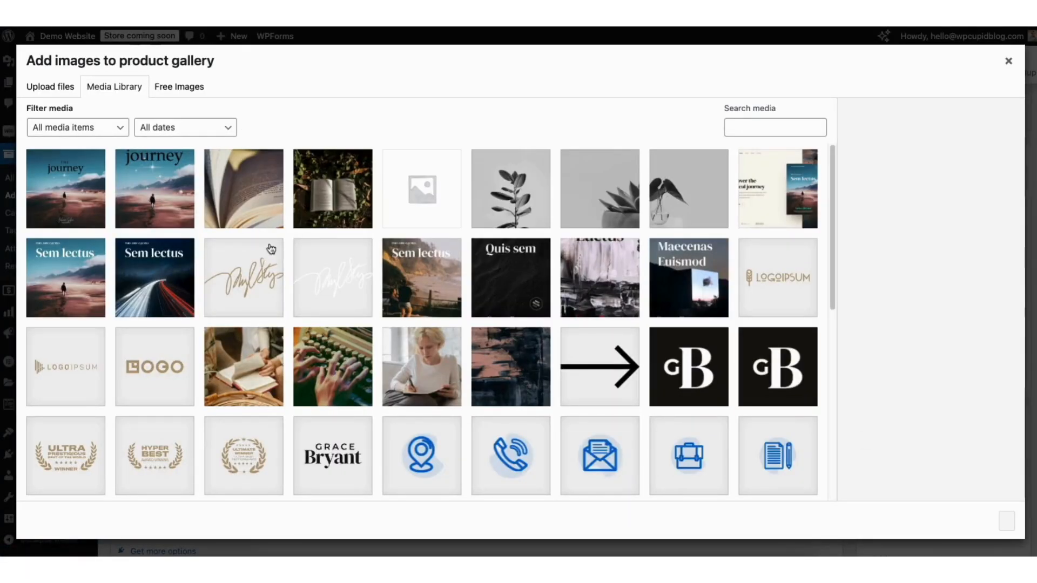
{"action": "left_click", "coordinate": [58, 89]}
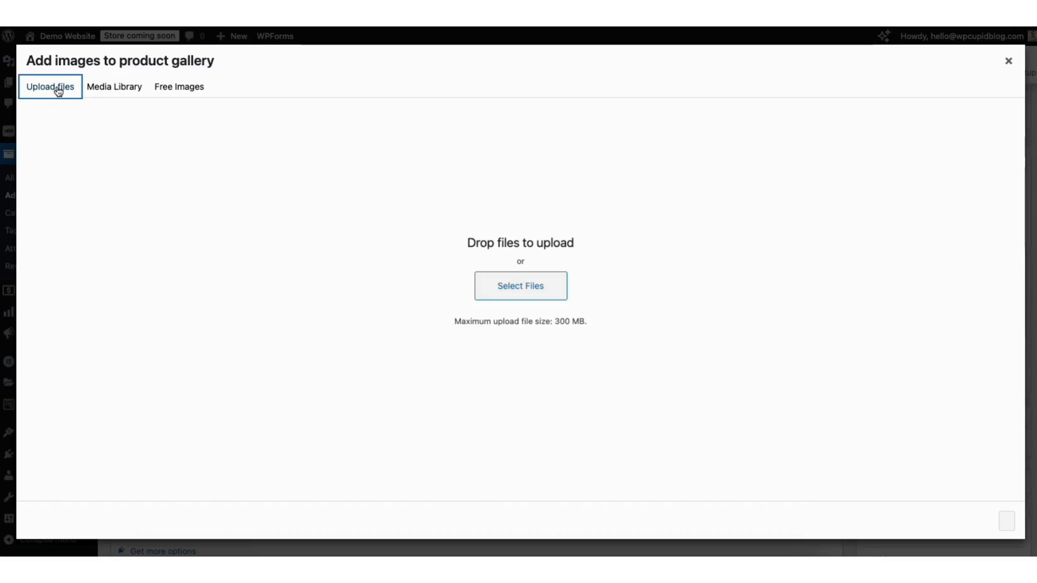
{"action": "left_click", "coordinate": [100, 88]}
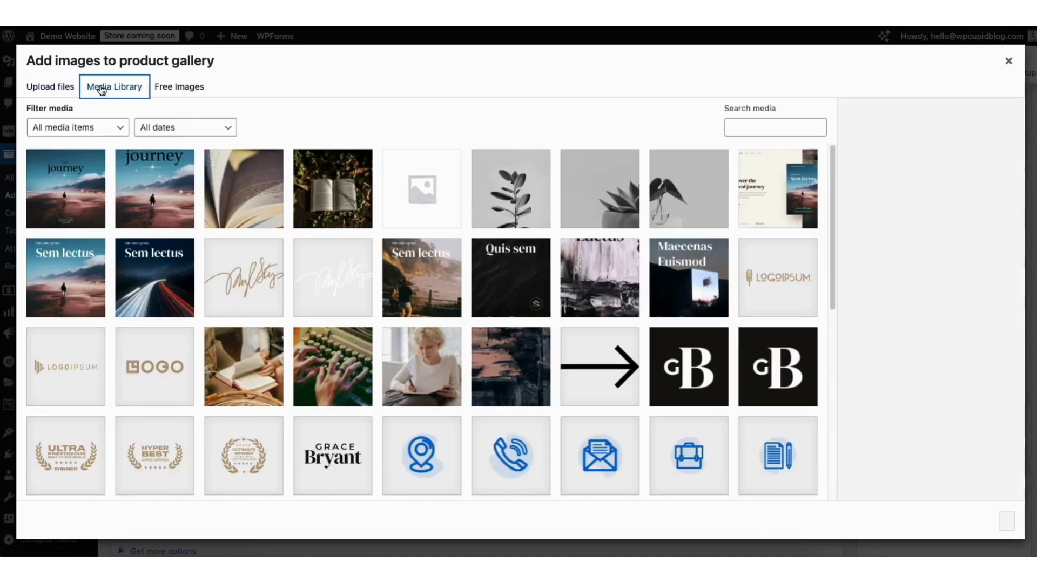
{"action": "left_click", "coordinate": [238, 198]}
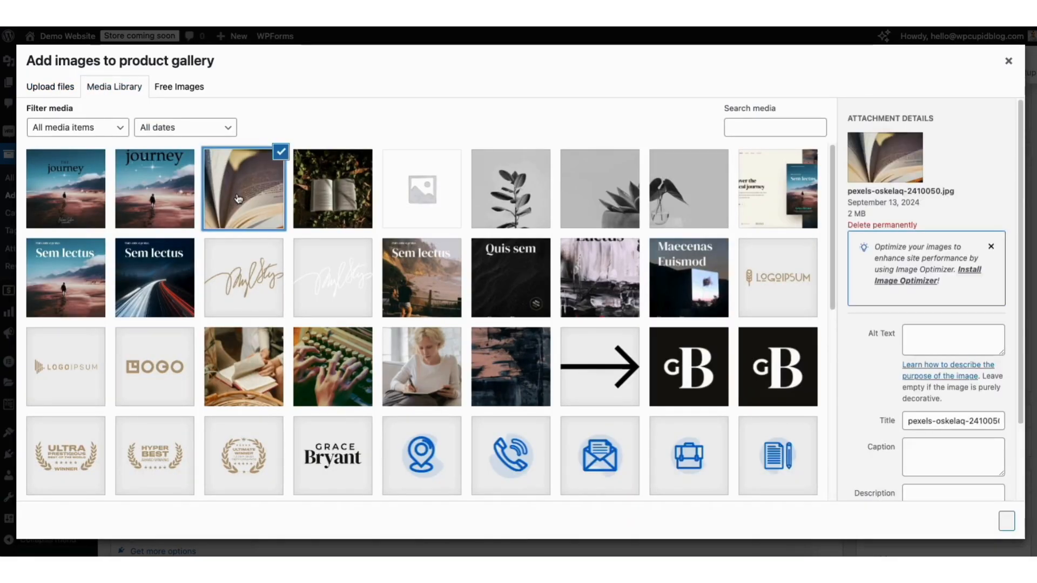
{"action": "left_click", "coordinate": [1007, 521]}
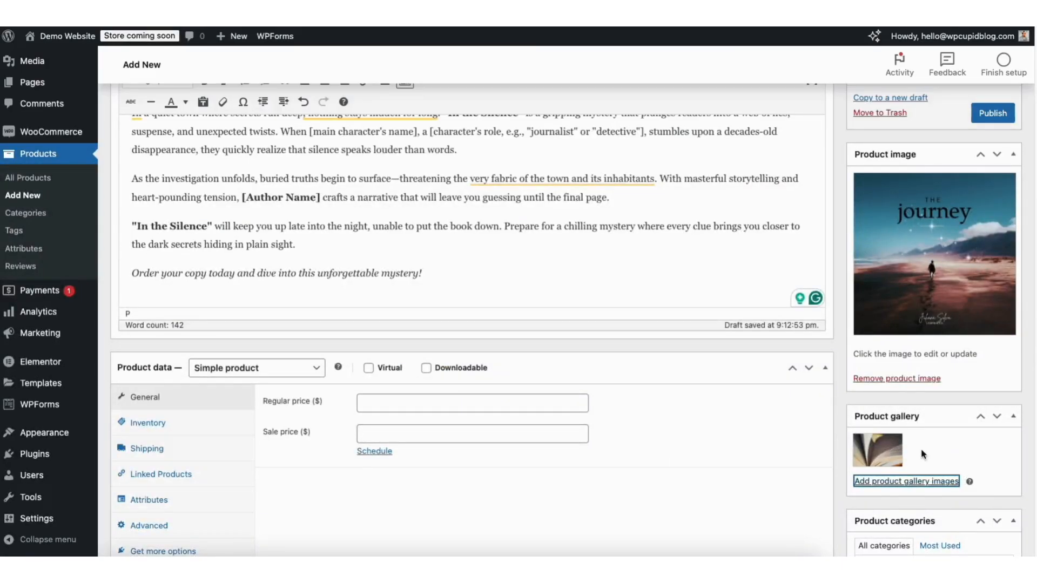
Add the photo of a book lying among leaves to the gallery
{"action": "left_click", "coordinate": [904, 486]}
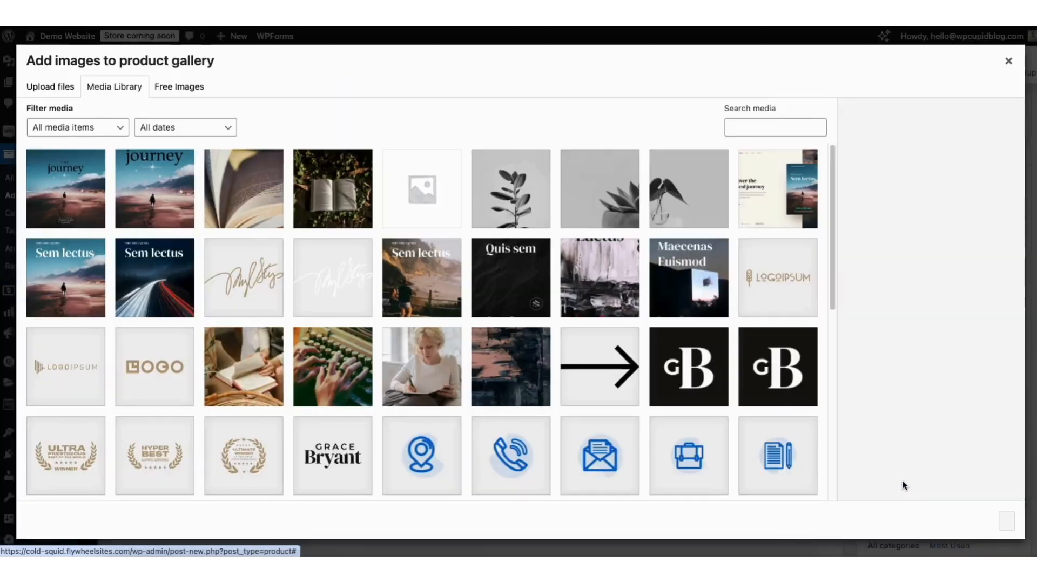
{"action": "left_click", "coordinate": [325, 203]}
{"action": "left_click", "coordinate": [1006, 523]}
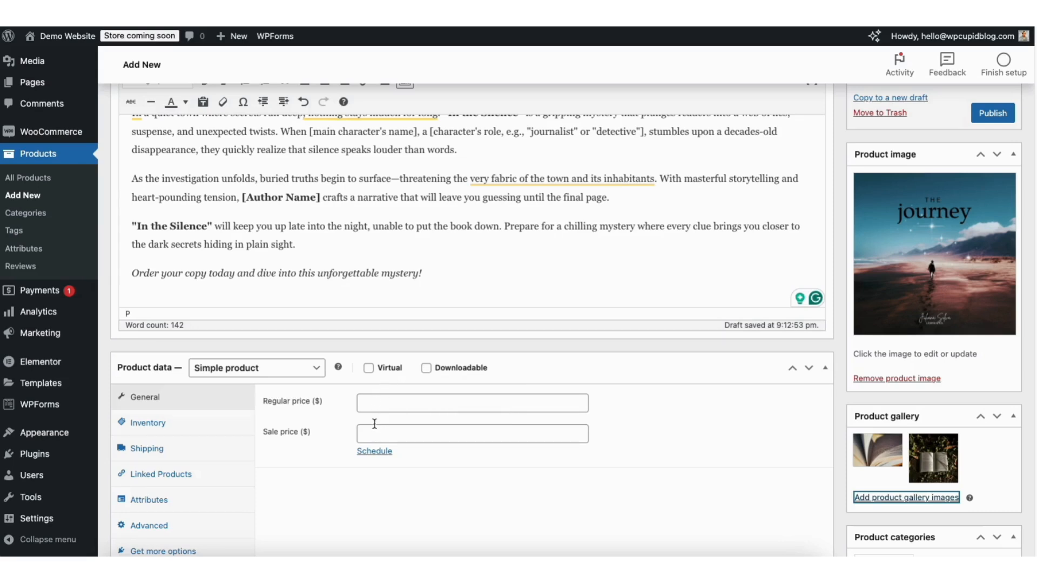
Set the book product's regular price to 15.99
{"action": "left_click", "coordinate": [375, 403]}
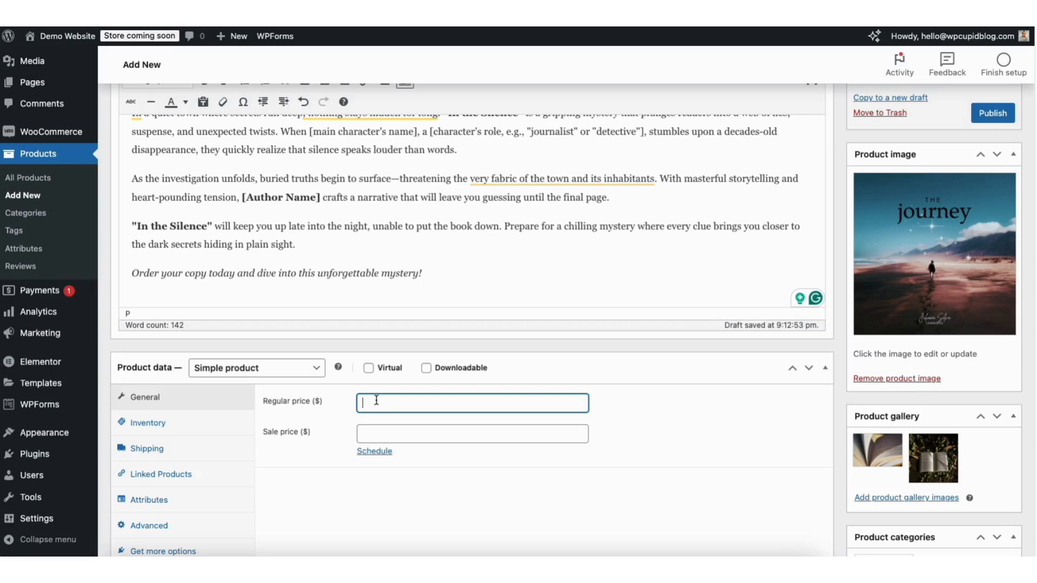
{"action": "type", "text": "15.99"}
{"action": "left_click", "coordinate": [372, 434]}
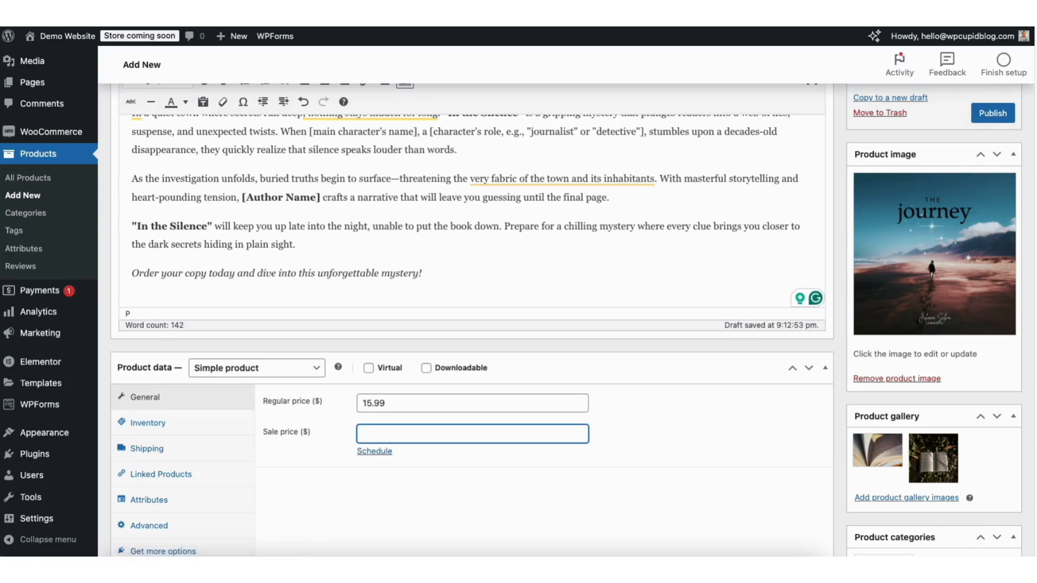
Paste the 'In the Silence' summary into the Product short description
{"action": "scroll", "coordinate": [1025, 259], "scroll_direction": "down", "scroll_amount": 8}
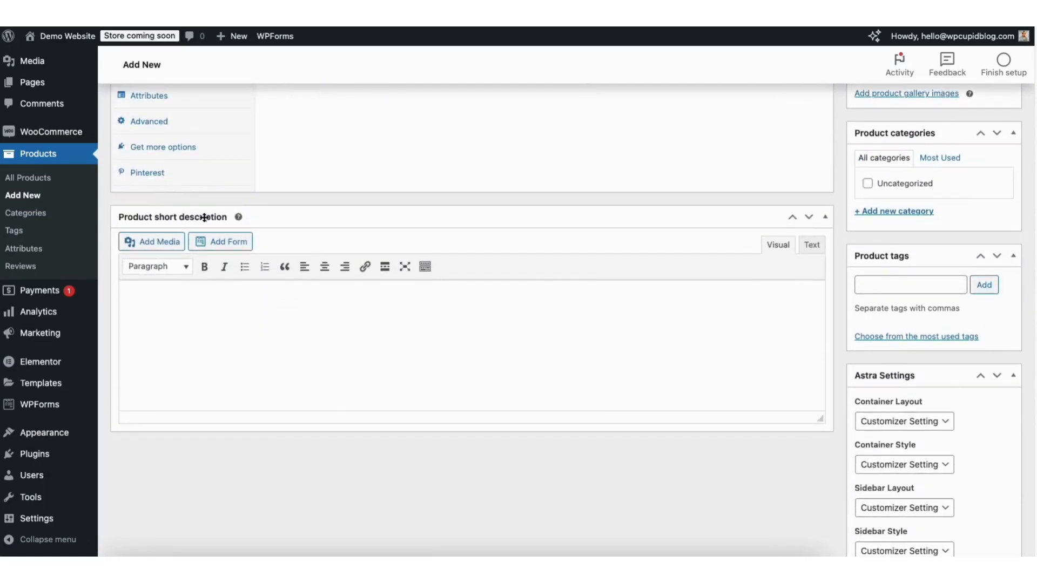
{"action": "left_click", "coordinate": [160, 294]}
{"action": "type", "text": "In the Silence is a suspenseful mystery that uncovers the dark secrets of a small town. When [main character’s name] stumbles upon a decades-old disappearance, they unravel a web of lies and buried truths. Filled with twists and heart-pounding tension, this thrilling page-turner will keep you guessing until the very end. Perfect for fans of gripping mysteries and unexpected revelations."}
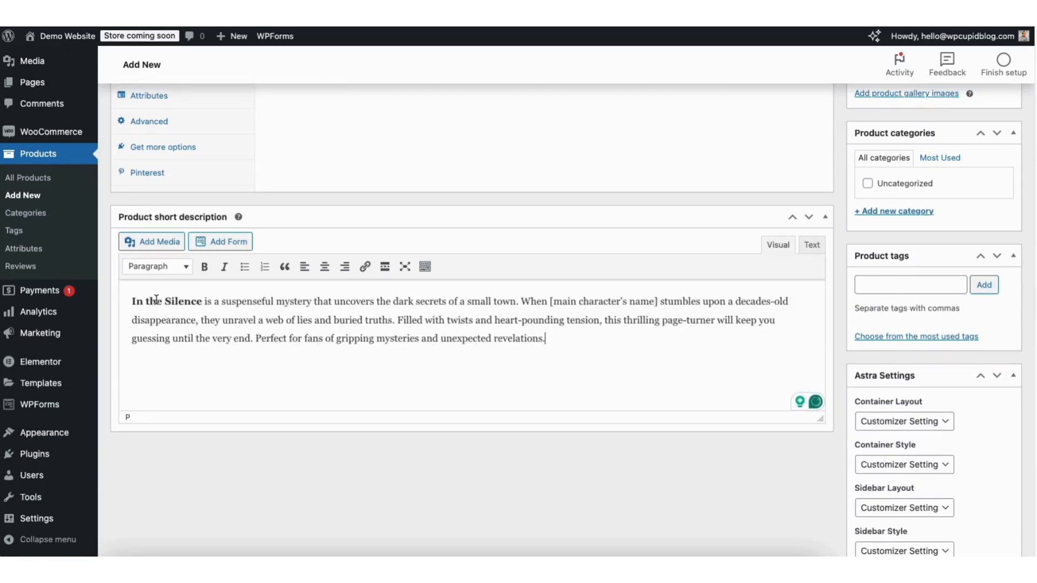
{"action": "scroll", "coordinate": [285, 331], "scroll_direction": "up", "scroll_amount": 2}
{"action": "scroll", "coordinate": [200, 184], "scroll_direction": "up", "scroll_amount": 5}
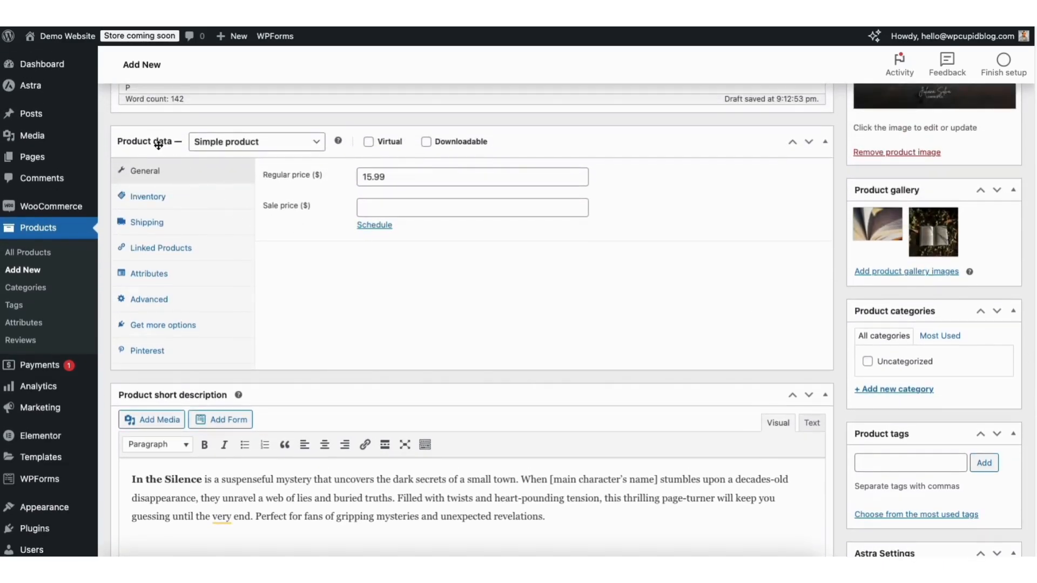
Enable Track stock quantity in Inventory with quantity 1, then view the Shipping settings
{"action": "left_click", "coordinate": [151, 200]}
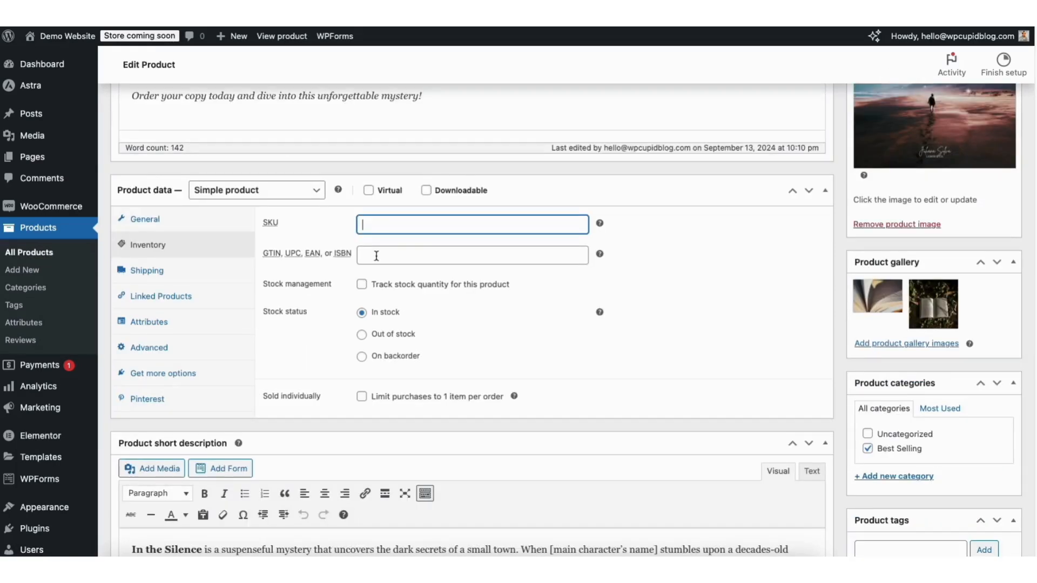
{"action": "left_click", "coordinate": [376, 256]}
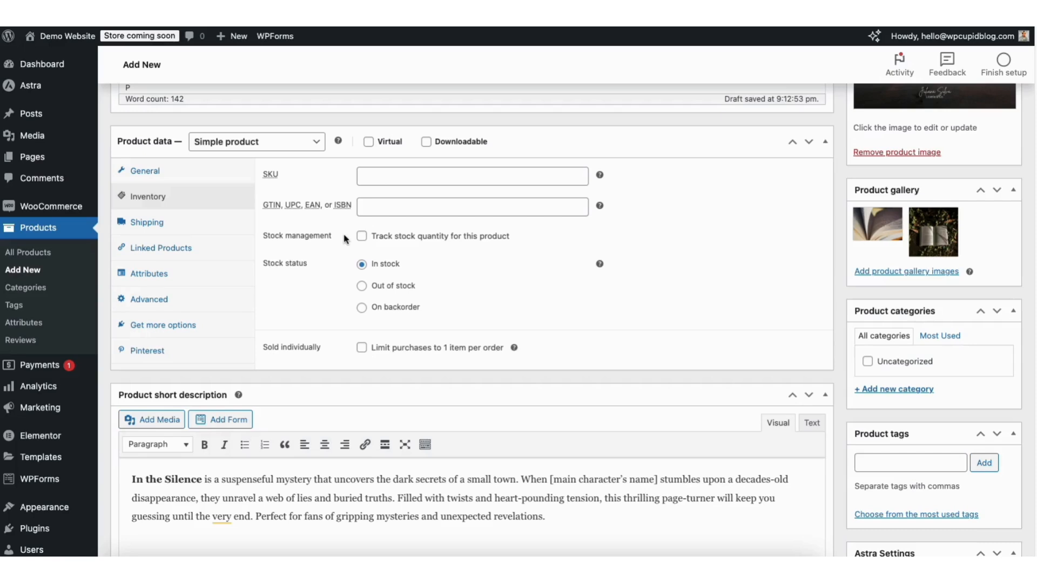
{"action": "left_click", "coordinate": [362, 237]}
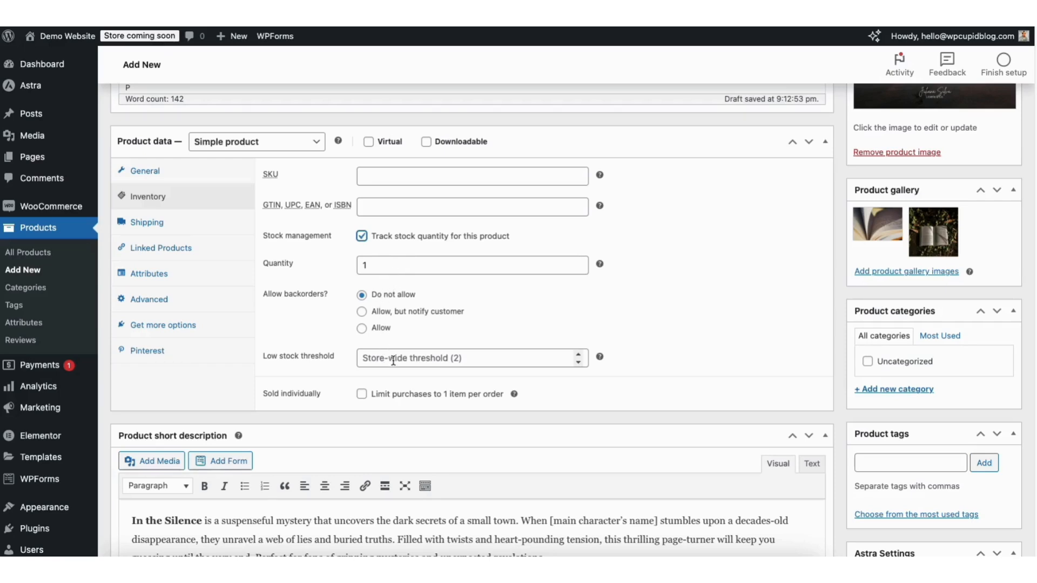
{"action": "left_click", "coordinate": [490, 358]}
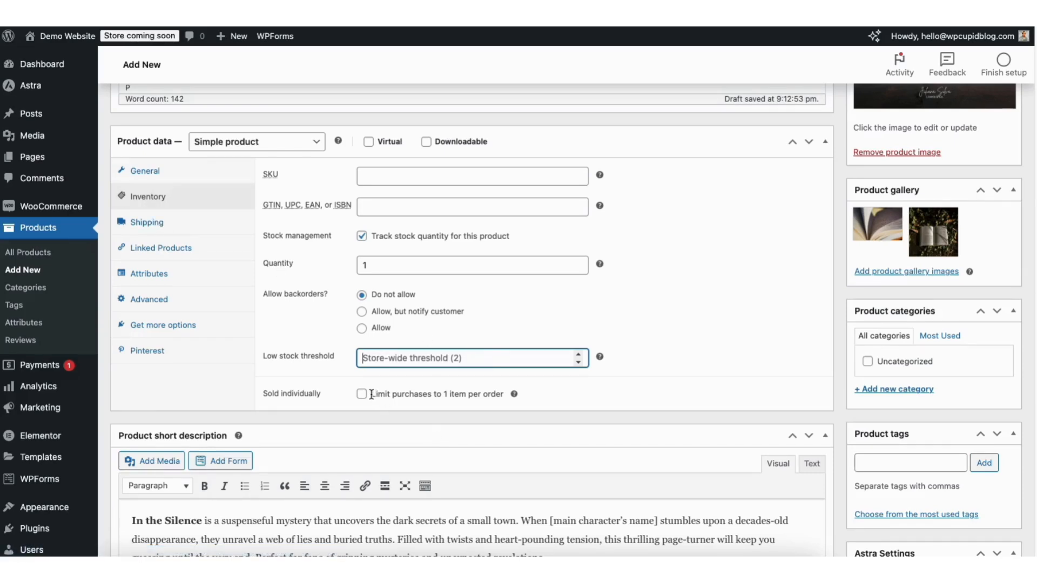
{"action": "left_click", "coordinate": [147, 223]}
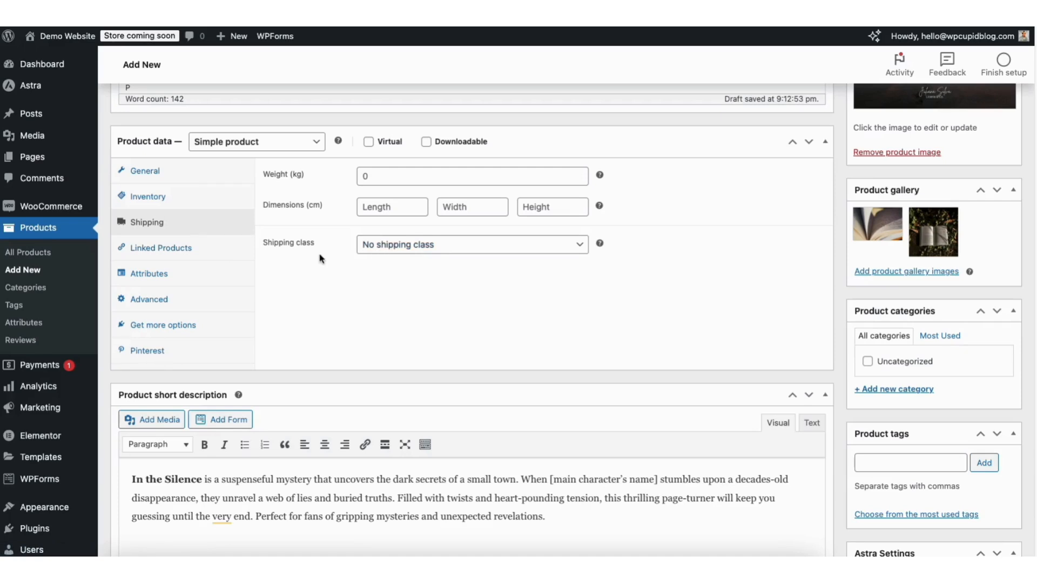
Review the Linked Products, Attributes and Advanced tabs, then start a new product category
{"action": "left_click", "coordinate": [175, 249]}
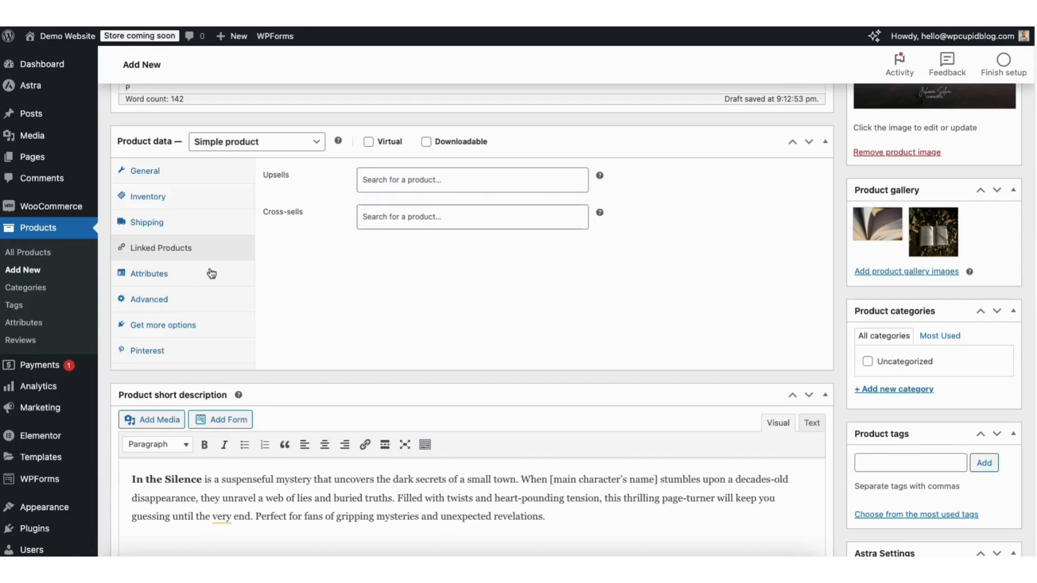
{"action": "left_click", "coordinate": [158, 276]}
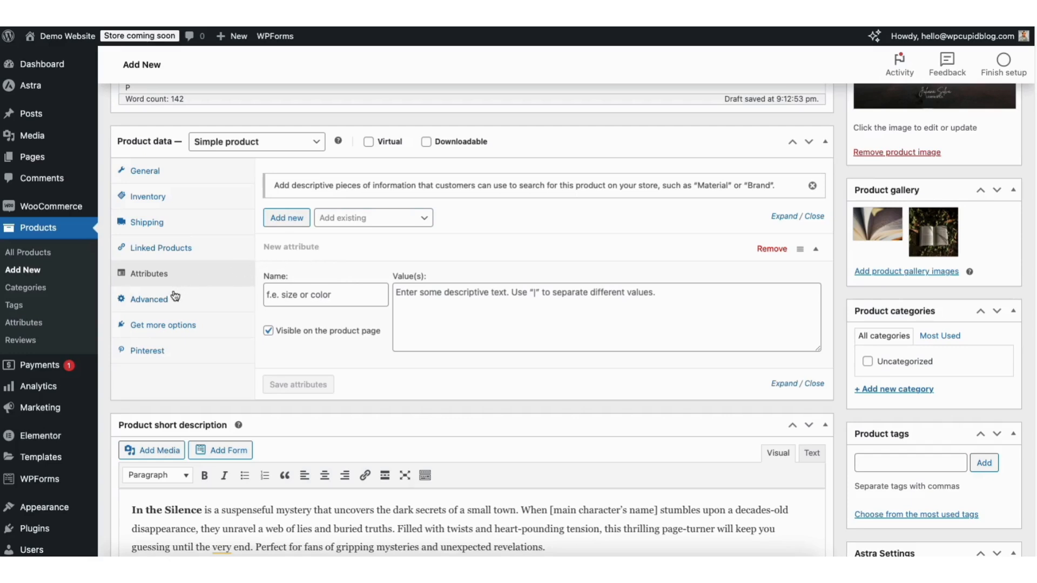
{"action": "left_click", "coordinate": [150, 302]}
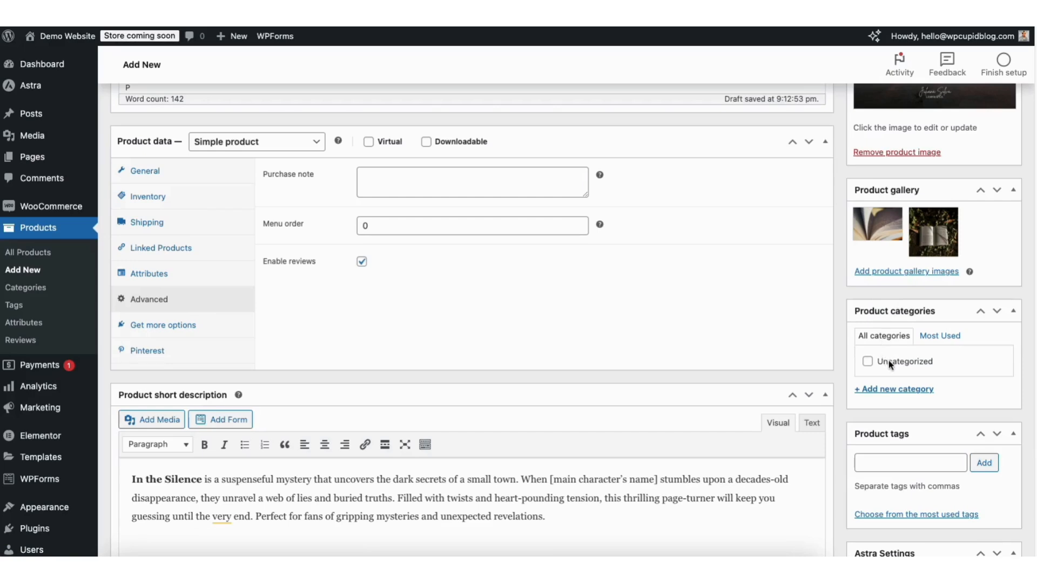
{"action": "left_click", "coordinate": [884, 390]}
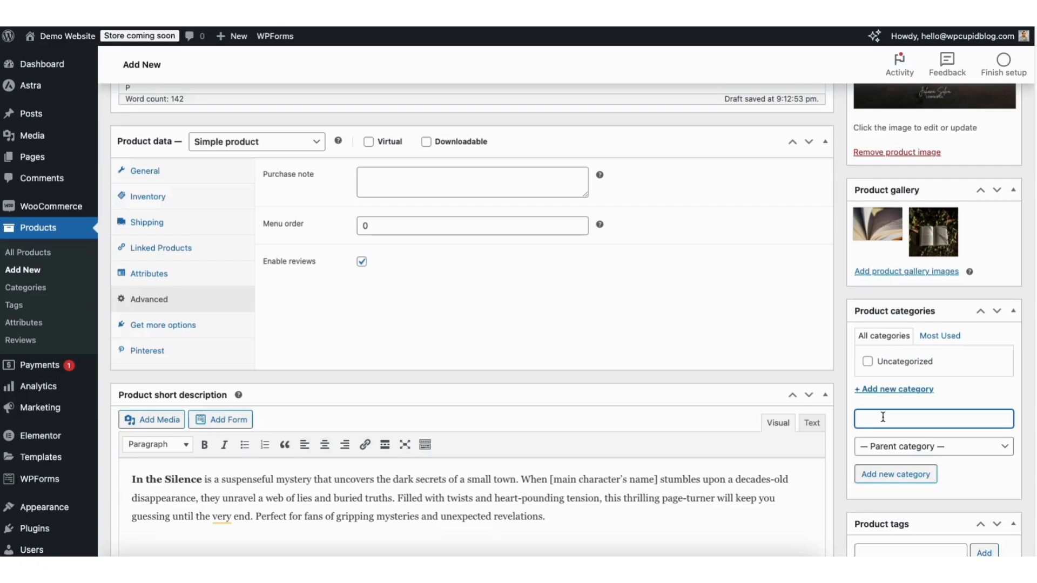
Add a 'Best Selling' category and tick it for the Demo Mystery Book
{"action": "type", "text": "Best Selling"}
{"action": "left_click", "coordinate": [880, 476]}
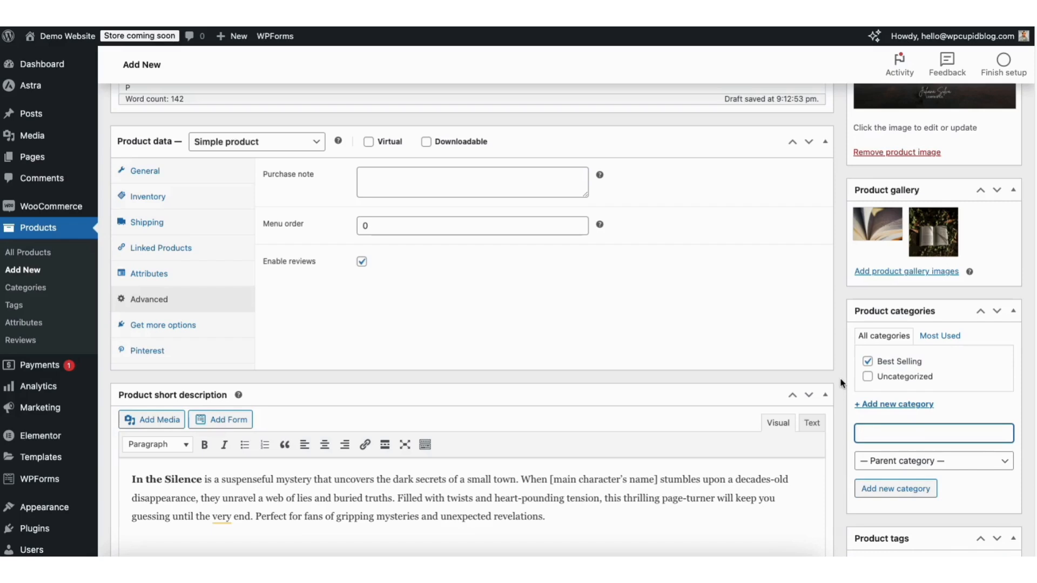
{"action": "left_click", "coordinate": [867, 362]}
{"action": "left_click", "coordinate": [868, 363]}
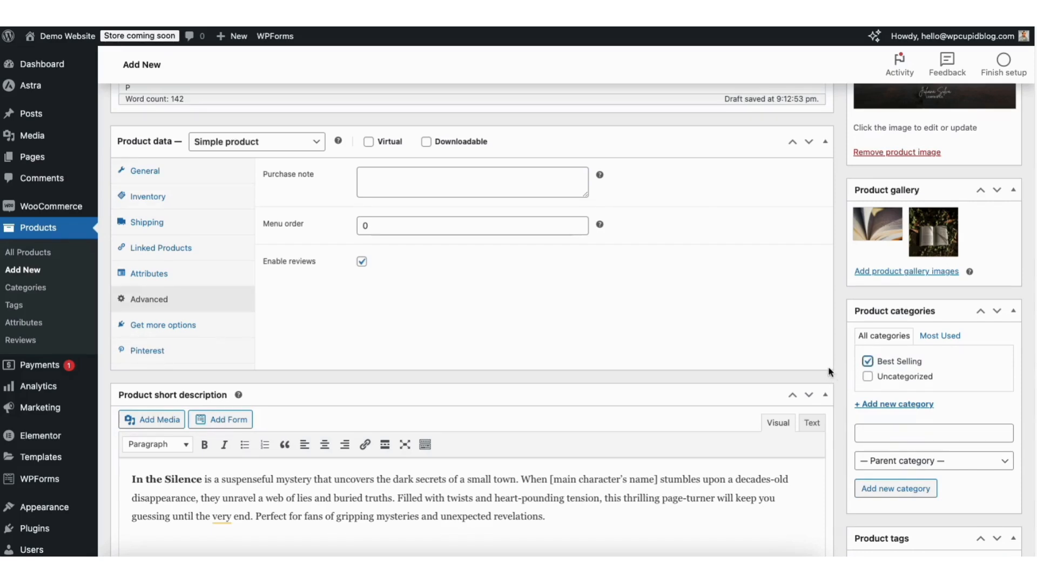
{"action": "scroll", "coordinate": [566, 319], "scroll_direction": "up", "scroll_amount": 1}
{"action": "scroll", "coordinate": [566, 319], "scroll_direction": "up", "scroll_amount": 10}
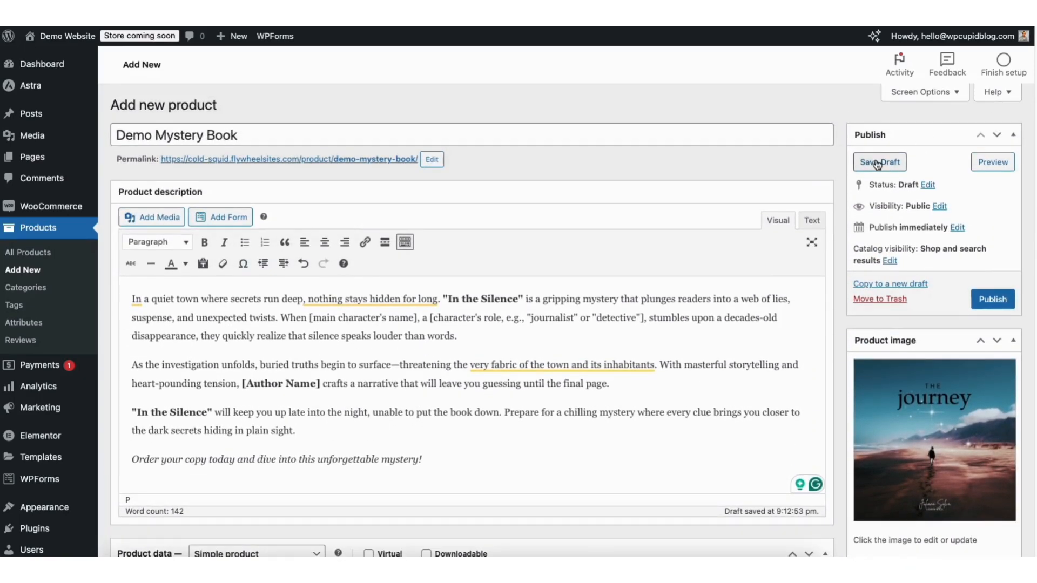
Publish the Demo Mystery Book and go to the Product categories page
{"action": "left_click", "coordinate": [988, 303]}
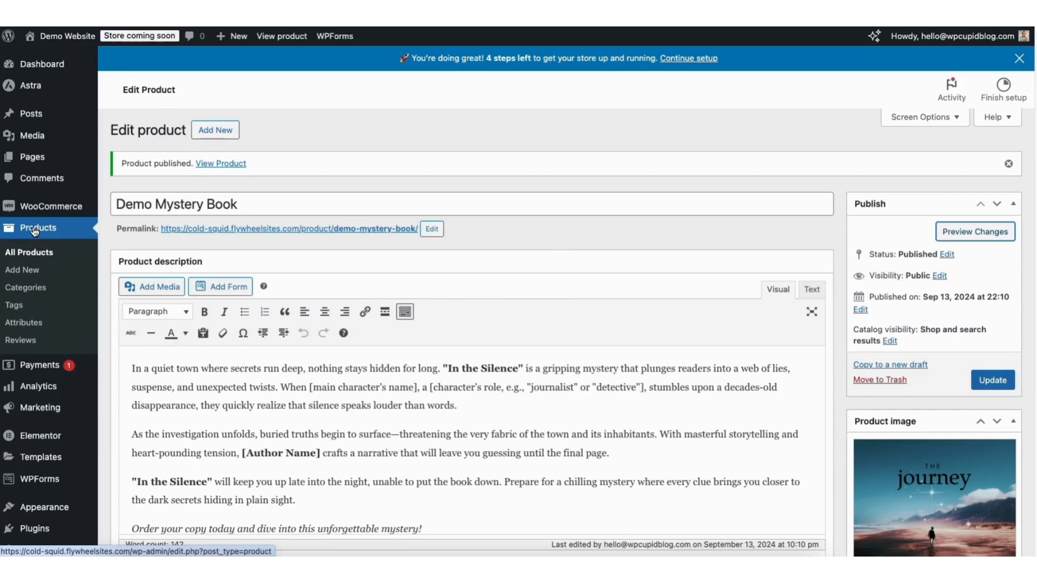
{"action": "left_click", "coordinate": [19, 292]}
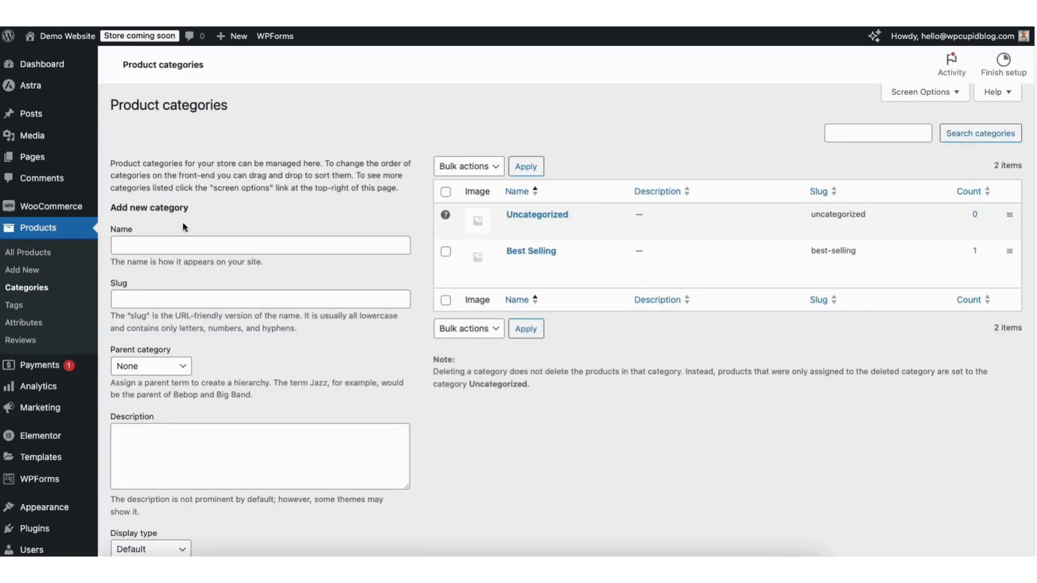
Create a 'Demo Category' product category with display type Products, then go to Appearance > Menus
{"action": "left_click", "coordinate": [143, 244]}
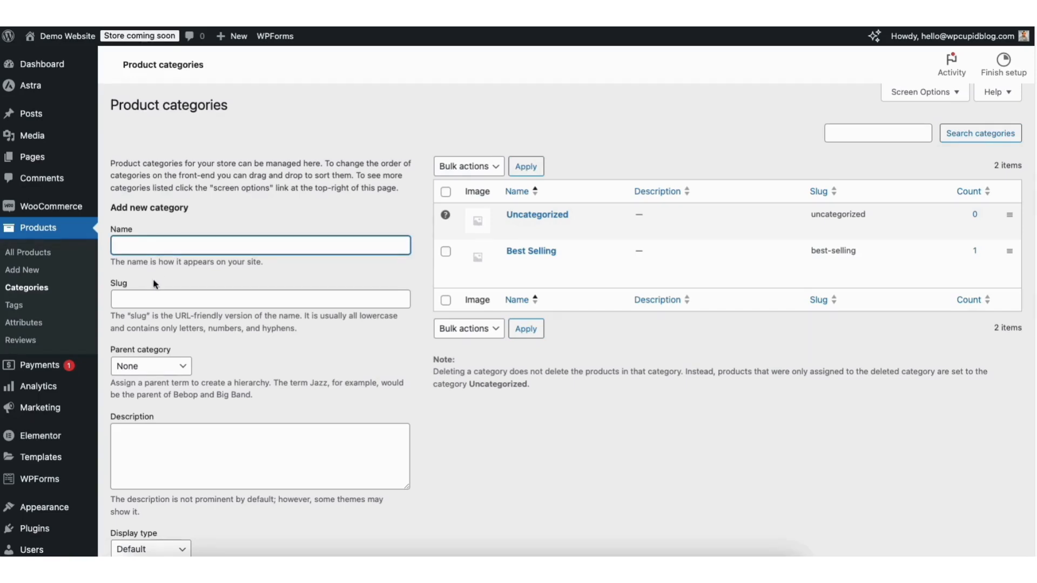
{"action": "left_click", "coordinate": [150, 299]}
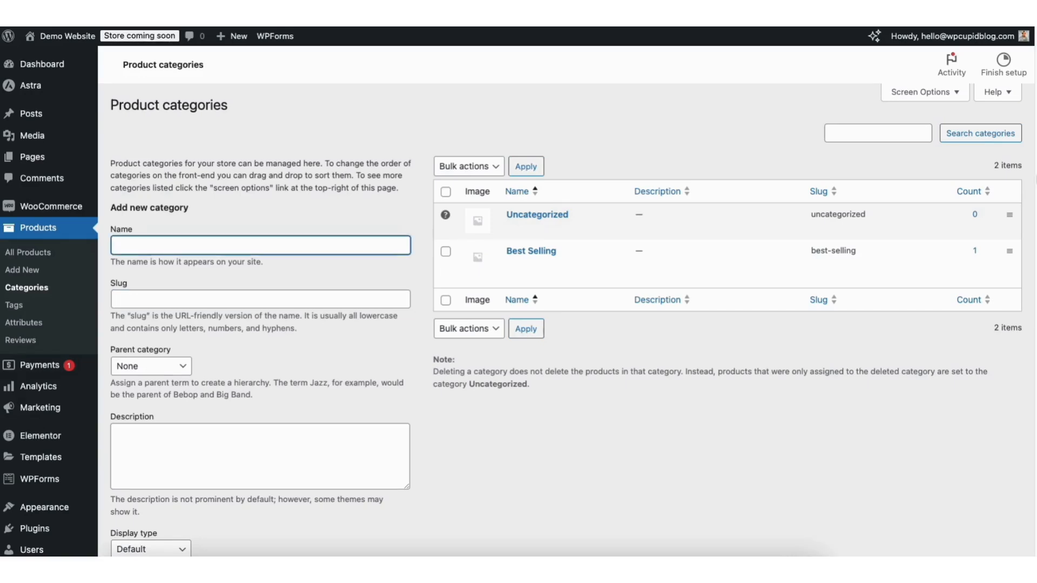
{"action": "left_click_drag", "start_coordinate": [1031, 176], "coordinate": [1028, 280]}
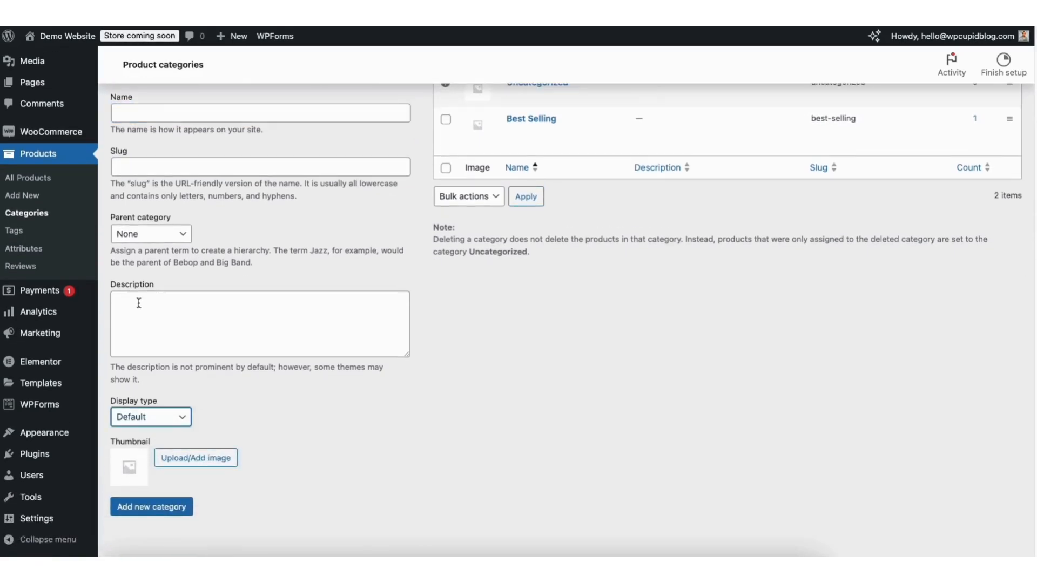
{"action": "key", "text": "Down"}
{"action": "scroll", "coordinate": [382, 260], "scroll_direction": "up", "scroll_amount": 5}
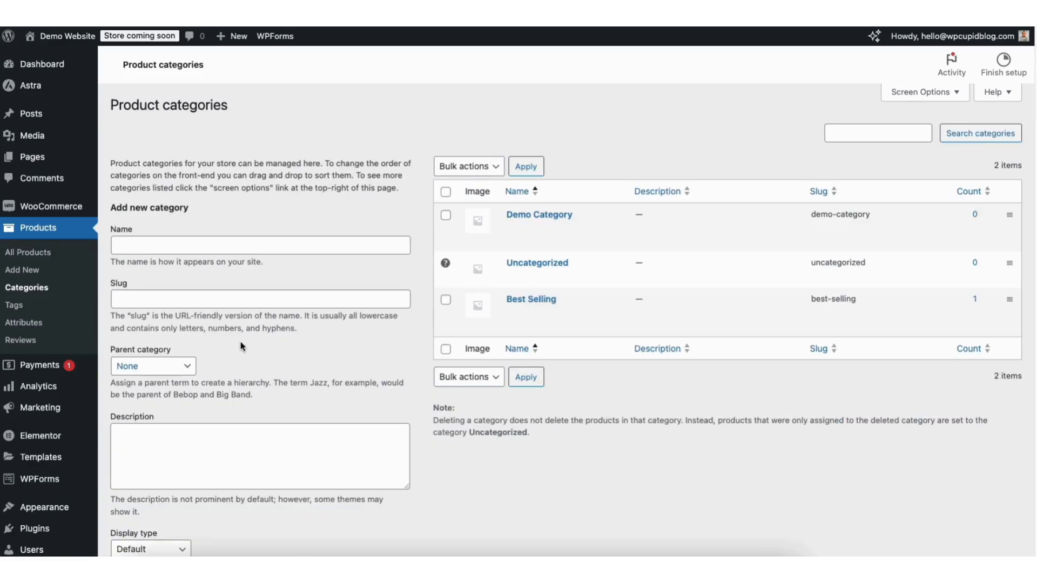
{"action": "mouse_move", "coordinate": [40, 512]}
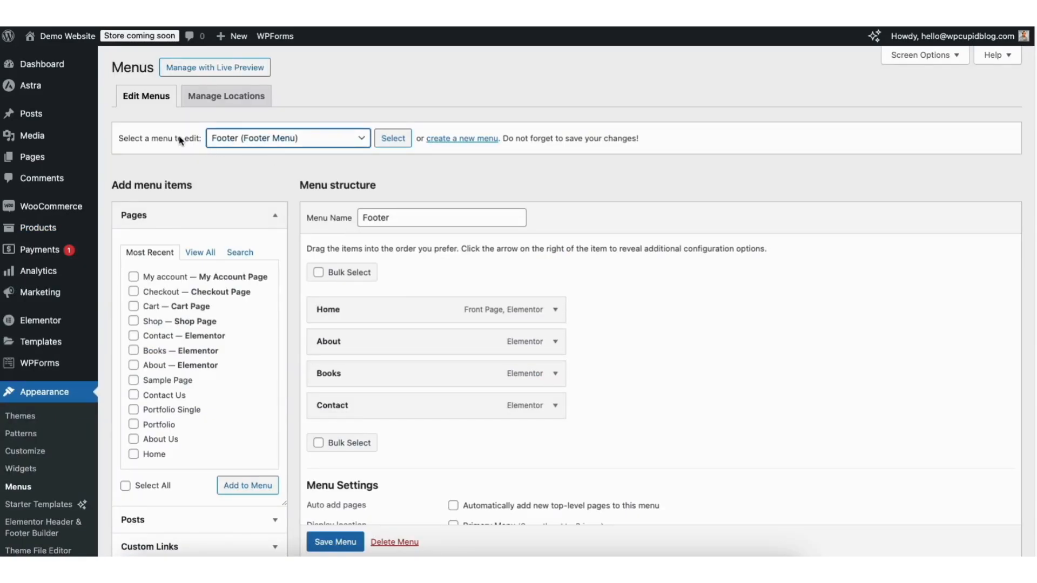
Load the Primary menu and add the Shop page to it
{"action": "left_click", "coordinate": [308, 142]}
{"action": "left_click", "coordinate": [287, 197]}
{"action": "left_click", "coordinate": [391, 142]}
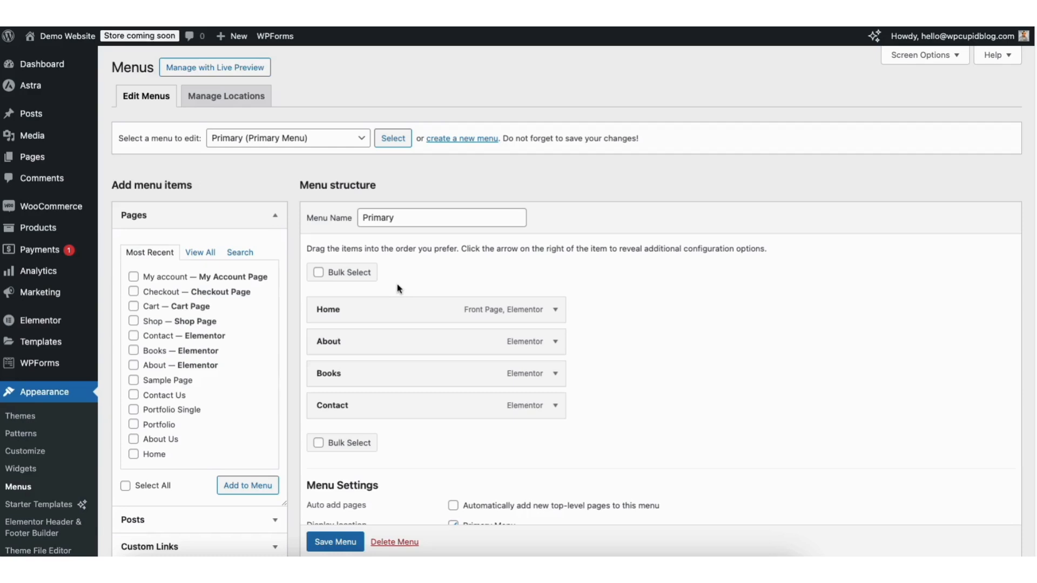
{"action": "left_click", "coordinate": [135, 321]}
{"action": "left_click", "coordinate": [236, 485]}
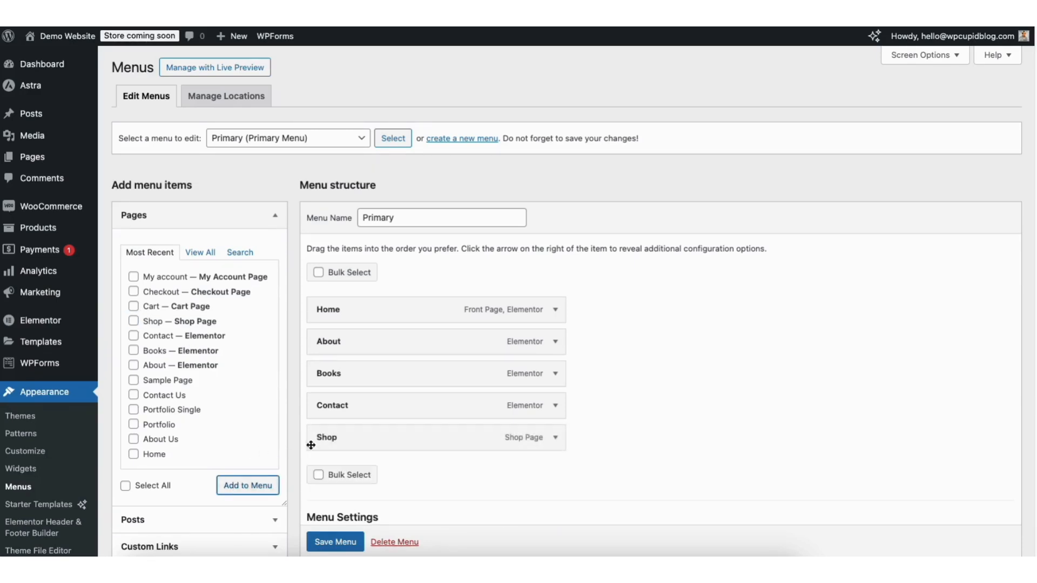
{"action": "mouse_move", "coordinate": [356, 440]}
{"action": "left_mouse_down"}
{"action": "mouse_move", "coordinate": [356, 396]}
{"action": "mouse_move", "coordinate": [355, 442]}
{"action": "left_mouse_up"}
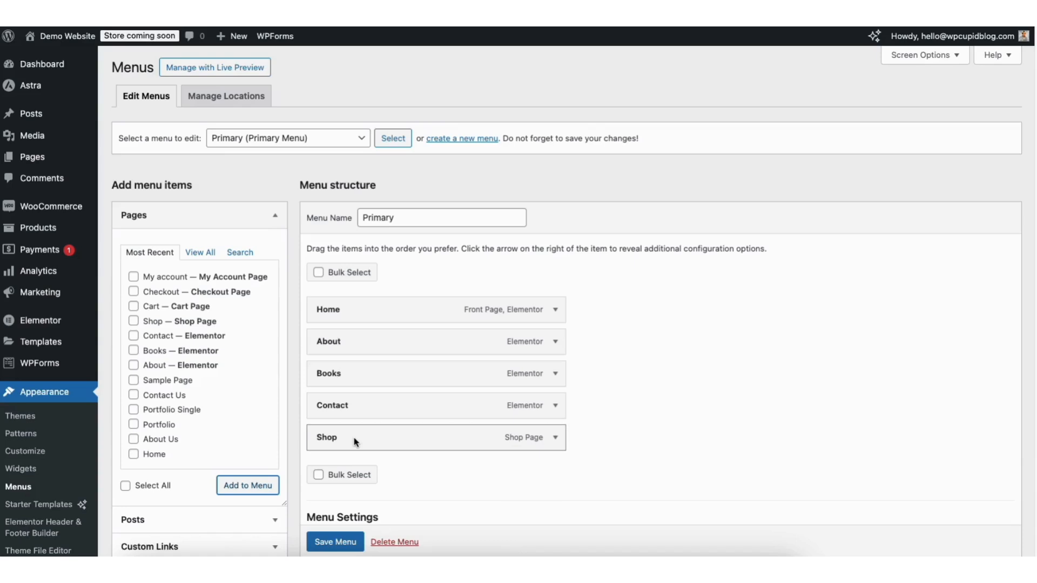
Change the Shop menu item's navigation label to 'Store'
{"action": "scroll", "coordinate": [1034, 197], "scroll_direction": "down", "scroll_amount": 5}
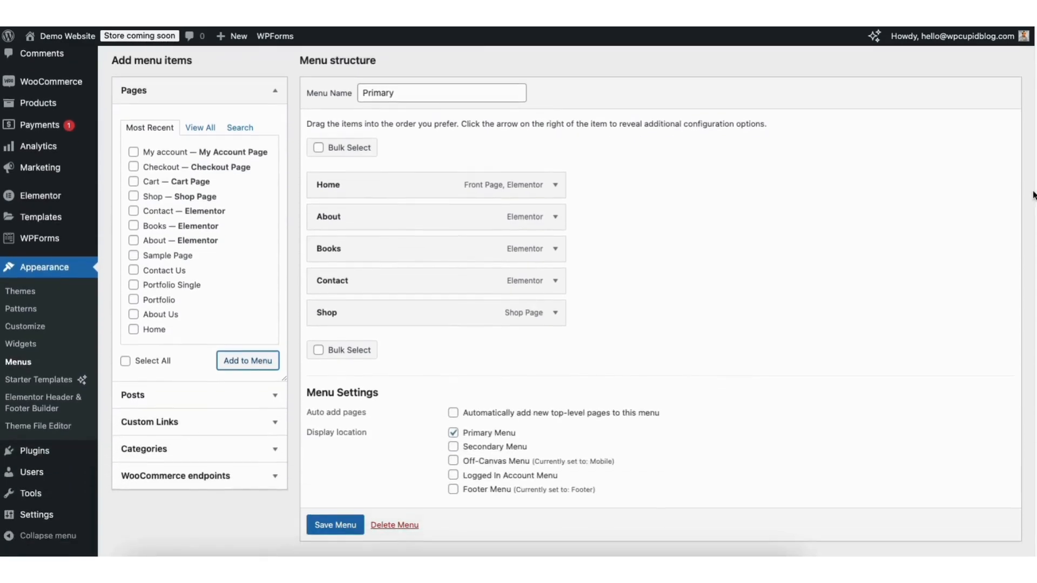
{"action": "left_click", "coordinate": [553, 314]}
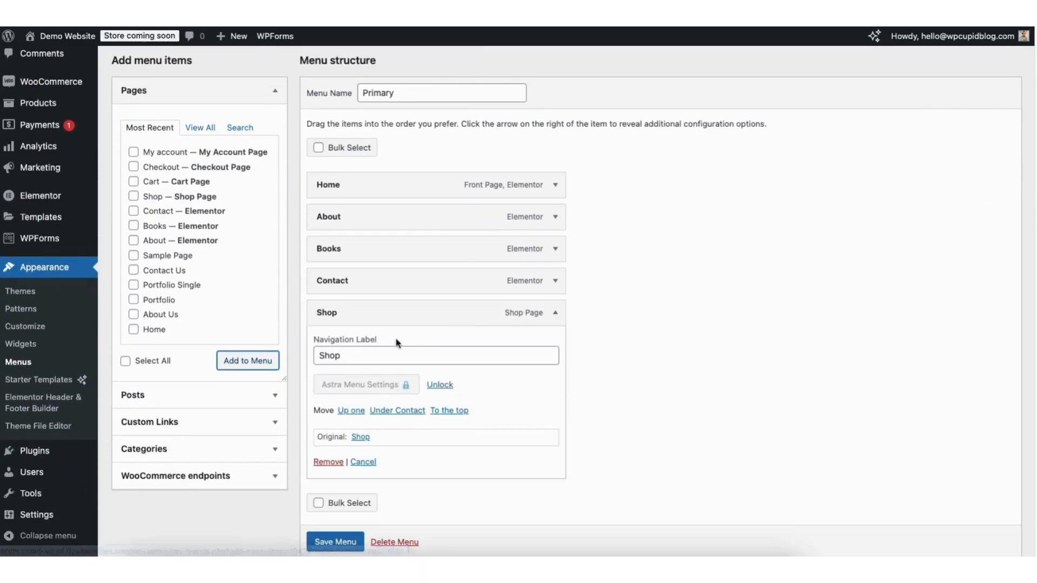
{"action": "left_click", "coordinate": [353, 356]}
{"action": "double_click", "coordinate": [319, 357]}
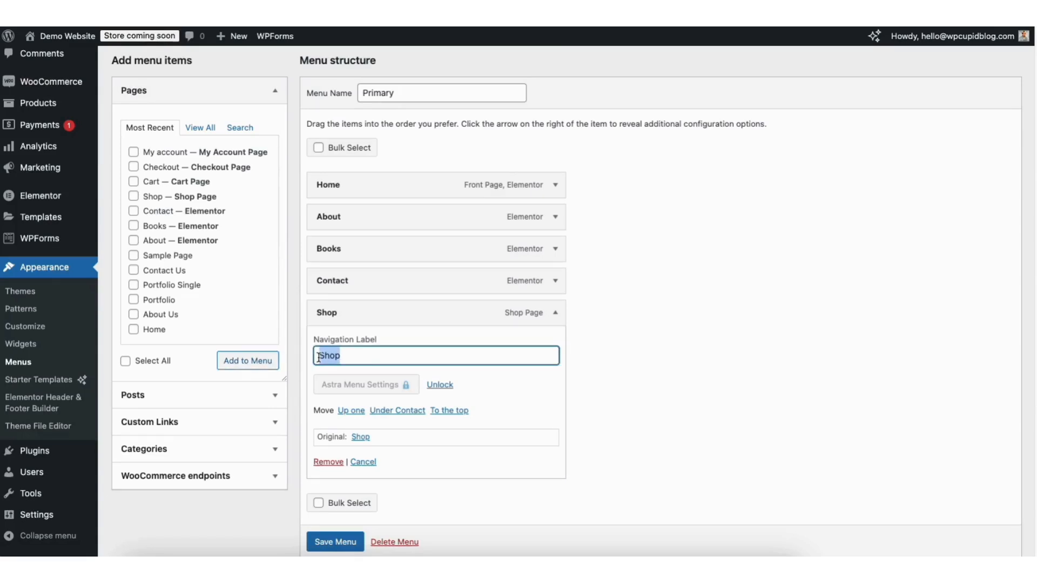
{"action": "type", "text": "Store"}
{"action": "left_click", "coordinate": [556, 316]}
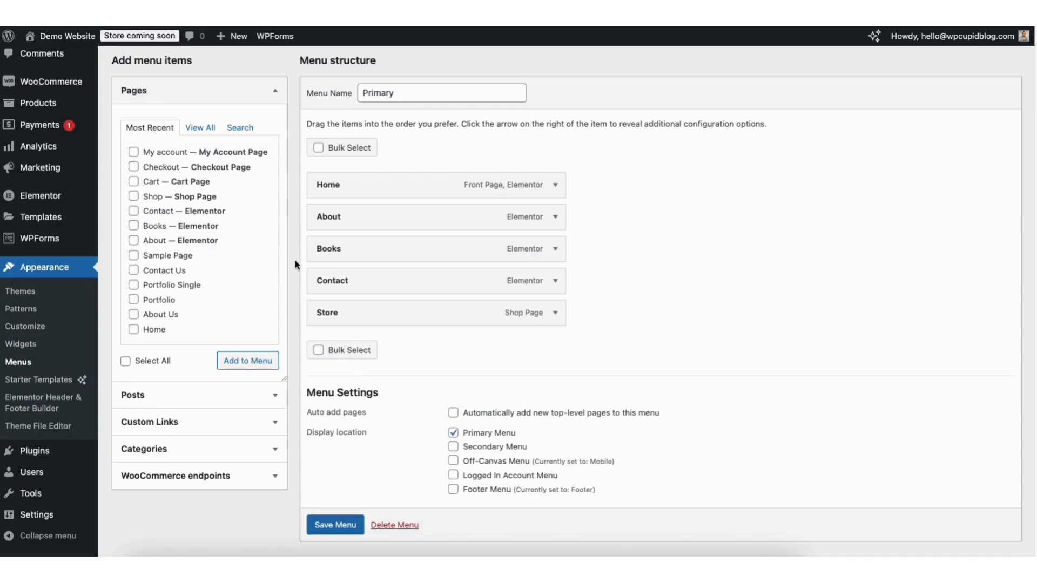
Add the Cart and My account pages to the Primary menu
{"action": "left_click", "coordinate": [133, 181]}
{"action": "left_click", "coordinate": [232, 360]}
{"action": "left_click", "coordinate": [134, 152]}
{"action": "left_click", "coordinate": [250, 365]}
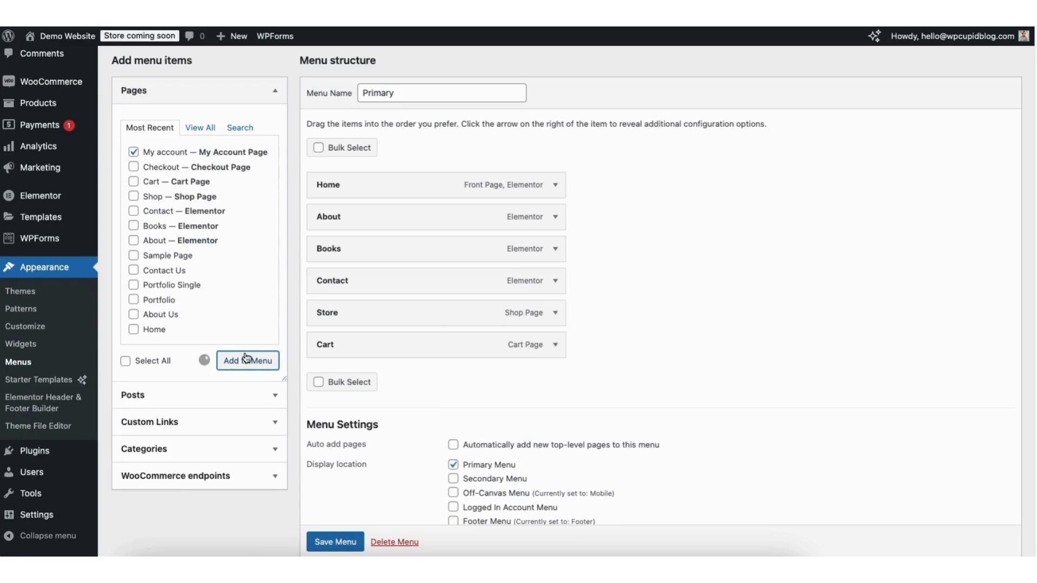
Move Store between Books and Contact and save the Primary menu
{"action": "left_click_drag", "start_coordinate": [334, 315], "coordinate": [335, 282]}
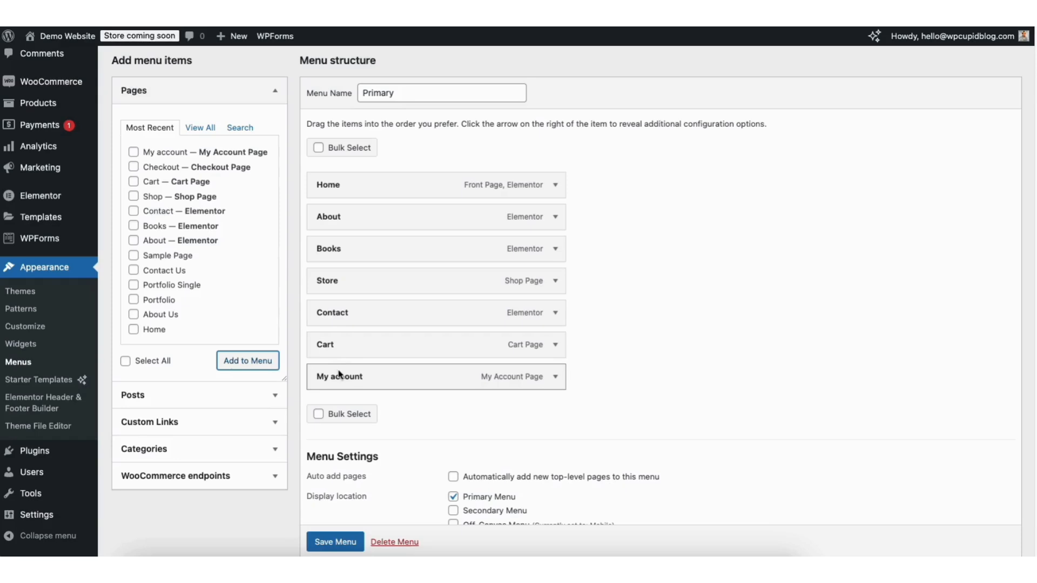
{"action": "scroll", "coordinate": [325, 547], "scroll_direction": "down", "scroll_amount": 1}
{"action": "left_click", "coordinate": [325, 546]}
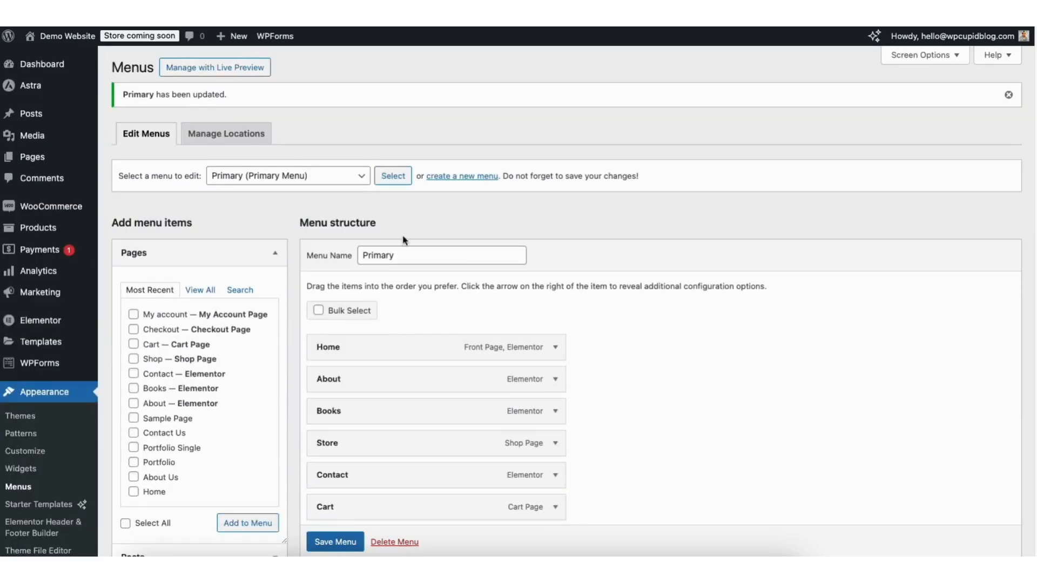
{"action": "mouse_move", "coordinate": [55, 41]}
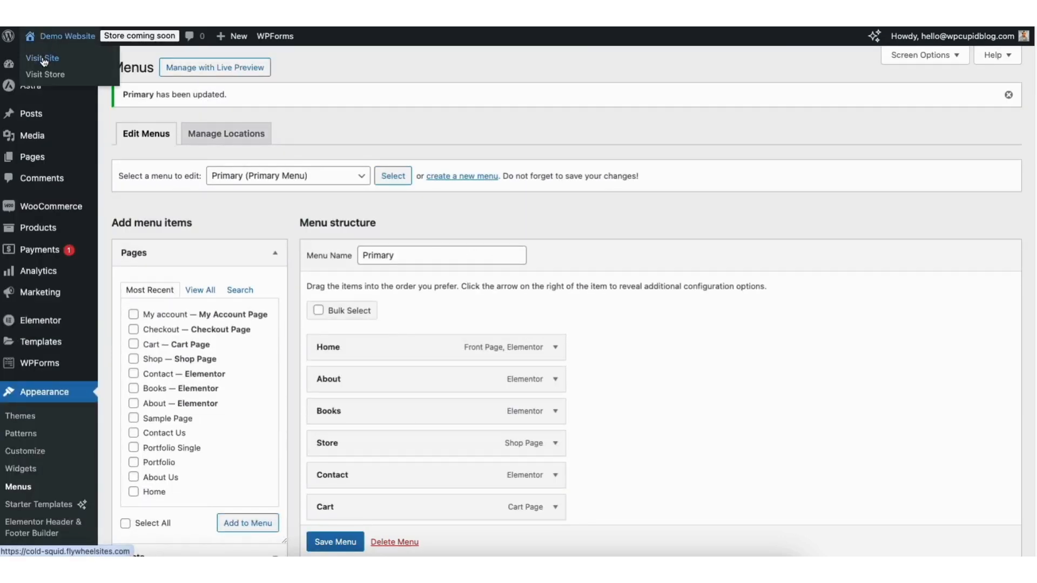
View the live homepage with the new menu, then return to the Dashboard
{"action": "left_click", "coordinate": [44, 59]}
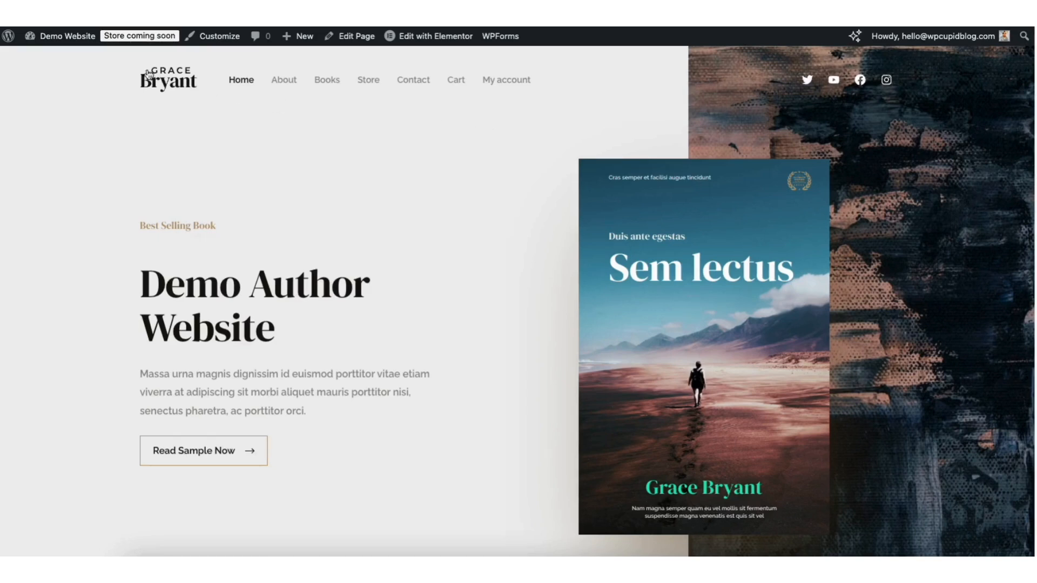
{"action": "mouse_move", "coordinate": [55, 42]}
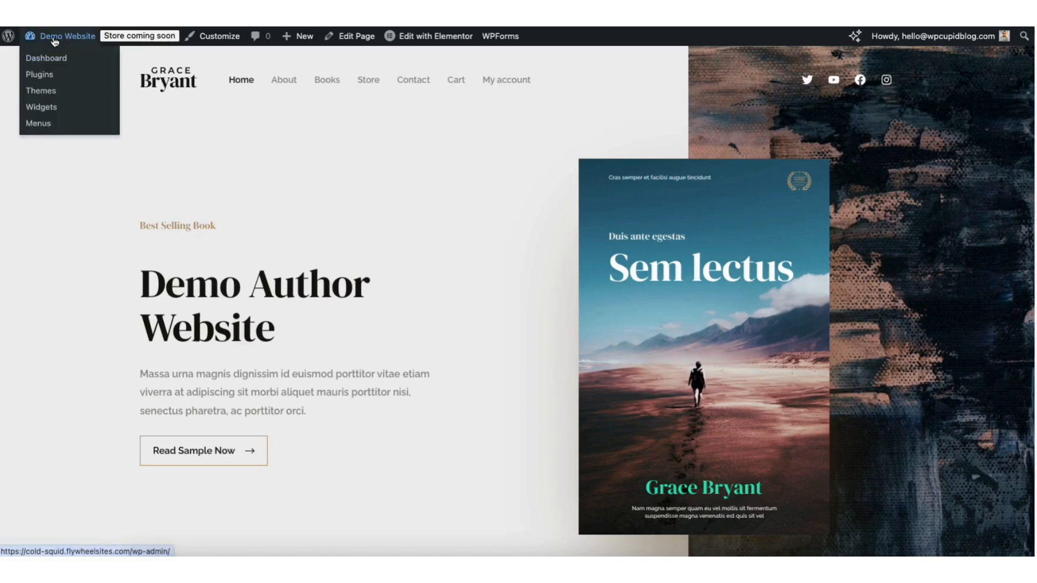
{"action": "left_click", "coordinate": [46, 58]}
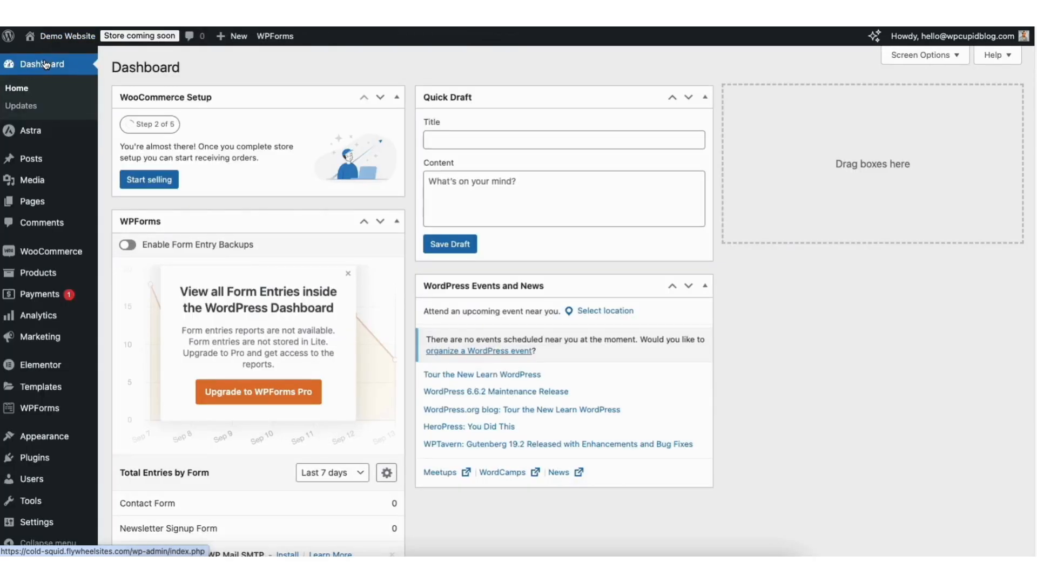
Find the Cart page in the Pages list and open it in the block editor
{"action": "mouse_move", "coordinate": [32, 204]}
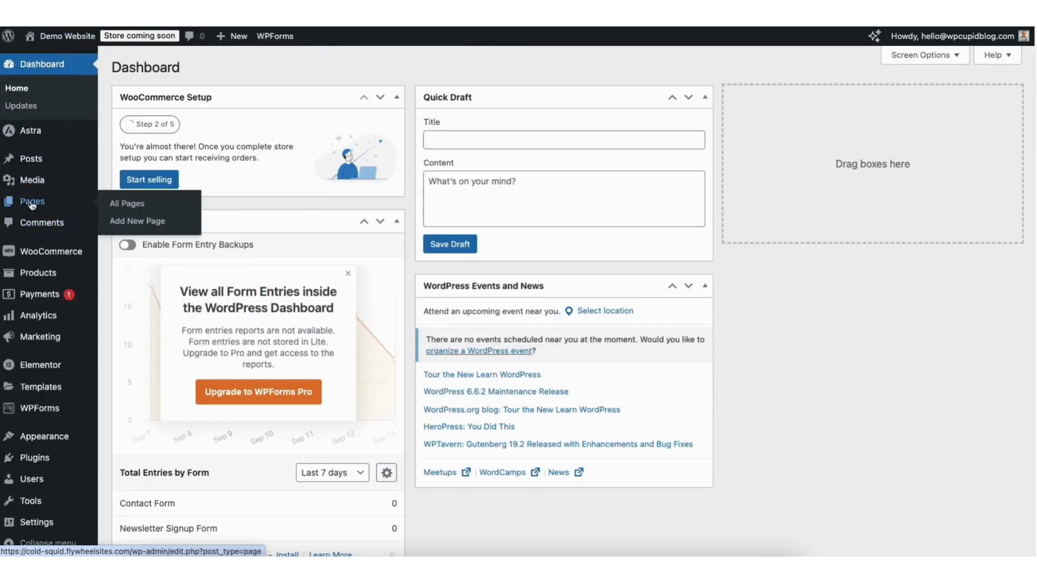
{"action": "left_click", "coordinate": [32, 204]}
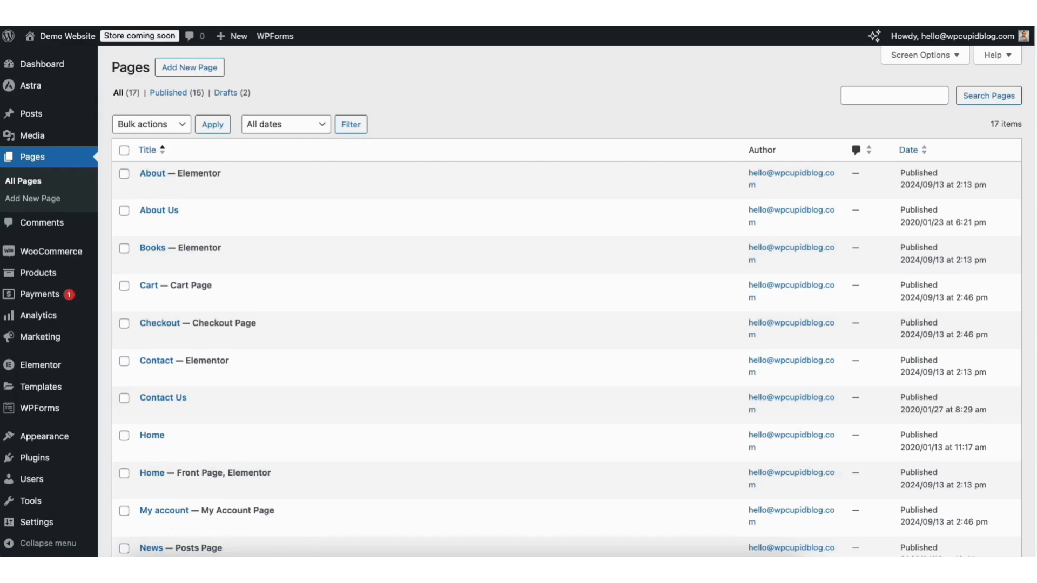
{"action": "scroll", "coordinate": [551, 479], "scroll_direction": "down", "scroll_amount": 2}
{"action": "scroll", "coordinate": [567, 303], "scroll_direction": "down", "scroll_amount": 5}
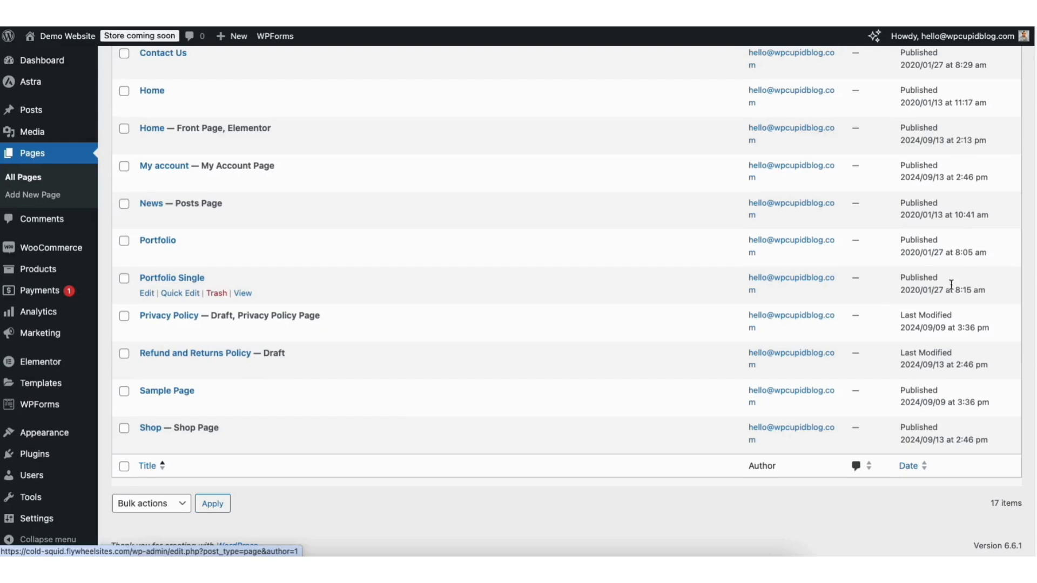
{"action": "scroll", "coordinate": [1033, 267], "scroll_direction": "up", "scroll_amount": 5}
{"action": "scroll", "coordinate": [995, 117], "scroll_direction": "up", "scroll_amount": 1}
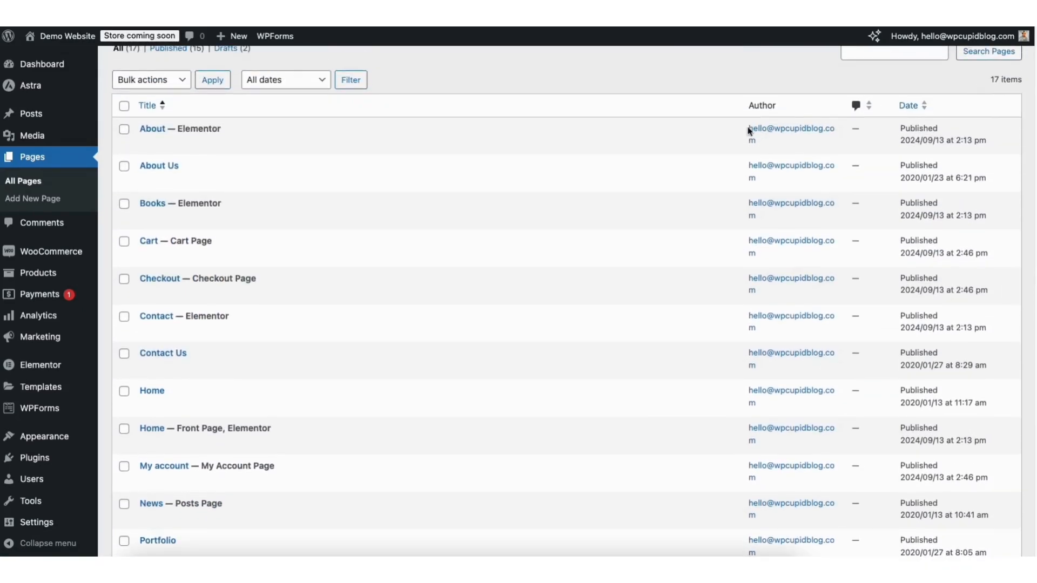
{"action": "left_click", "coordinate": [146, 256]}
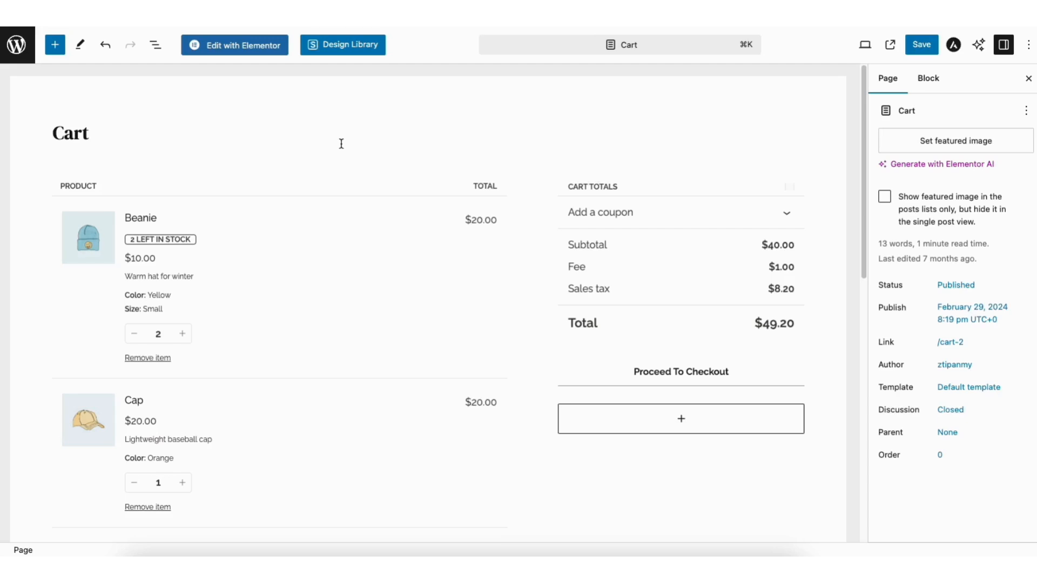
Open the full block library below Proceed To Checkout and search it for 'woocommerce' blocks
{"action": "left_click_drag", "start_coordinate": [863, 95], "coordinate": [844, 82]}
{"action": "left_click", "coordinate": [636, 423]}
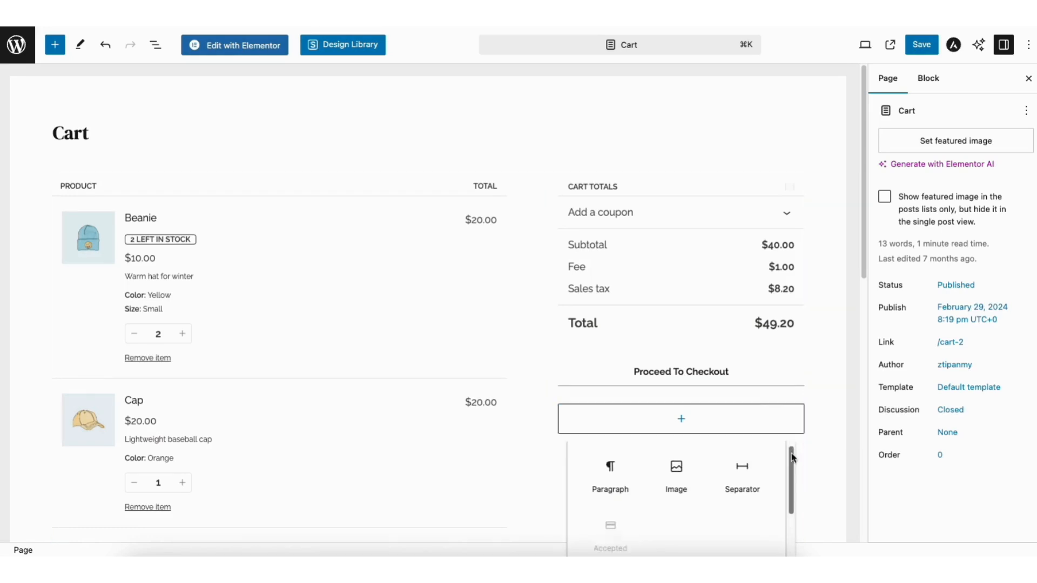
{"action": "left_click_drag", "start_coordinate": [792, 451], "coordinate": [796, 505]}
{"action": "left_click", "coordinate": [679, 546]}
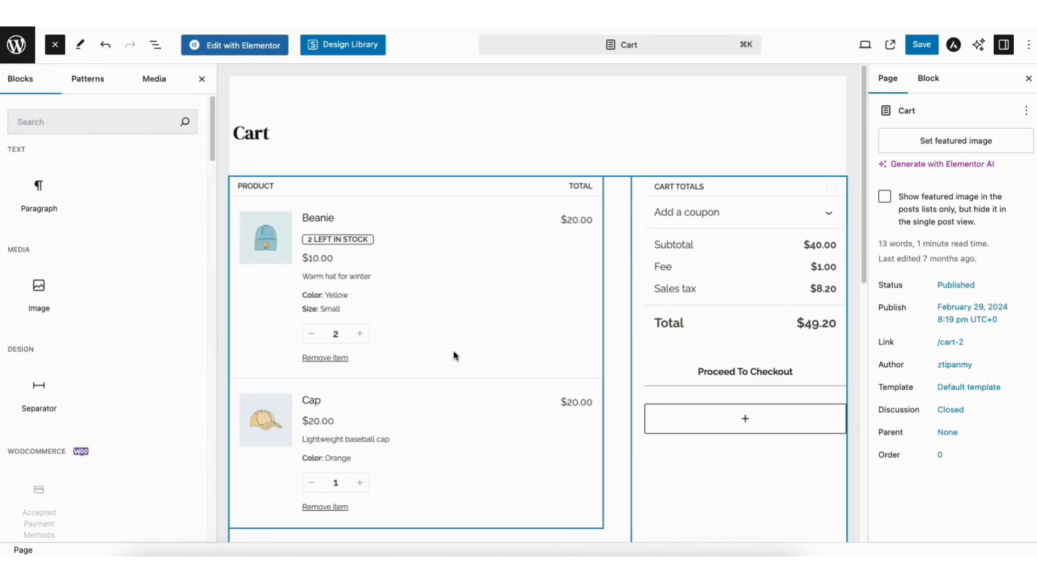
{"action": "left_click", "coordinate": [78, 122]}
{"action": "type", "text": "woocommerce"}
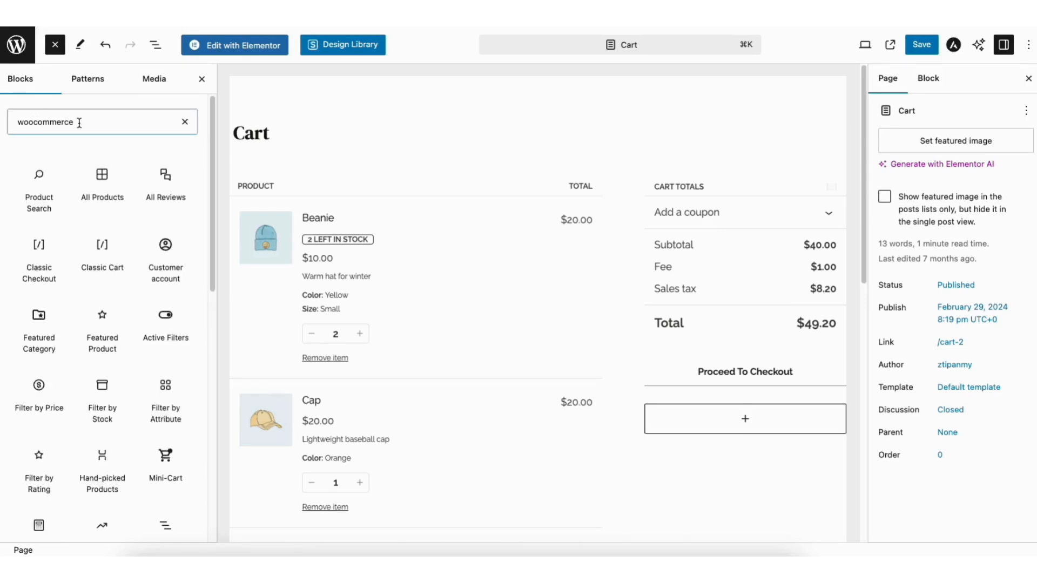
{"action": "scroll", "coordinate": [216, 232], "scroll_direction": "down", "scroll_amount": 5}
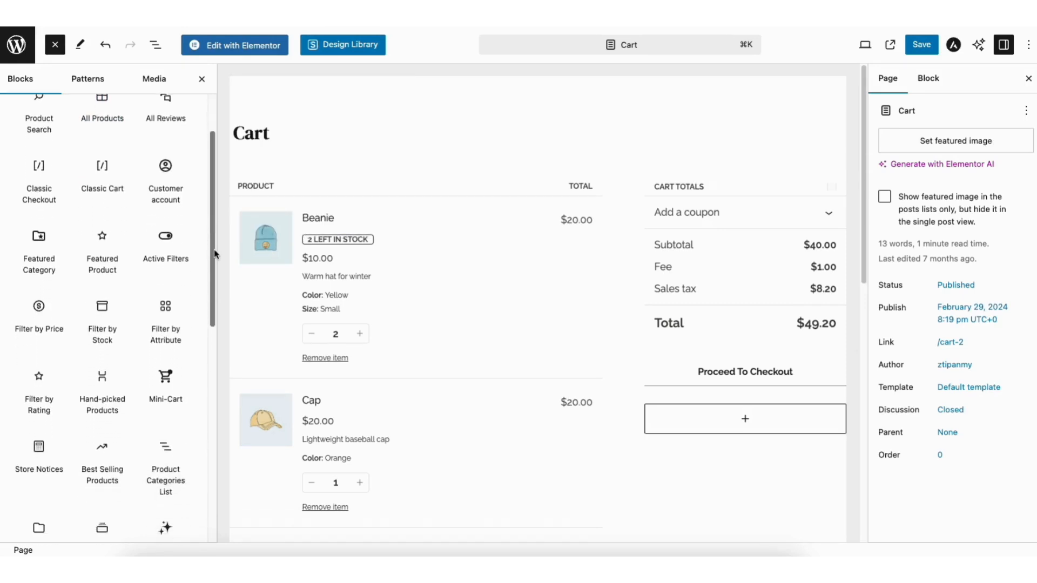
{"action": "scroll", "coordinate": [211, 345], "scroll_direction": "down", "scroll_amount": 4}
{"action": "scroll", "coordinate": [206, 326], "scroll_direction": "up", "scroll_amount": 10}
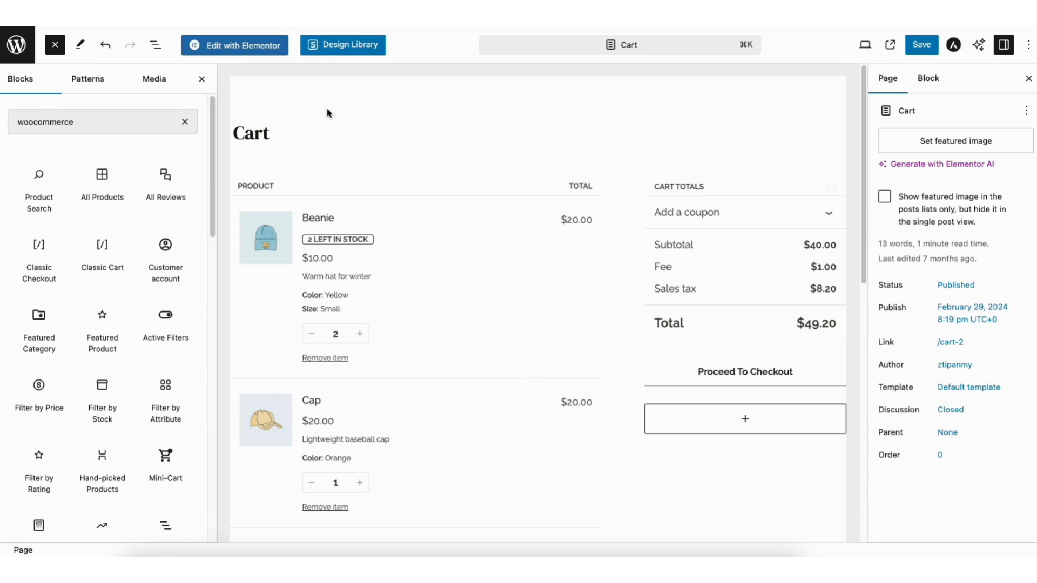
Open the Checkout page in the editor and preview block choices below Place Order without adding one
{"action": "left_click", "coordinate": [16, 48]}
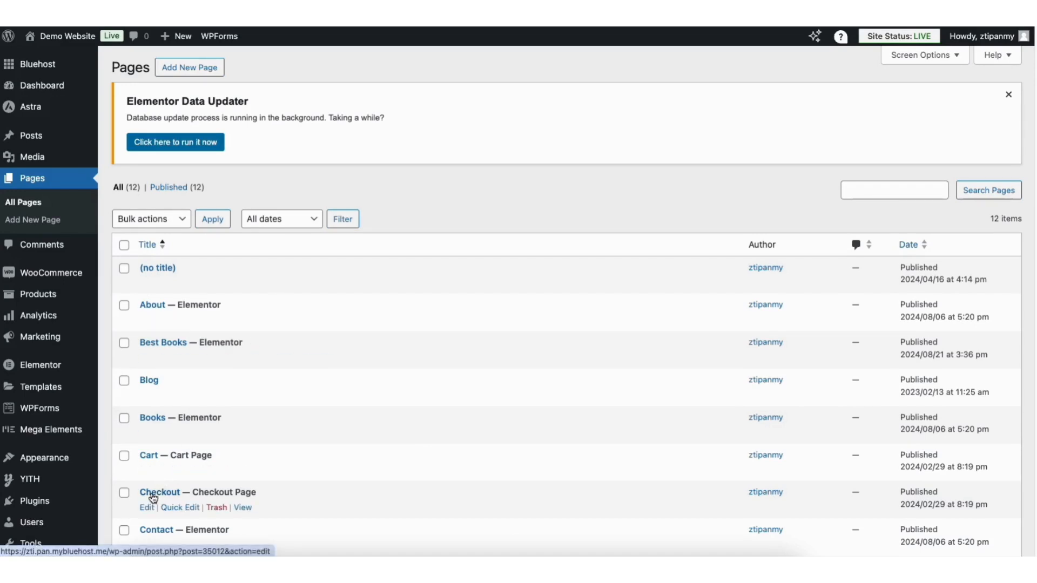
{"action": "left_click", "coordinate": [147, 508]}
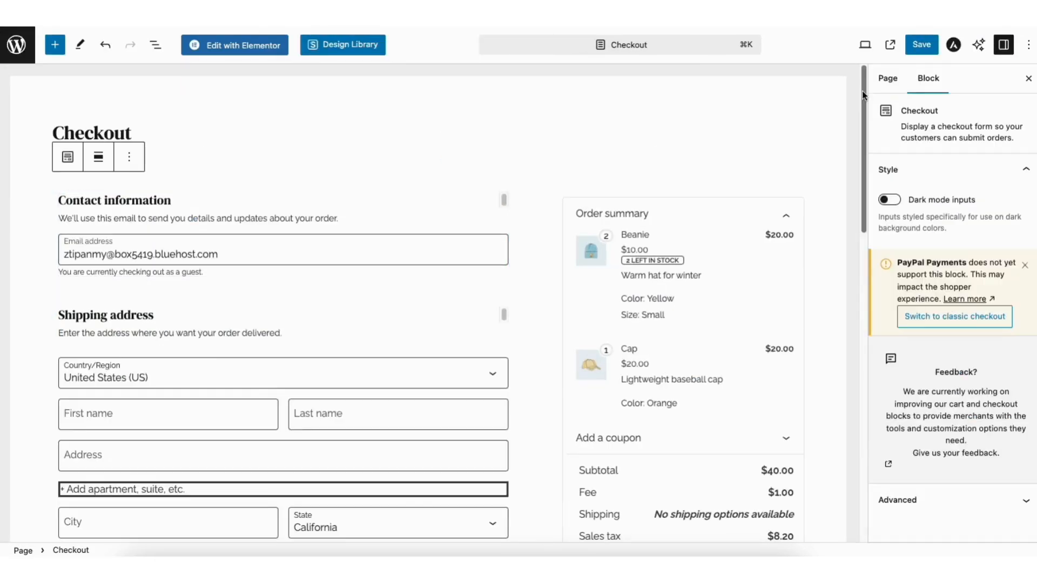
{"action": "left_click_drag", "start_coordinate": [862, 92], "coordinate": [821, 336]}
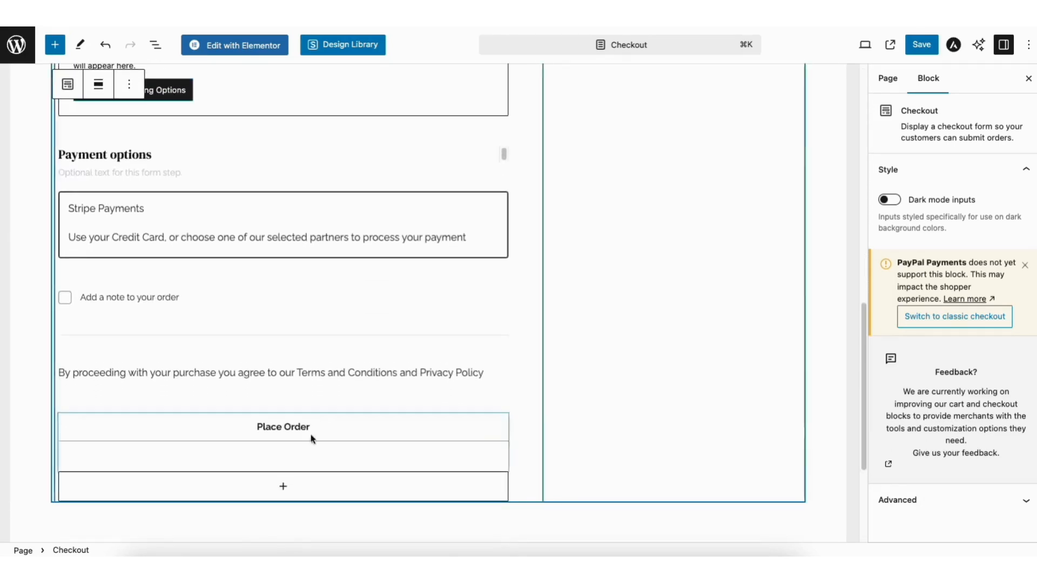
{"action": "left_click", "coordinate": [280, 488]}
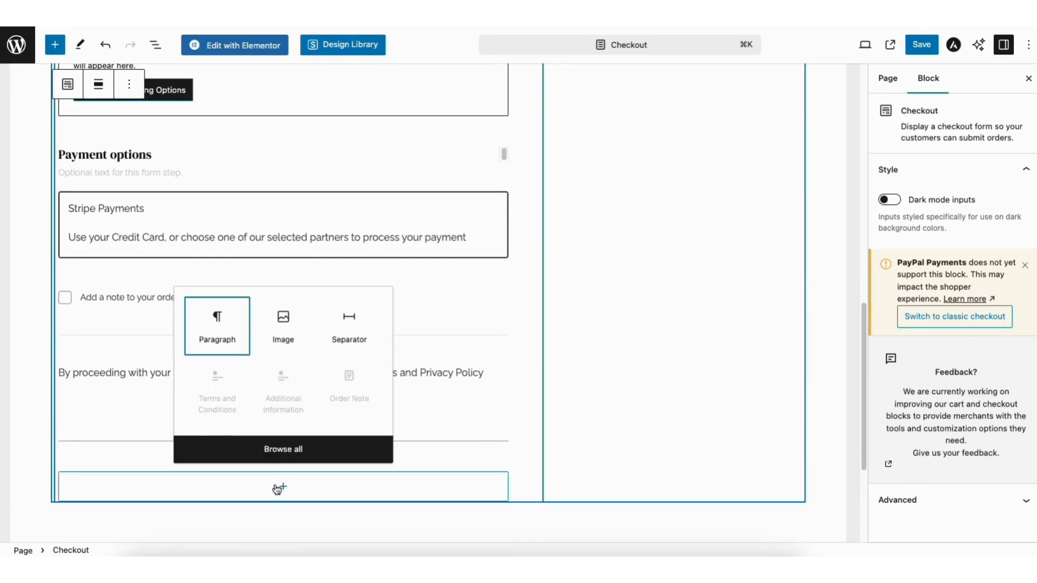
{"action": "left_click", "coordinate": [755, 426]}
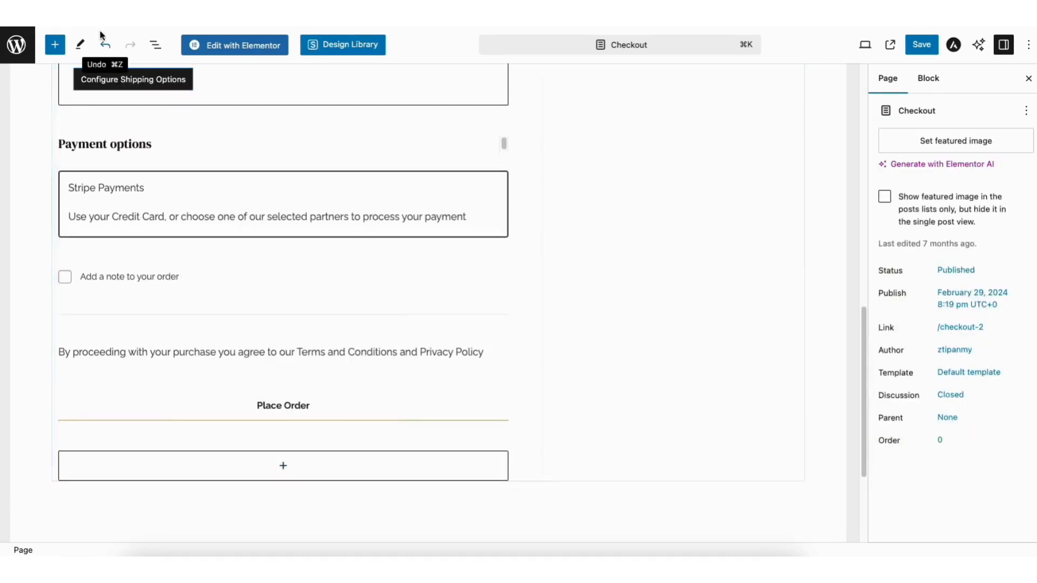
View the live My Account page and browse its Orders, Addresses and Account details sections
{"action": "left_click", "coordinate": [16, 47]}
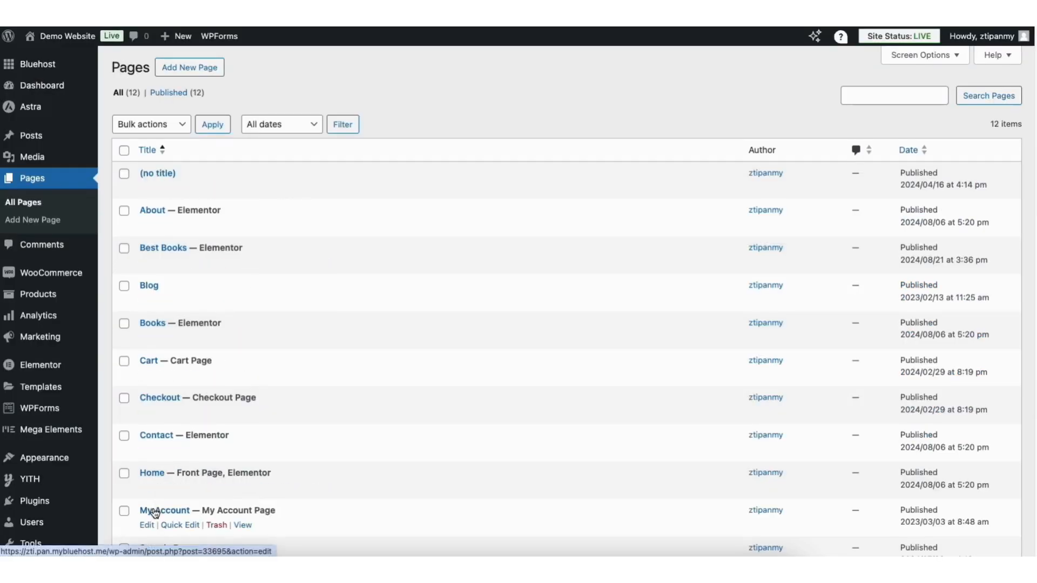
{"action": "left_click", "coordinate": [243, 526]}
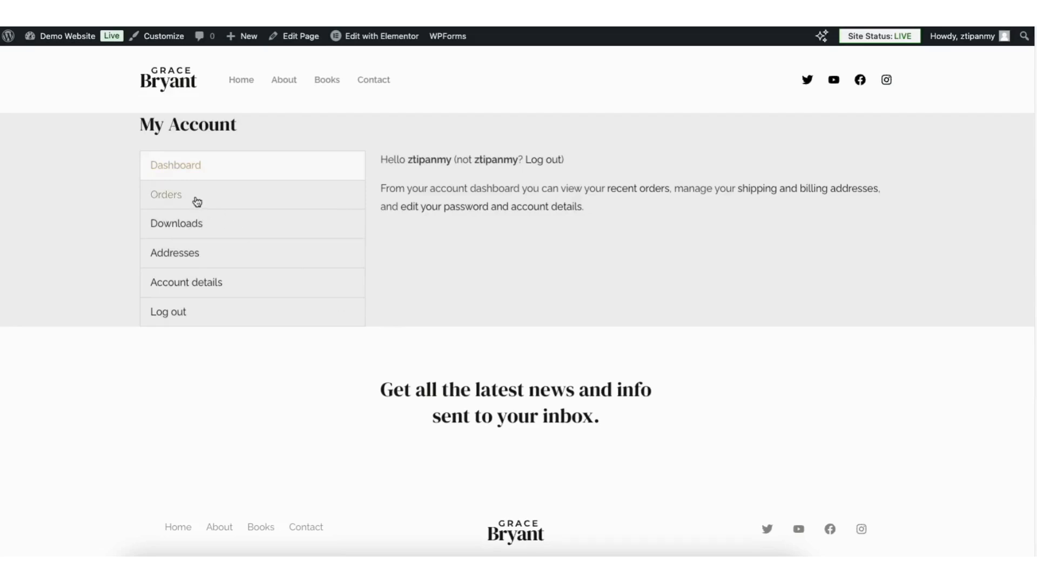
{"action": "left_click", "coordinate": [196, 201]}
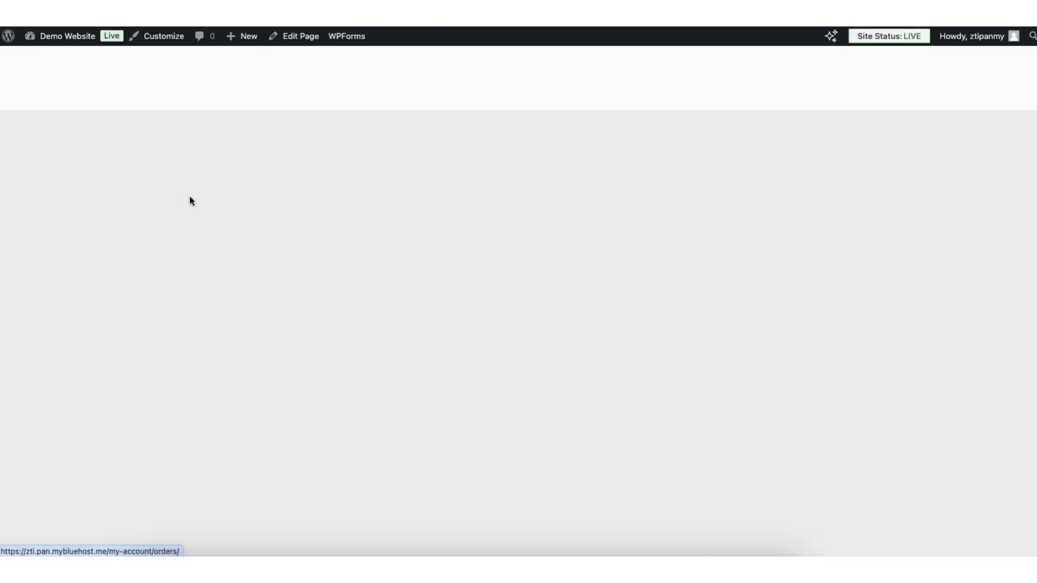
{"action": "left_click", "coordinate": [173, 258]}
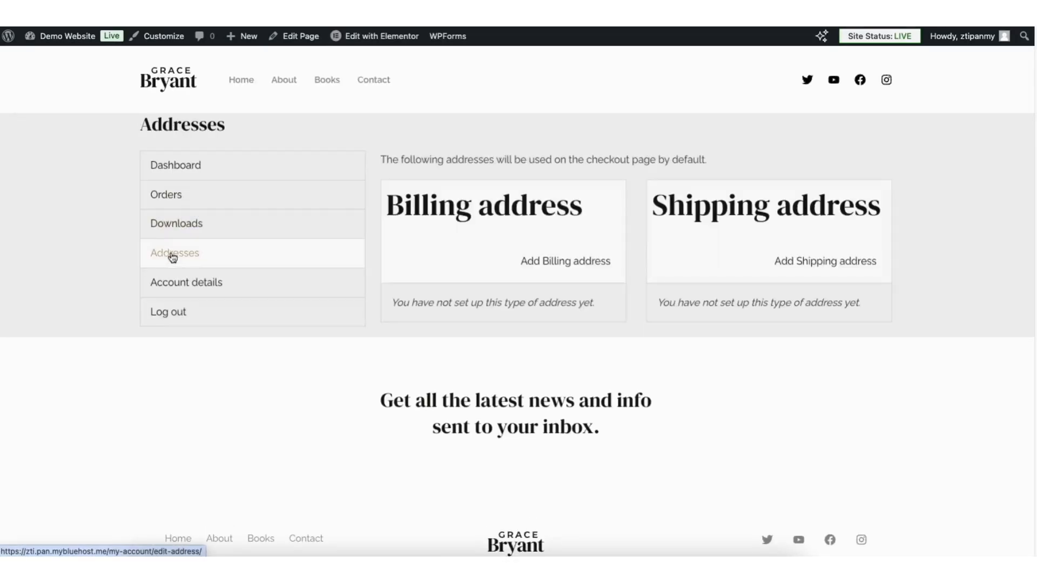
{"action": "left_click", "coordinate": [177, 282]}
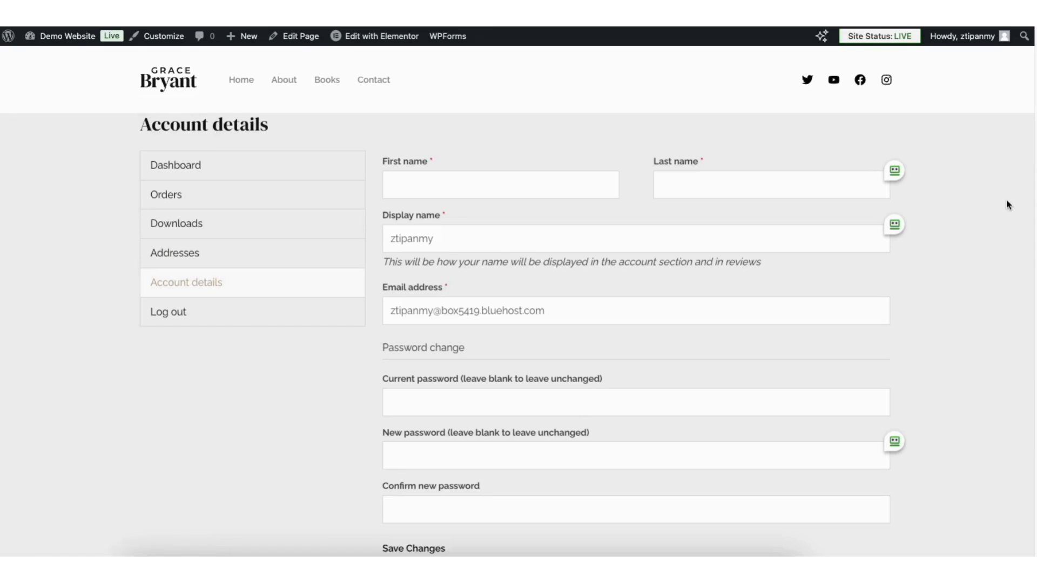
{"action": "mouse_move", "coordinate": [69, 38]}
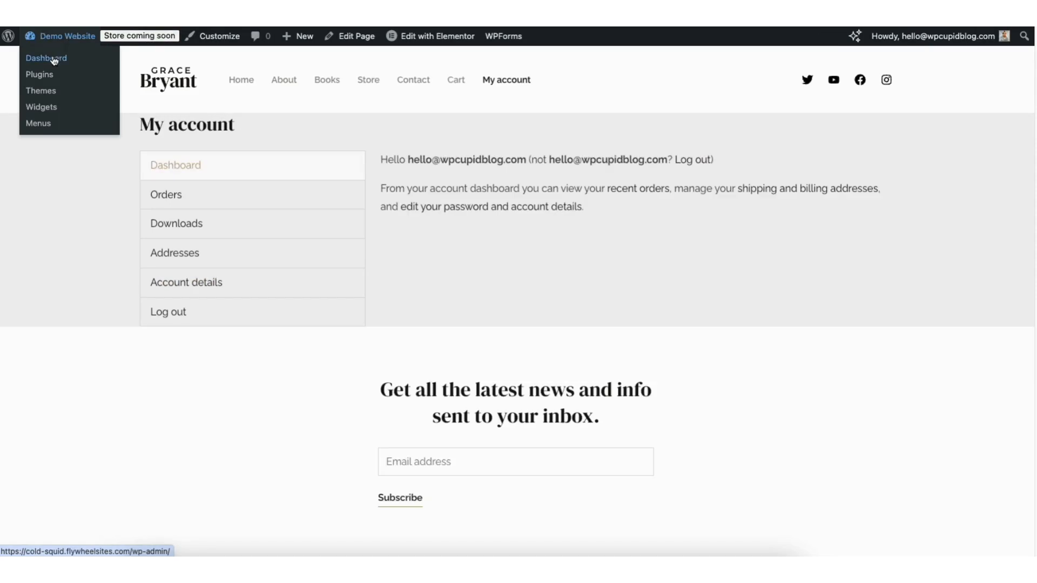
Visit the live Shop page and scroll through its three demo books
{"action": "left_click", "coordinate": [54, 61]}
{"action": "mouse_move", "coordinate": [54, 41]}
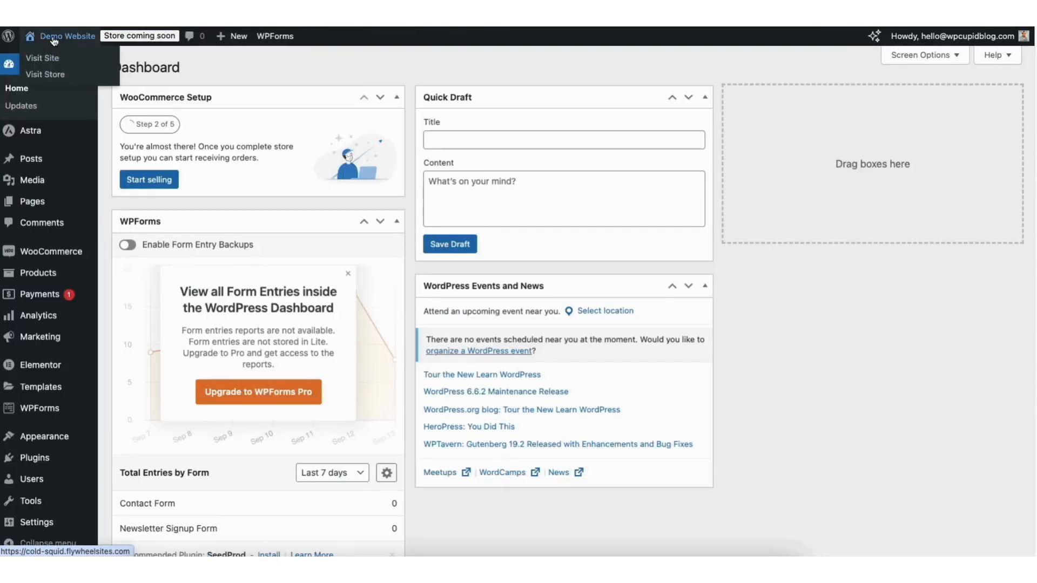
{"action": "left_click", "coordinate": [48, 77]}
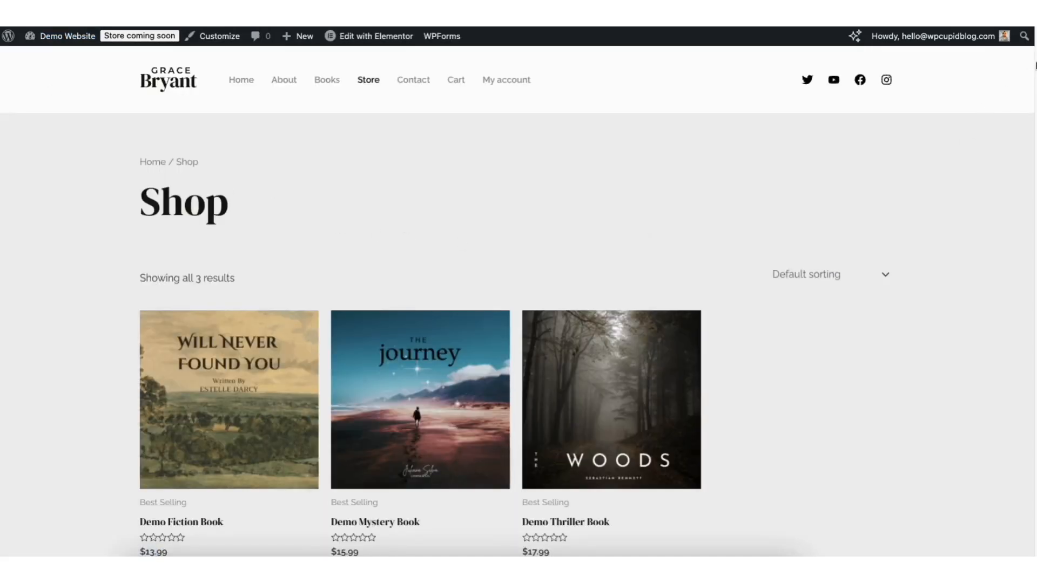
{"action": "scroll", "coordinate": [1032, 128], "scroll_direction": "down", "scroll_amount": 5}
{"action": "scroll", "coordinate": [1031, 128], "scroll_direction": "down", "scroll_amount": 7}
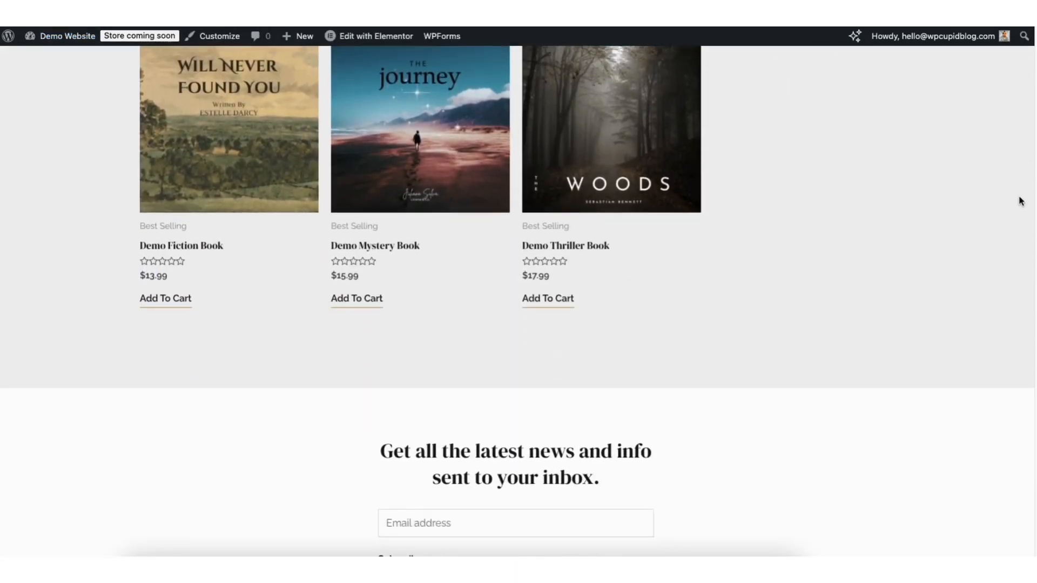
{"action": "scroll", "coordinate": [999, 329], "scroll_direction": "down", "scroll_amount": 2}
{"action": "scroll", "coordinate": [988, 297], "scroll_direction": "up", "scroll_amount": 10}
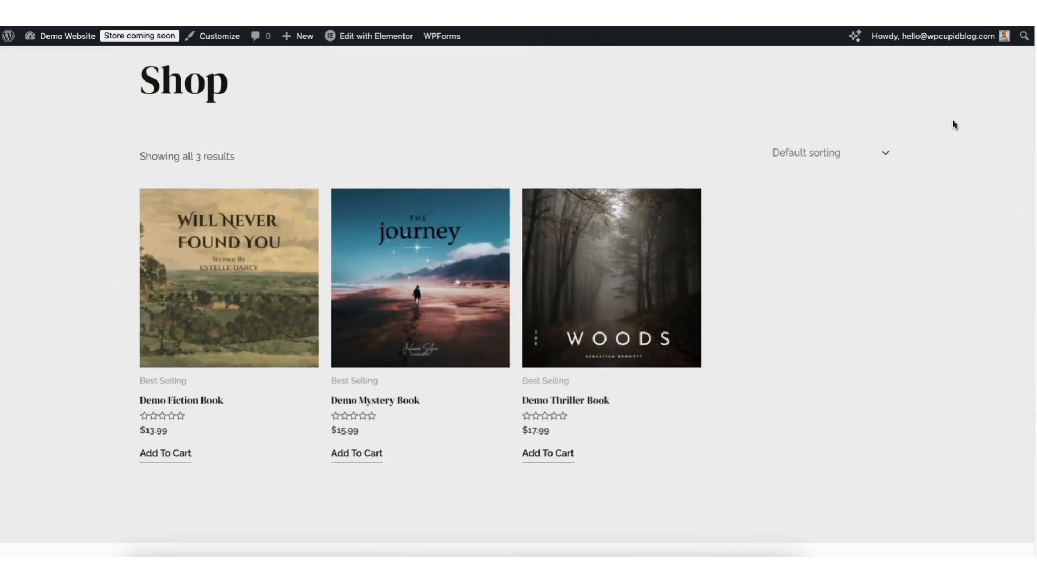
{"action": "scroll", "coordinate": [594, 173], "scroll_direction": "up", "scroll_amount": 3}
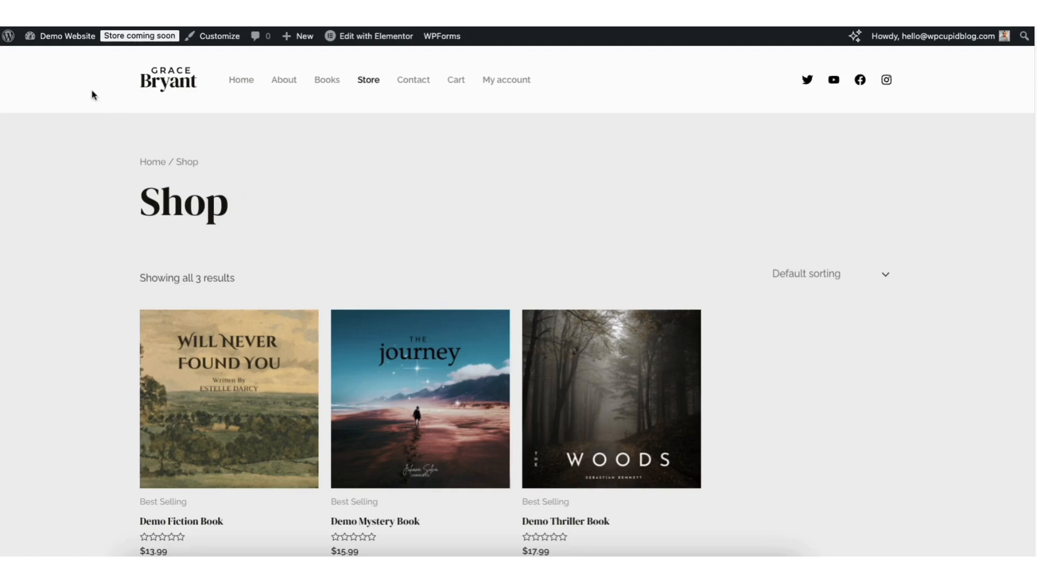
Return to the WordPress admin Dashboard
{"action": "mouse_move", "coordinate": [50, 41]}
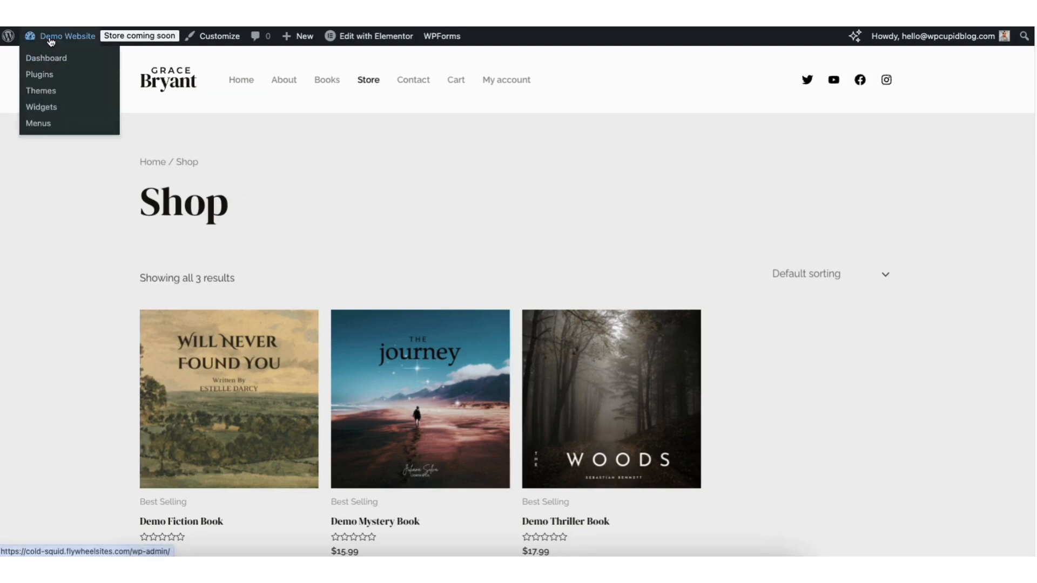
{"action": "left_click", "coordinate": [50, 59]}
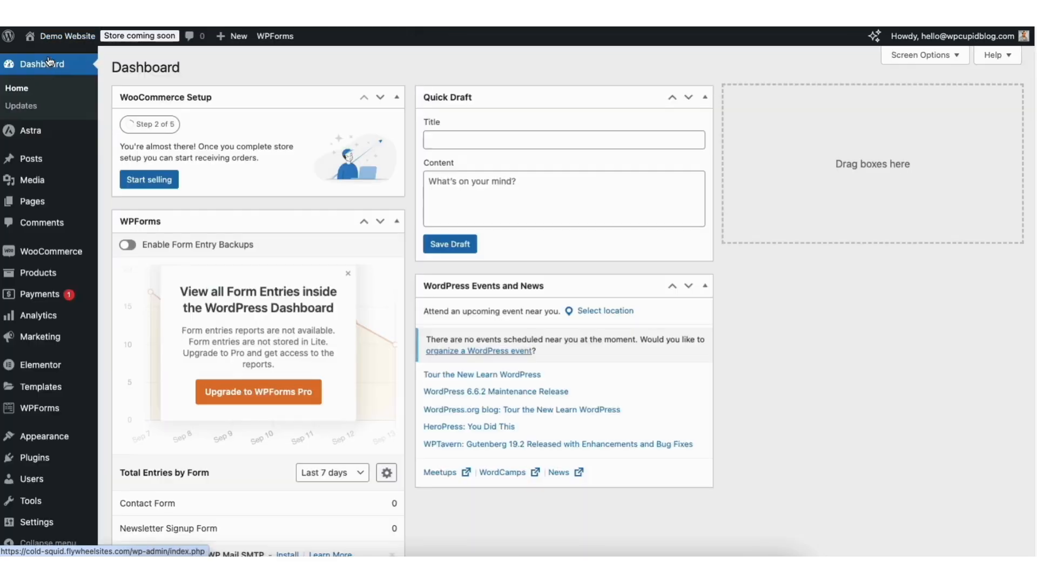
{"action": "mouse_move", "coordinate": [38, 259]}
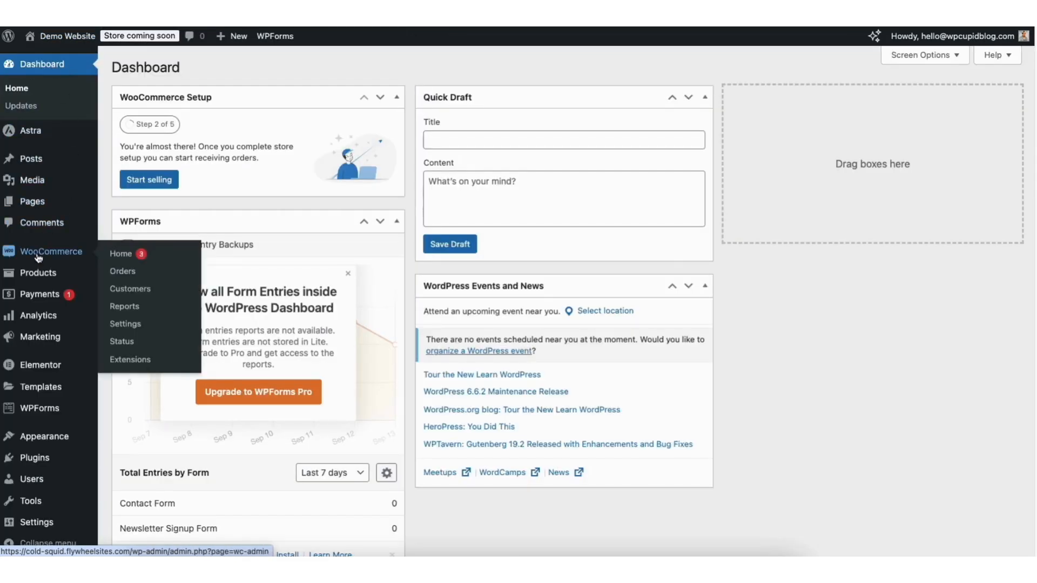
In WooCommerce General settings, keep selling to all countries and Shop country/region as default location
{"action": "left_click", "coordinate": [125, 324]}
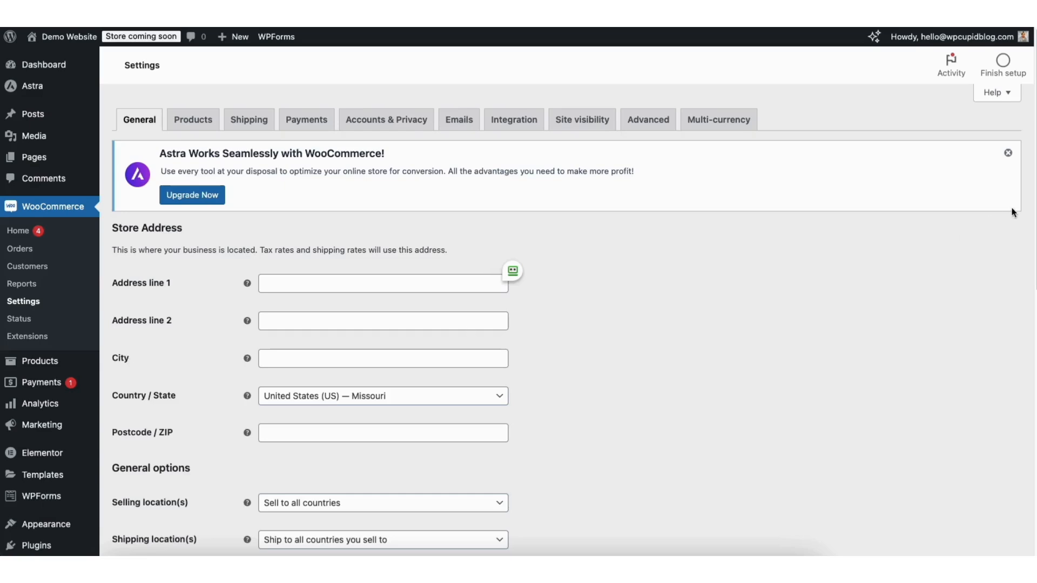
{"action": "scroll", "coordinate": [1023, 244], "scroll_direction": "down", "scroll_amount": 2}
{"action": "scroll", "coordinate": [1022, 243], "scroll_direction": "down", "scroll_amount": 2}
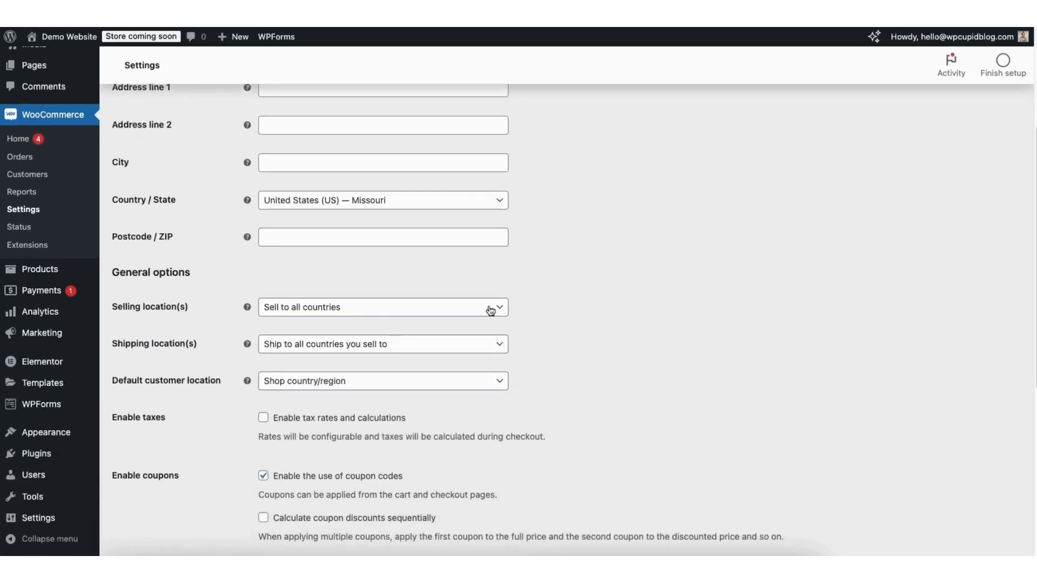
{"action": "left_click", "coordinate": [313, 308]}
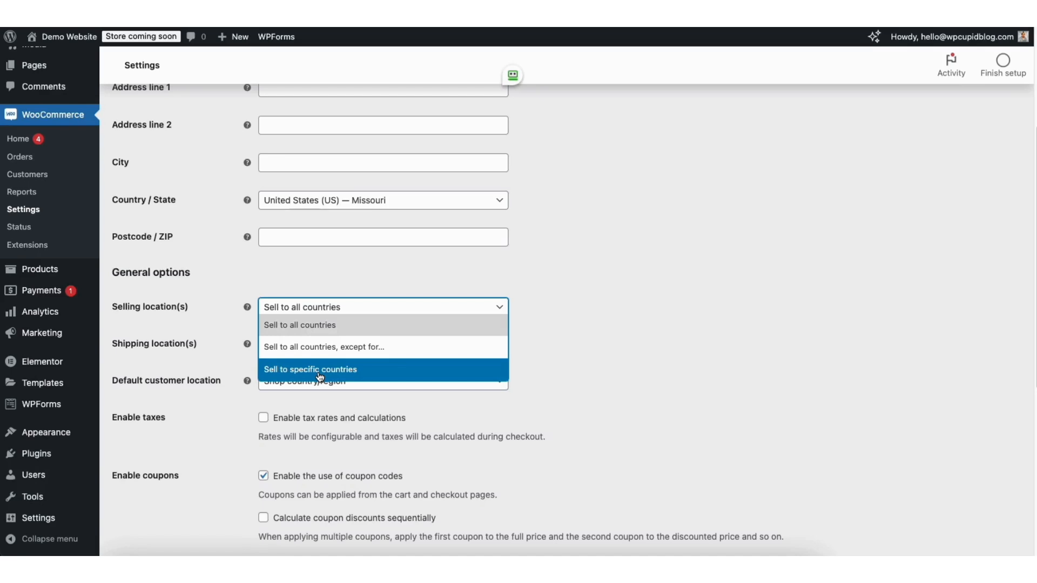
{"action": "left_click", "coordinate": [609, 338]}
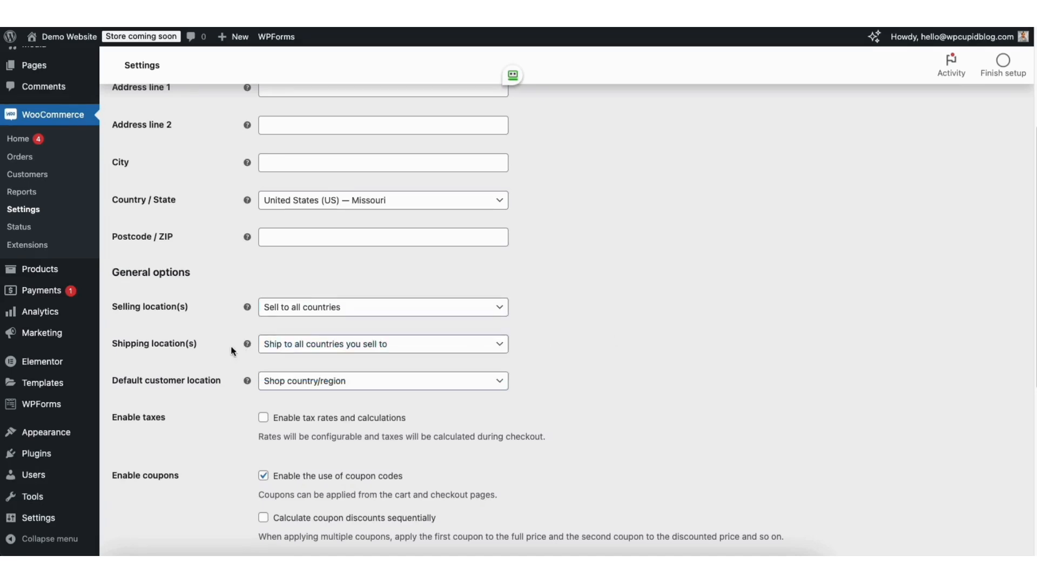
{"action": "left_click", "coordinate": [330, 350]}
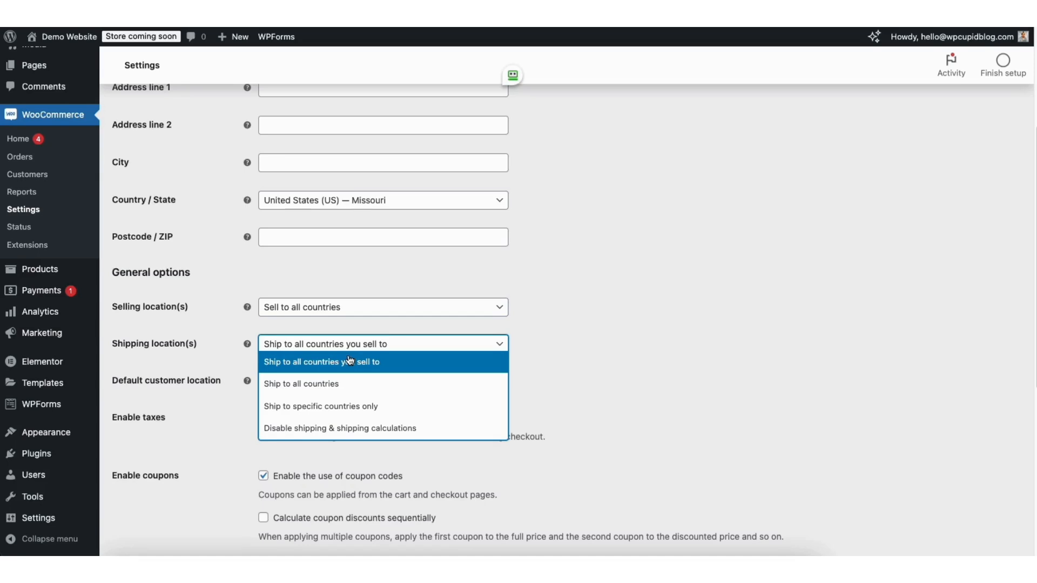
{"action": "left_click", "coordinate": [562, 364]}
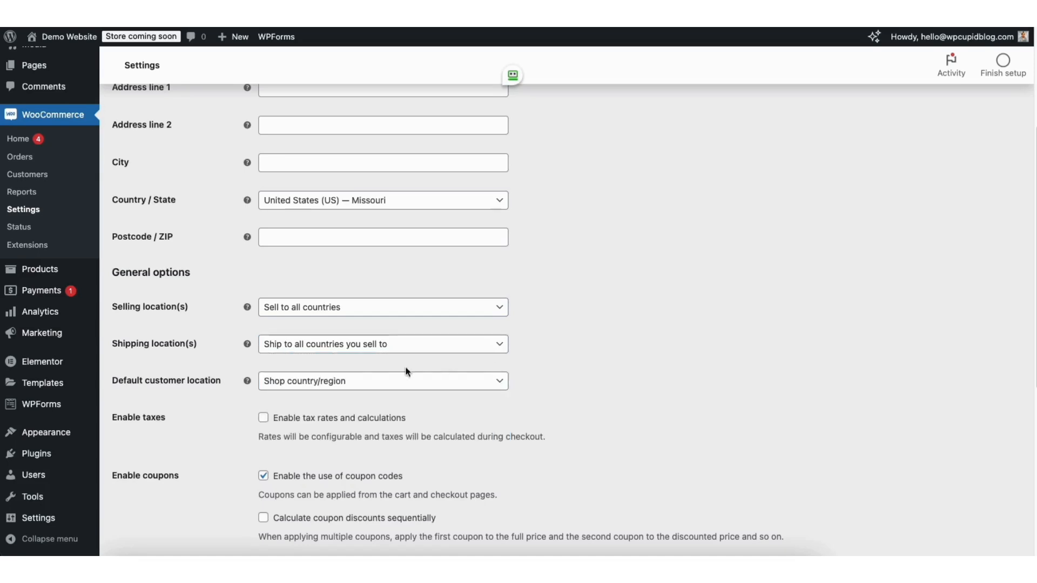
{"action": "left_click", "coordinate": [337, 384]}
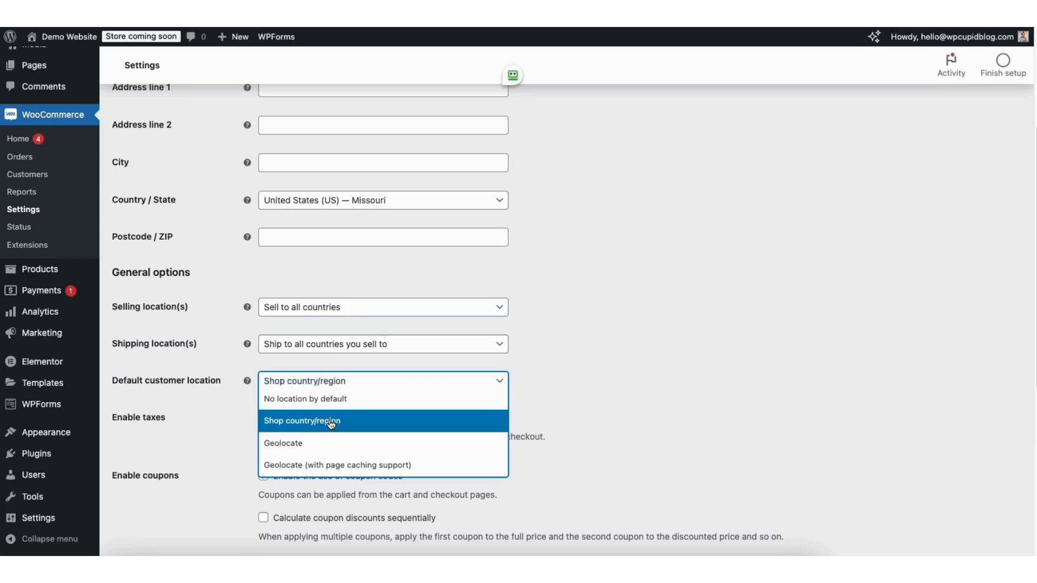
{"action": "left_click", "coordinate": [605, 375]}
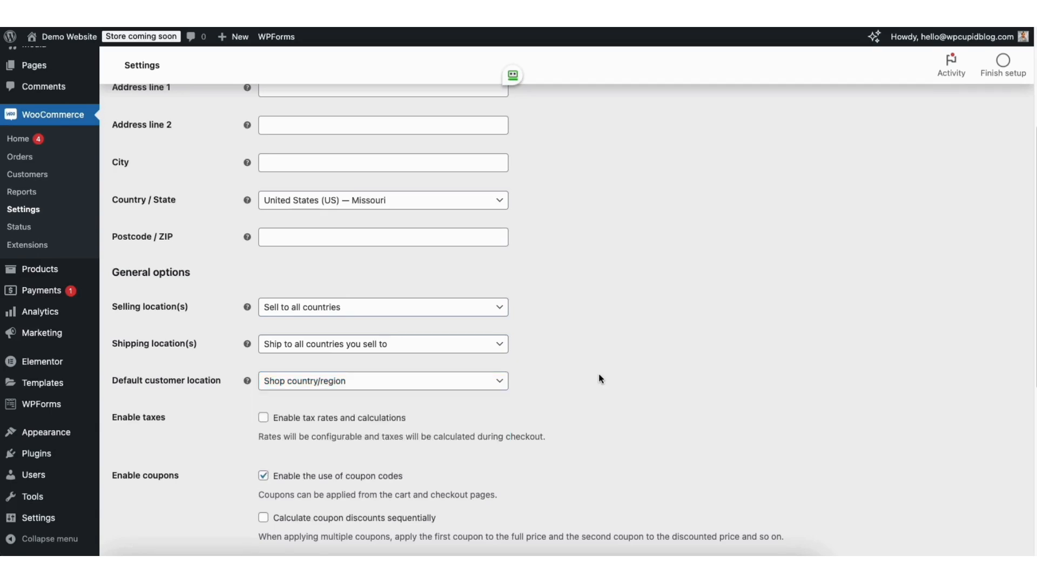
Enable tax rates and calculations, keeping coupon codes on and US dollar as currency
{"action": "left_click", "coordinate": [263, 418]}
{"action": "scroll", "coordinate": [999, 319], "scroll_direction": "down", "scroll_amount": 5}
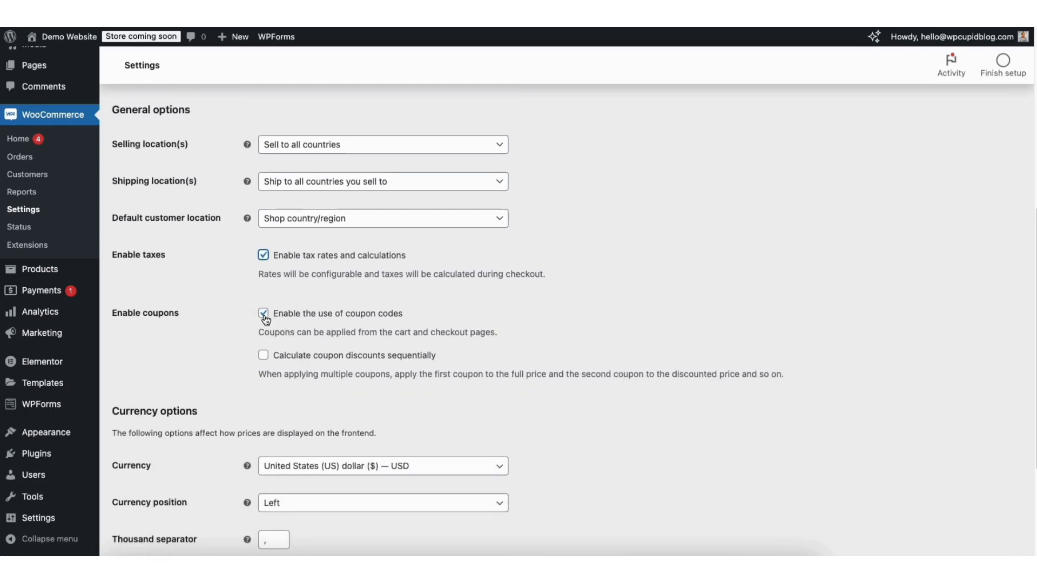
{"action": "left_click", "coordinate": [265, 317]}
{"action": "left_click", "coordinate": [264, 316]}
{"action": "scroll", "coordinate": [1010, 416], "scroll_direction": "down", "scroll_amount": 3}
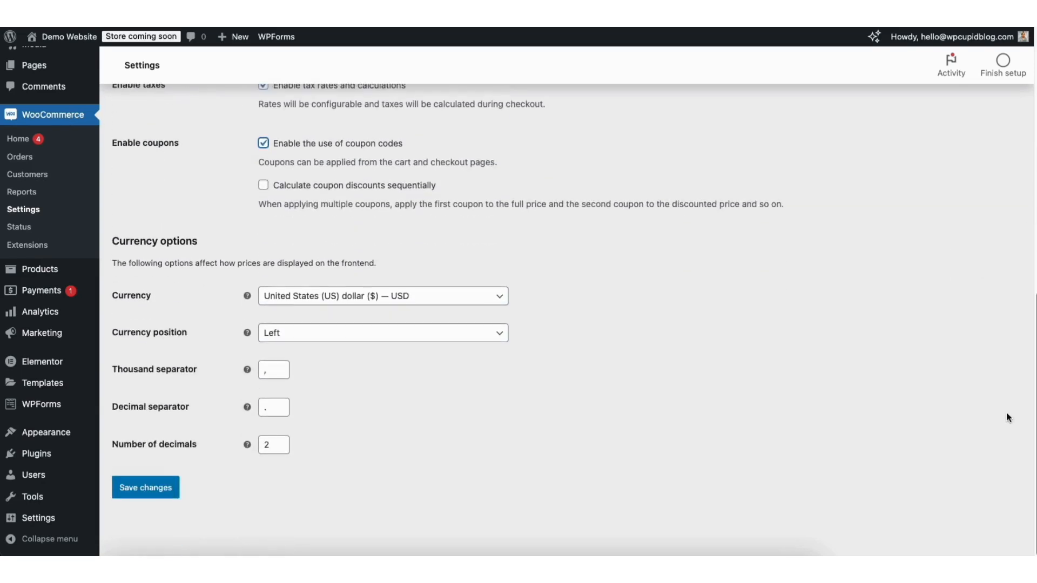
{"action": "left_click", "coordinate": [331, 296]}
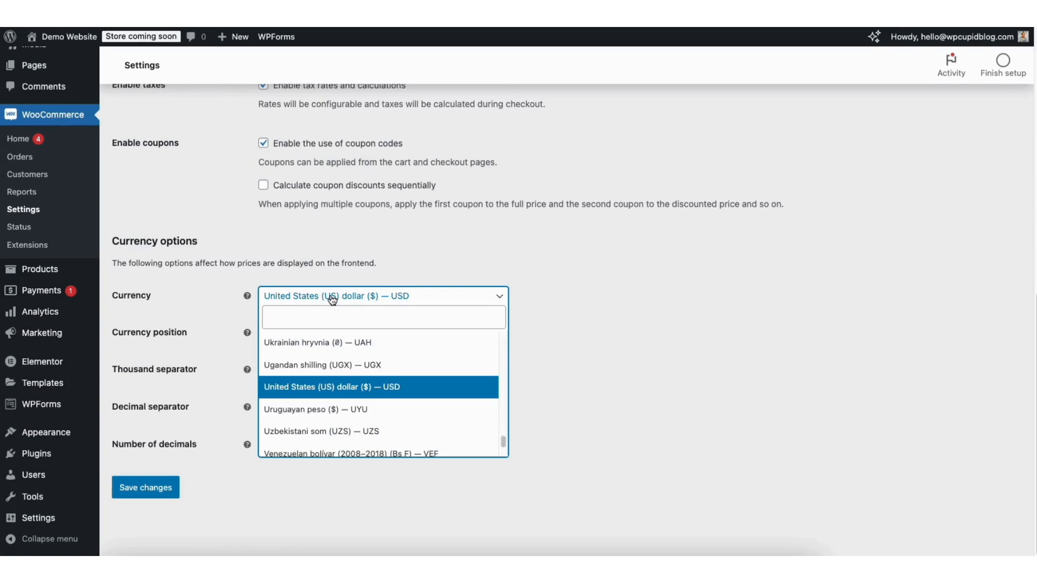
{"action": "left_click", "coordinate": [617, 349]}
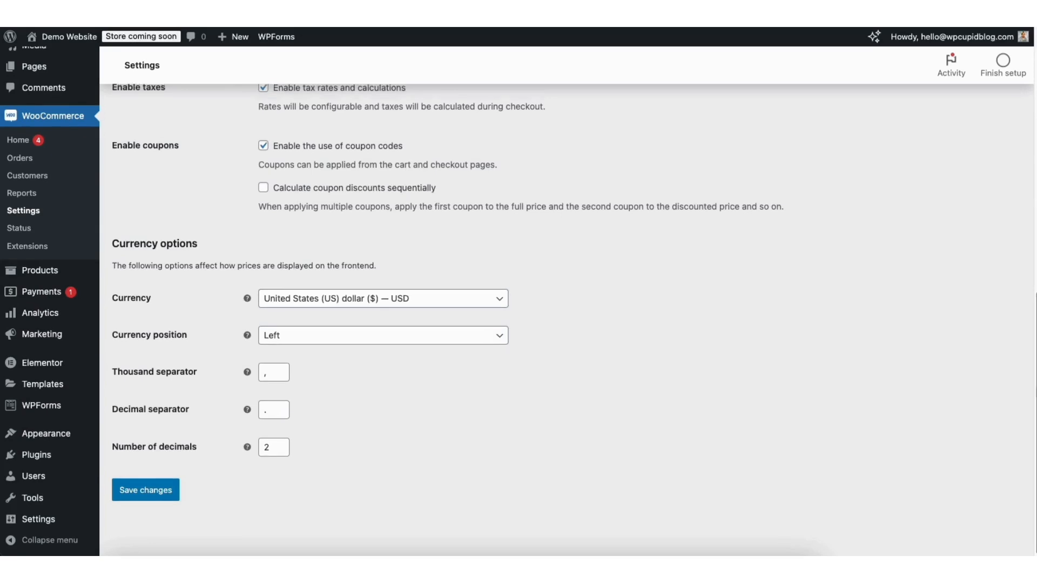
{"action": "scroll", "coordinate": [567, 291], "scroll_direction": "up", "scroll_amount": 15}
{"action": "left_click", "coordinate": [195, 121]}
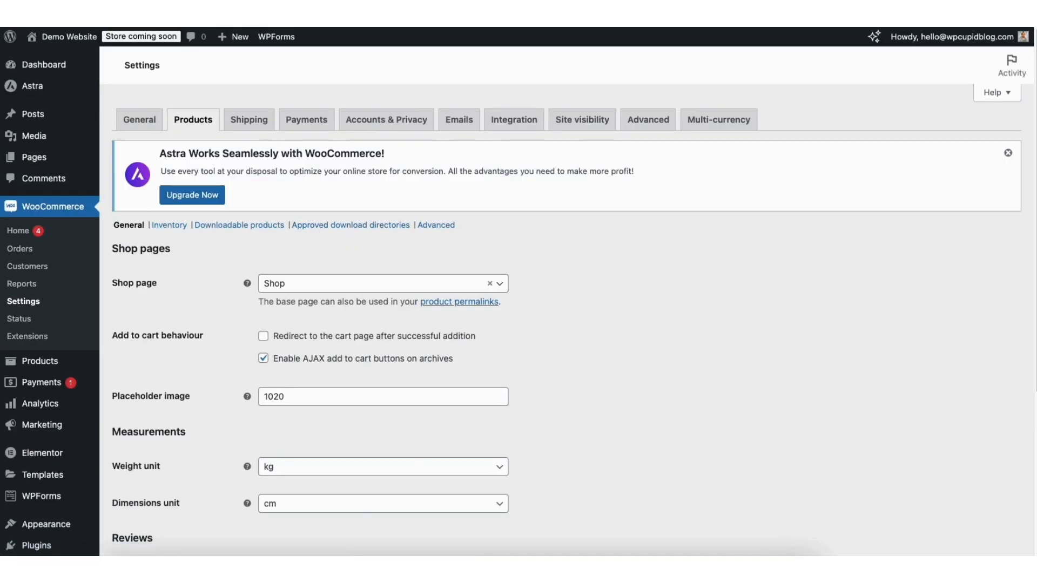
Scroll through the Products and Accounts & Privacy settings, then go to the Emails tab
{"action": "scroll", "coordinate": [1008, 180], "scroll_direction": "down", "scroll_amount": 5}
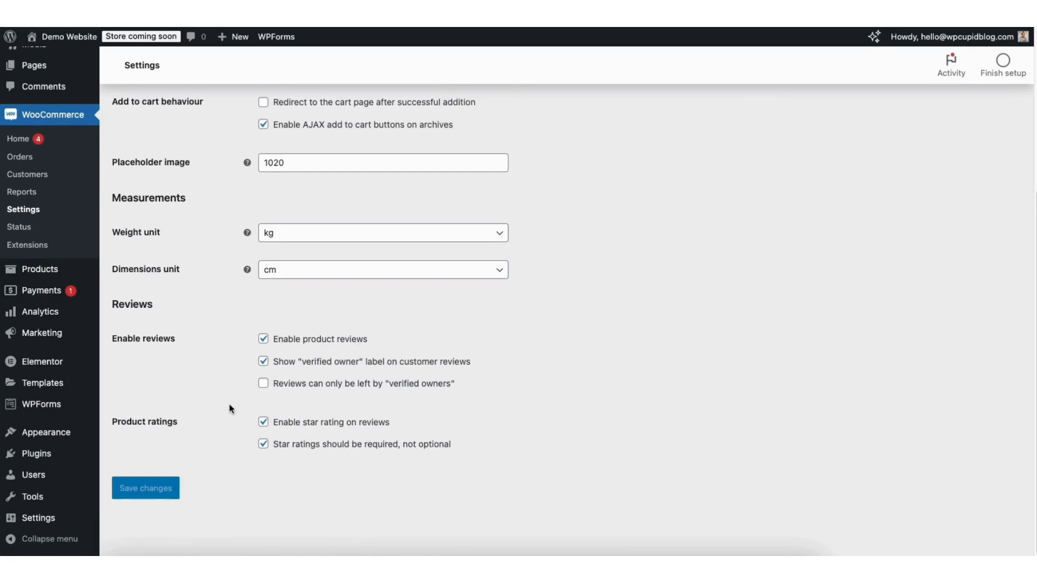
{"action": "scroll", "coordinate": [821, 128], "scroll_direction": "up", "scroll_amount": 5}
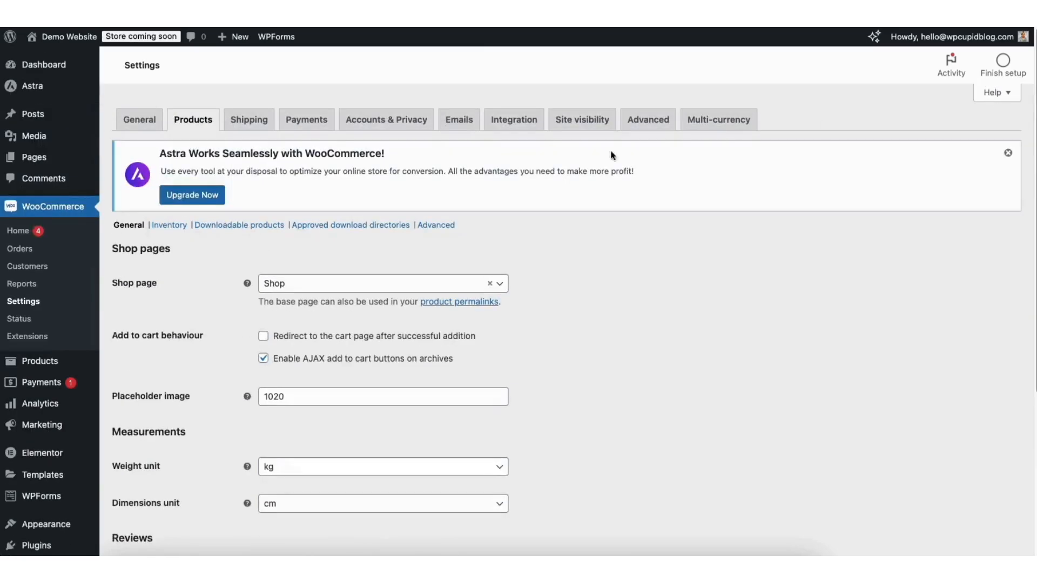
{"action": "left_click", "coordinate": [373, 121]}
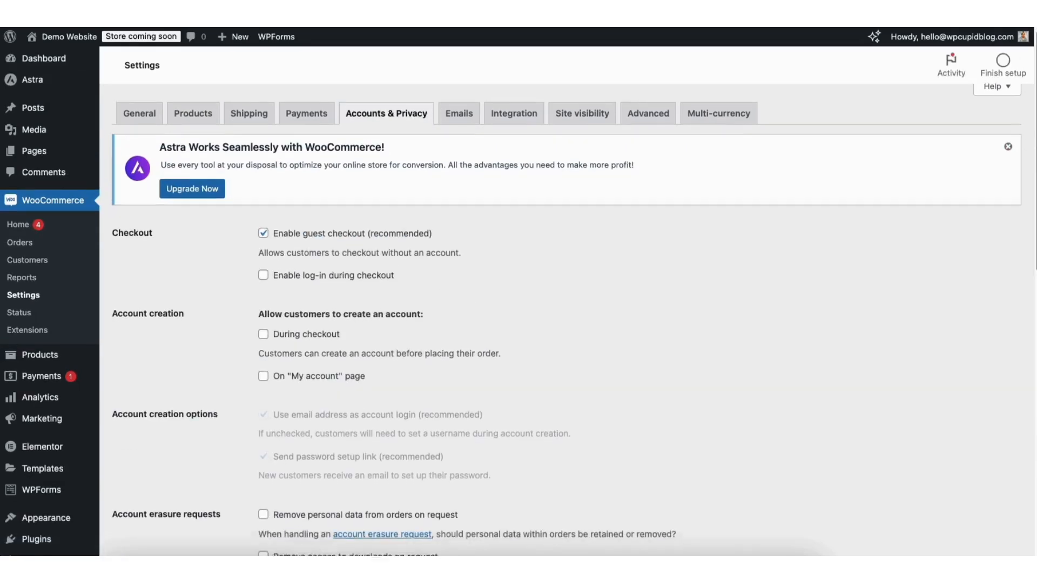
{"action": "scroll", "coordinate": [999, 189], "scroll_direction": "down", "scroll_amount": 3}
{"action": "scroll", "coordinate": [1005, 236], "scroll_direction": "down", "scroll_amount": 5}
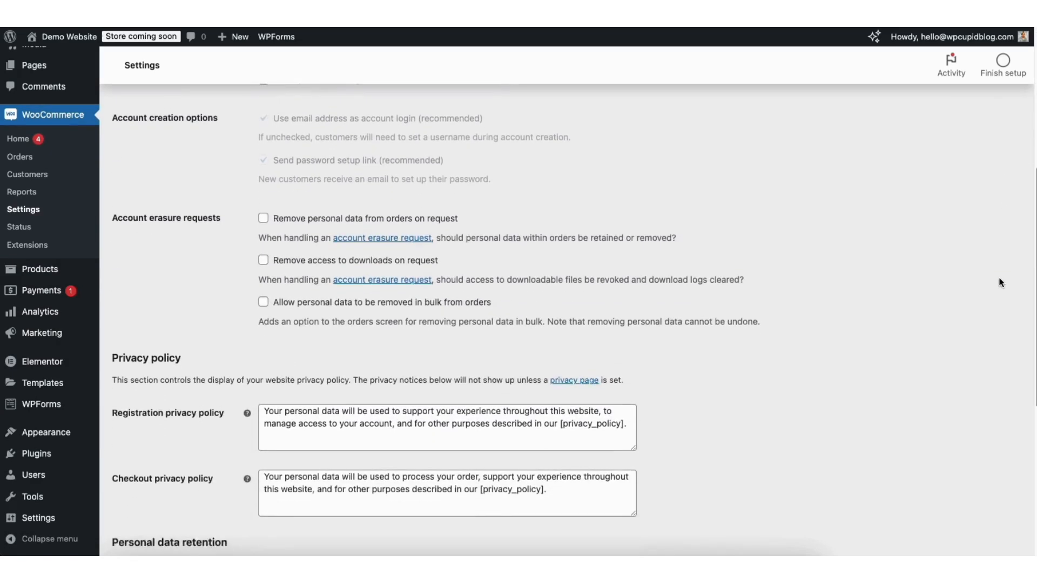
{"action": "scroll", "coordinate": [993, 345], "scroll_direction": "down", "scroll_amount": 5}
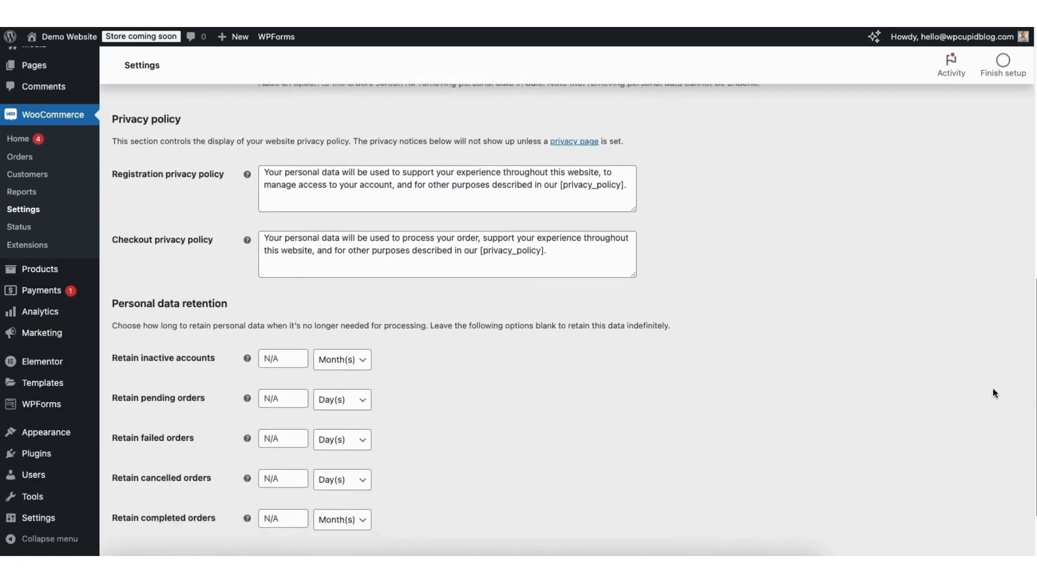
{"action": "scroll", "coordinate": [990, 389], "scroll_direction": "up", "scroll_amount": 4}
{"action": "scroll", "coordinate": [989, 364], "scroll_direction": "up", "scroll_amount": 10}
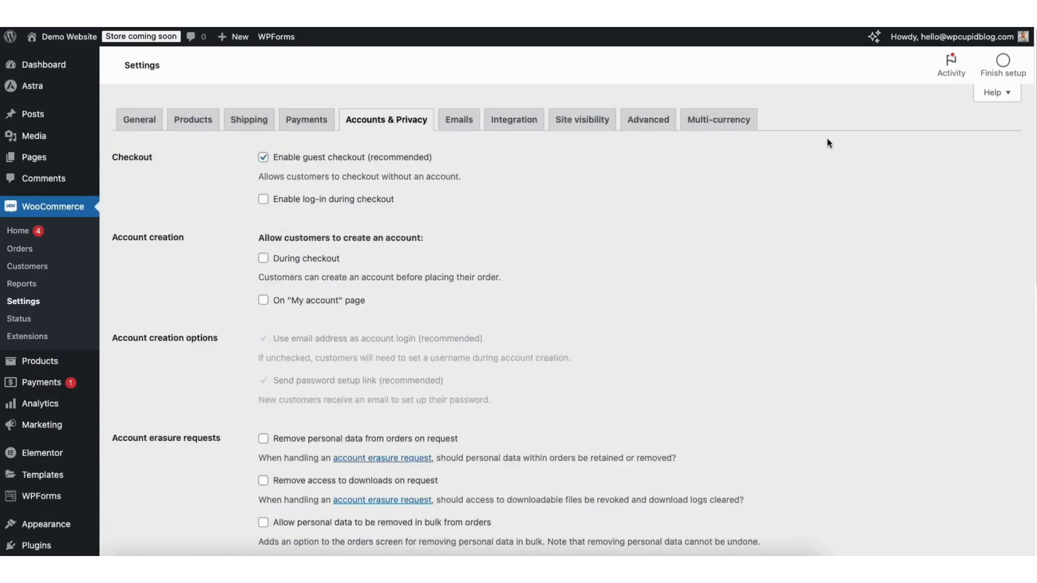
{"action": "left_click", "coordinate": [460, 123]}
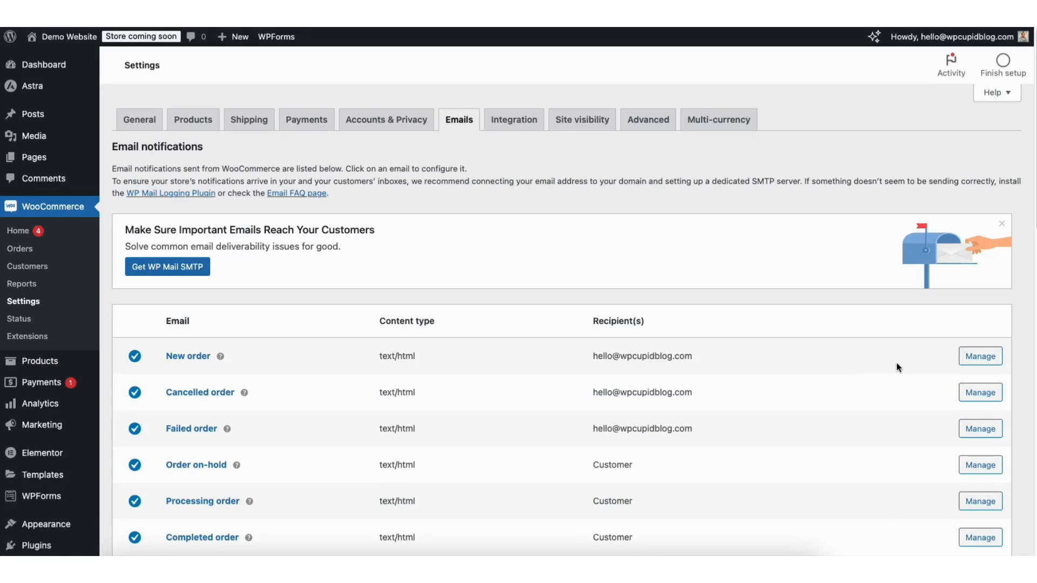
Check the New order email's settings, then switch to the Tax tab
{"action": "left_click", "coordinate": [980, 357]}
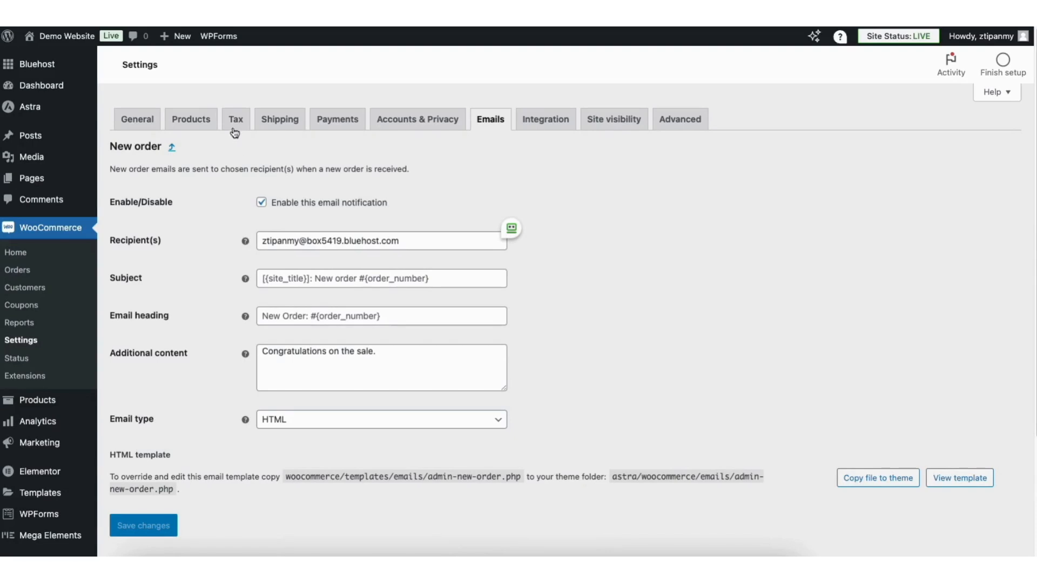
{"action": "left_click", "coordinate": [236, 125]}
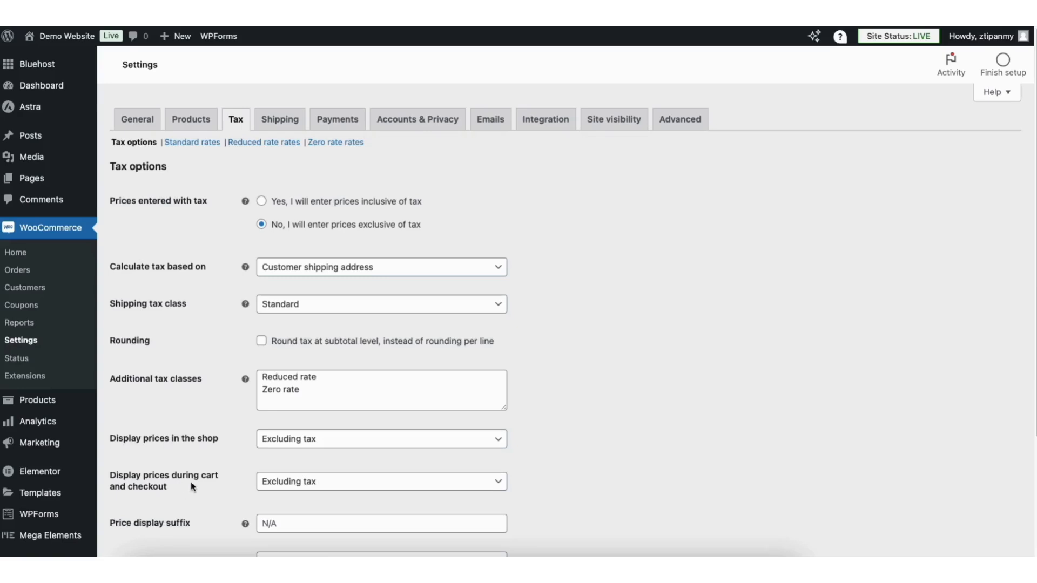
Keep shop and cart prices excluding tax, taxed on customer shipping address, then open Standard rates
{"action": "left_click", "coordinate": [299, 443]}
{"action": "left_click", "coordinate": [299, 442]}
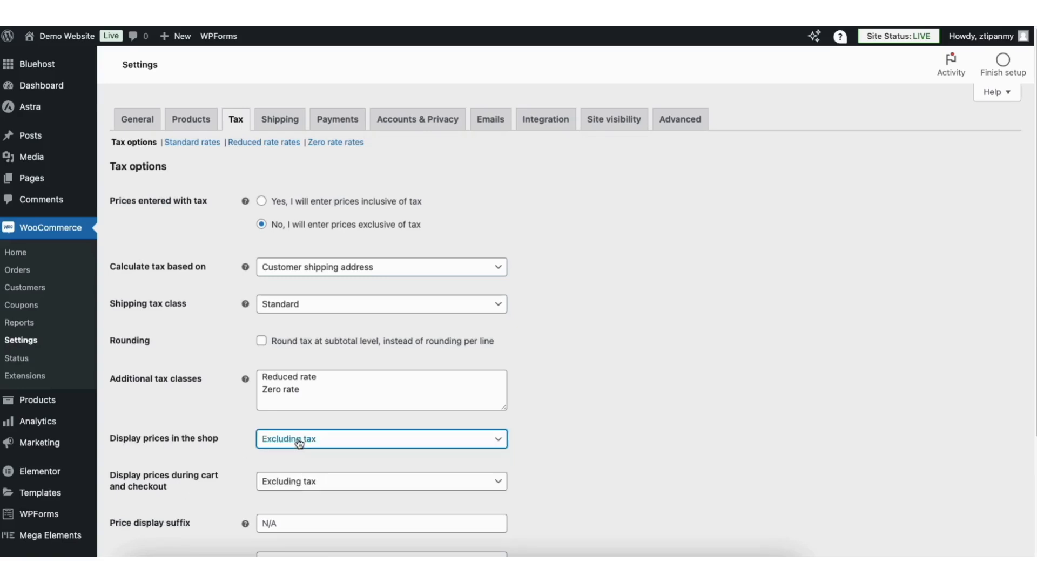
{"action": "left_click", "coordinate": [301, 486]}
{"action": "left_click", "coordinate": [300, 487]}
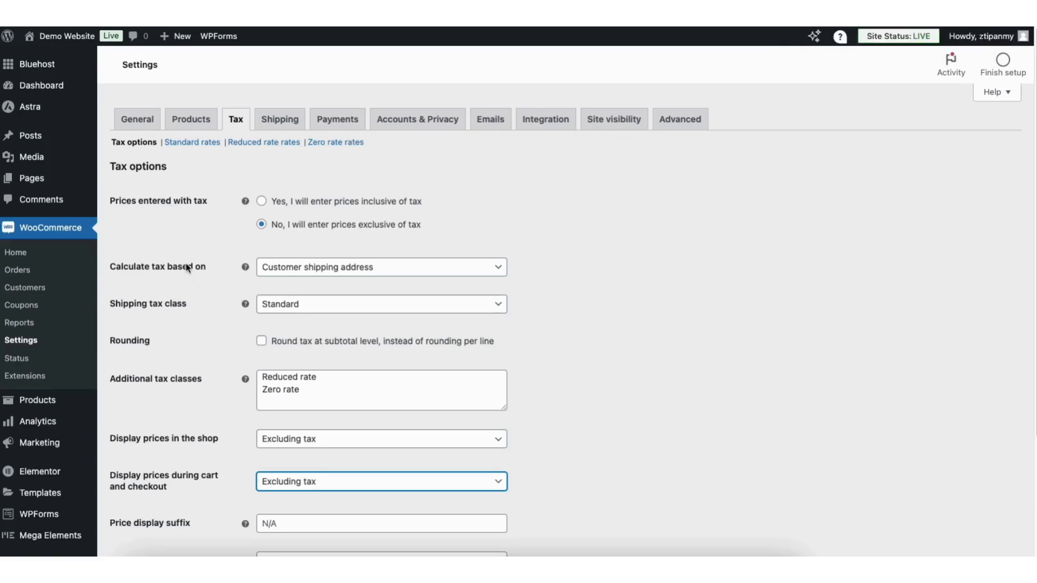
{"action": "left_click", "coordinate": [317, 270]}
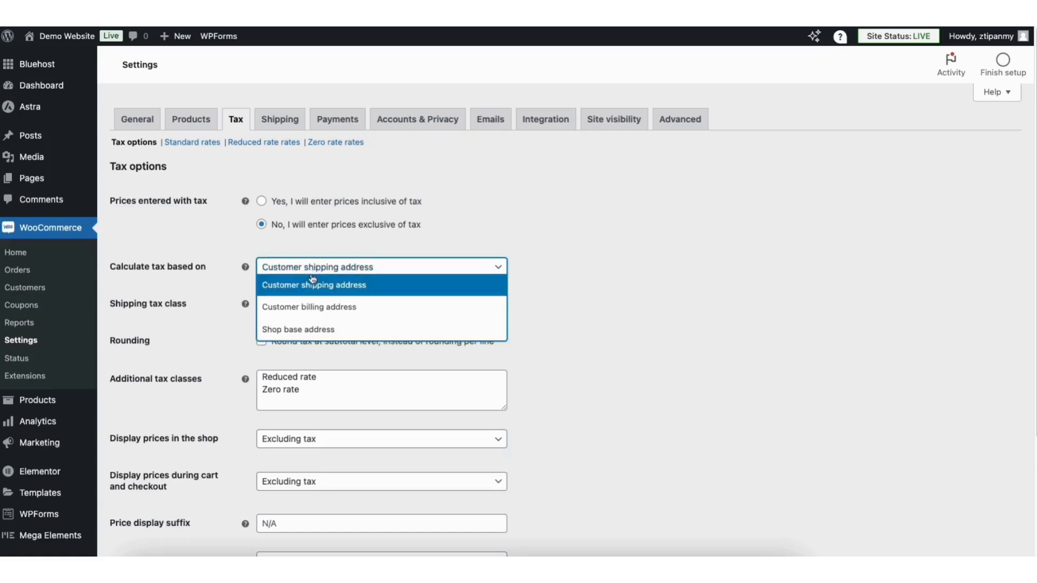
{"action": "left_click", "coordinate": [306, 276]}
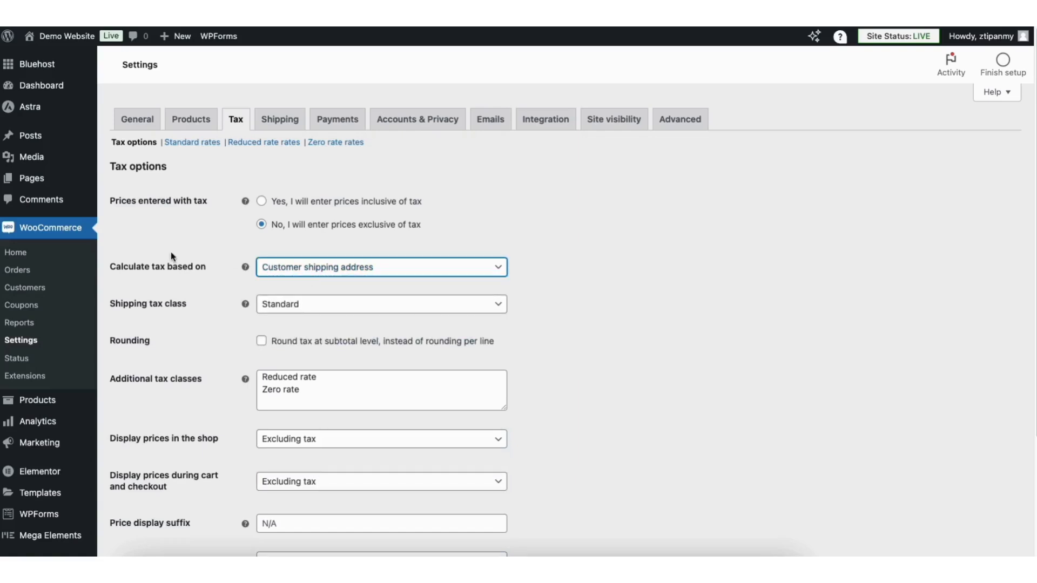
{"action": "left_click", "coordinate": [202, 250]}
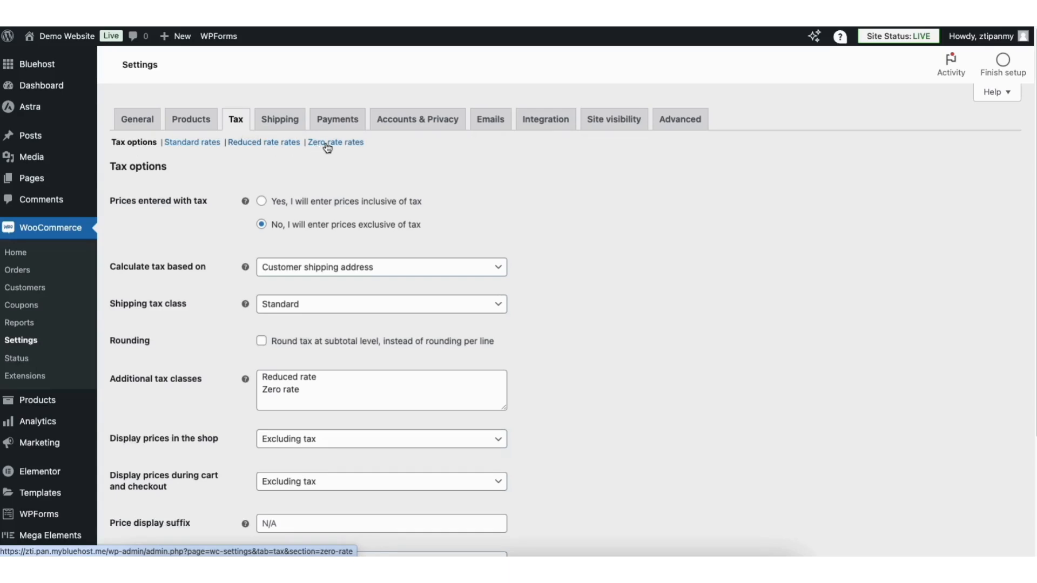
{"action": "left_click", "coordinate": [209, 147]}
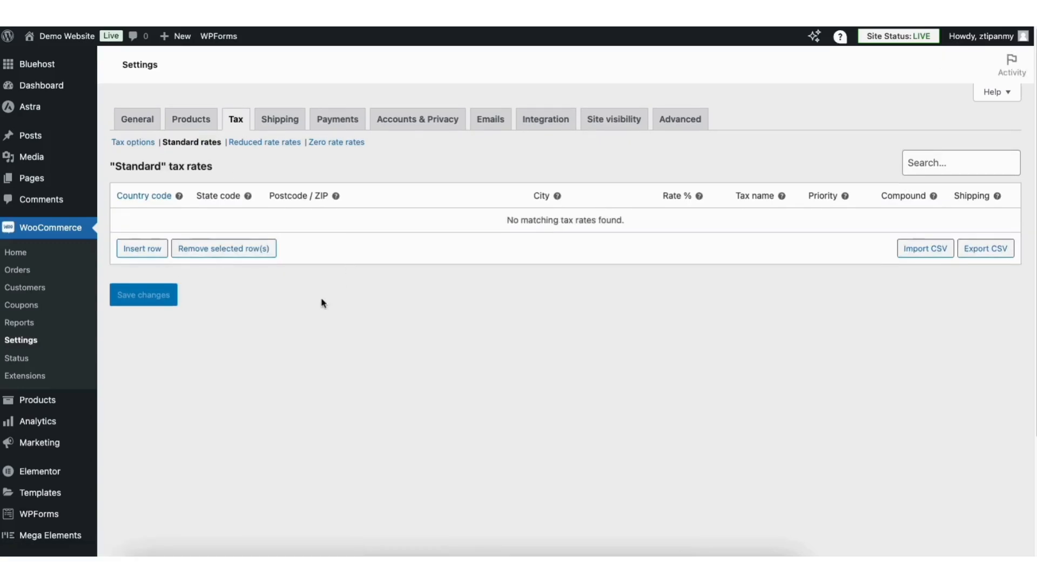
Insert a tax rate row for US, GA, 30305, Atlanta at 8.9%
{"action": "left_click", "coordinate": [147, 249]}
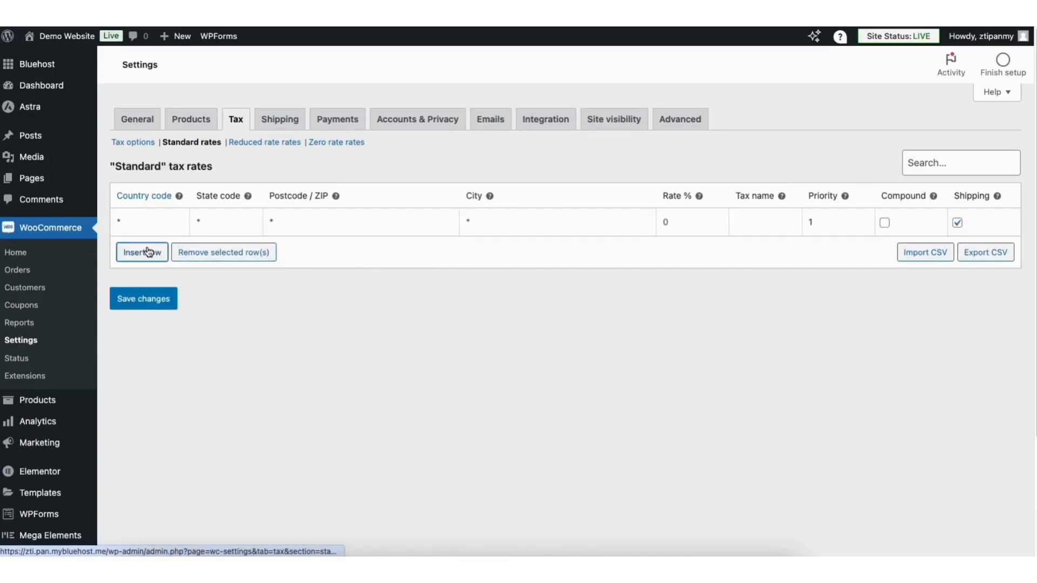
{"action": "left_click", "coordinate": [136, 219]}
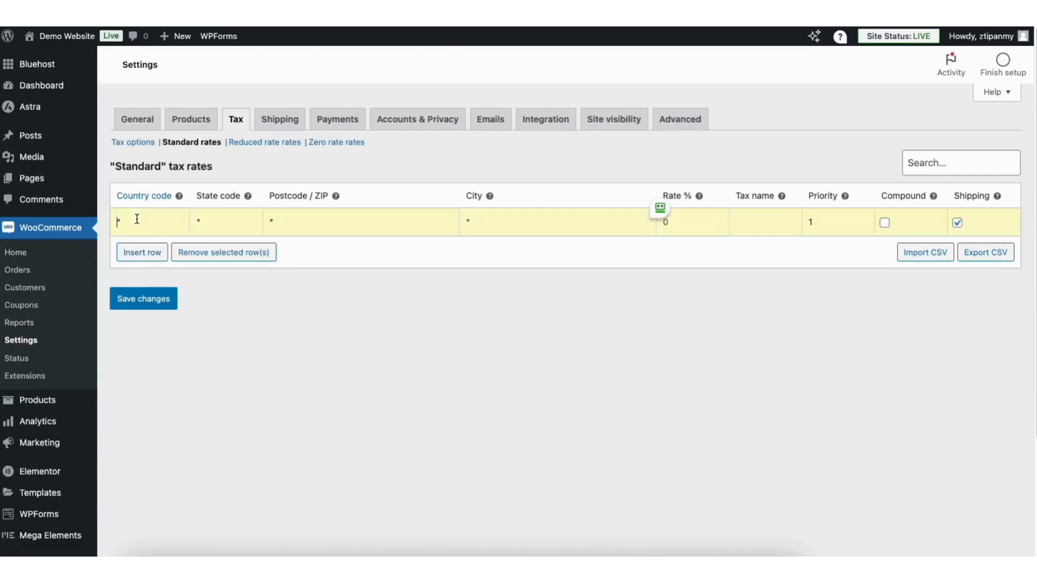
{"action": "type", "text": "US"}
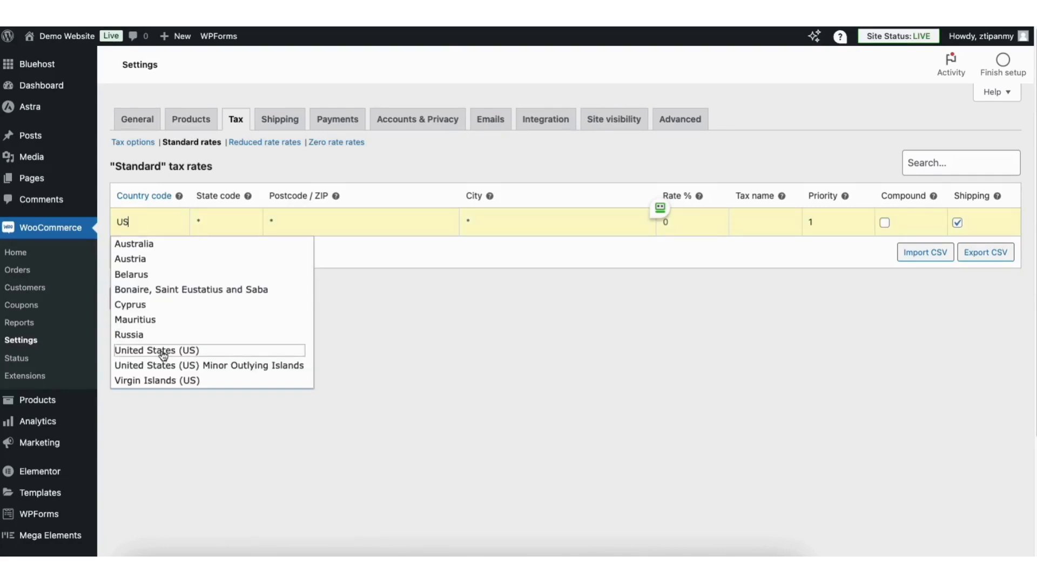
{"action": "left_click", "coordinate": [162, 352]}
{"action": "left_click", "coordinate": [223, 218]}
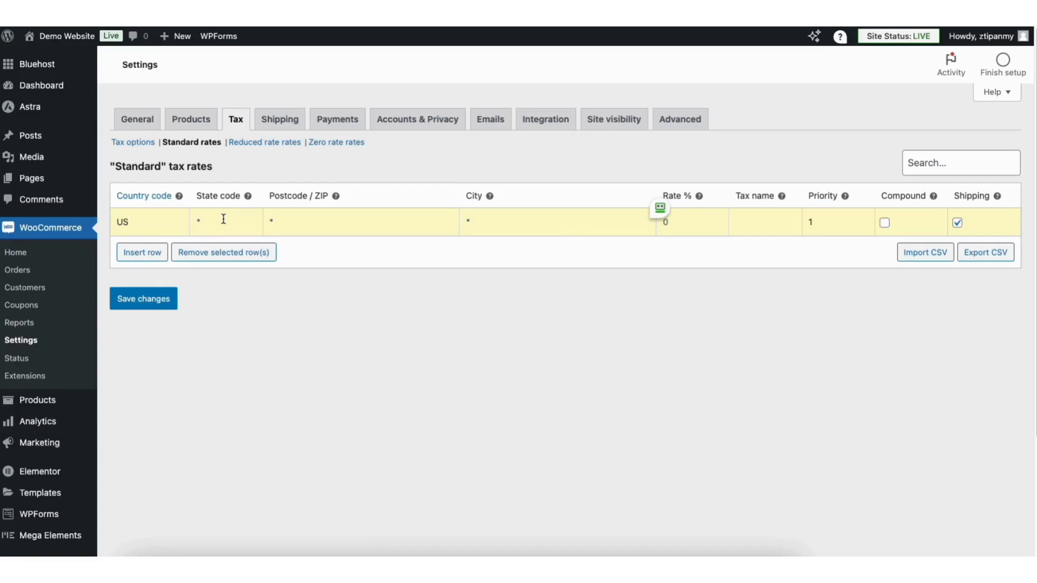
{"action": "type", "text": "GA"}
{"action": "left_click", "coordinate": [306, 219]}
{"action": "type", "text": "30305"}
{"action": "left_click", "coordinate": [499, 220]}
{"action": "type", "text": "Atlanta"}
{"action": "left_click", "coordinate": [692, 223]}
{"action": "type", "text": "8.9"}
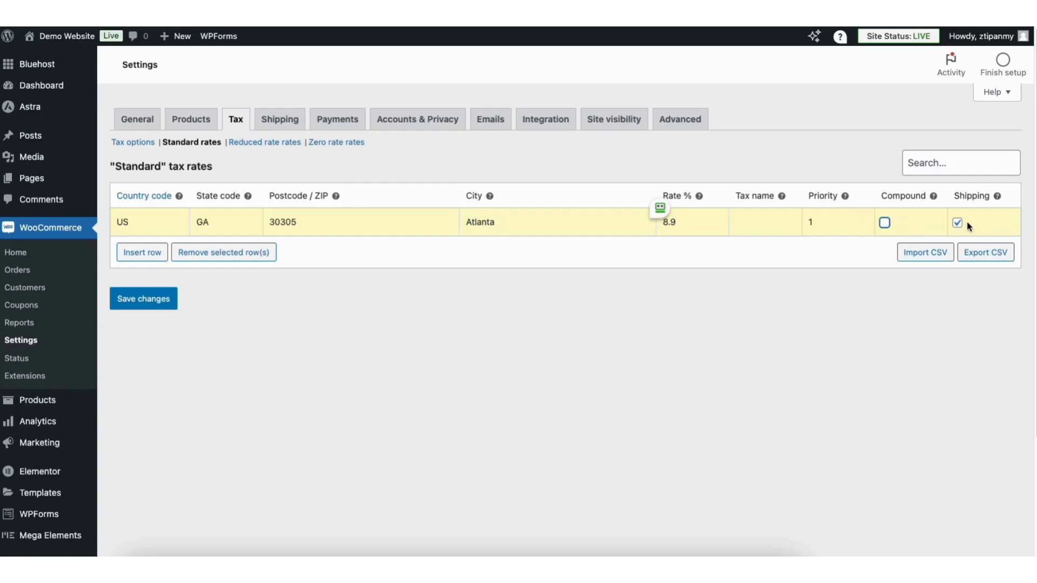
Save the new Atlanta tax rate and check the updated table
{"action": "mouse_move", "coordinate": [998, 197]}
{"action": "left_click", "coordinate": [146, 300]}
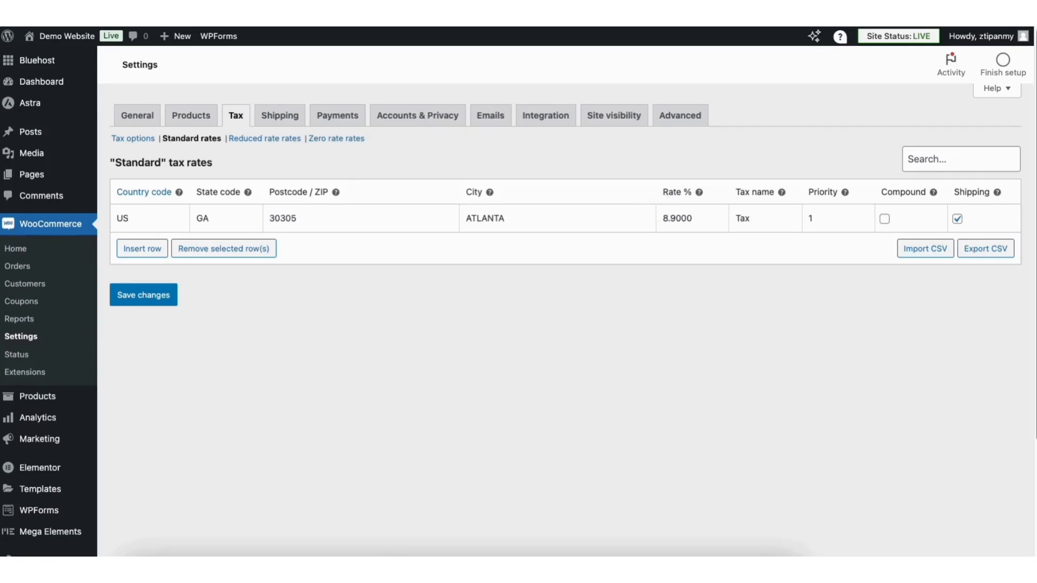
{"action": "scroll", "coordinate": [1034, 146], "scroll_direction": "down", "scroll_amount": 3}
{"action": "scroll", "coordinate": [1034, 146], "scroll_direction": "down", "scroll_amount": 2}
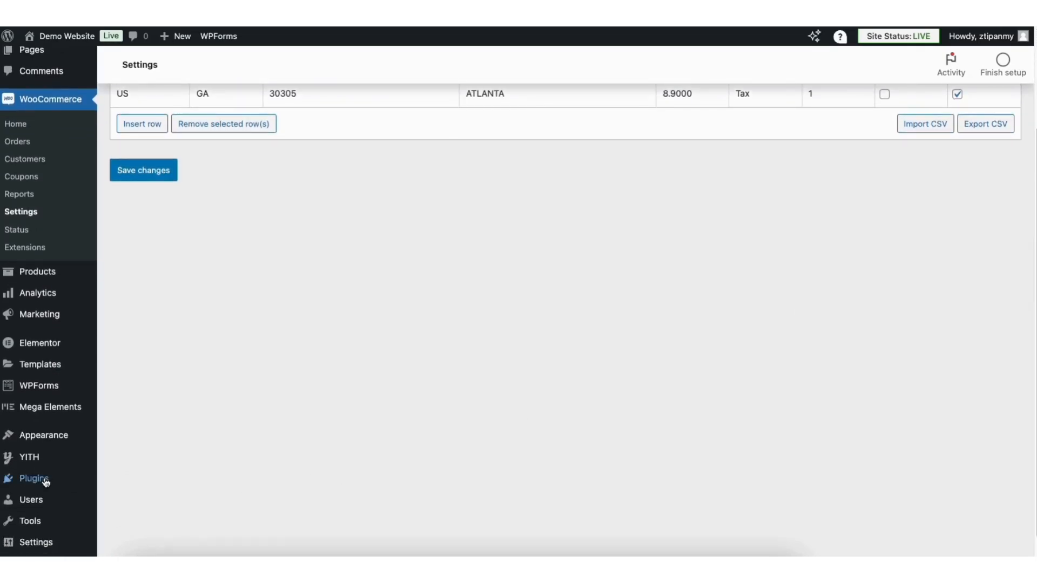
Search the plugin directory for 'woocommerce tax' and install WooCommerce Shipping & Tax
{"action": "mouse_move", "coordinate": [45, 482]}
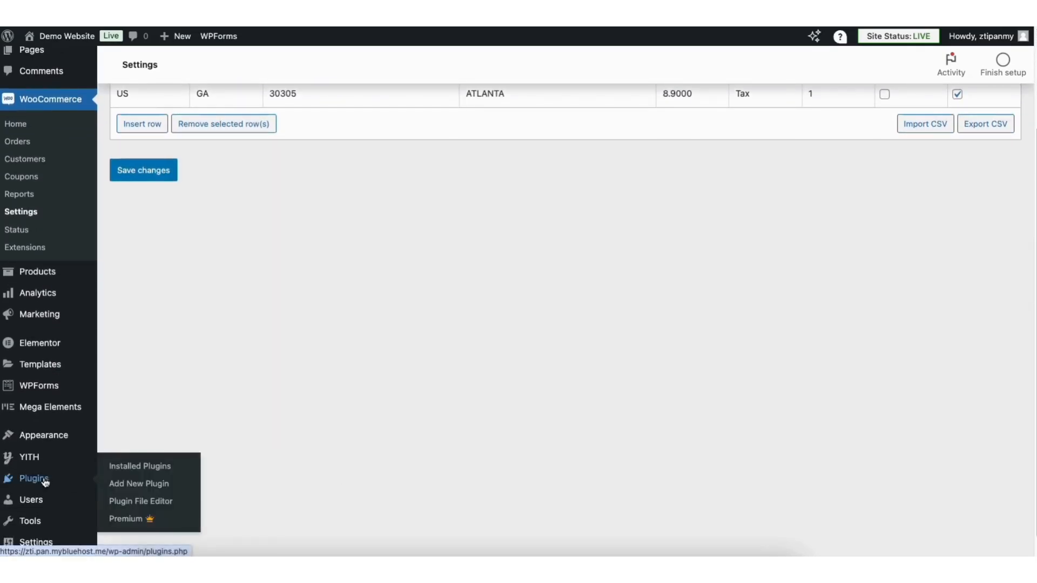
{"action": "left_click", "coordinate": [144, 484]}
{"action": "left_click", "coordinate": [805, 102]}
{"action": "type", "text": "woocommerce tax"}
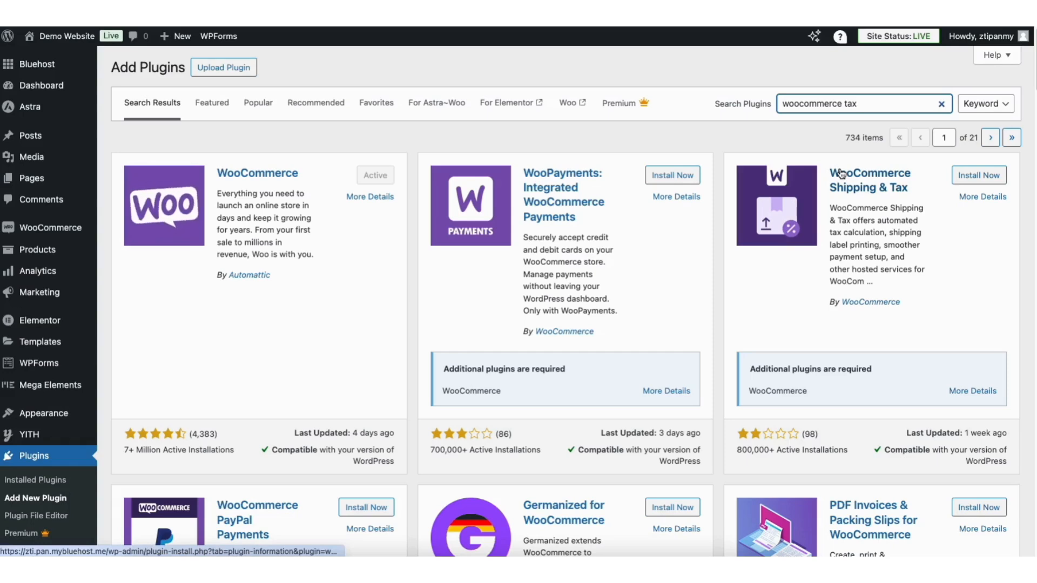
{"action": "left_click", "coordinate": [964, 180]}
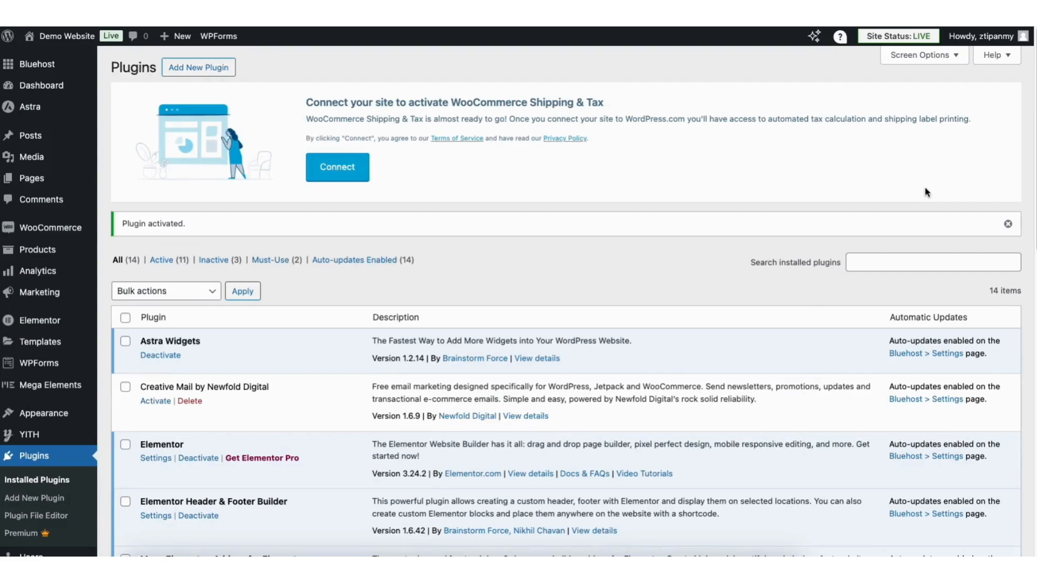
Connect WooCommerce Shipping & Tax to an account by submitting the account e-mail
{"action": "left_click", "coordinate": [316, 172]}
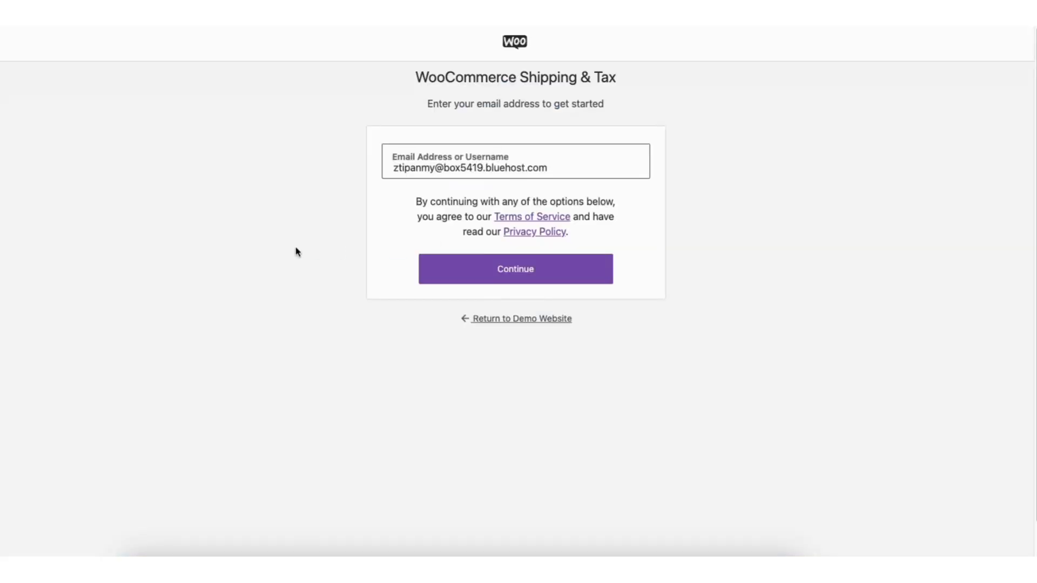
{"action": "left_click", "coordinate": [501, 273]}
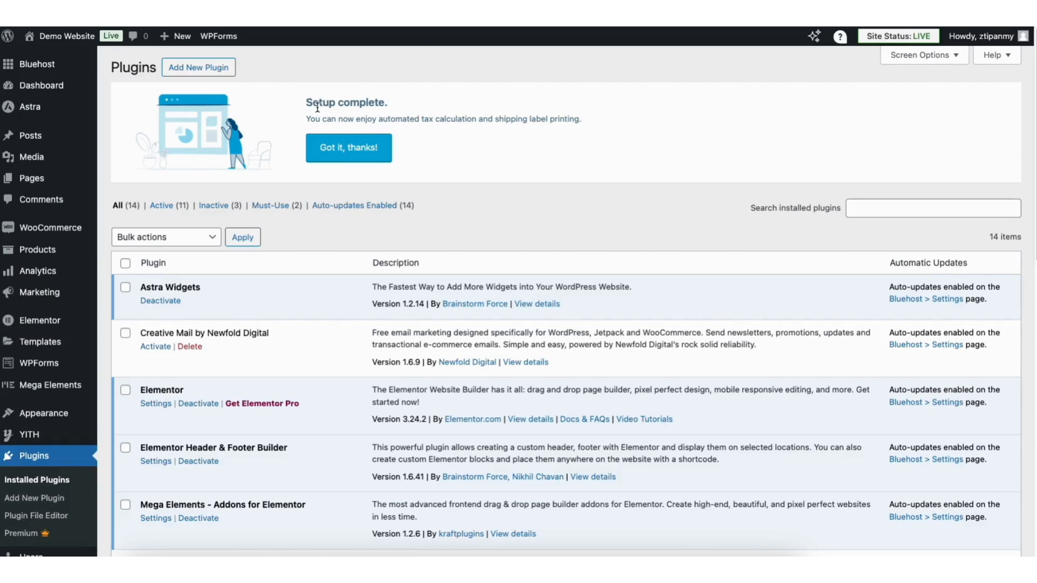
{"action": "mouse_move", "coordinate": [51, 228]}
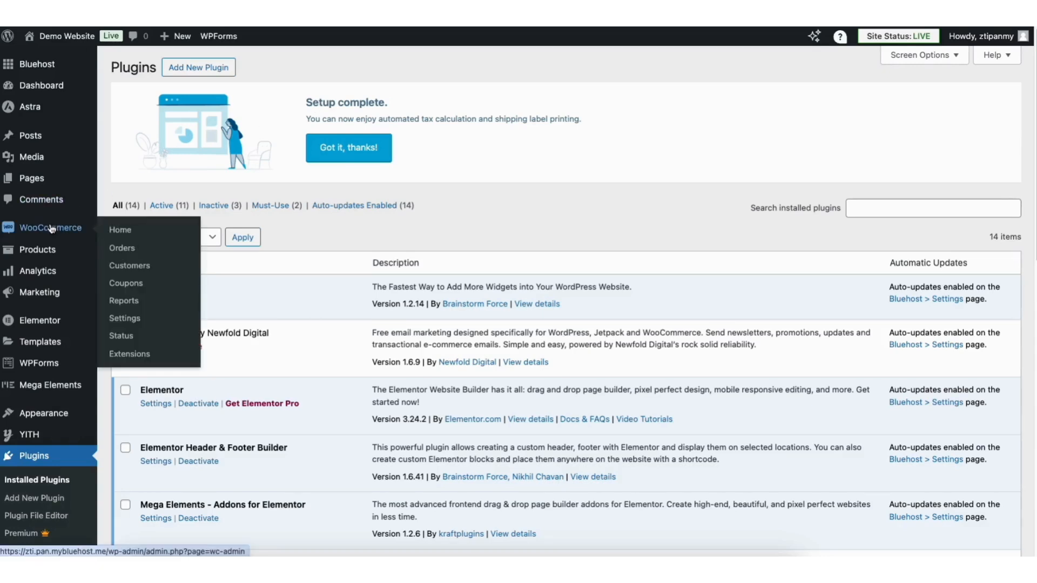
Set Automated taxes to Enable in WooCommerce Tax settings, save, and go to Shipping
{"action": "left_click", "coordinate": [124, 319]}
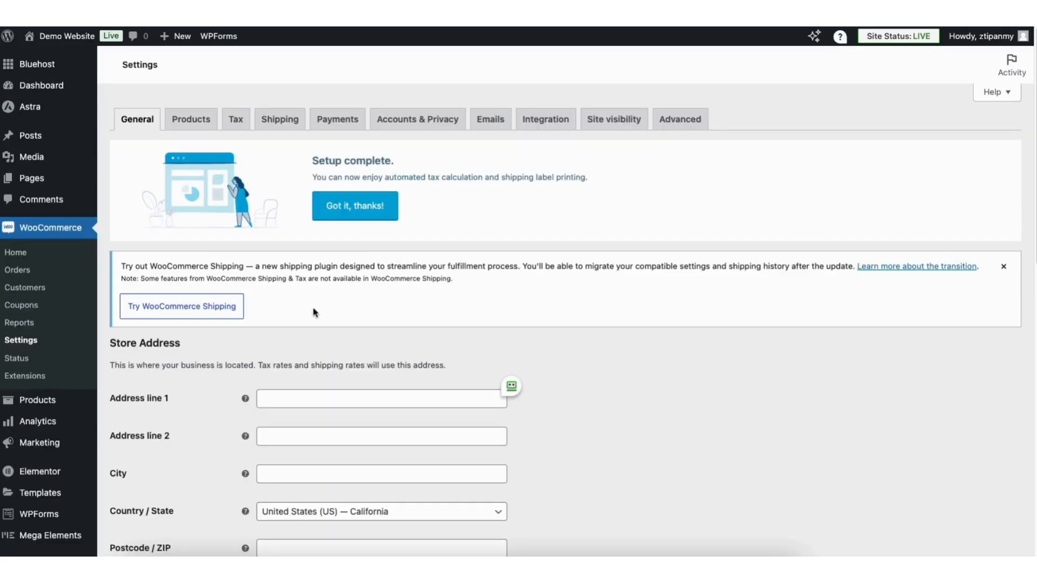
{"action": "left_click", "coordinate": [239, 124]}
{"action": "left_click", "coordinate": [237, 120]}
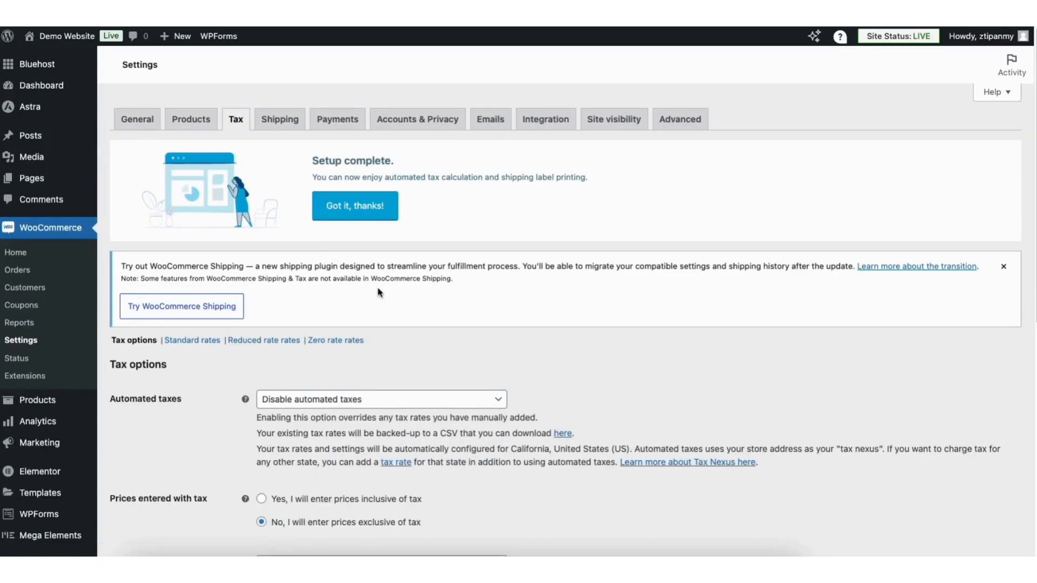
{"action": "left_click", "coordinate": [389, 202]}
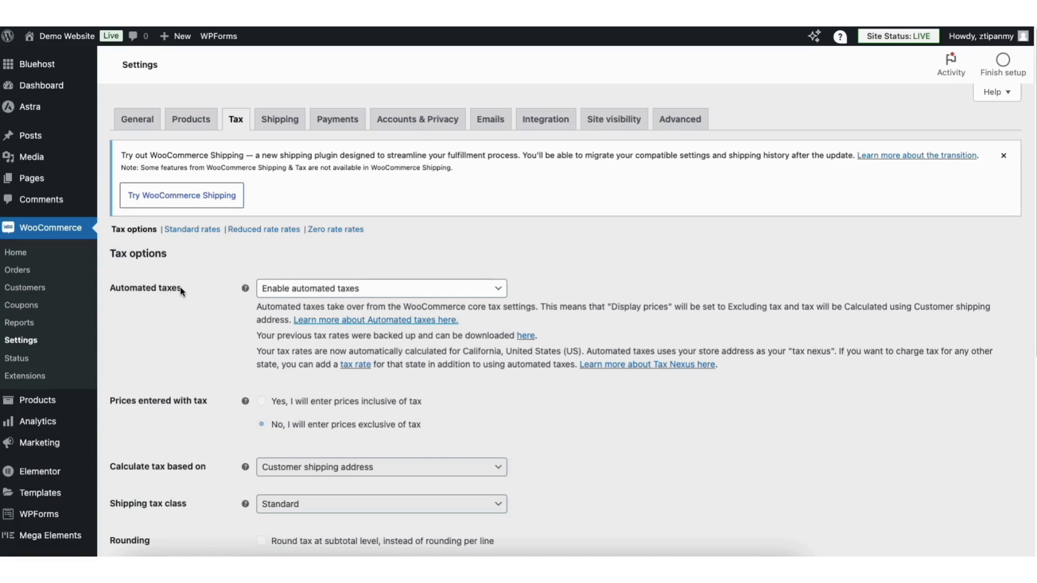
{"action": "left_click", "coordinate": [316, 291]}
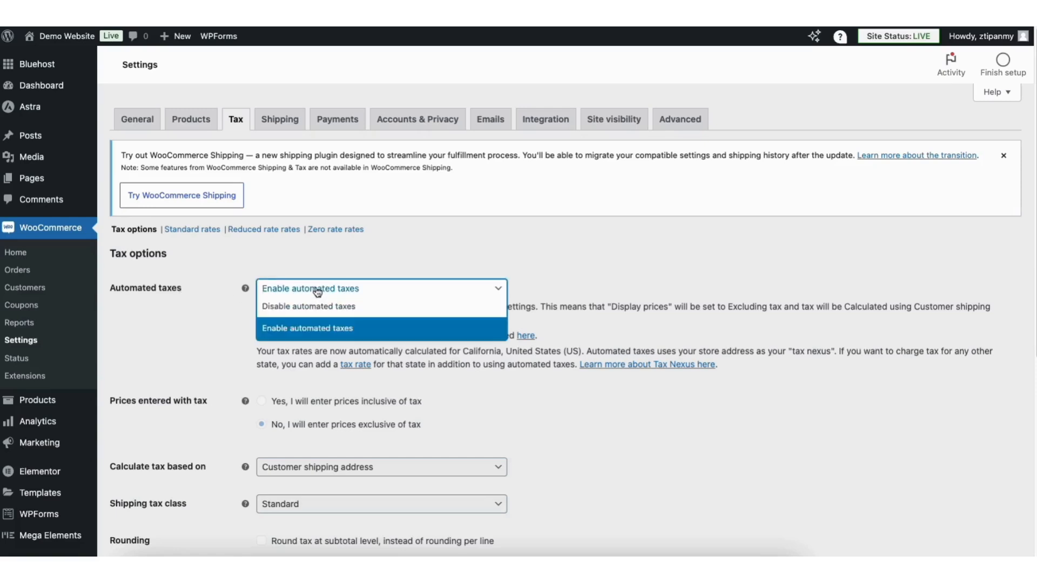
{"action": "left_click", "coordinate": [318, 328]}
{"action": "left_click", "coordinate": [416, 257]}
{"action": "scroll", "coordinate": [1010, 322], "scroll_direction": "down", "scroll_amount": 6}
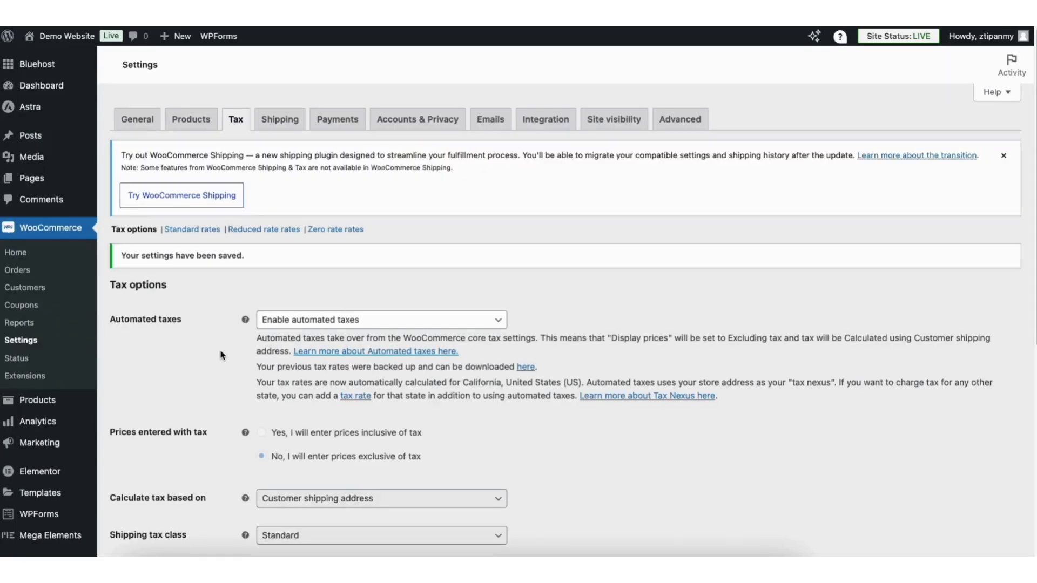
{"action": "left_click", "coordinate": [280, 124]}
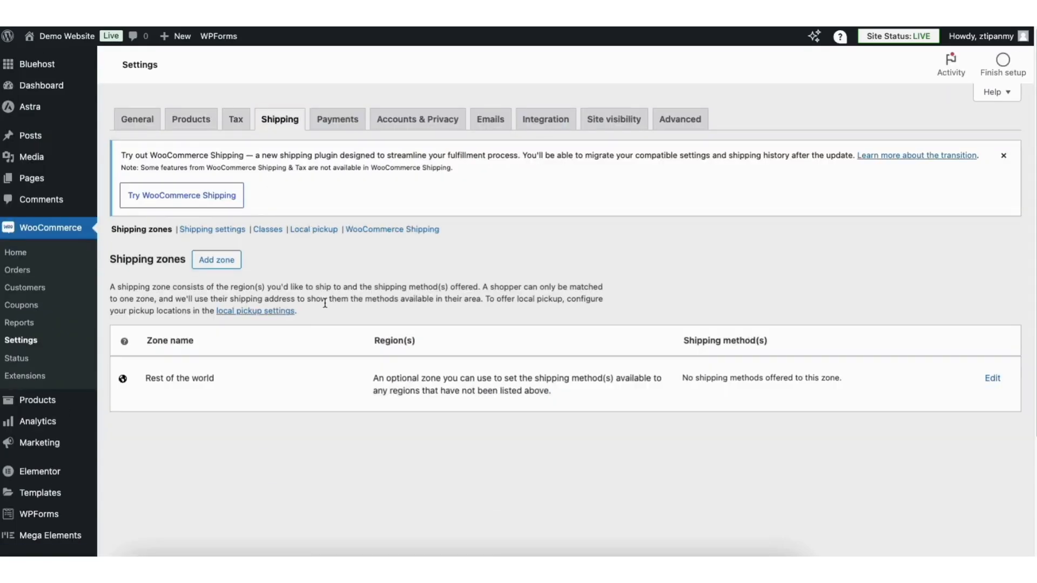
Create a new shipping zone named 'United States'
{"action": "left_click", "coordinate": [226, 265]}
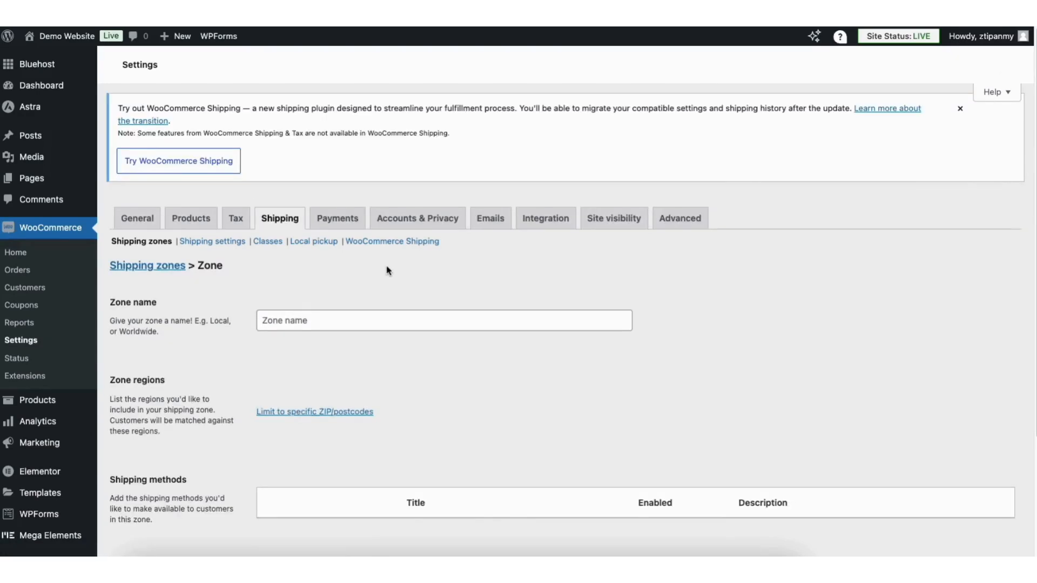
{"action": "left_click", "coordinate": [285, 310]}
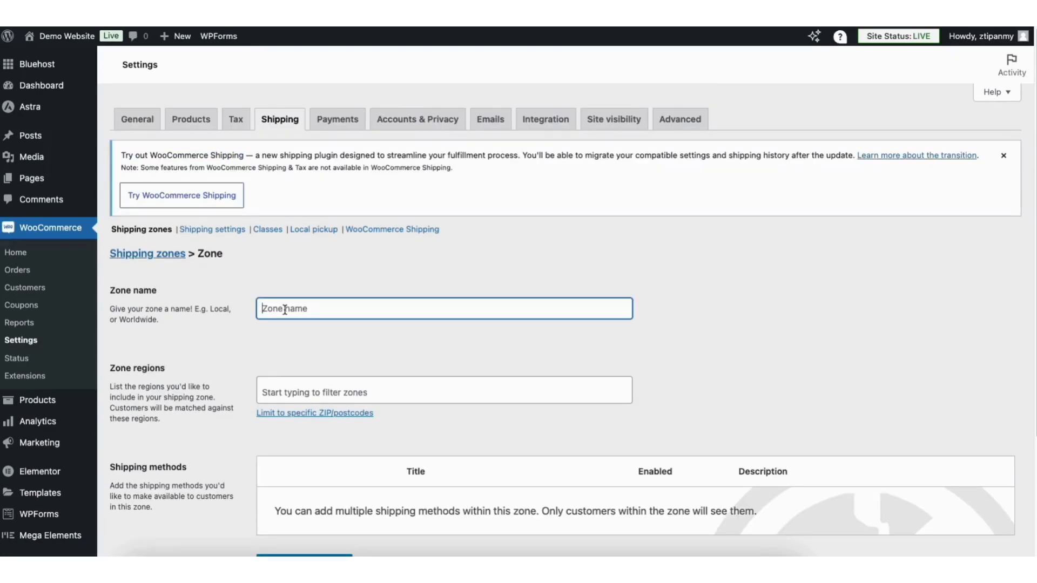
{"action": "type", "text": "United States"}
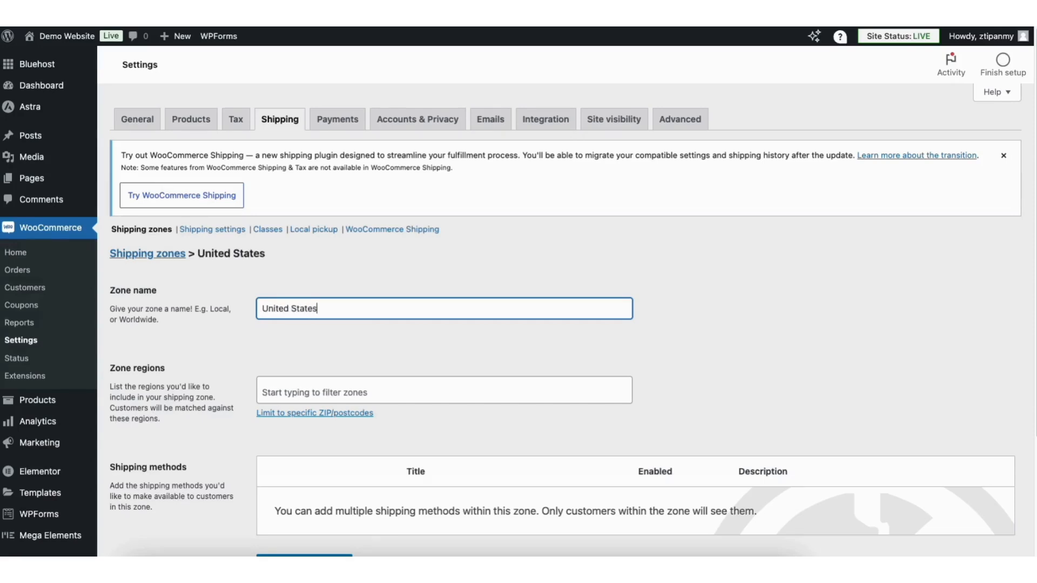
Add United States (US) as the zone's region
{"action": "left_click", "coordinate": [295, 393]}
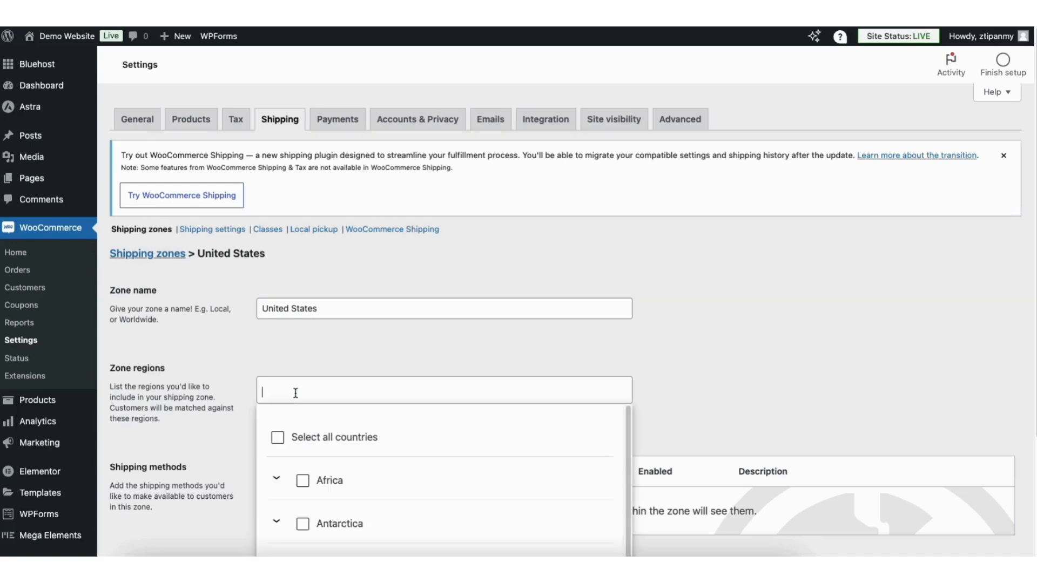
{"action": "left_click", "coordinate": [294, 364]}
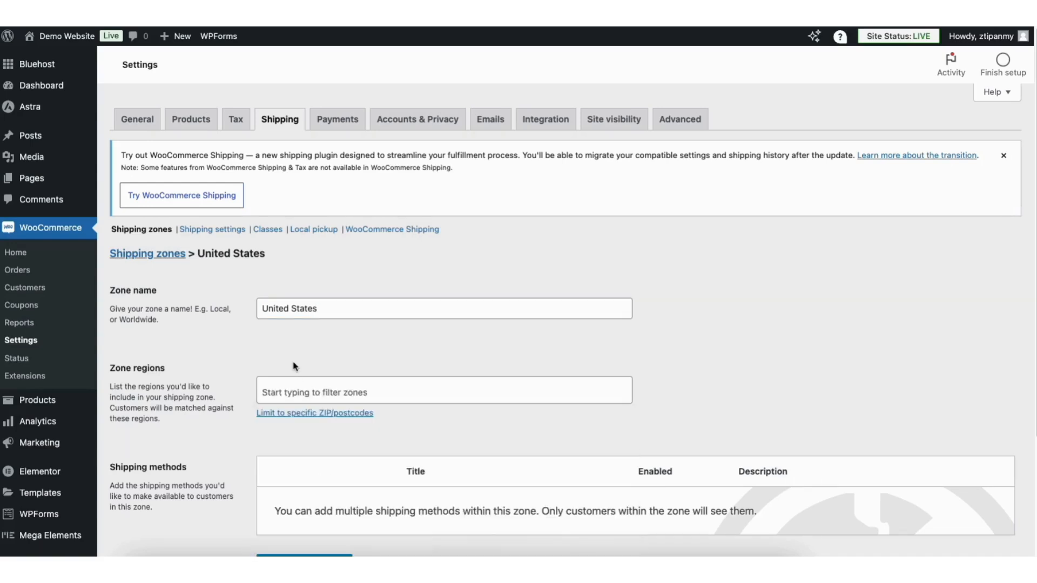
{"action": "left_click", "coordinate": [294, 390]}
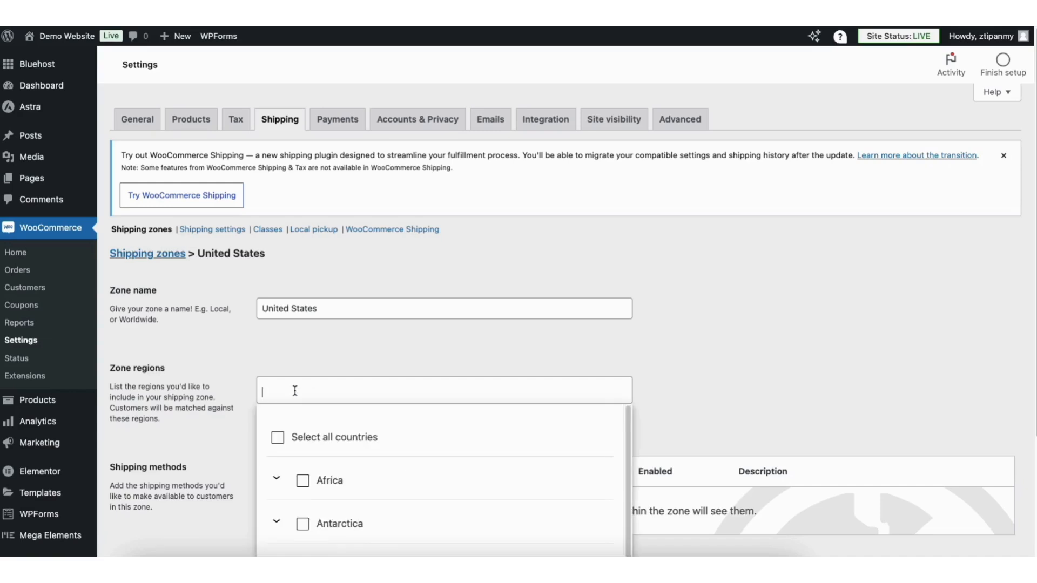
{"action": "type", "text": "United St"}
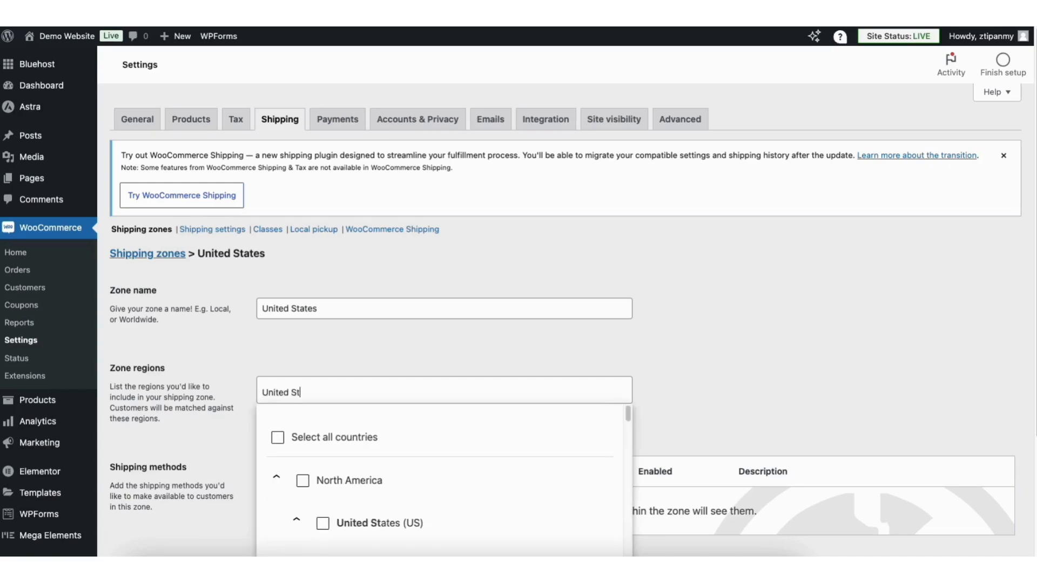
{"action": "type", "text": "ates"}
{"action": "scroll", "coordinate": [628, 414], "scroll_direction": "down", "scroll_amount": 2}
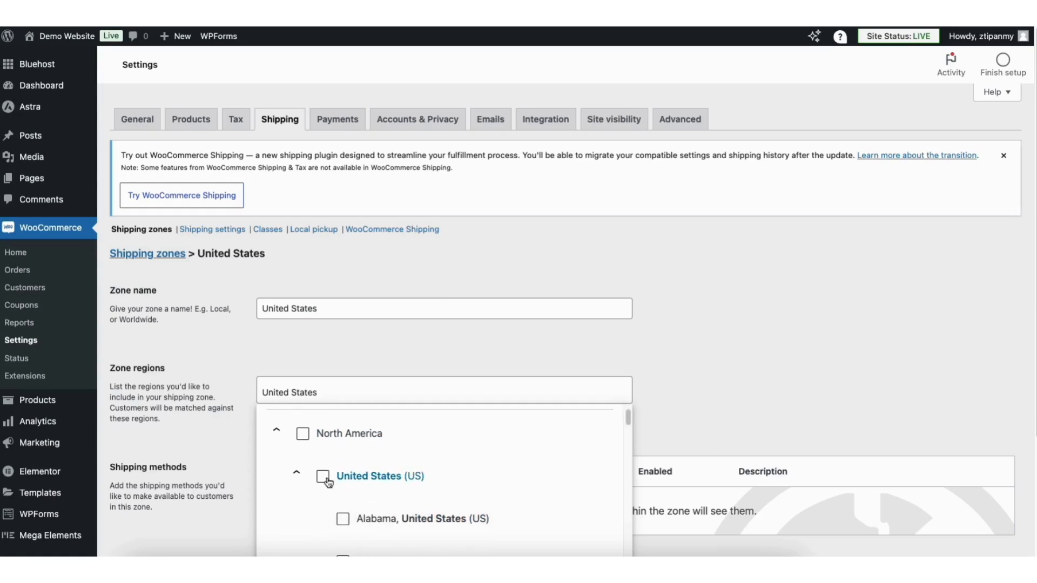
{"action": "left_click", "coordinate": [324, 475]}
{"action": "left_click", "coordinate": [323, 361]}
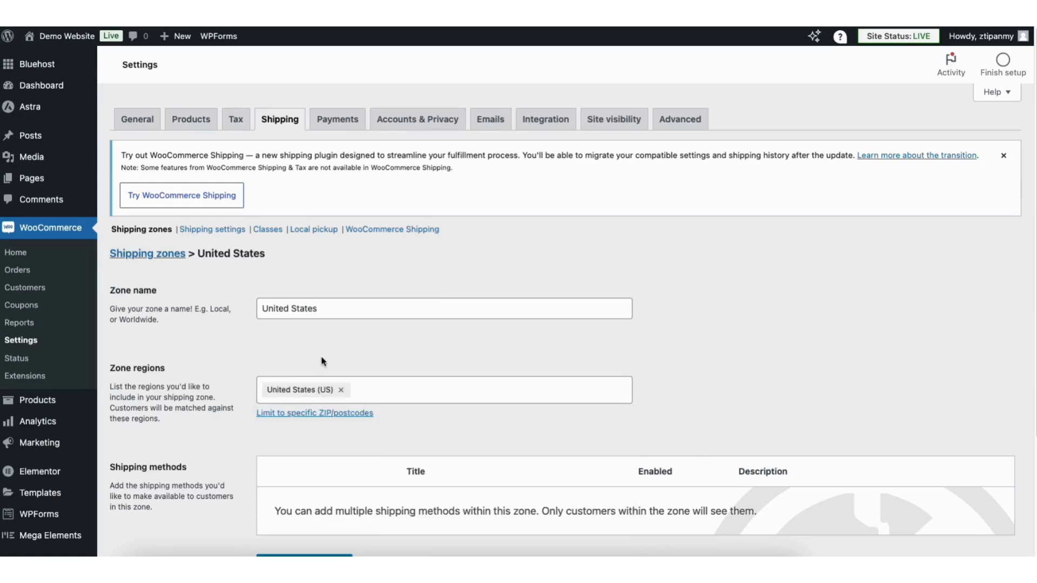
{"action": "scroll", "coordinate": [518, 324], "scroll_direction": "down", "scroll_amount": 3}
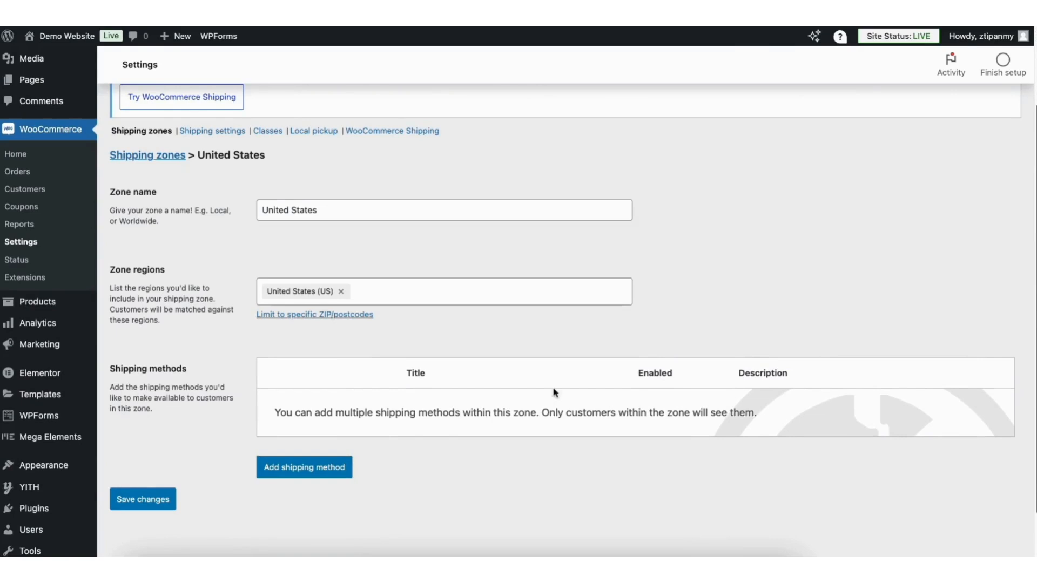
Add a Flat rate method costing 5.00 to the United States zone and save it
{"action": "left_click", "coordinate": [302, 463]}
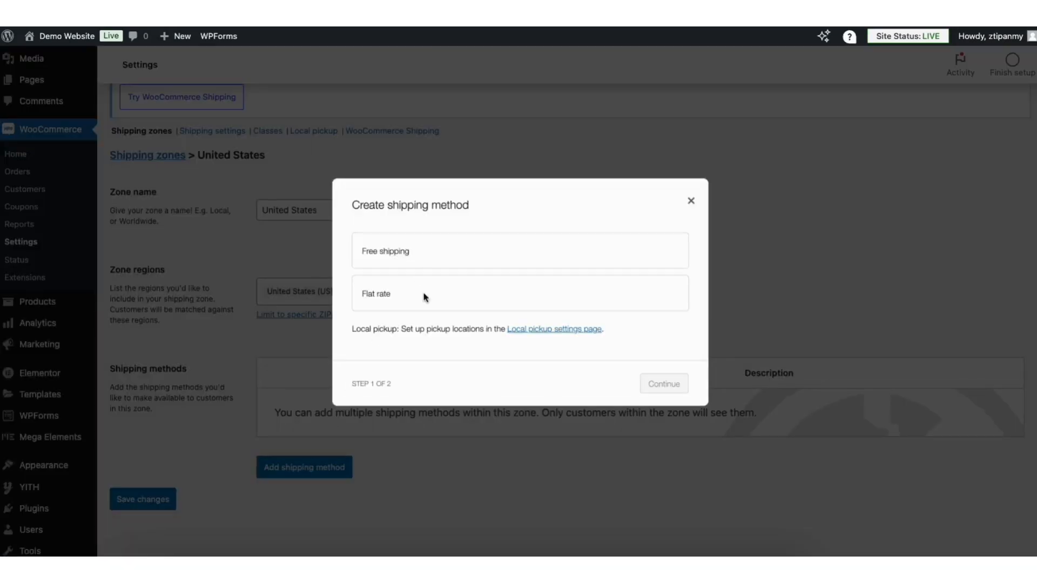
{"action": "left_click", "coordinate": [396, 297]}
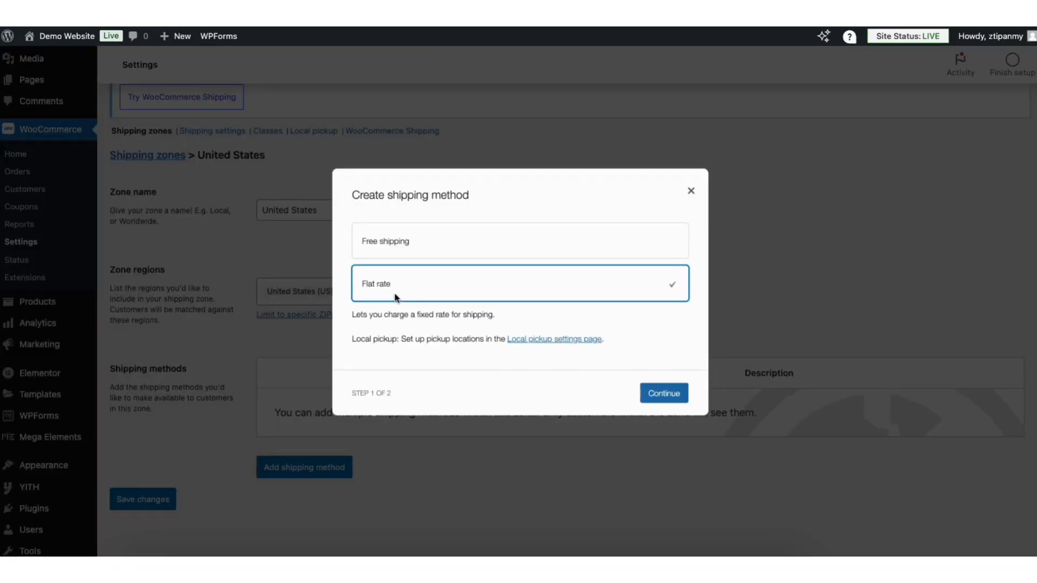
{"action": "left_click", "coordinate": [658, 393]}
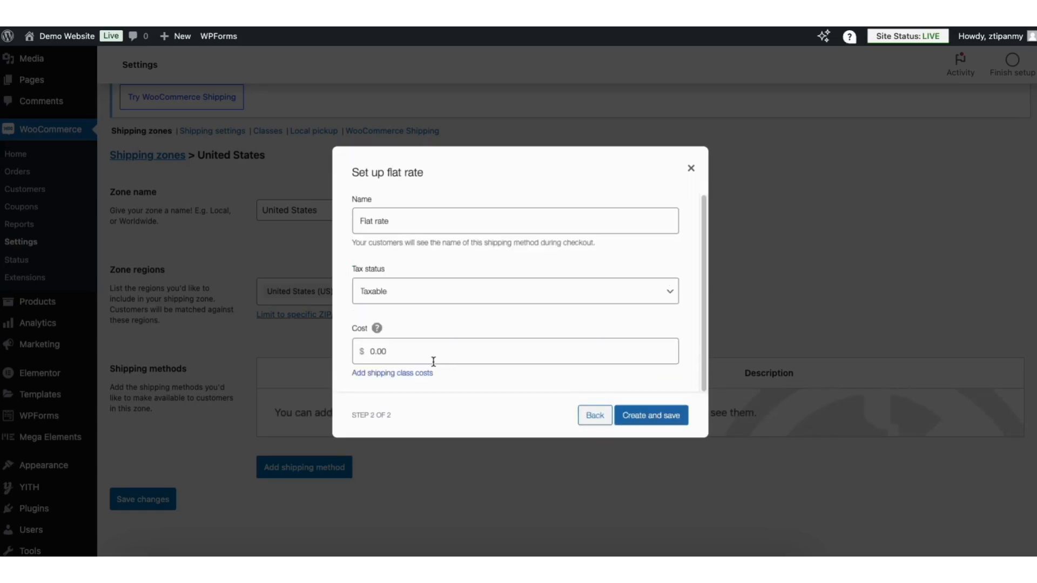
{"action": "left_click", "coordinate": [393, 352]}
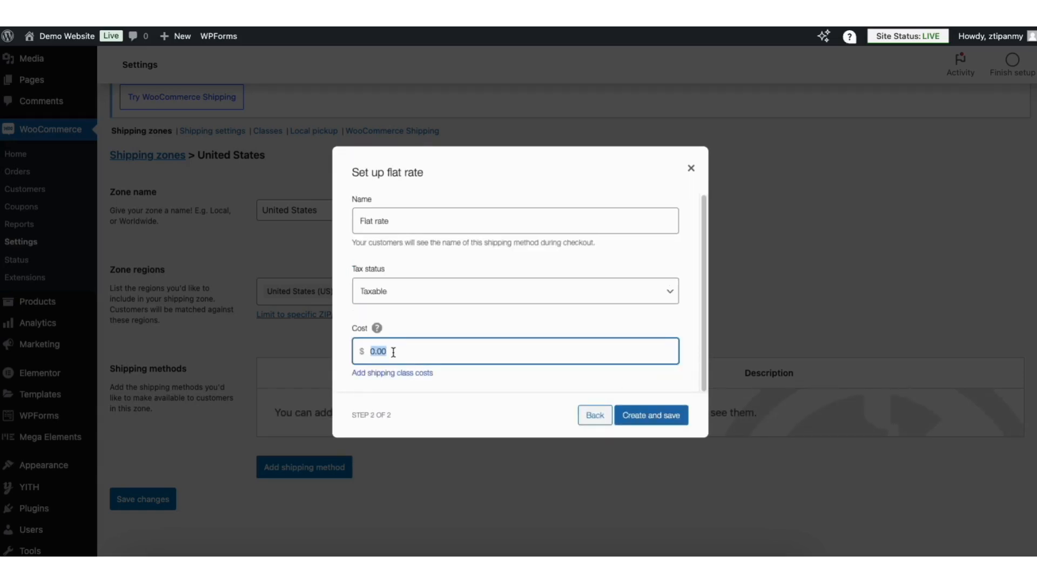
{"action": "type", "text": "5.00"}
{"action": "left_click", "coordinate": [651, 415]}
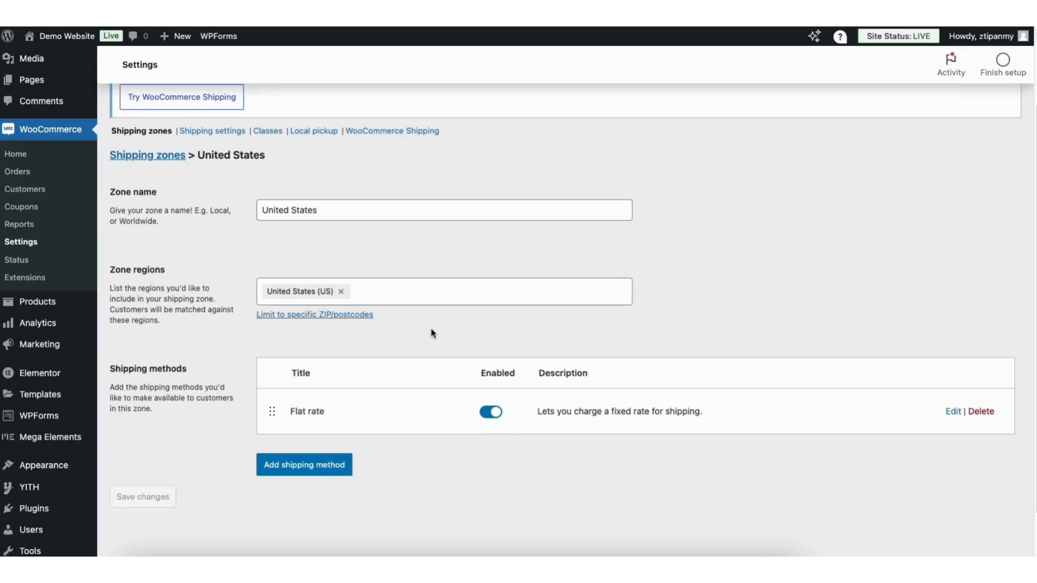
{"action": "left_click", "coordinate": [154, 160]}
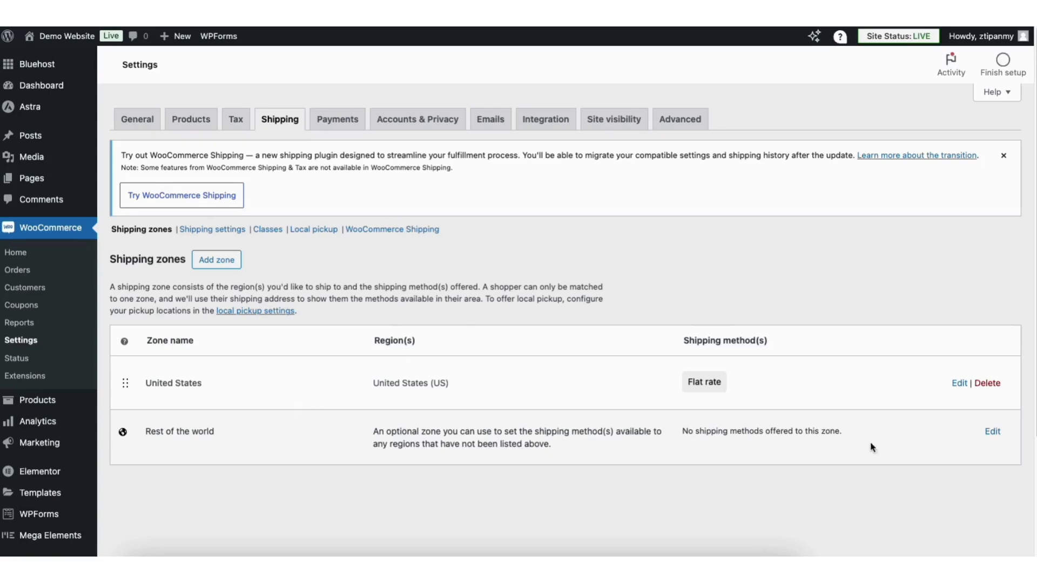
Give the Rest of the world zone a Flat rate method costing 15.00
{"action": "left_click", "coordinate": [987, 433]}
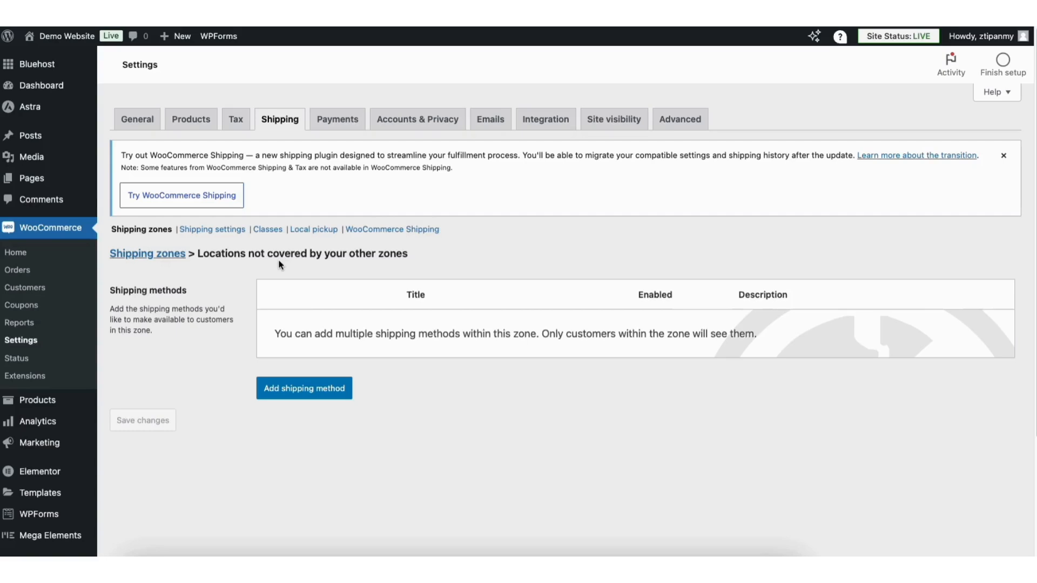
{"action": "left_click", "coordinate": [294, 387]}
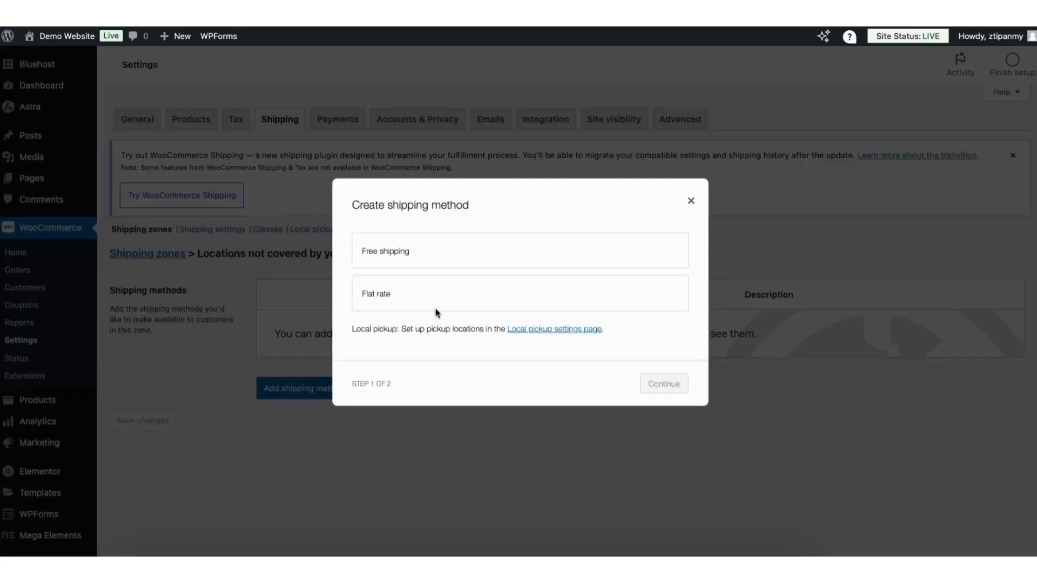
{"action": "left_click", "coordinate": [475, 300]}
{"action": "left_click", "coordinate": [663, 394]}
{"action": "left_click", "coordinate": [383, 351]}
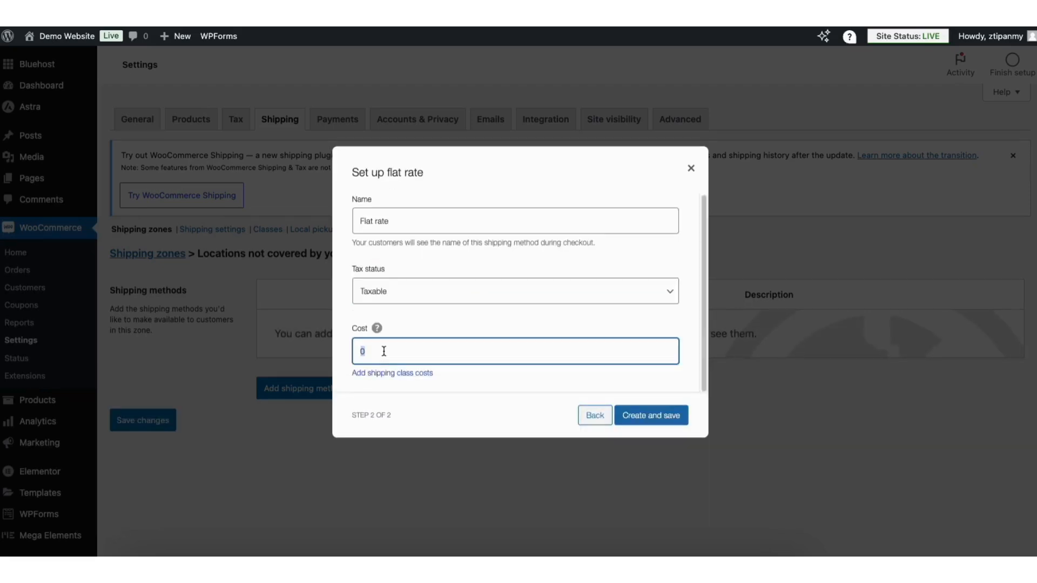
{"action": "type", "text": "15.00"}
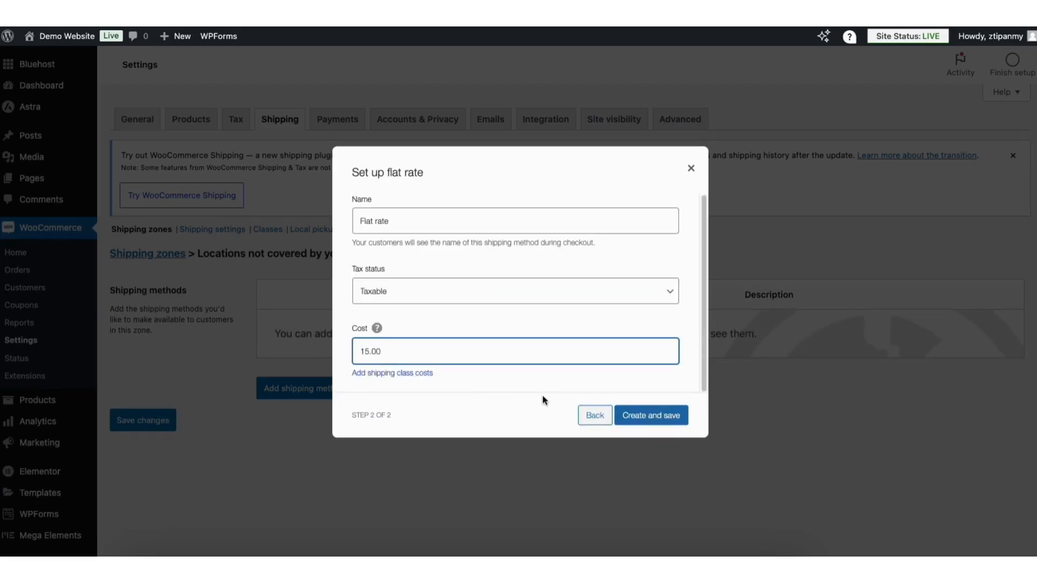
{"action": "left_click", "coordinate": [617, 415]}
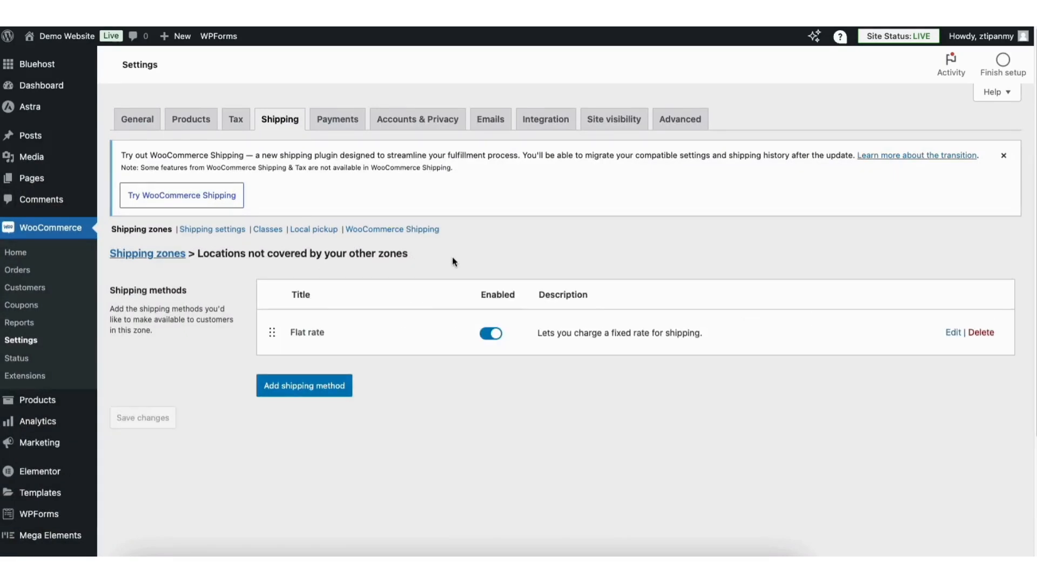
Go from the Shipping settings to the Add New Plugin search field
{"action": "left_click", "coordinate": [212, 230]}
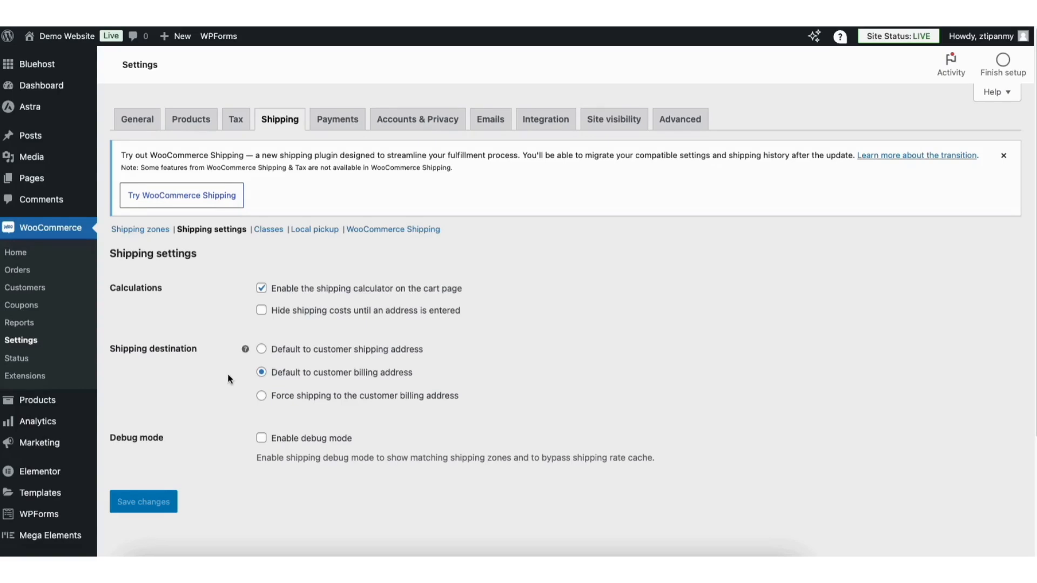
{"action": "scroll", "coordinate": [1016, 127], "scroll_direction": "down", "scroll_amount": 3}
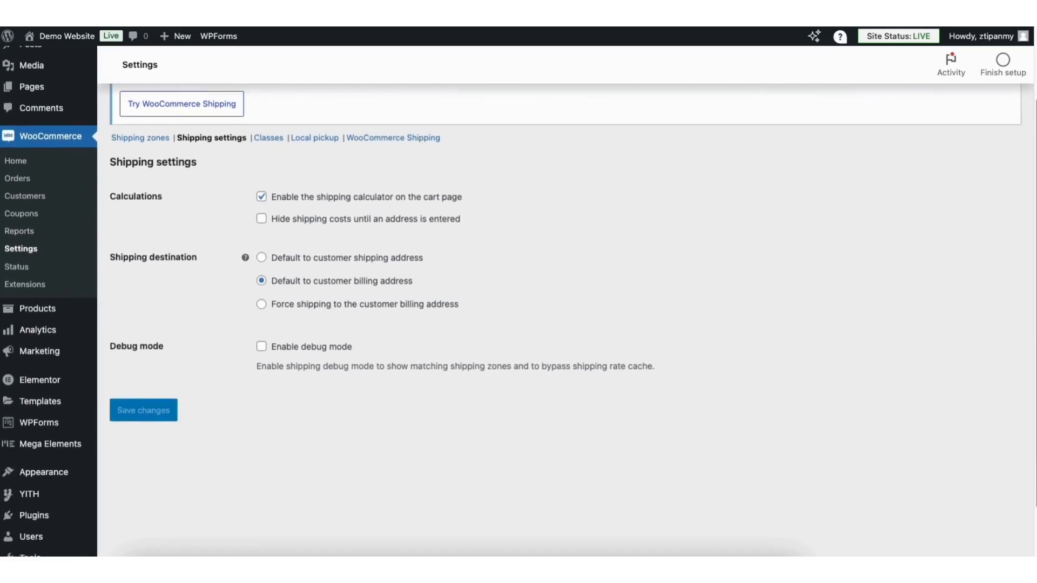
{"action": "mouse_move", "coordinate": [30, 467]}
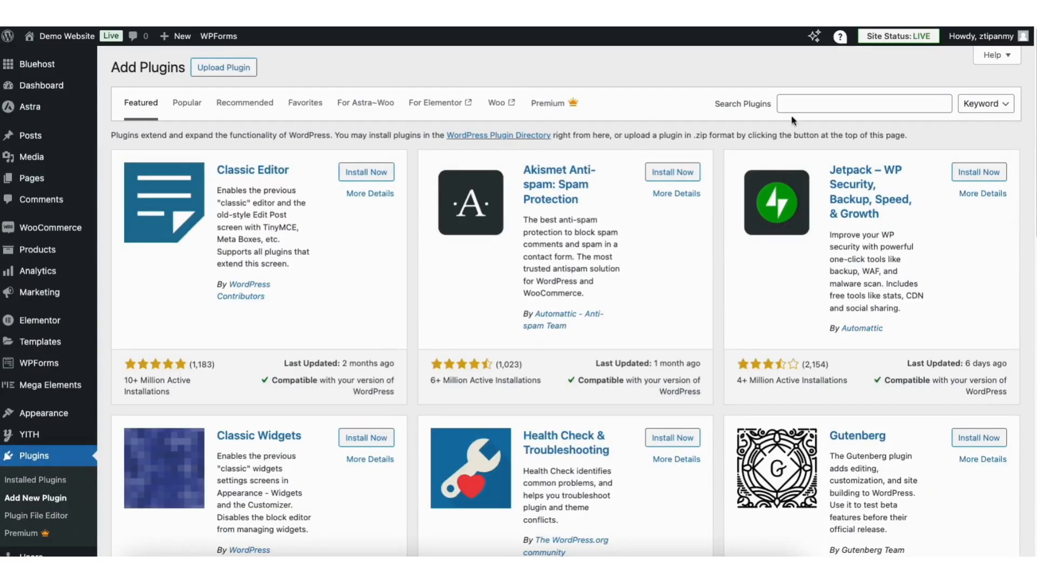
{"action": "left_click", "coordinate": [802, 102]}
Search 'stripe', then install and activate WooCommerce Stripe Payment Gateway
{"action": "type", "text": "stripe"}
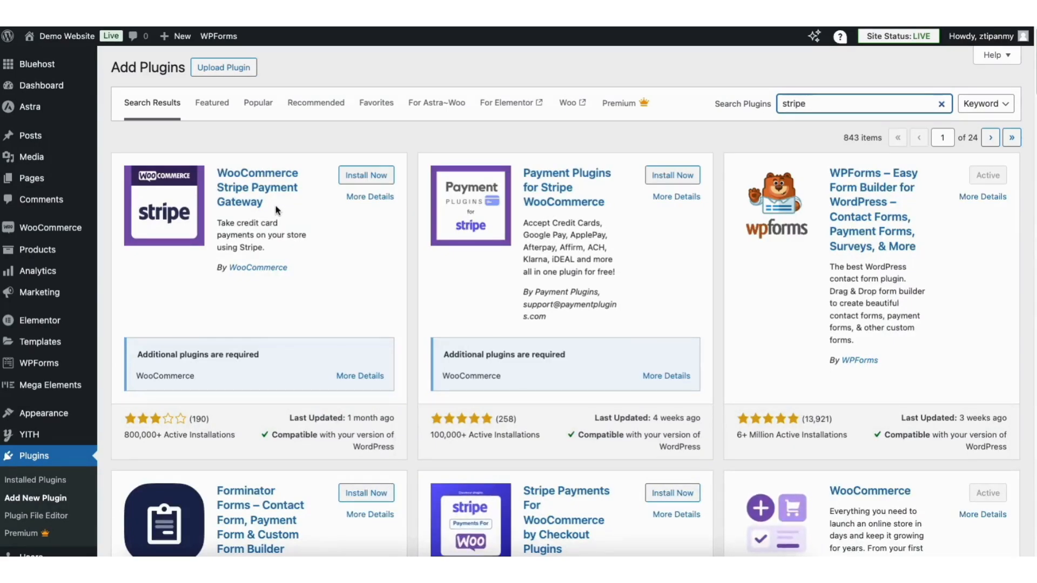
{"action": "left_click", "coordinate": [362, 176]}
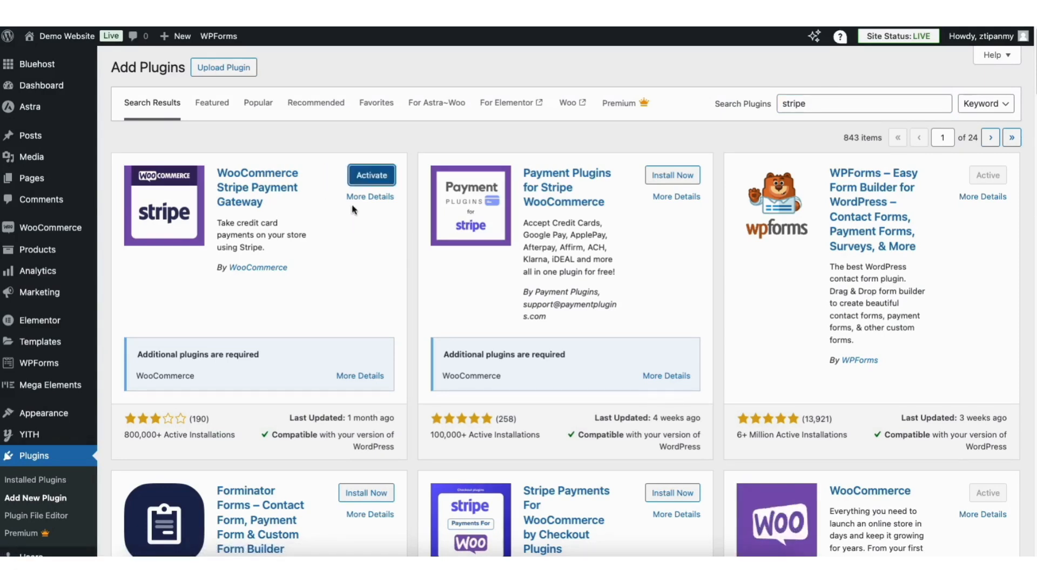
{"action": "left_click", "coordinate": [362, 177]}
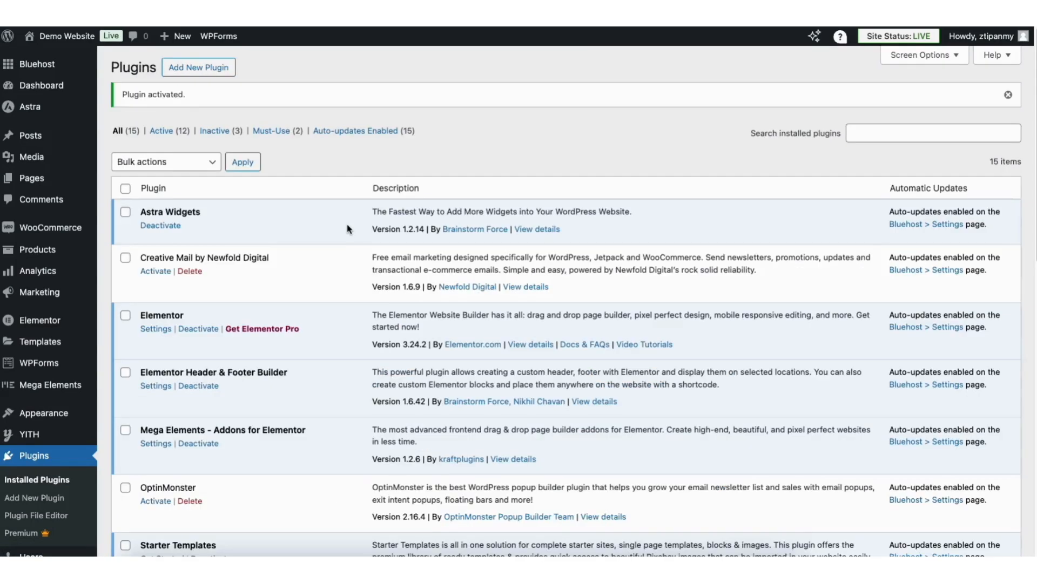
{"action": "mouse_move", "coordinate": [46, 238]}
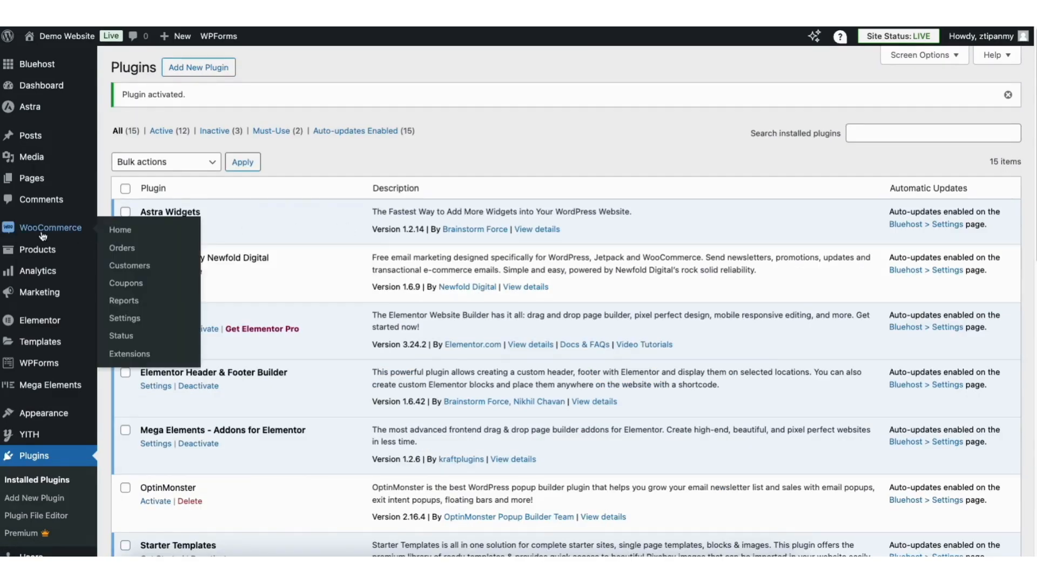
{"action": "left_click", "coordinate": [125, 319]}
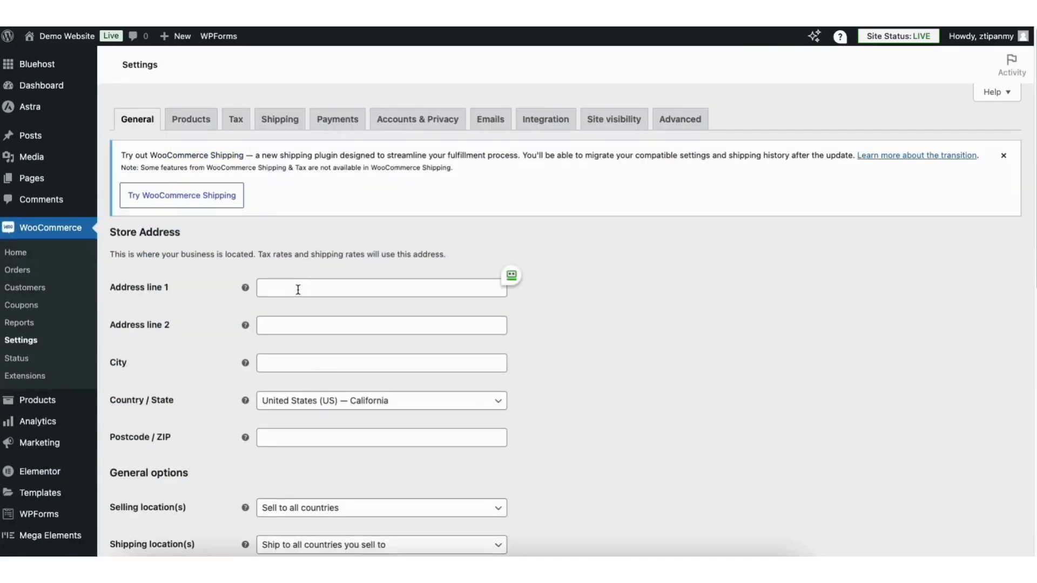
Toggle Stripe on in the Payments tab and open its Finish setup page
{"action": "left_click", "coordinate": [338, 121]}
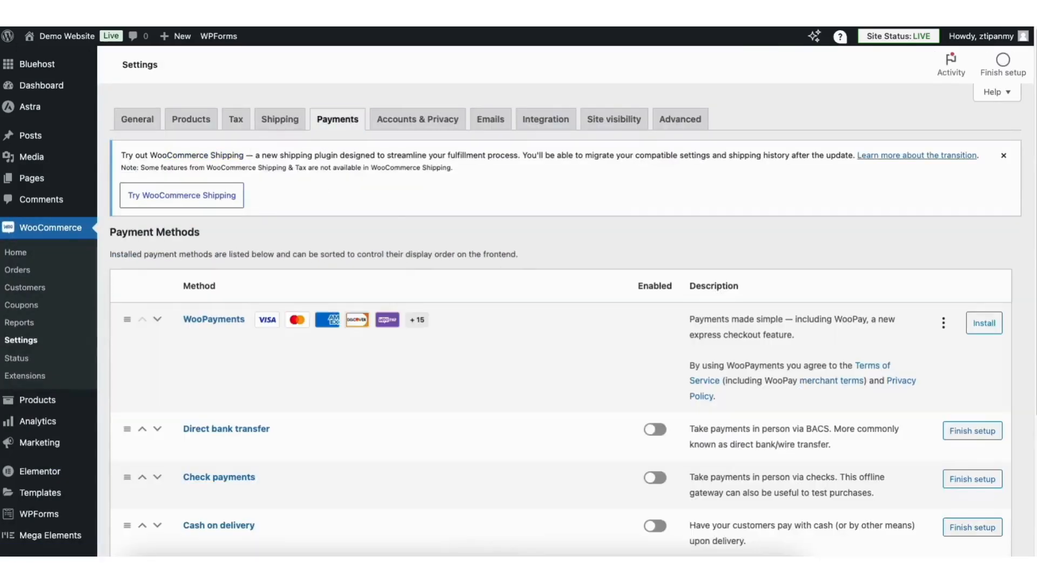
{"action": "scroll", "coordinate": [355, 420], "scroll_direction": "down", "scroll_amount": 5}
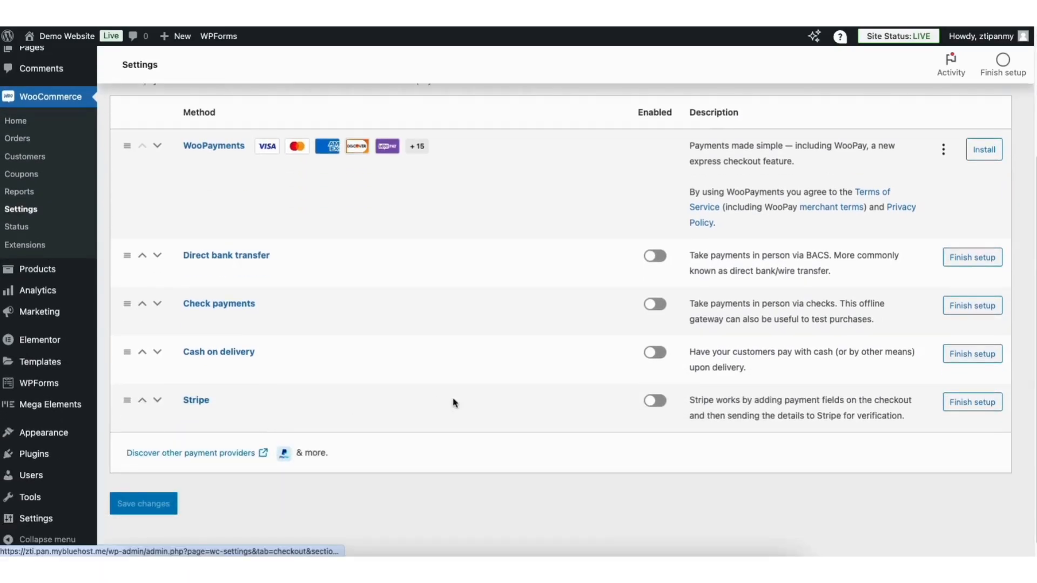
{"action": "left_click", "coordinate": [655, 402]}
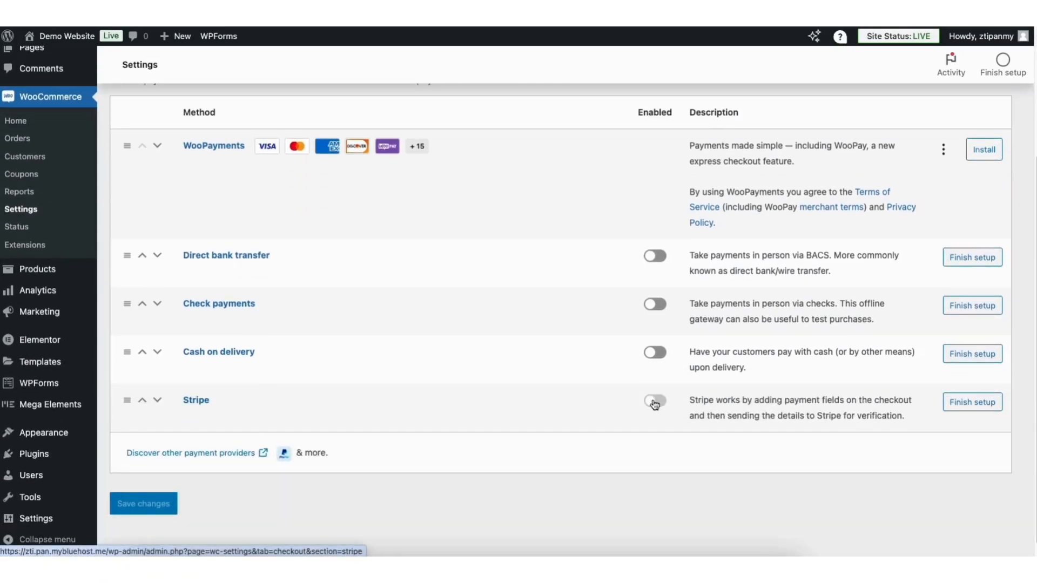
{"action": "left_click", "coordinate": [955, 401]}
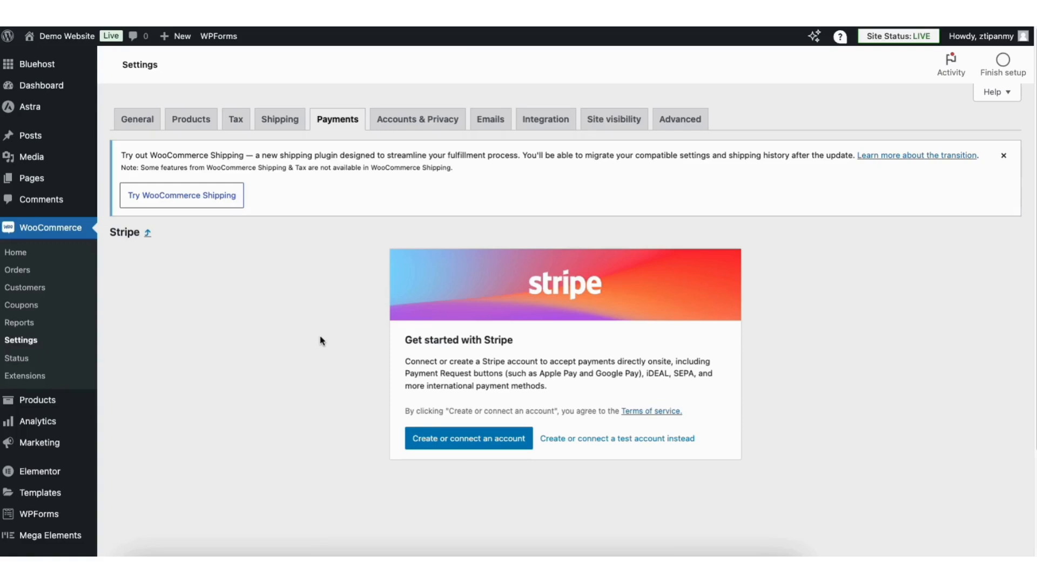
Sign in to the existing Stripe account with its e-mail address and password
{"action": "left_click", "coordinate": [448, 441]}
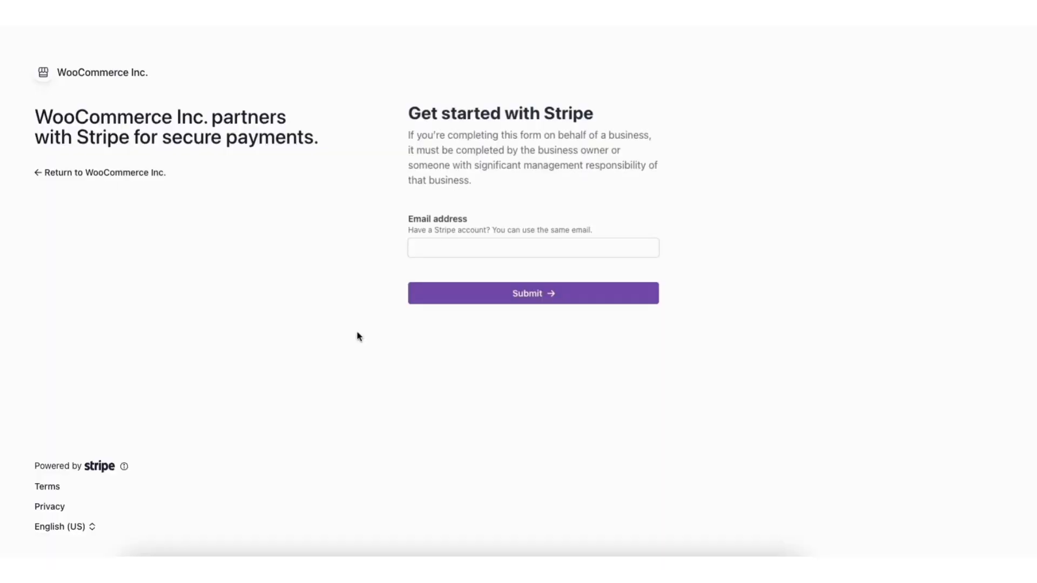
{"action": "left_click", "coordinate": [433, 247]}
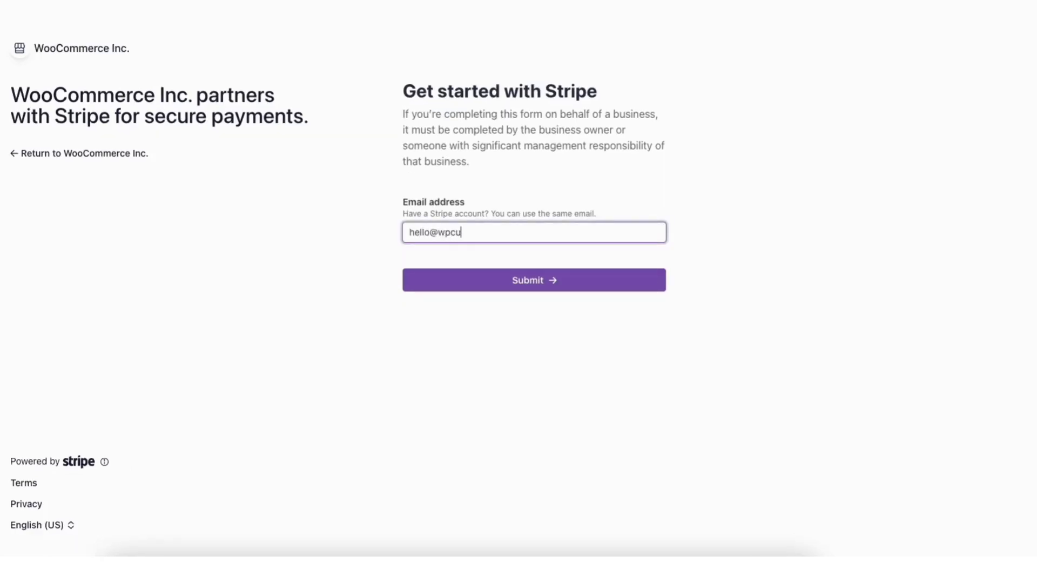
{"action": "left_click", "coordinate": [467, 283]}
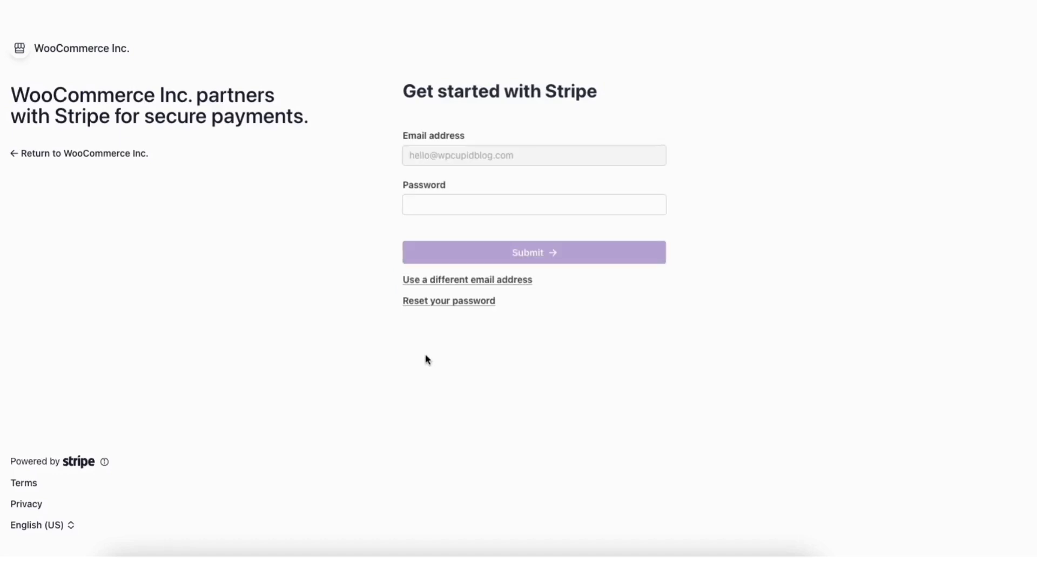
{"action": "type", "text": "••••••••••"}
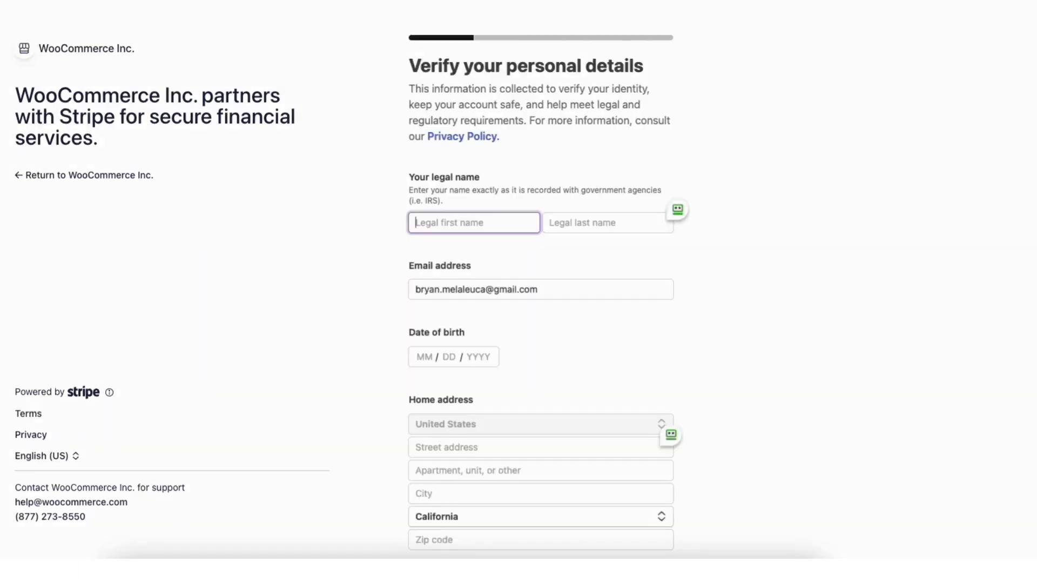
Continue past the Verify your personal details form in Stripe onboarding
{"action": "scroll", "coordinate": [540, 291], "scroll_direction": "down", "scroll_amount": 5}
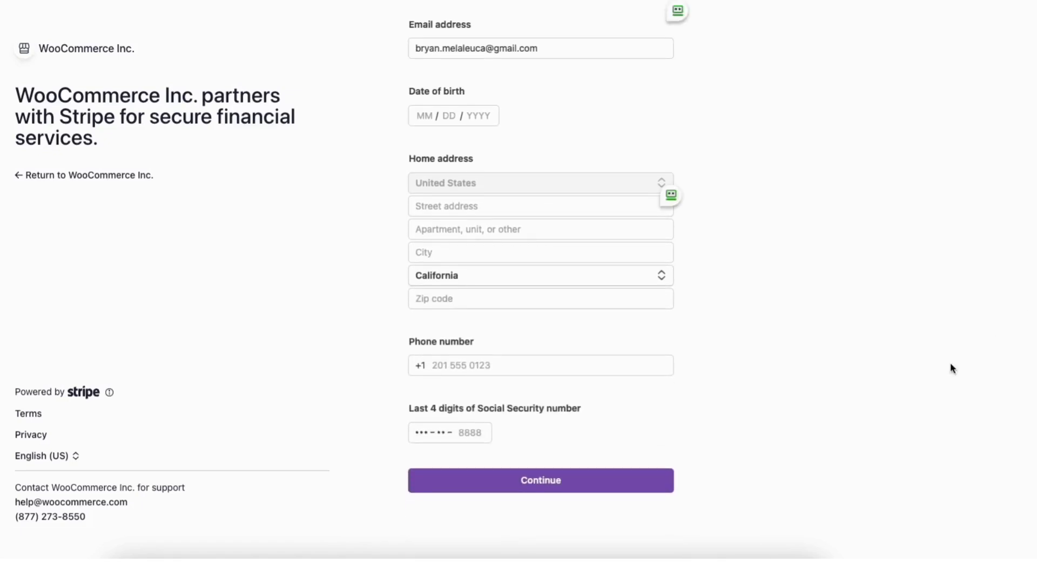
{"action": "left_click", "coordinate": [491, 483]}
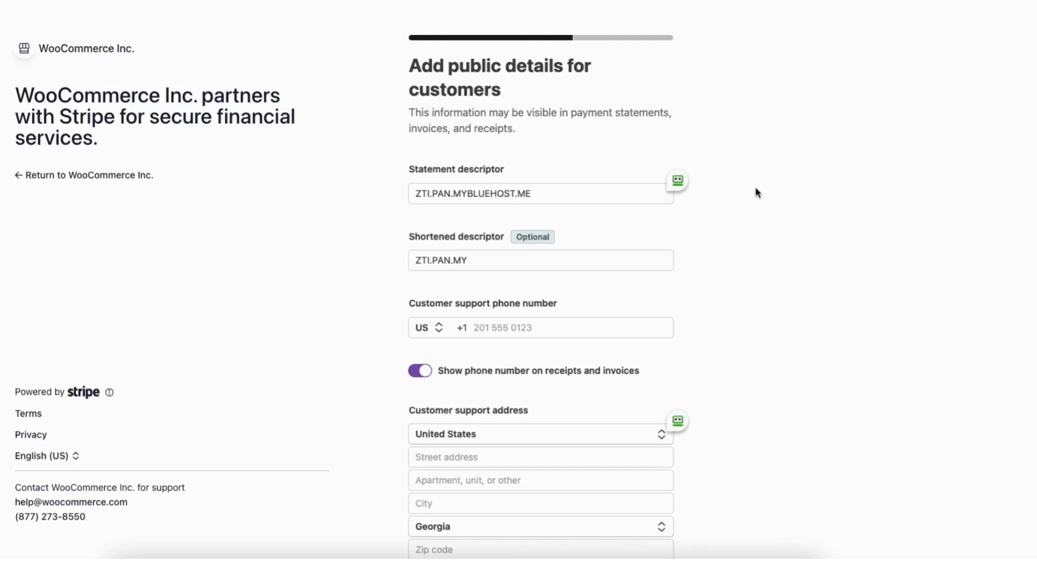
Review the descriptors ZTI.PAN.MYBLUEHOST.ME and ZTI.PAN.MY, leaving them unchanged
{"action": "left_click", "coordinate": [470, 193]}
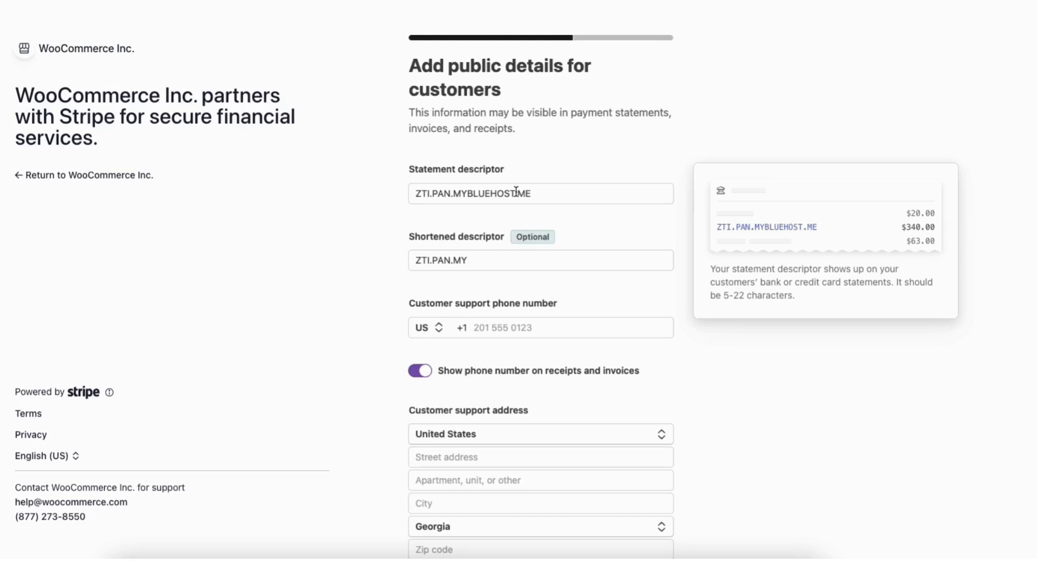
{"action": "left_click", "coordinate": [488, 256]}
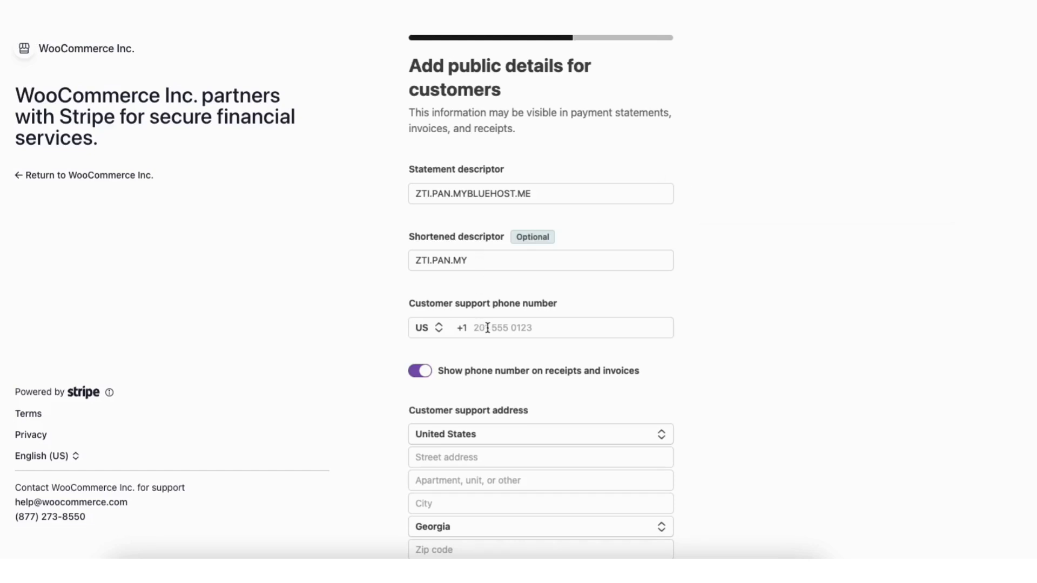
{"action": "mouse_move", "coordinate": [421, 373]}
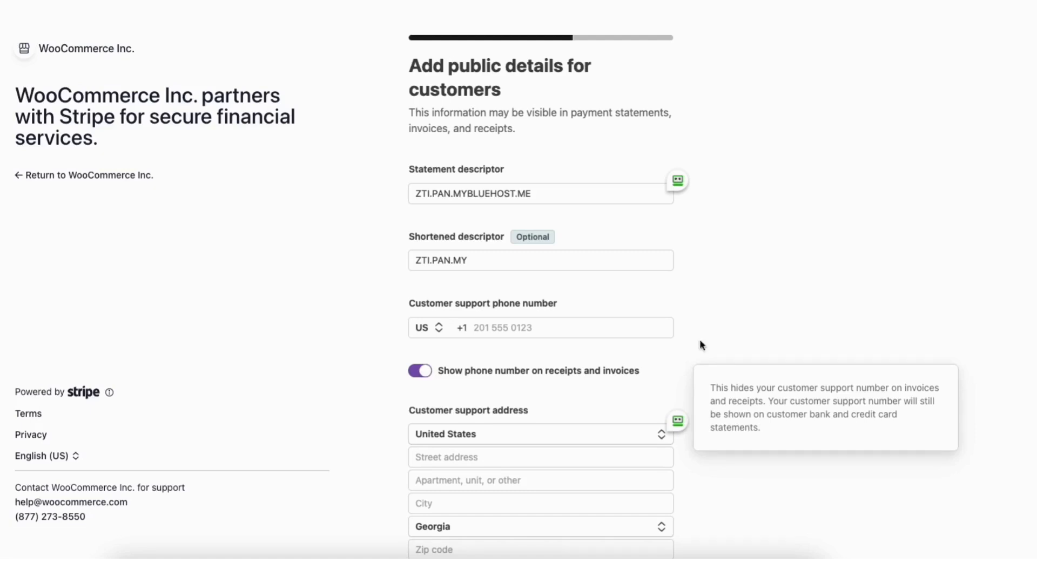
{"action": "scroll", "coordinate": [439, 345], "scroll_direction": "down", "scroll_amount": 3}
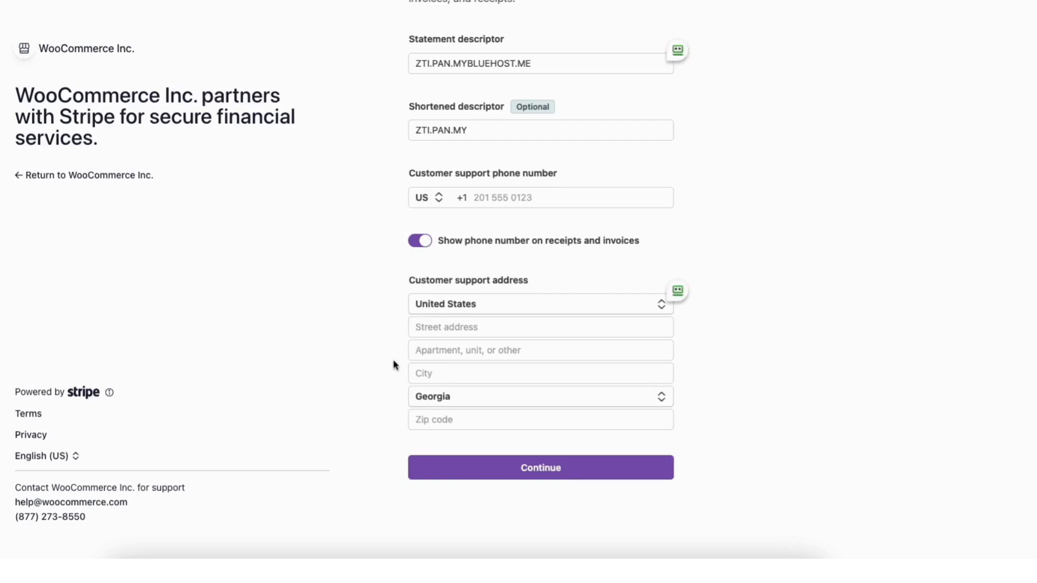
Continue to Stripe's climate commitment step, decline it with No thanks, and review the submission page
{"action": "left_click", "coordinate": [485, 474]}
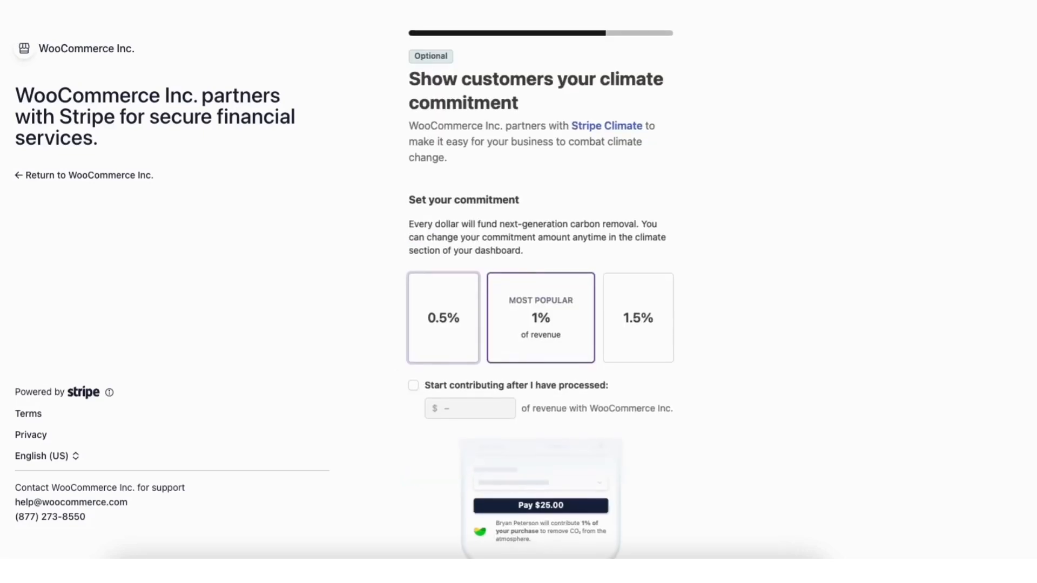
{"action": "scroll", "coordinate": [485, 474], "scroll_direction": "down", "scroll_amount": 3}
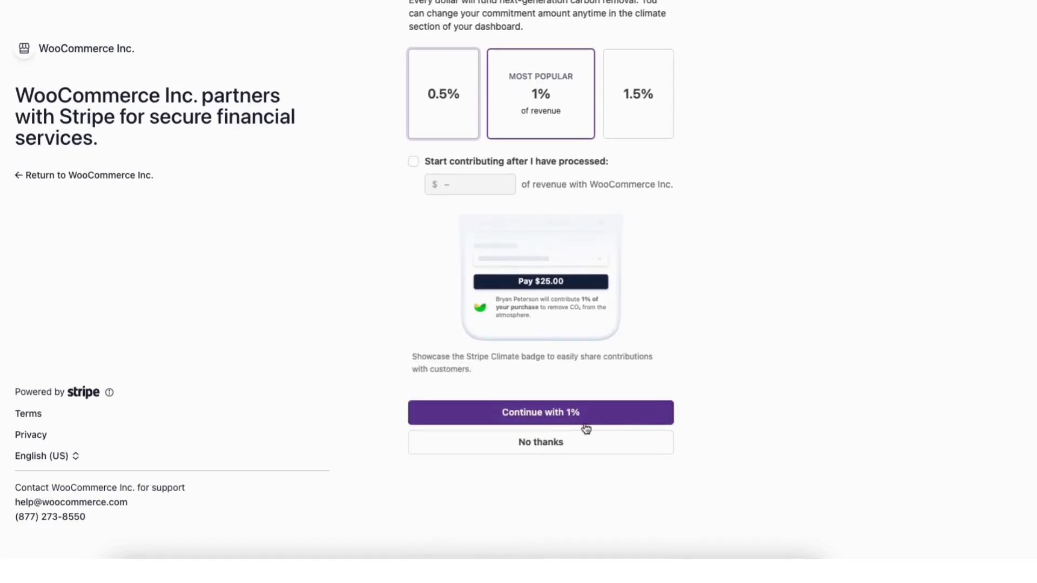
{"action": "left_click", "coordinate": [474, 452]}
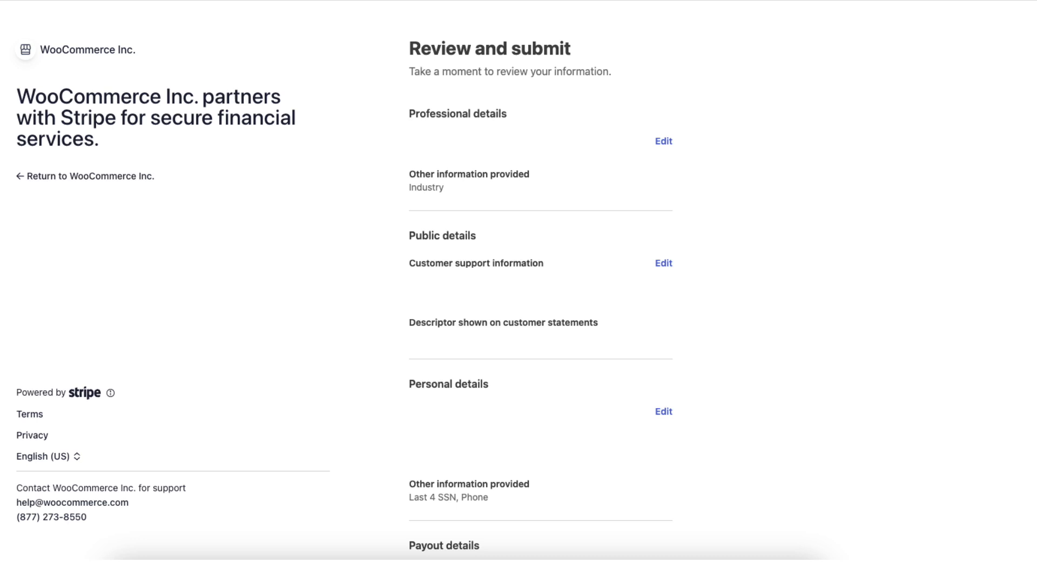
{"action": "scroll", "coordinate": [540, 291], "scroll_direction": "down", "scroll_amount": 5}
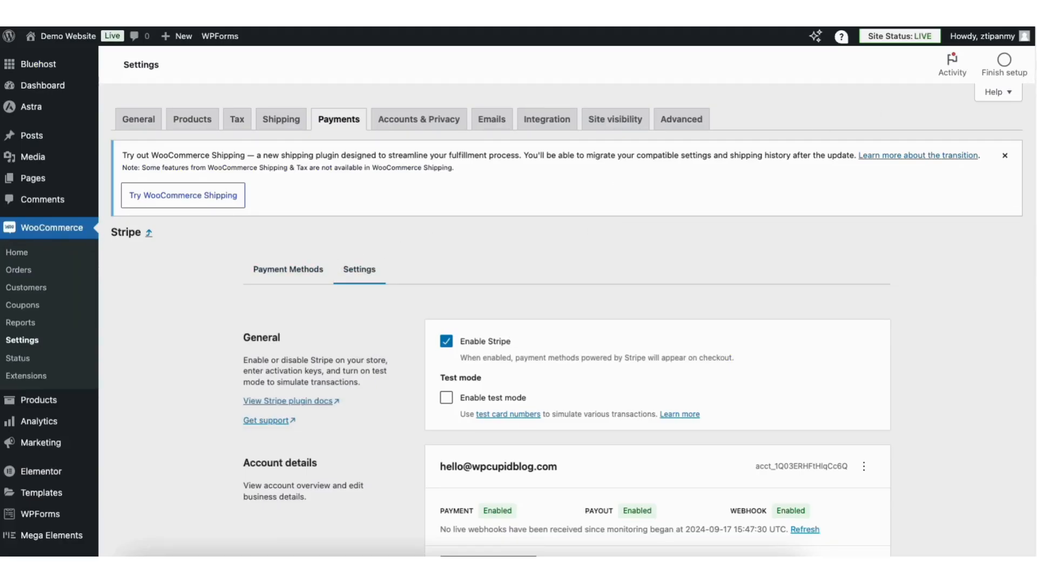
Save the WooCommerce Stripe settings with saved-card payments enabled and legacy checkout left off
{"action": "scroll", "coordinate": [783, 243], "scroll_direction": "down", "scroll_amount": 7}
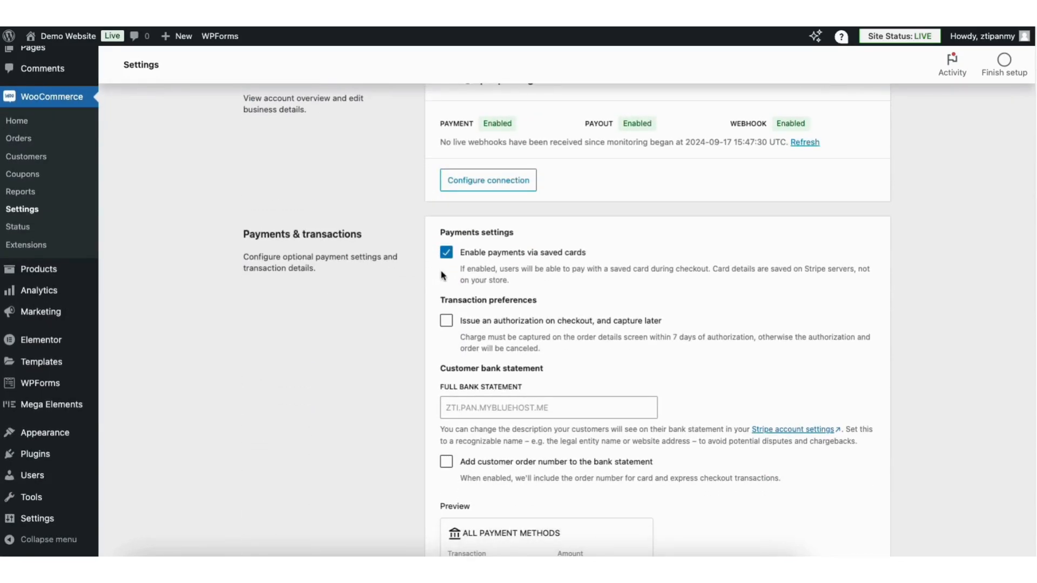
{"action": "scroll", "coordinate": [658, 321], "scroll_direction": "down", "scroll_amount": 5}
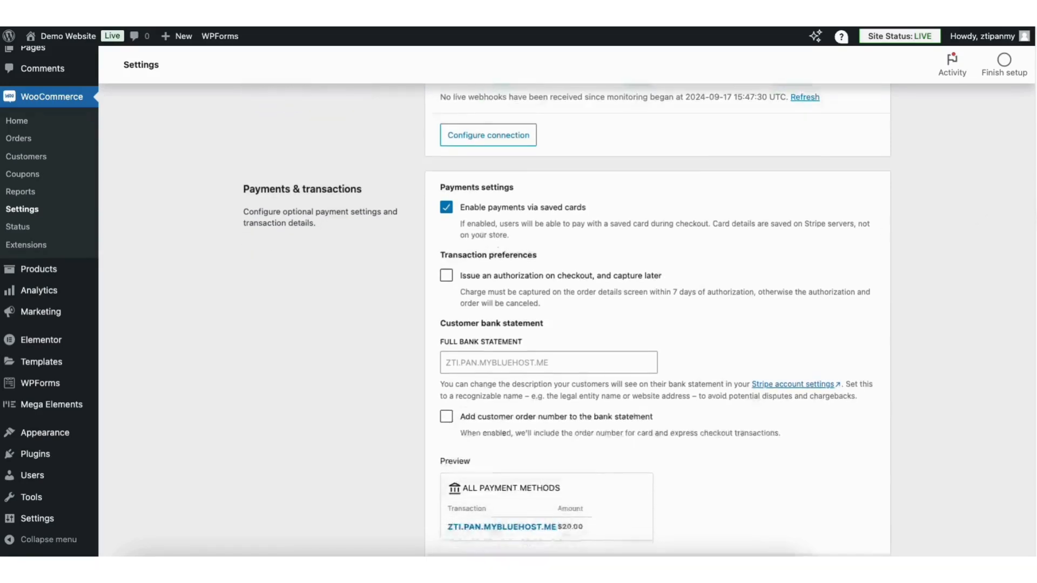
{"action": "scroll", "coordinate": [658, 320], "scroll_direction": "down", "scroll_amount": 2}
{"action": "left_click", "coordinate": [859, 471]}
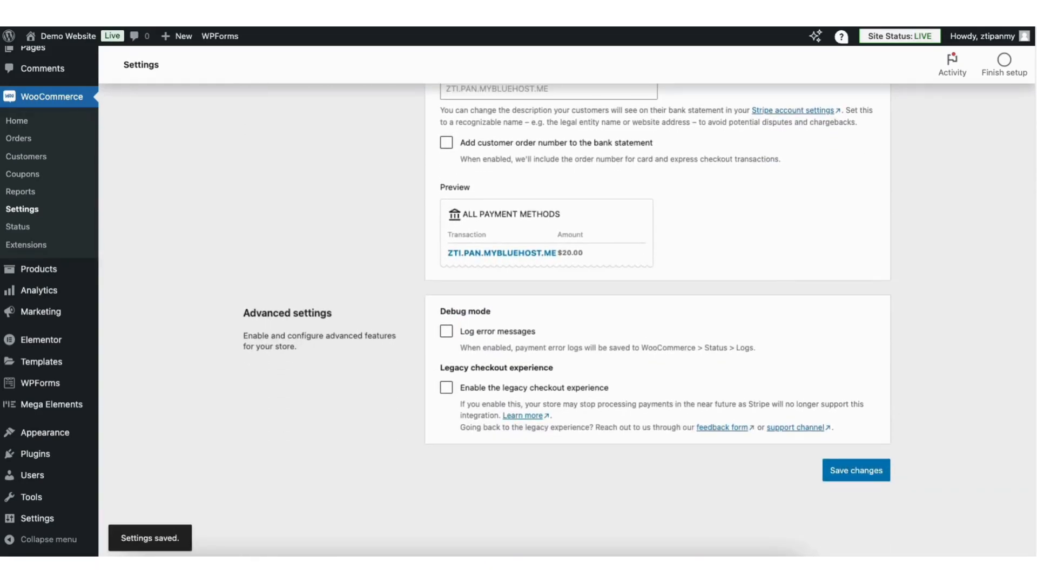
{"action": "scroll", "coordinate": [466, 255], "scroll_direction": "up", "scroll_amount": 7}
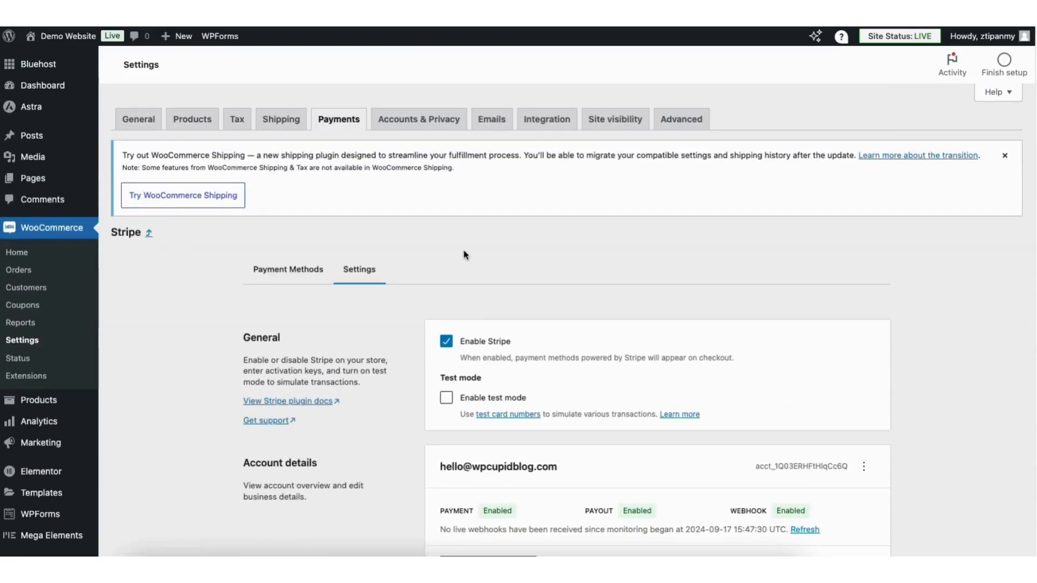
In Stripe's Payment Methods list, switch Afterpay on, then off again and confirm its removal
{"action": "left_click", "coordinate": [301, 269]}
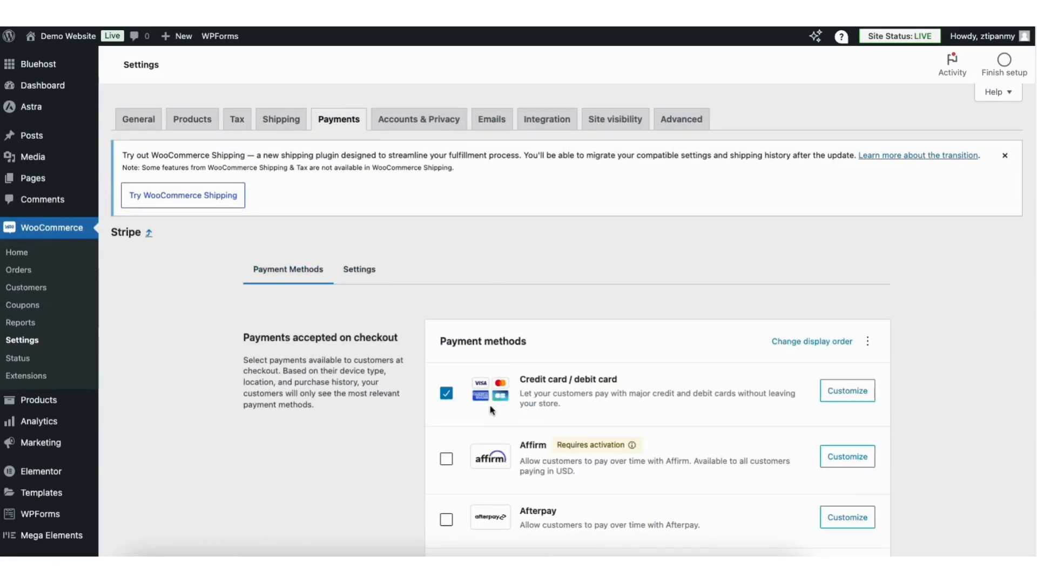
{"action": "scroll", "coordinate": [491, 411], "scroll_direction": "down", "scroll_amount": 2}
{"action": "scroll", "coordinate": [594, 351], "scroll_direction": "down", "scroll_amount": 3}
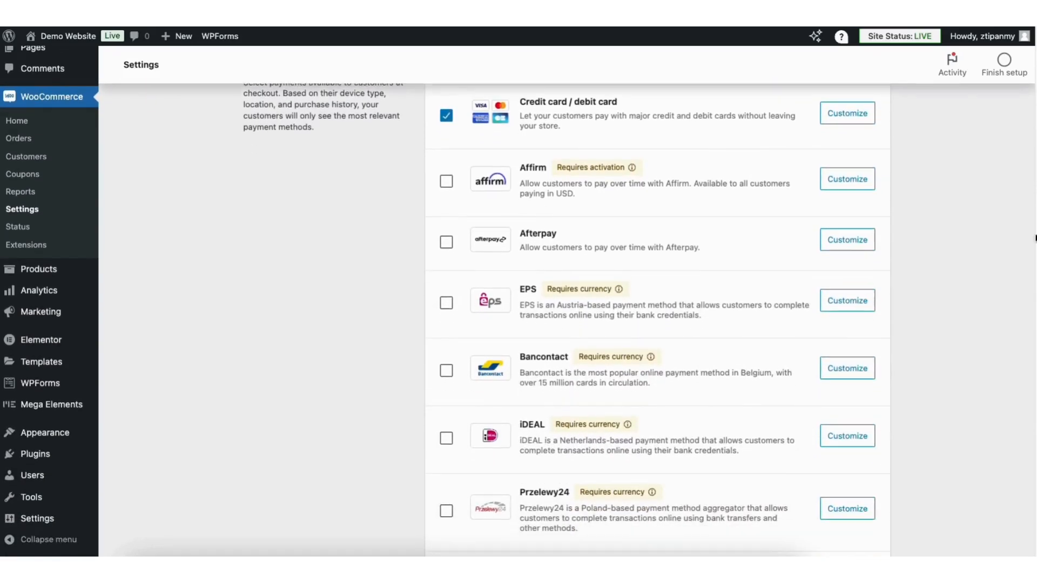
{"action": "left_click", "coordinate": [446, 243]}
{"action": "left_click", "coordinate": [446, 243]}
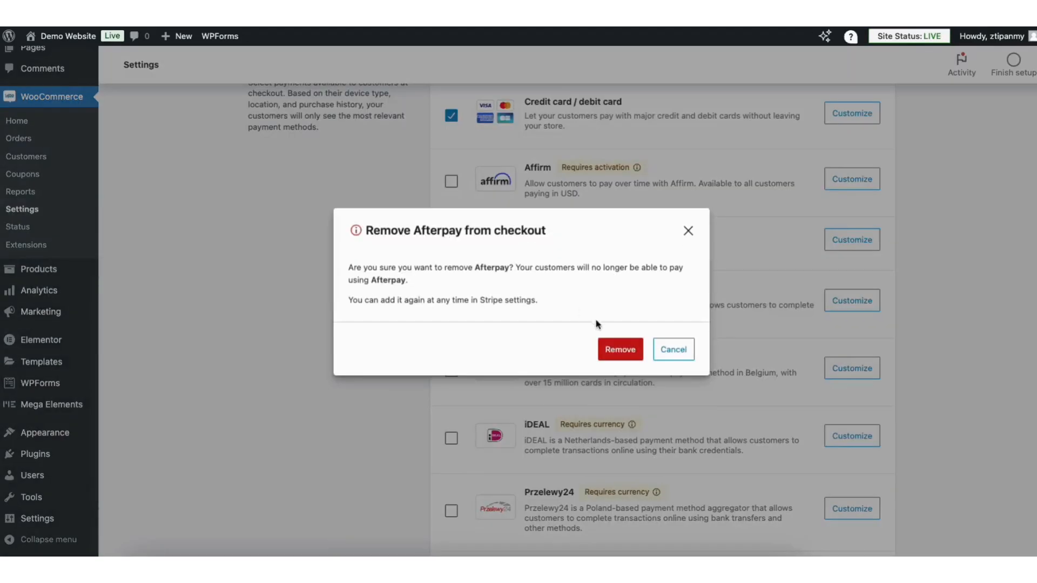
{"action": "left_click", "coordinate": [619, 349]}
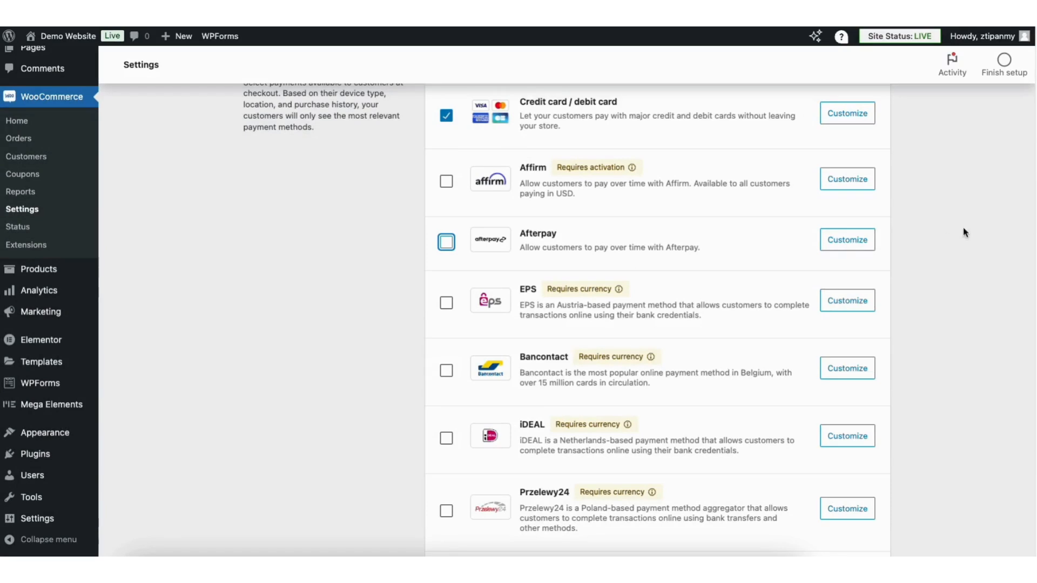
{"action": "scroll", "coordinate": [1025, 234], "scroll_direction": "down", "scroll_amount": 7}
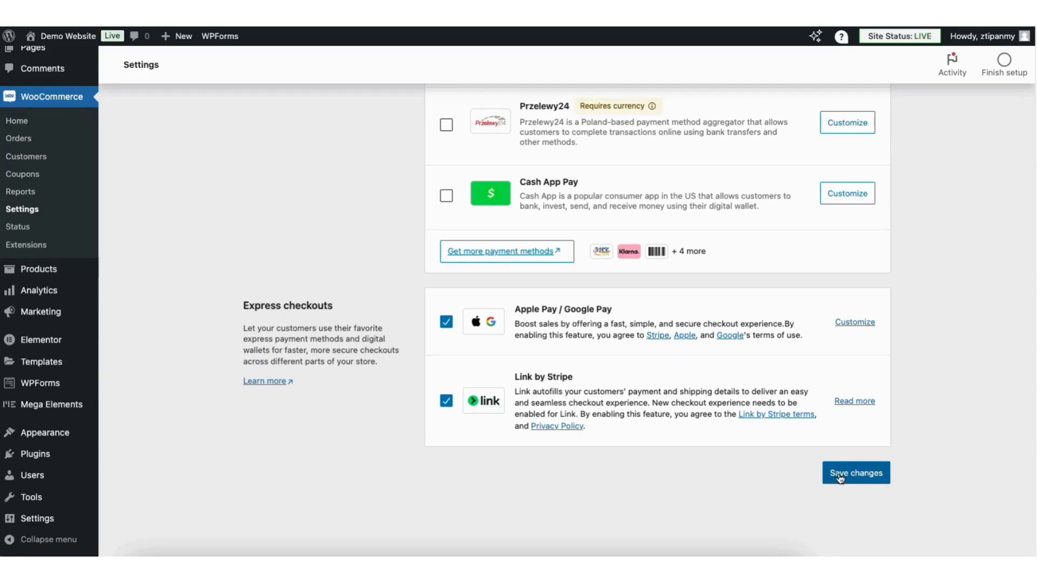
{"action": "left_click_drag", "start_coordinate": [1035, 444], "coordinate": [1028, 115]}
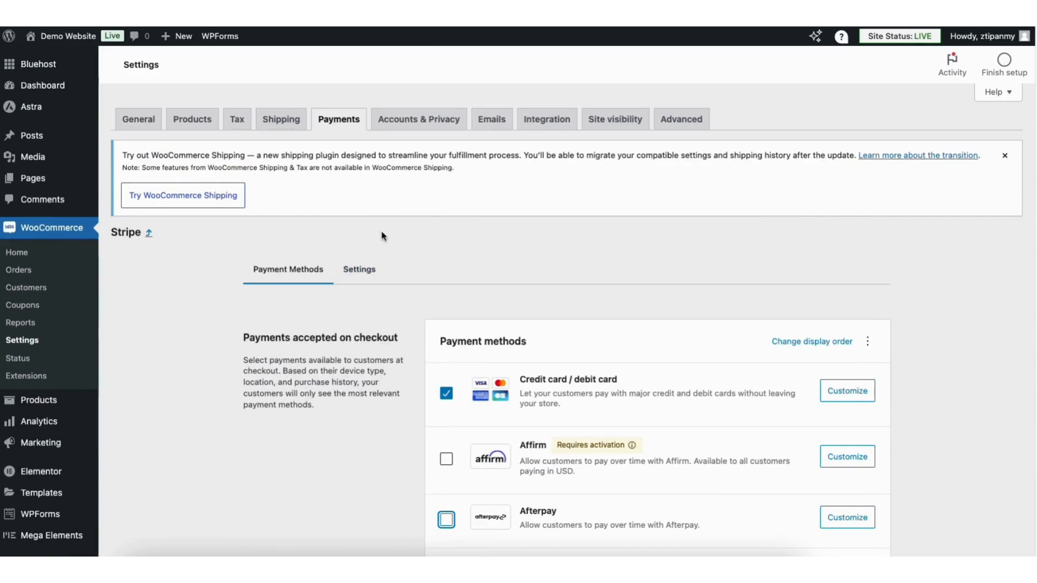
Open the live store's Shop page and the Demo Mystery Book product page
{"action": "mouse_move", "coordinate": [59, 37]}
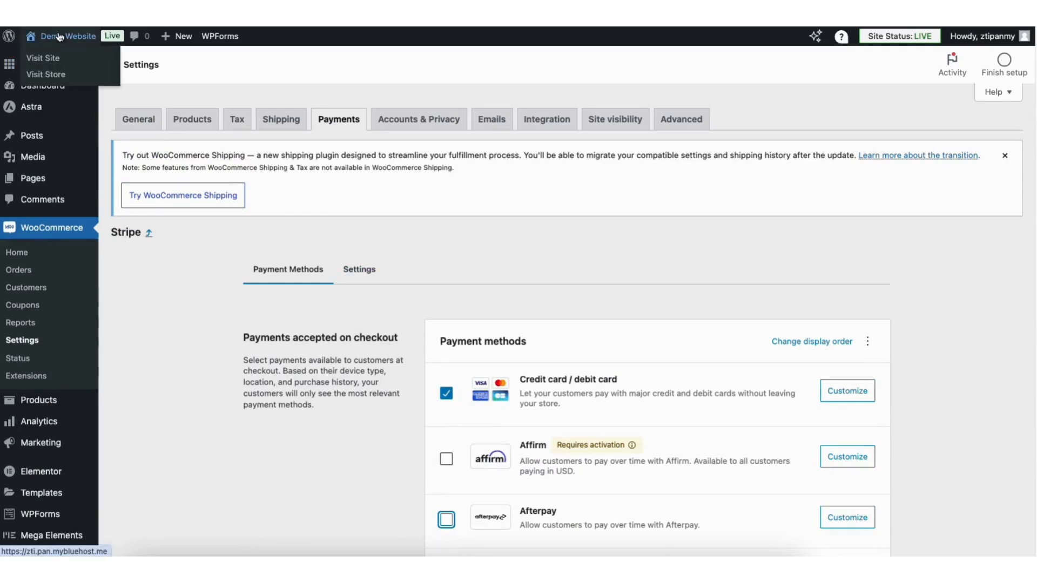
{"action": "left_click", "coordinate": [49, 78]}
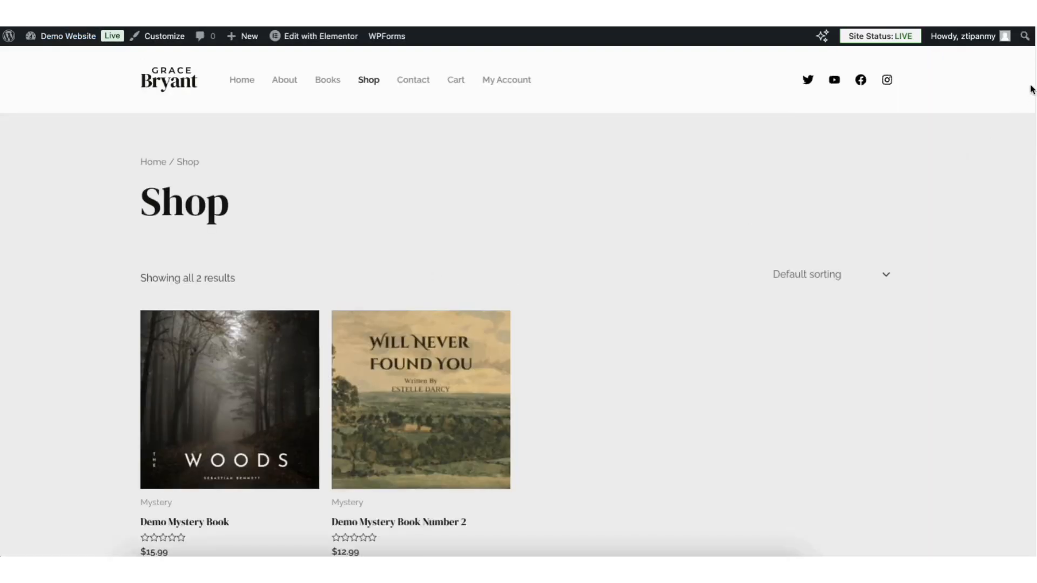
{"action": "scroll", "coordinate": [1025, 166], "scroll_direction": "down", "scroll_amount": 3}
{"action": "scroll", "coordinate": [1023, 167], "scroll_direction": "up", "scroll_amount": 1}
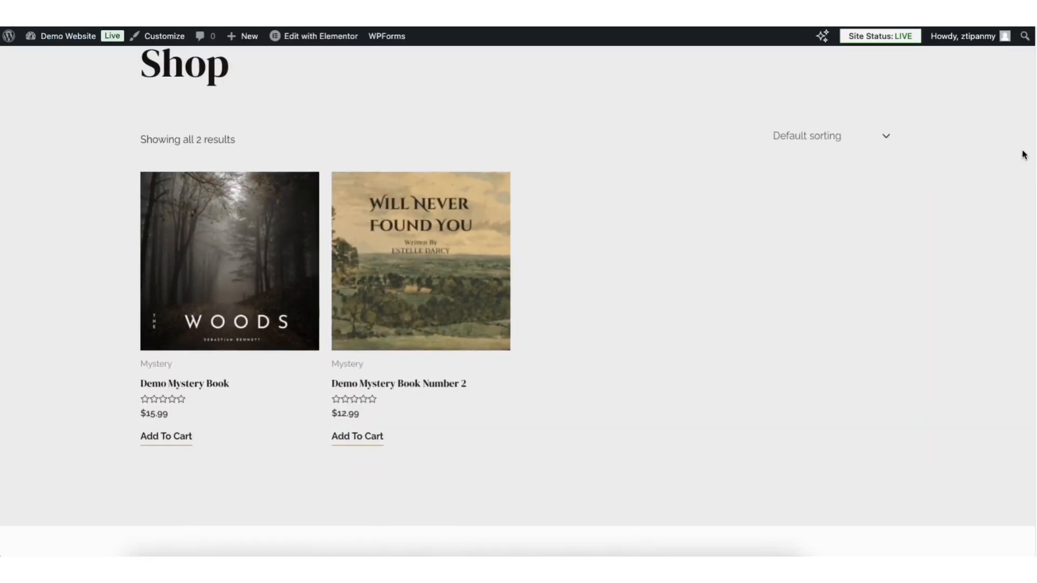
{"action": "left_click", "coordinate": [186, 289]}
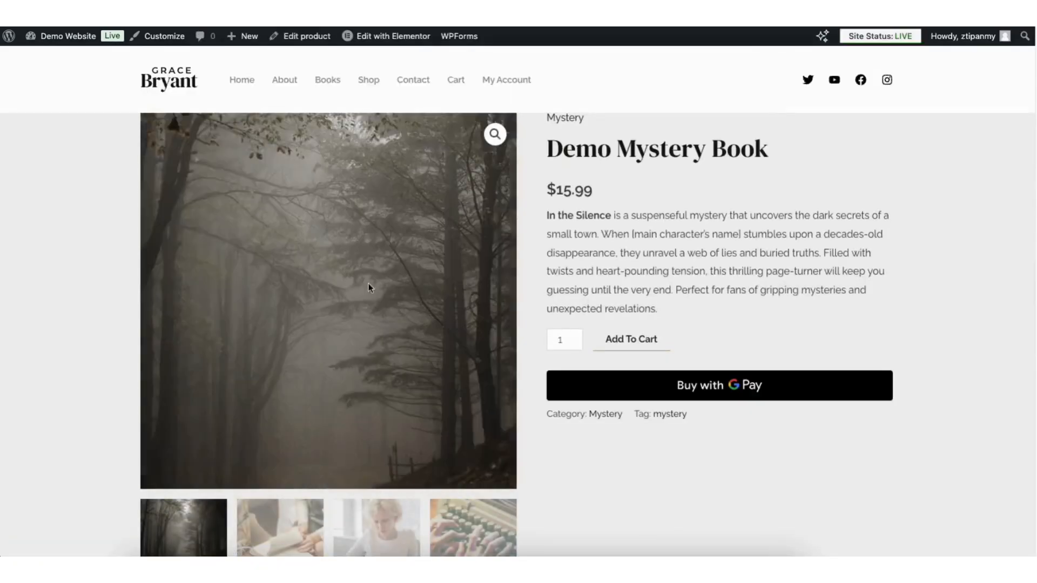
{"action": "scroll", "coordinate": [1023, 178], "scroll_direction": "down", "scroll_amount": 12}
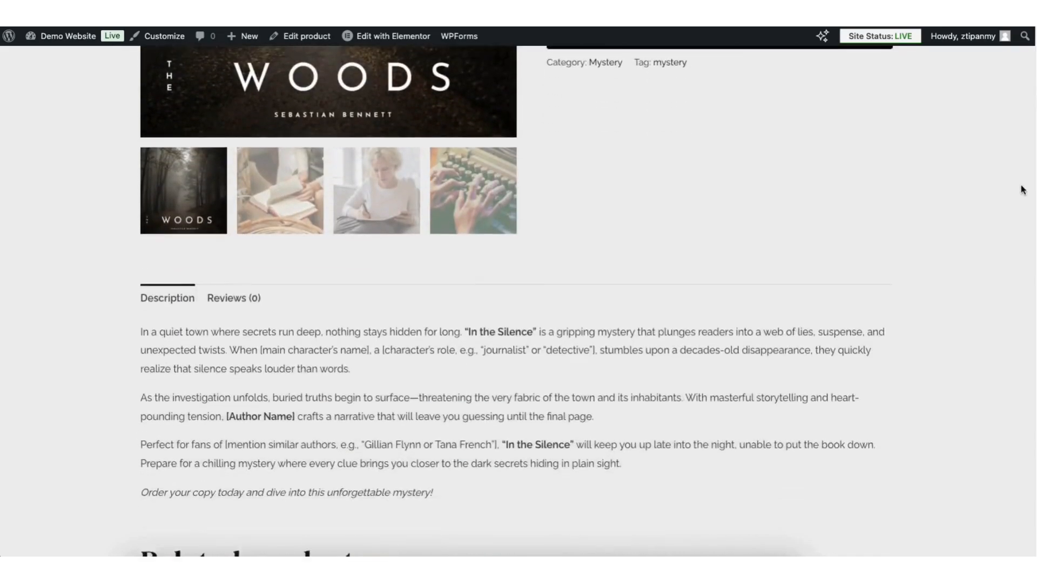
{"action": "scroll", "coordinate": [1009, 316], "scroll_direction": "up", "scroll_amount": 10}
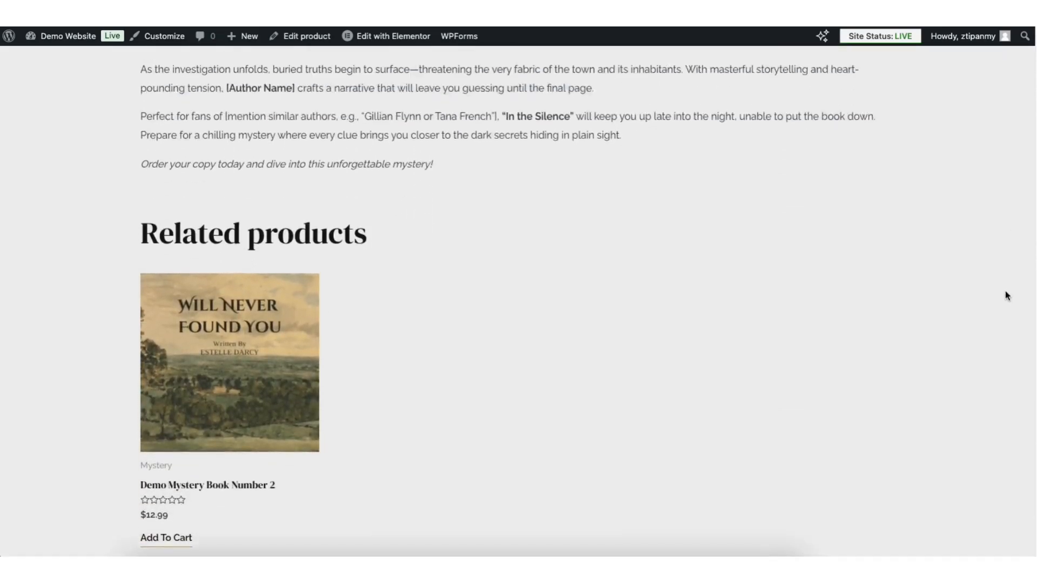
{"action": "scroll", "coordinate": [945, 103], "scroll_direction": "up", "scroll_amount": 4}
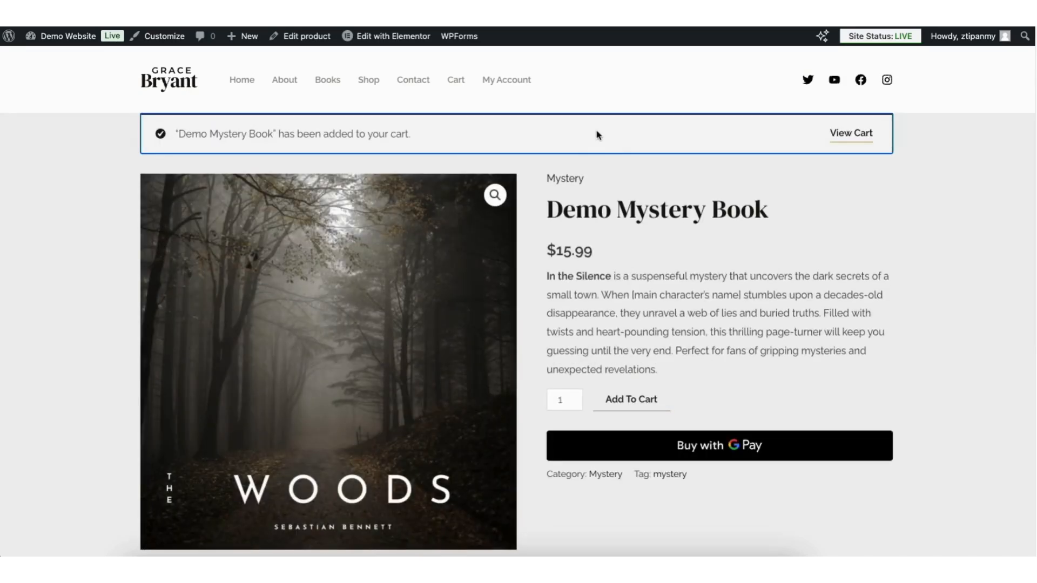
From the cart, proceed to checkout and try placing the $20.99 Demo Mystery Book order
{"action": "left_click", "coordinate": [857, 137]}
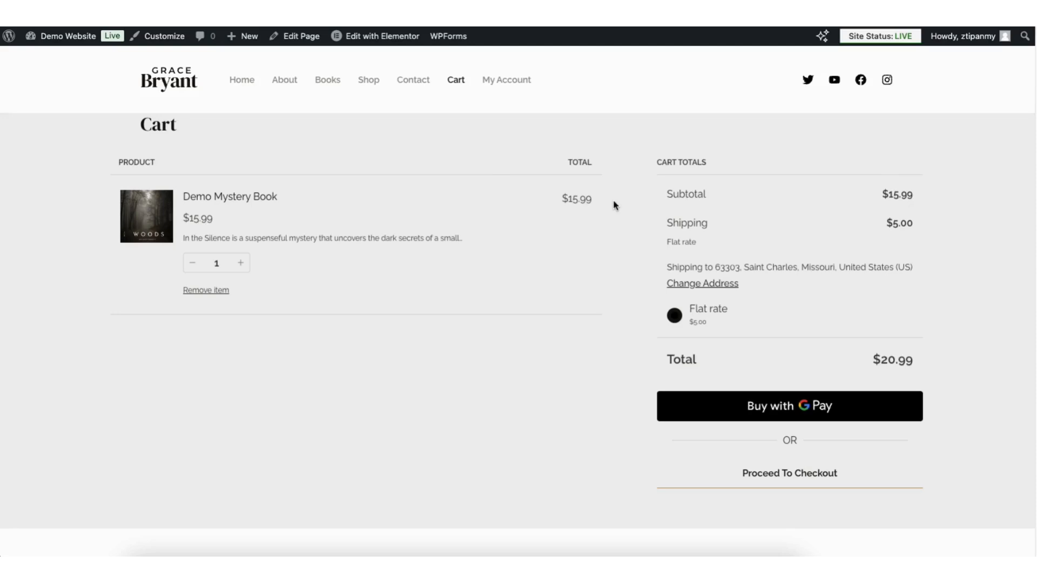
{"action": "left_click", "coordinate": [782, 474]}
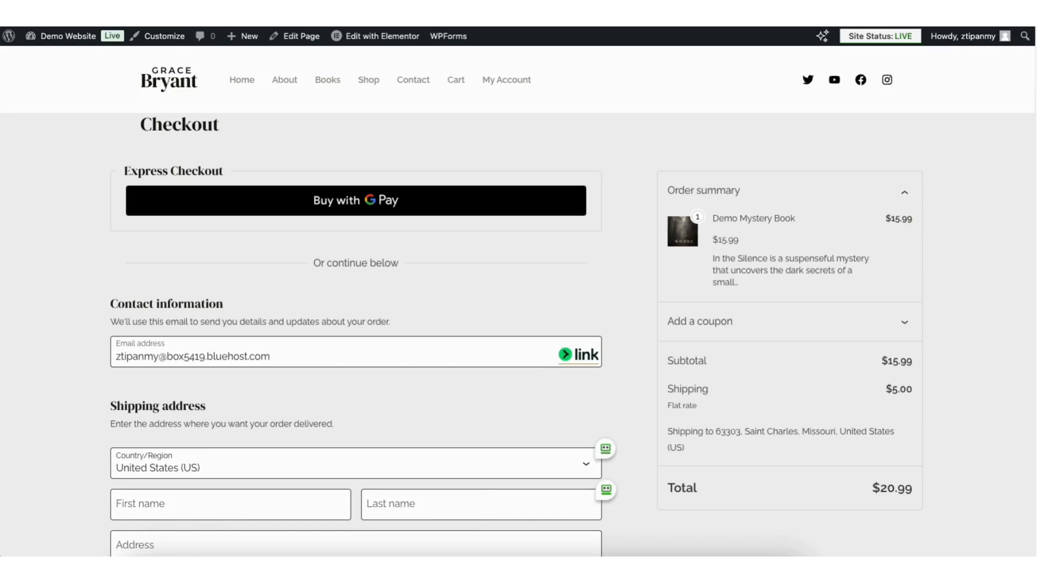
{"action": "scroll", "coordinate": [1033, 88], "scroll_direction": "down", "scroll_amount": 3}
{"action": "scroll", "coordinate": [1033, 88], "scroll_direction": "down", "scroll_amount": 5}
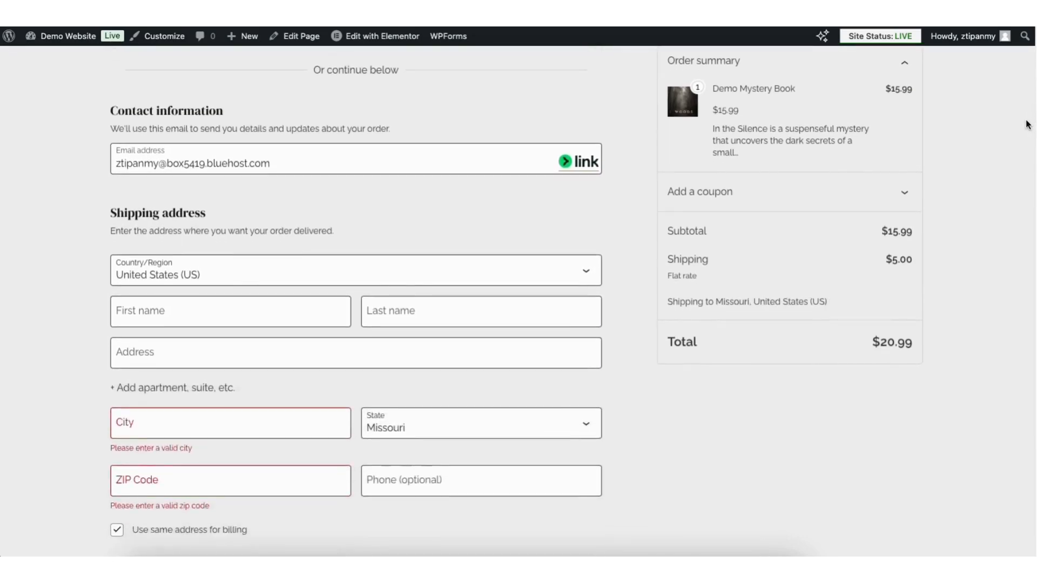
{"action": "scroll", "coordinate": [1015, 191], "scroll_direction": "down", "scroll_amount": 5}
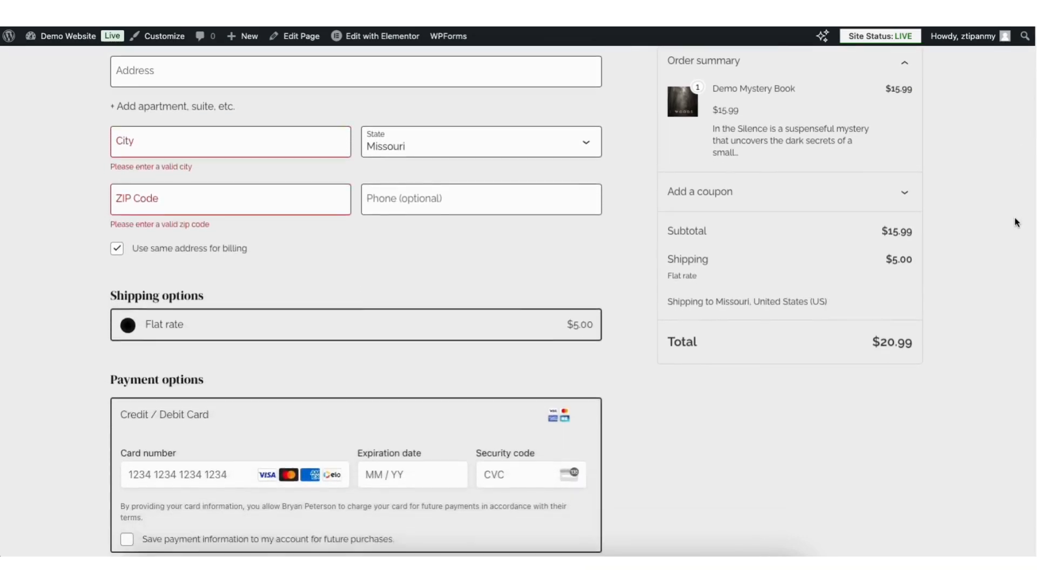
{"action": "scroll", "coordinate": [1014, 292], "scroll_direction": "down", "scroll_amount": 2}
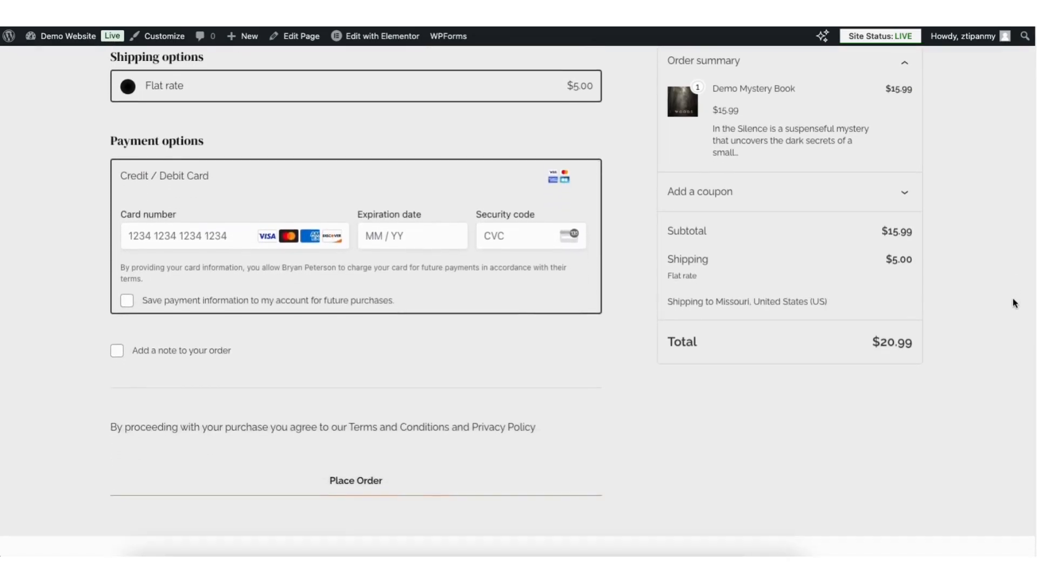
{"action": "left_click", "coordinate": [356, 456]}
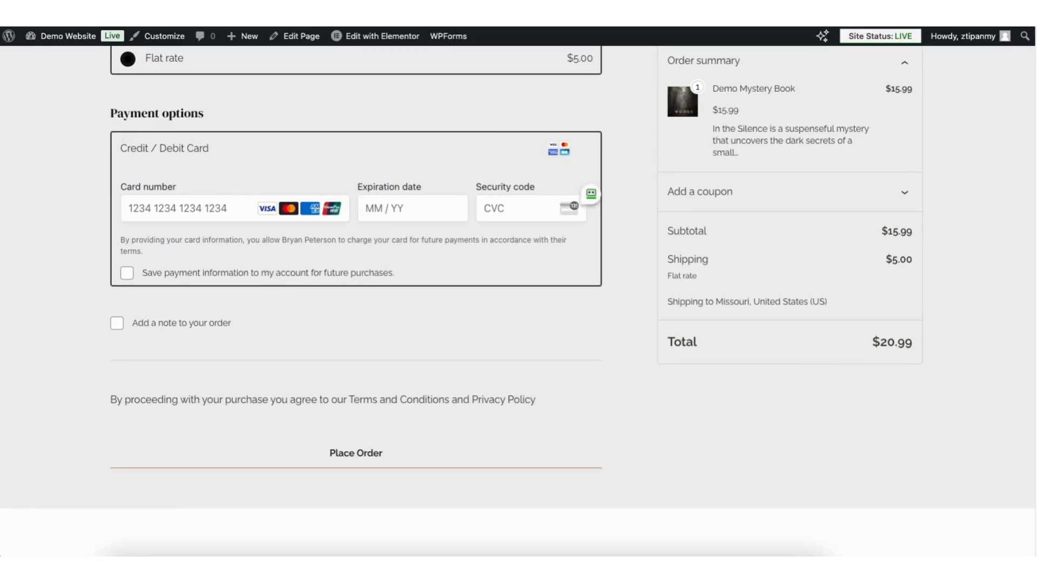
{"action": "scroll", "coordinate": [1025, 204], "scroll_direction": "up", "scroll_amount": 14}
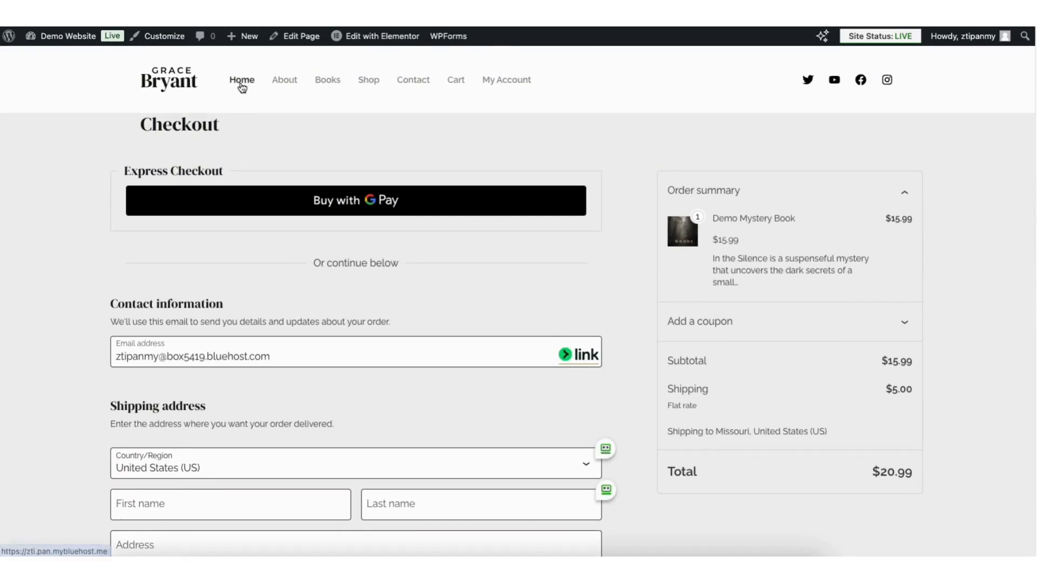
{"action": "left_click", "coordinate": [241, 84]}
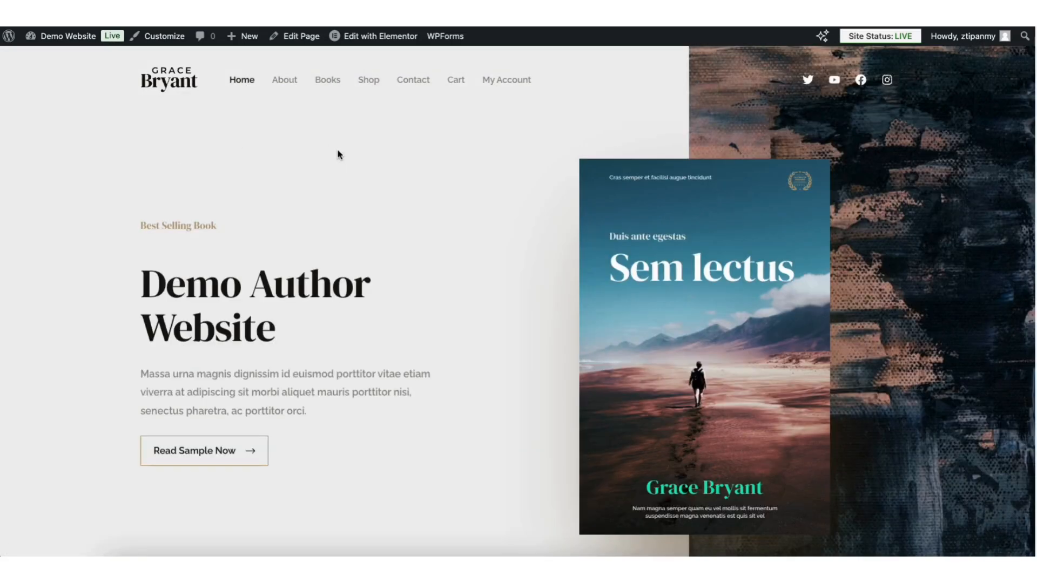
Open the Home page in Elementor and preview it at tablet, mobile, then desktop widths
{"action": "left_click", "coordinate": [357, 36]}
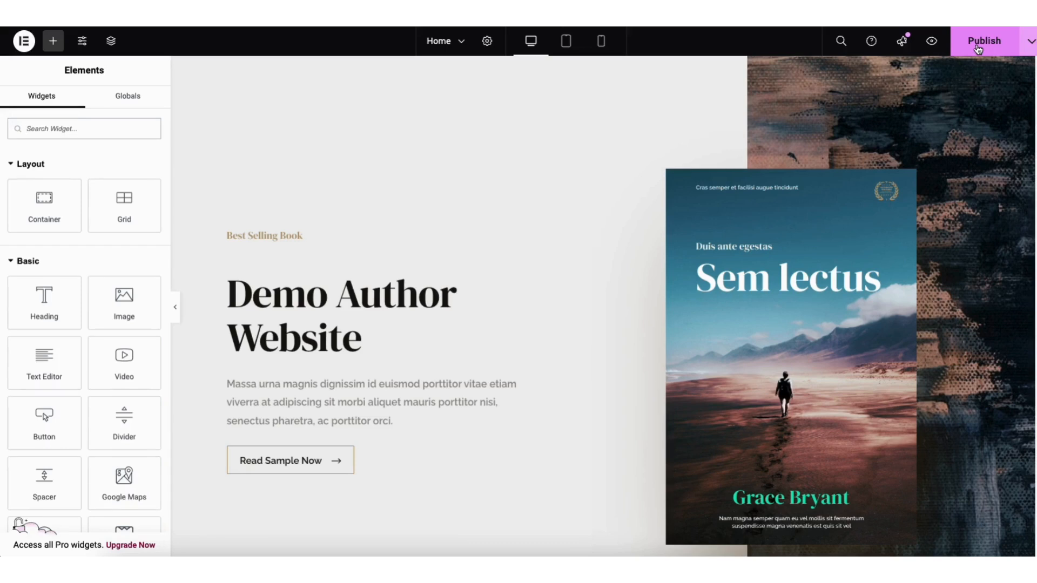
{"action": "left_click", "coordinate": [1027, 43]}
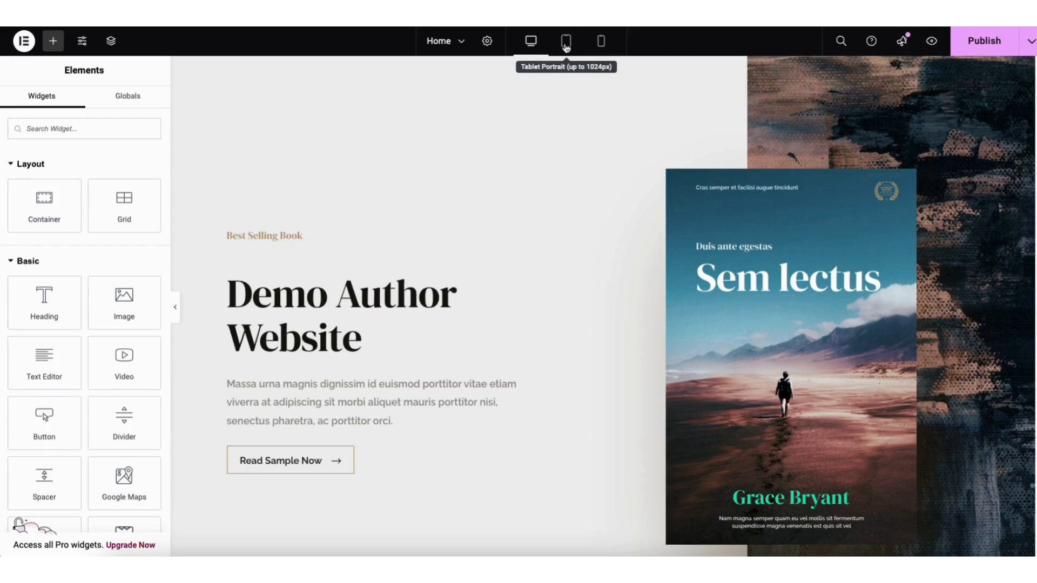
{"action": "left_click", "coordinate": [566, 43]}
{"action": "mouse_move", "coordinate": [844, 95]}
{"action": "left_mouse_down"}
{"action": "mouse_move", "coordinate": [846, 175]}
{"action": "mouse_move", "coordinate": [844, 81]}
{"action": "left_mouse_up"}
{"action": "left_click", "coordinate": [601, 41]}
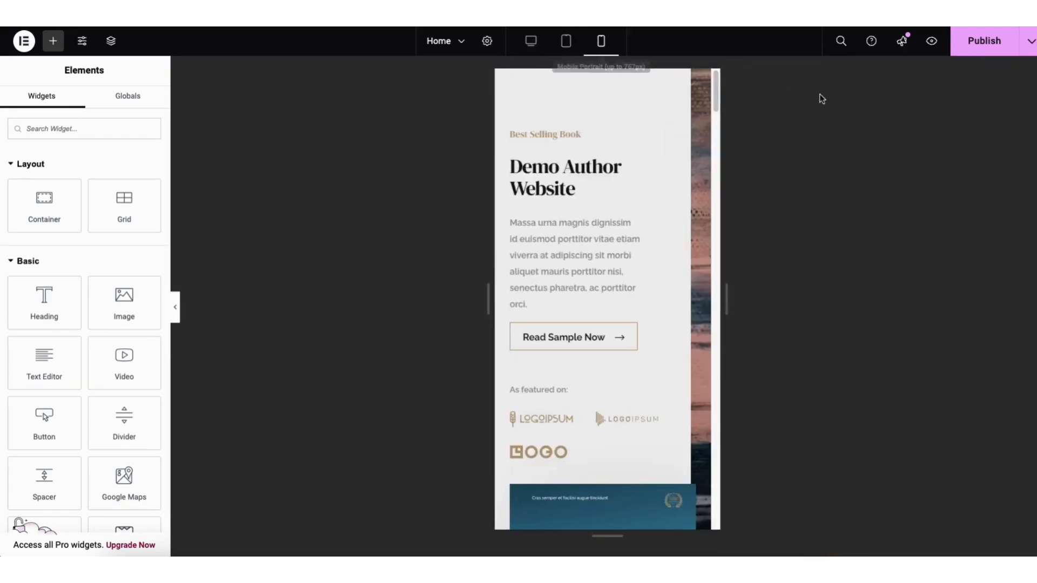
{"action": "left_click_drag", "start_coordinate": [716, 91], "coordinate": [721, 66]}
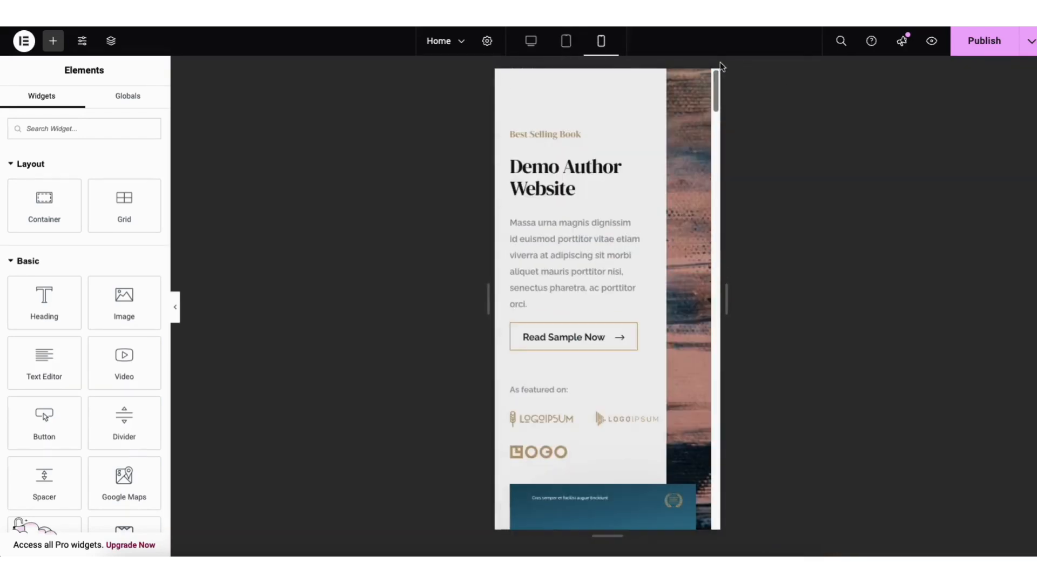
{"action": "left_click", "coordinate": [531, 41]}
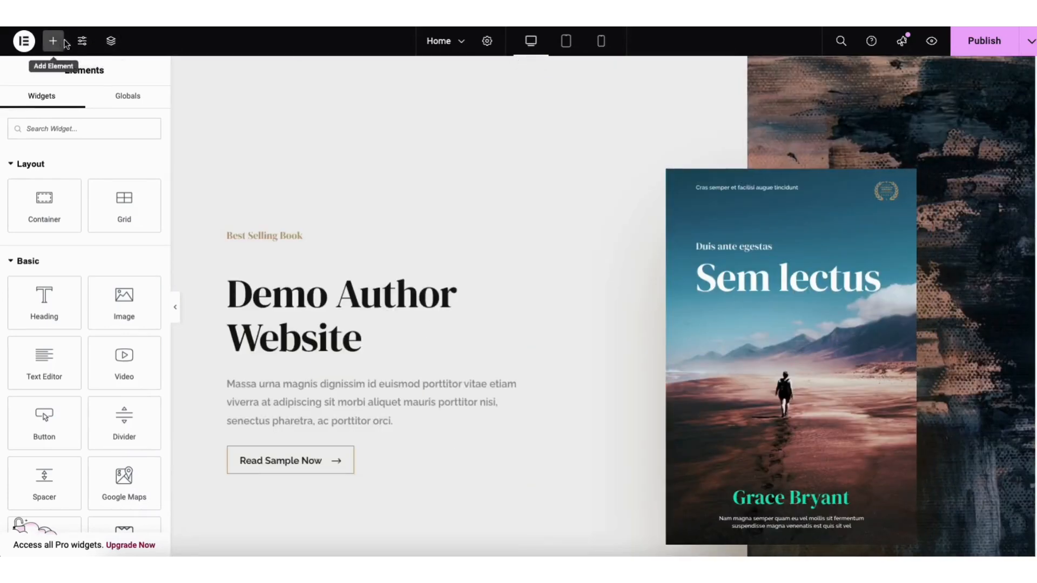
Glance at Site Settings, then show the Home page's Revisions list in Elementor's History panel
{"action": "left_click", "coordinate": [81, 44]}
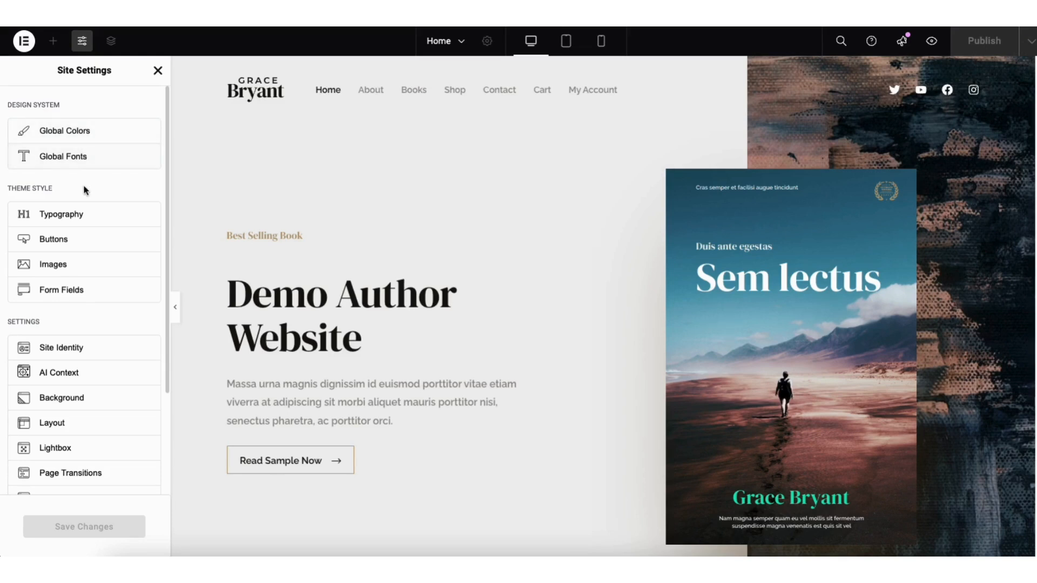
{"action": "left_click", "coordinate": [158, 70]}
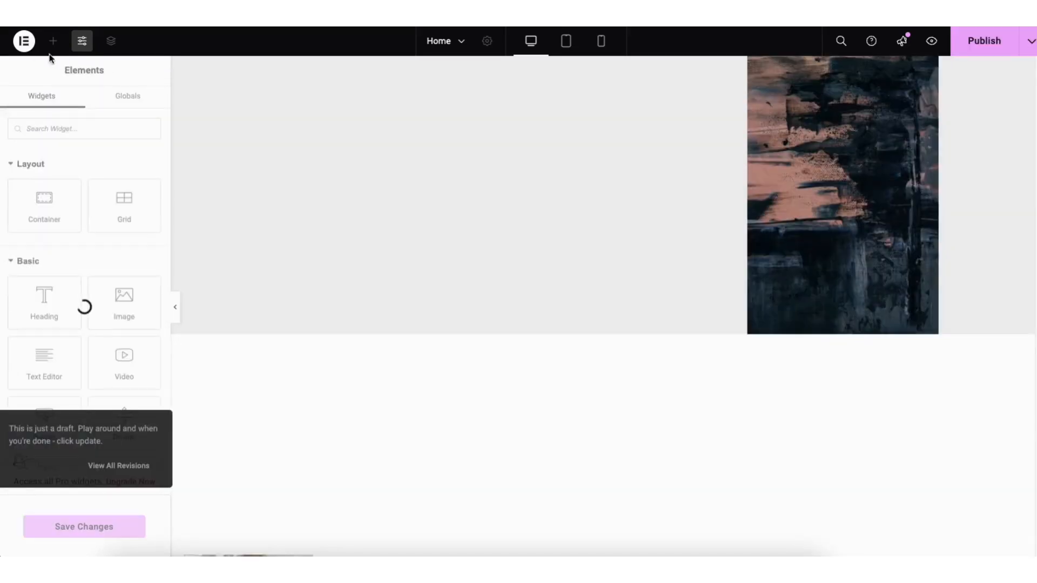
{"action": "left_click", "coordinate": [24, 41]}
{"action": "left_click", "coordinate": [54, 97]}
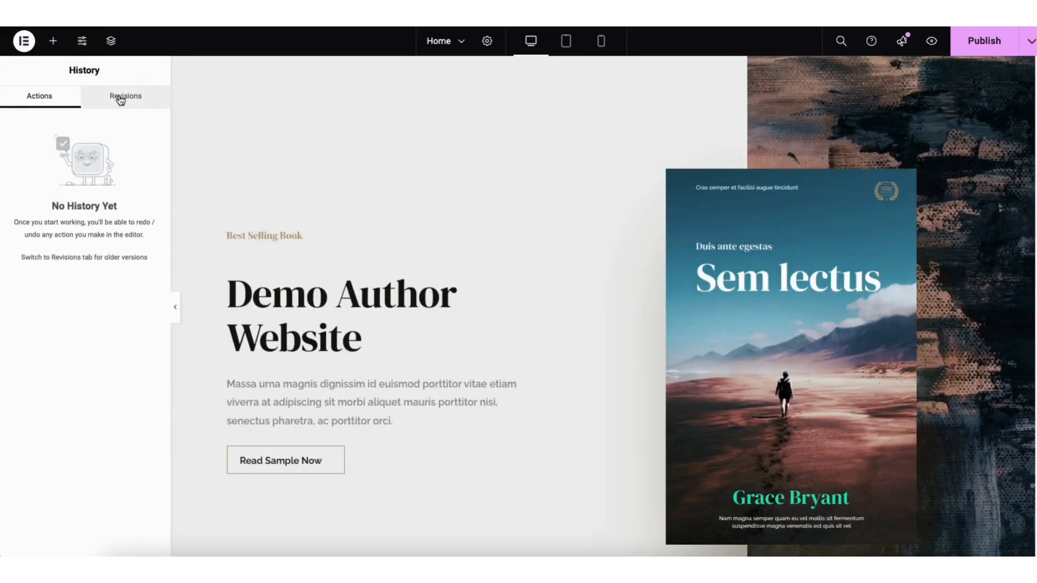
{"action": "left_click", "coordinate": [120, 99]}
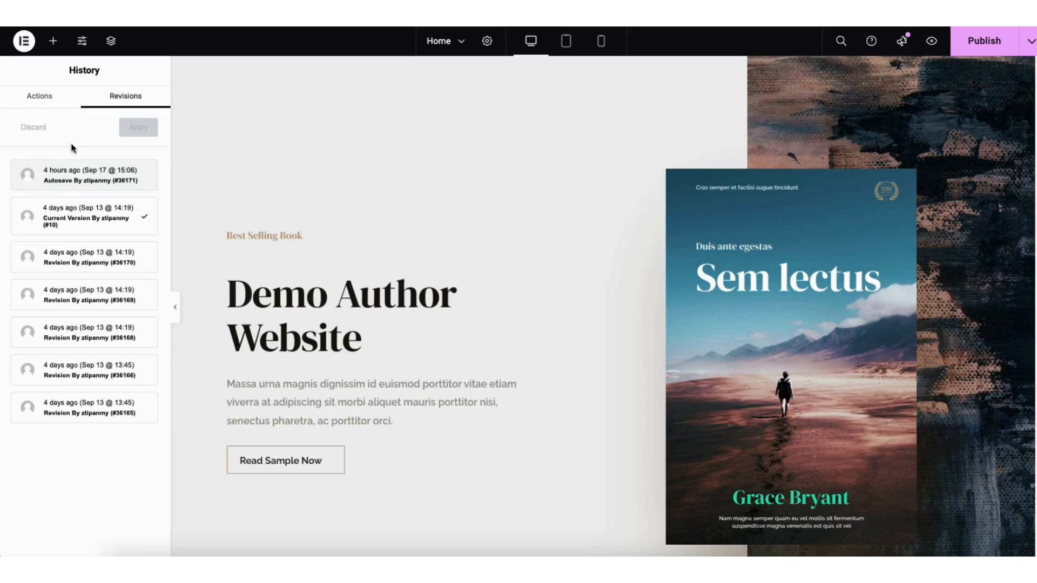
{"action": "left_click", "coordinate": [26, 44]}
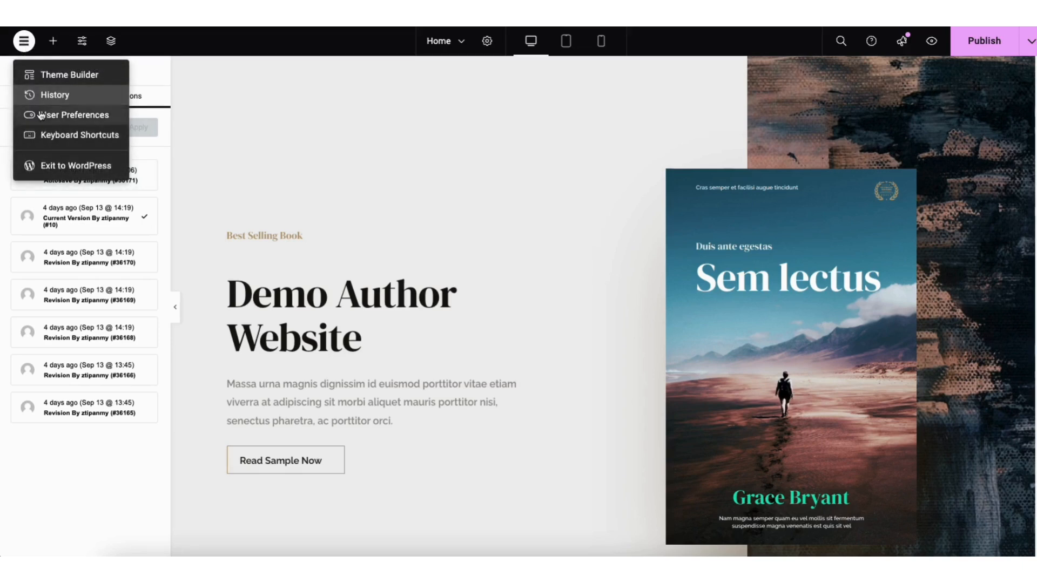
Leave Elementor for the WordPress admin and view the list of all the site's pages
{"action": "left_click", "coordinate": [55, 168]}
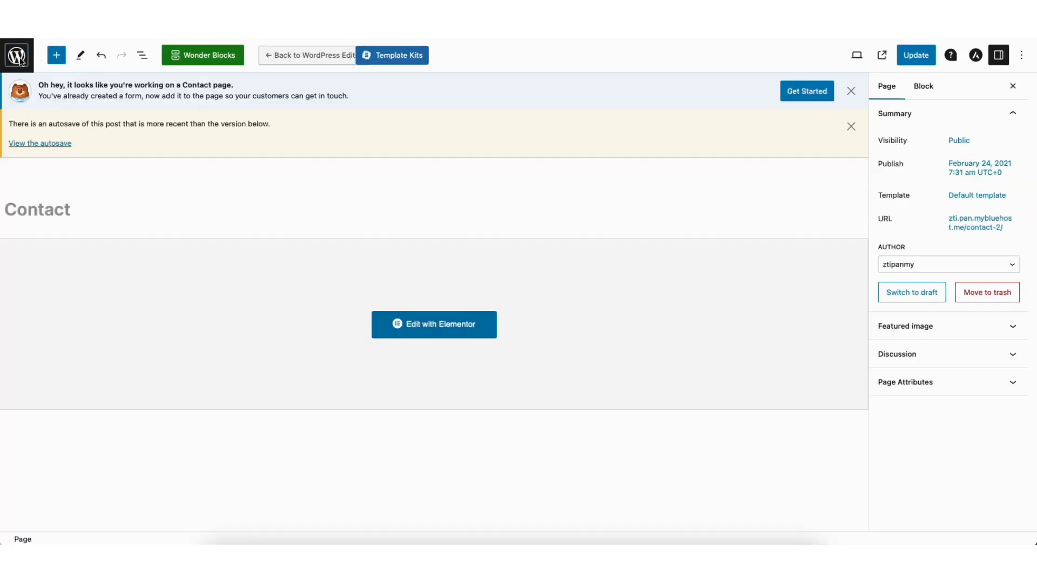
{"action": "left_click", "coordinate": [17, 63]}
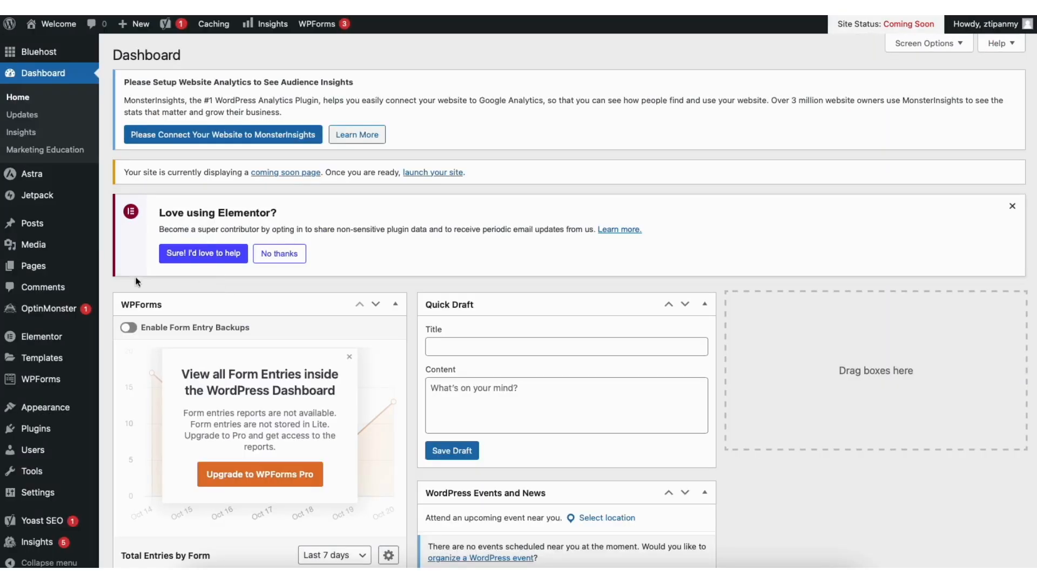
{"action": "mouse_move", "coordinate": [45, 270]}
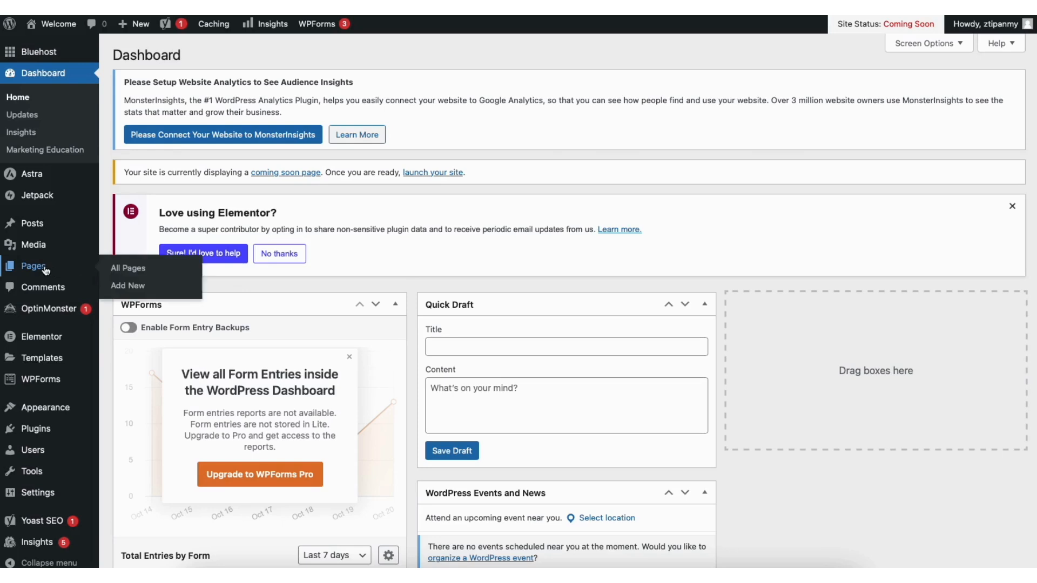
{"action": "left_click", "coordinate": [136, 269]}
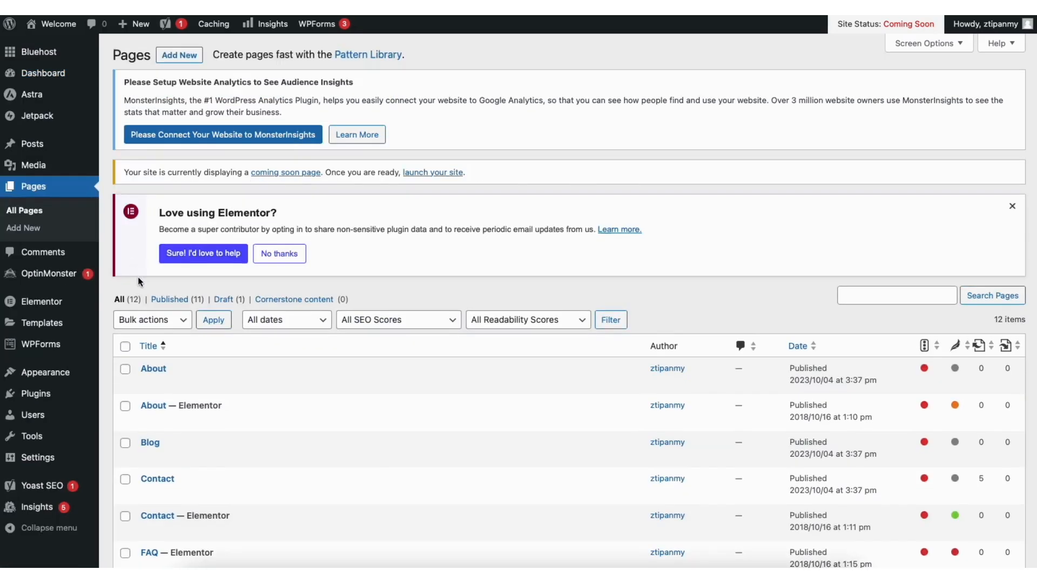
Look through the Media Library, all blog posts, and the comments list
{"action": "mouse_move", "coordinate": [30, 171]}
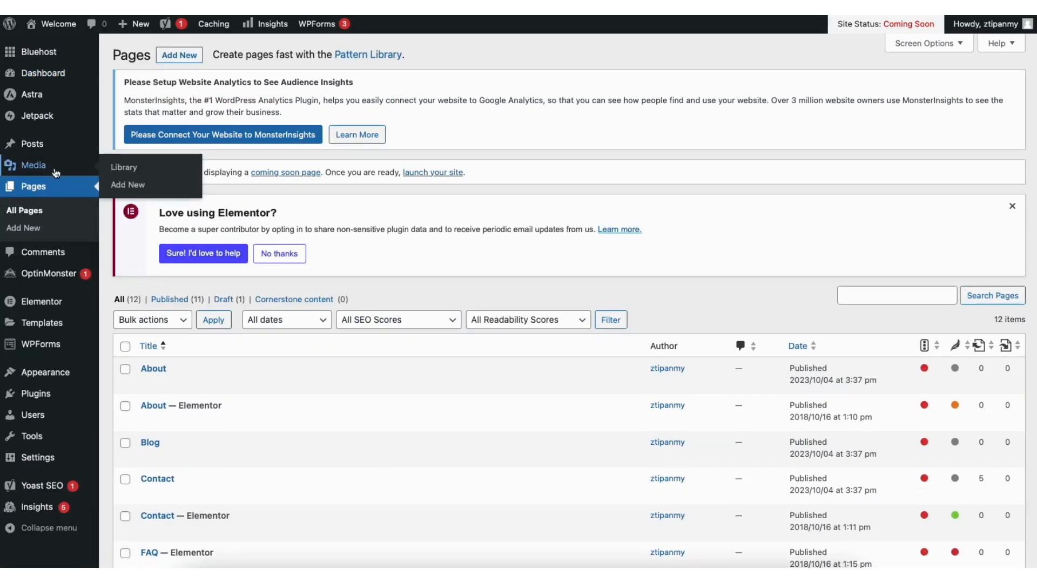
{"action": "left_click", "coordinate": [123, 167]}
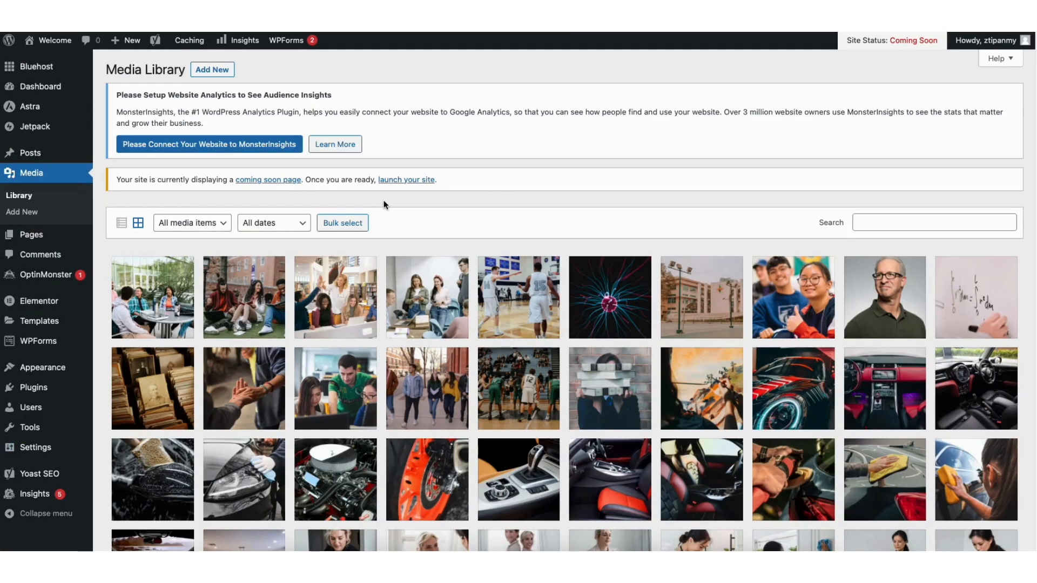
{"action": "scroll", "coordinate": [564, 356], "scroll_direction": "down", "scroll_amount": 2}
{"action": "scroll", "coordinate": [564, 303], "scroll_direction": "down", "scroll_amount": 5}
{"action": "scroll", "coordinate": [564, 302], "scroll_direction": "up", "scroll_amount": 7}
{"action": "mouse_move", "coordinate": [38, 156]}
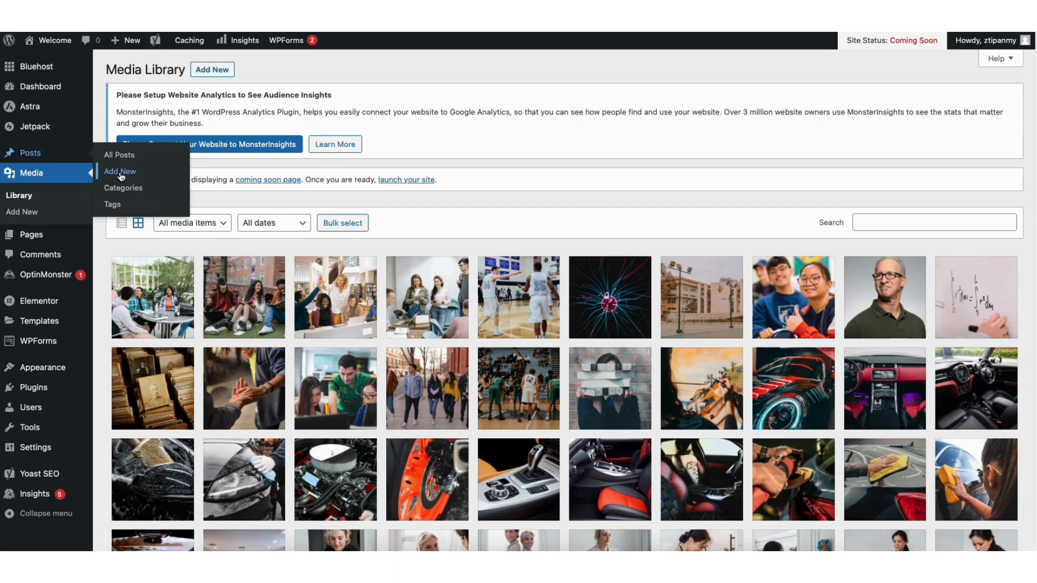
{"action": "left_click", "coordinate": [121, 155]}
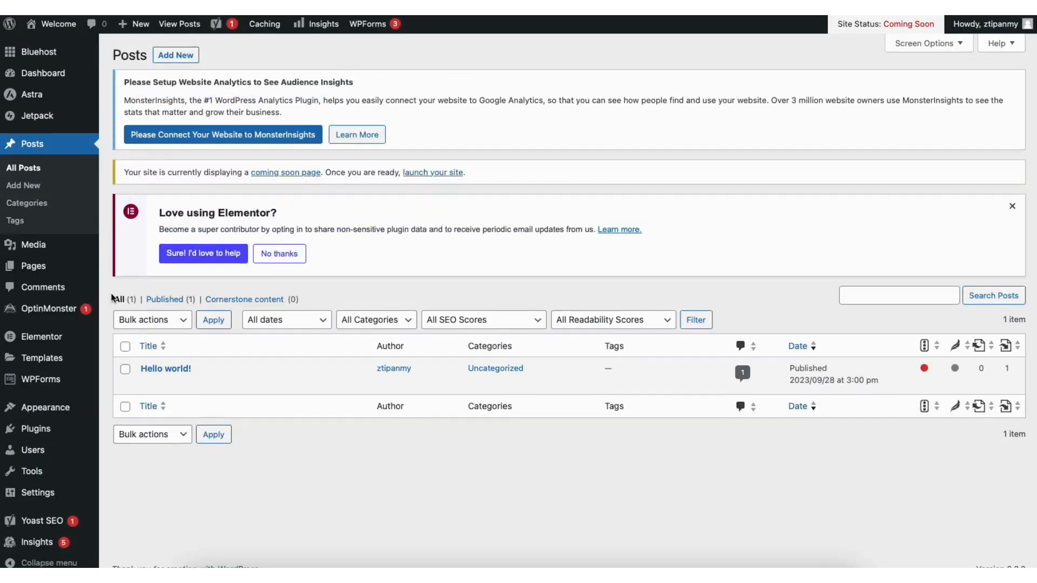
{"action": "left_click", "coordinate": [53, 289]}
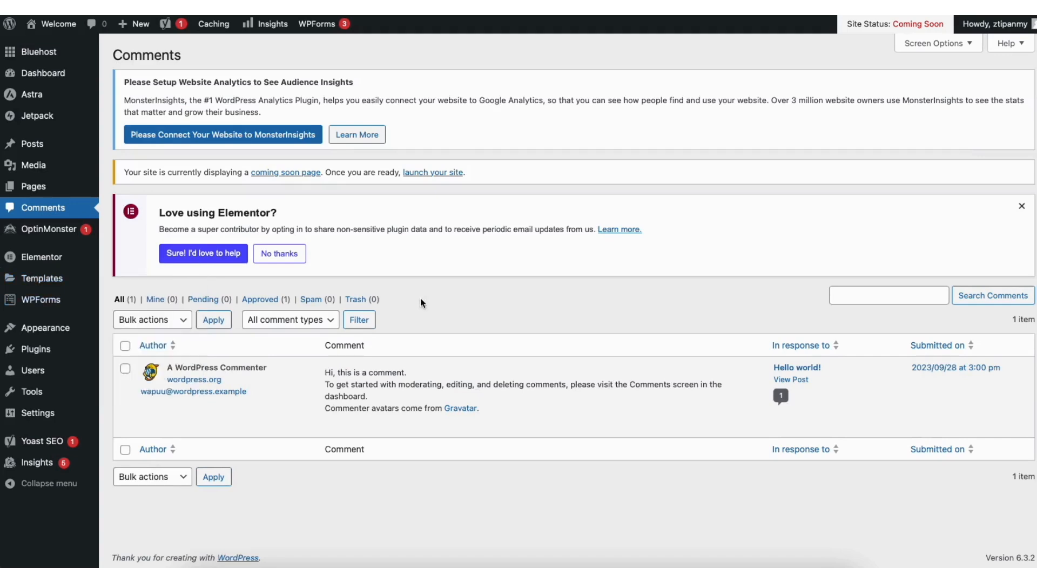
{"action": "mouse_move", "coordinate": [382, 424]}
Browse the plugins available to install, then go to Appearance > Menus
{"action": "mouse_move", "coordinate": [39, 352]}
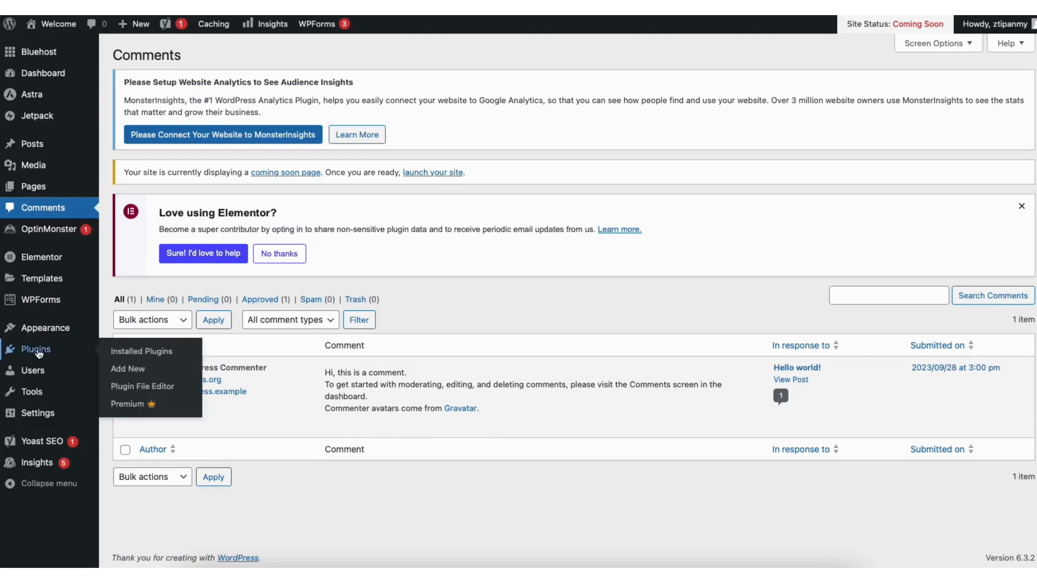
{"action": "left_click", "coordinate": [134, 369]}
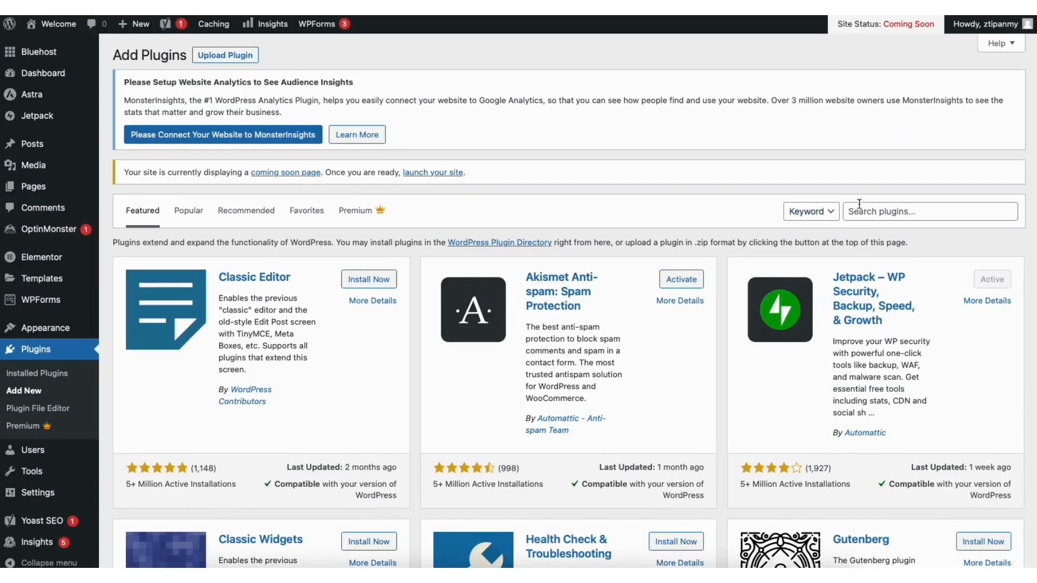
{"action": "scroll", "coordinate": [567, 303], "scroll_direction": "down", "scroll_amount": 3}
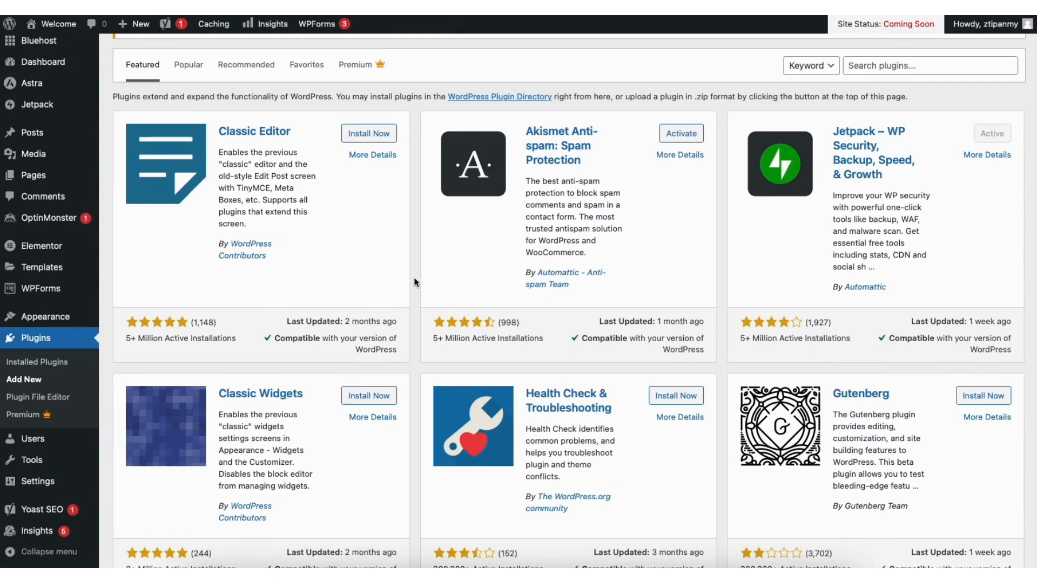
{"action": "mouse_move", "coordinate": [62, 320]}
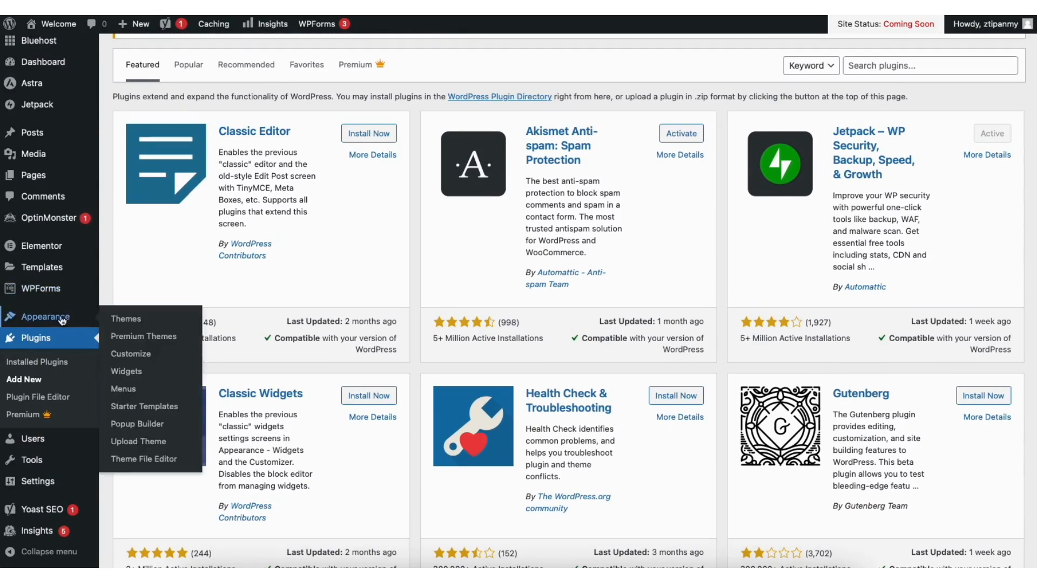
{"action": "left_click", "coordinate": [124, 389]}
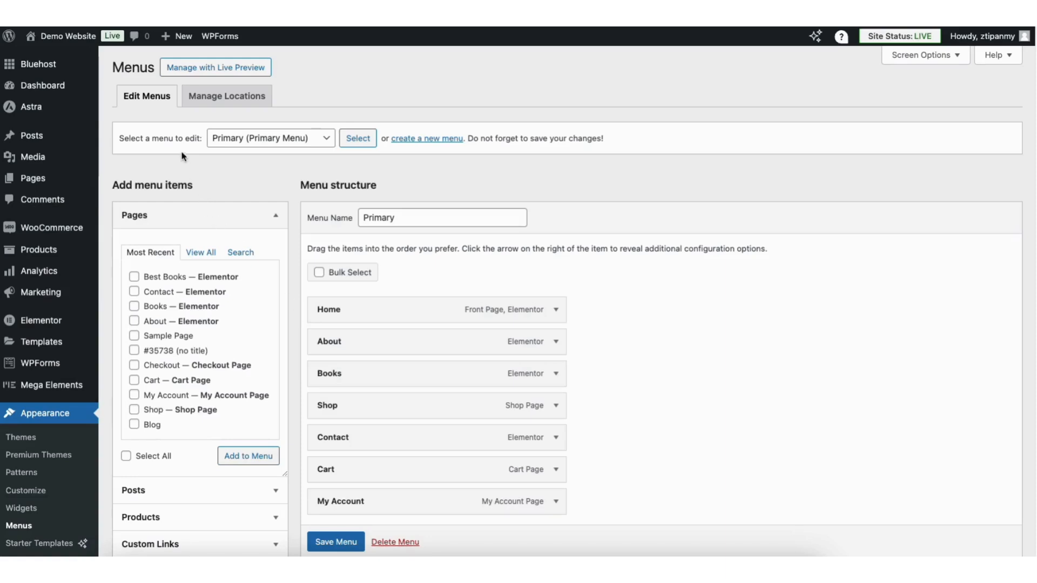
Keep the Primary menu selected, add a Sample Page item and move it above Cart
{"action": "left_click", "coordinate": [261, 140]}
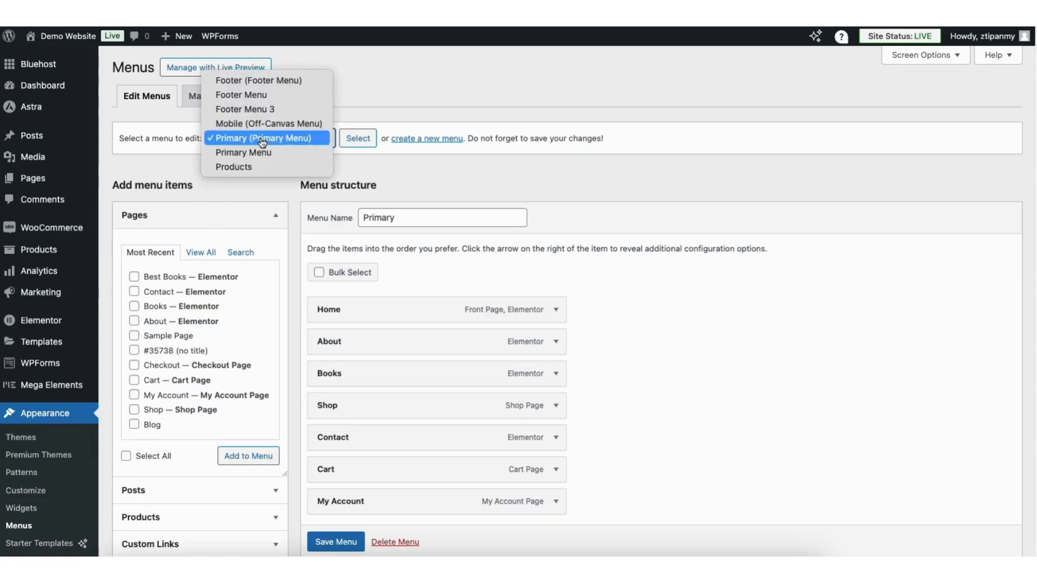
{"action": "left_click", "coordinate": [262, 141]}
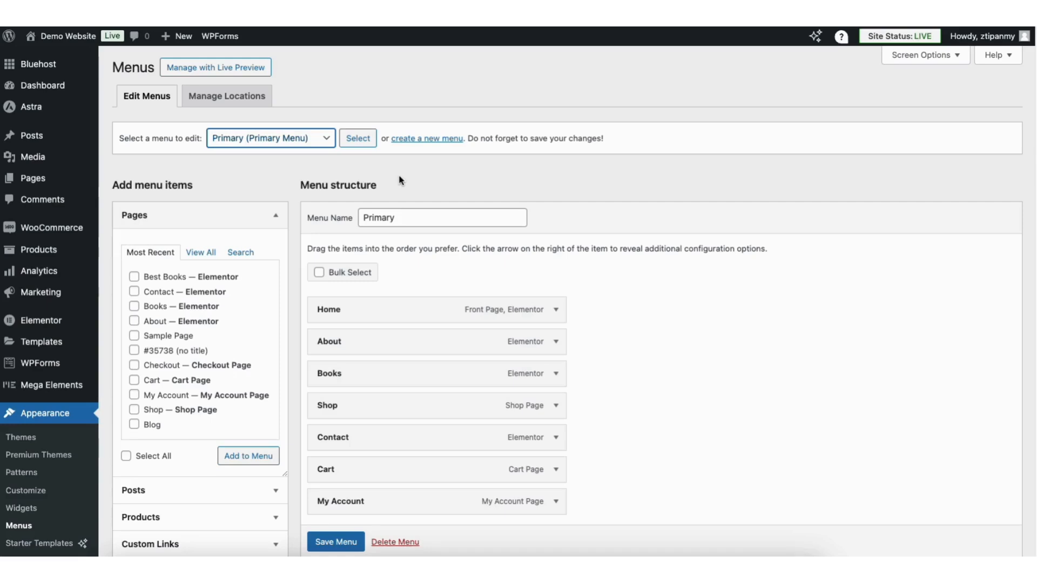
{"action": "scroll", "coordinate": [400, 180], "scroll_direction": "down", "scroll_amount": 3}
{"action": "left_click", "coordinate": [154, 251]}
{"action": "left_click", "coordinate": [246, 367]}
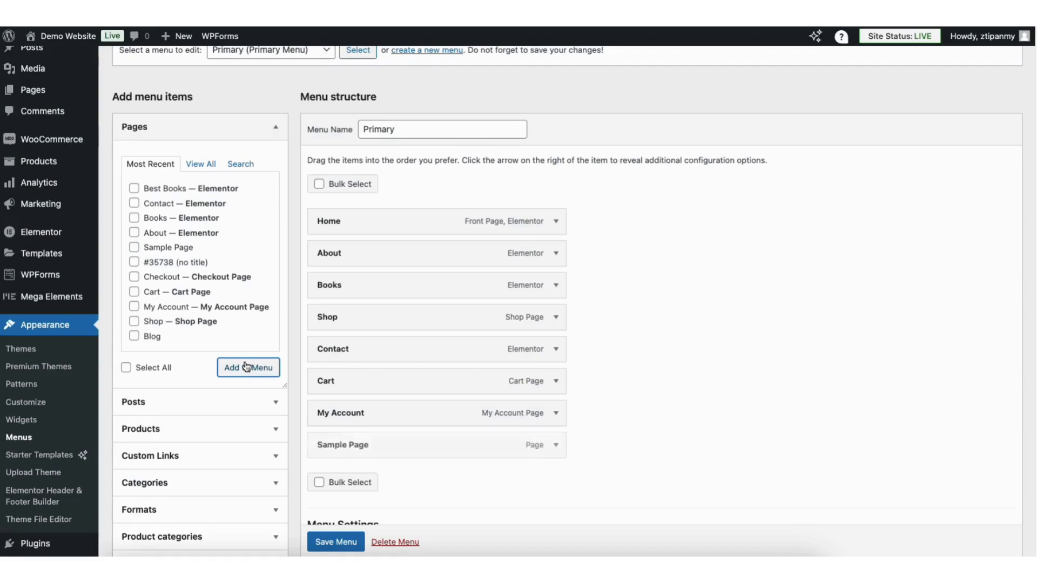
{"action": "left_click_drag", "start_coordinate": [372, 447], "coordinate": [372, 381]}
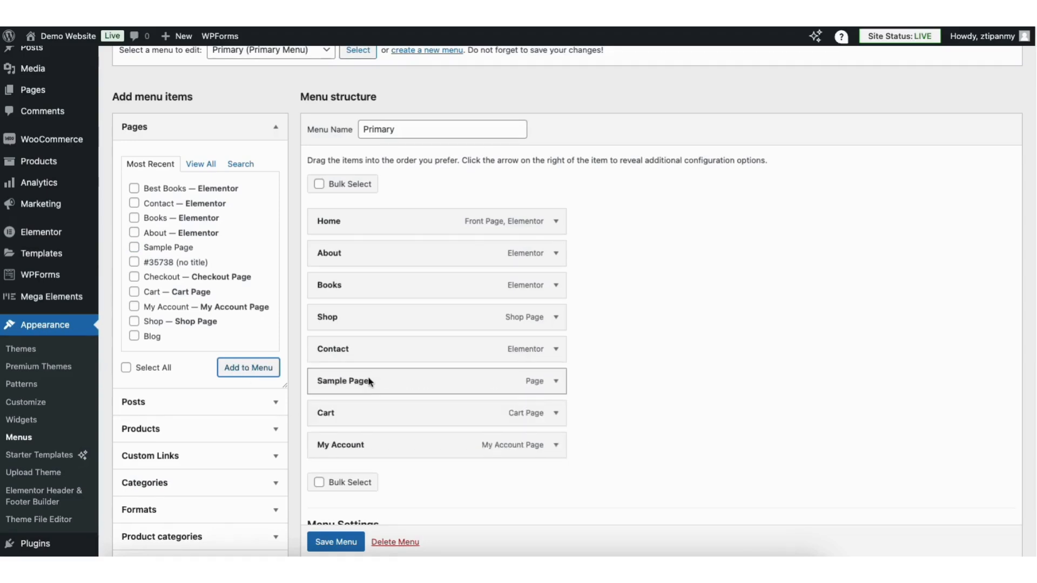
{"action": "left_click", "coordinate": [557, 383]}
{"action": "left_click_drag", "start_coordinate": [319, 424], "coordinate": [382, 425]}
{"action": "left_click", "coordinate": [384, 424]}
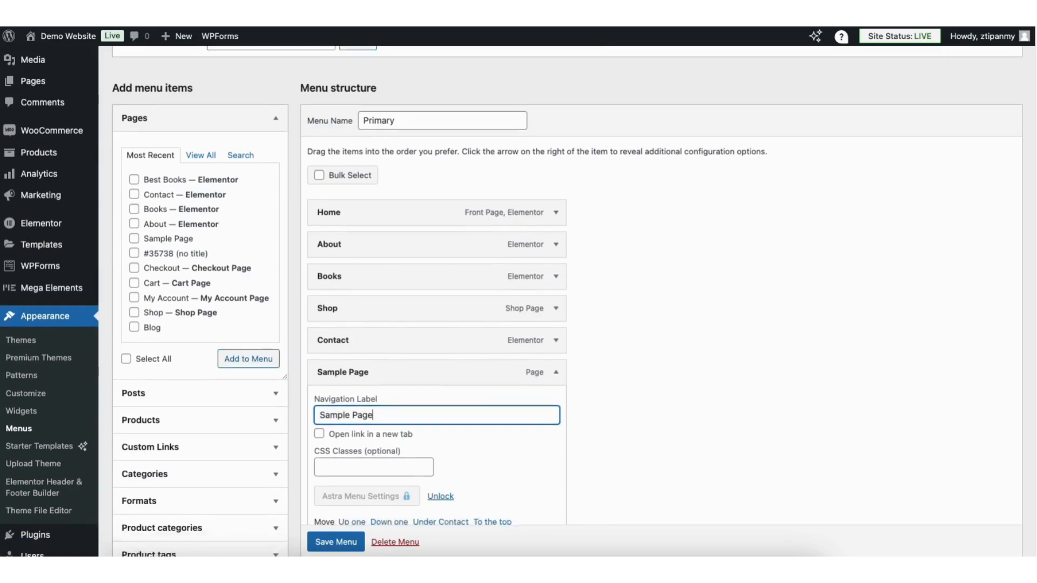
{"action": "scroll", "coordinate": [383, 425], "scroll_direction": "down", "scroll_amount": 2}
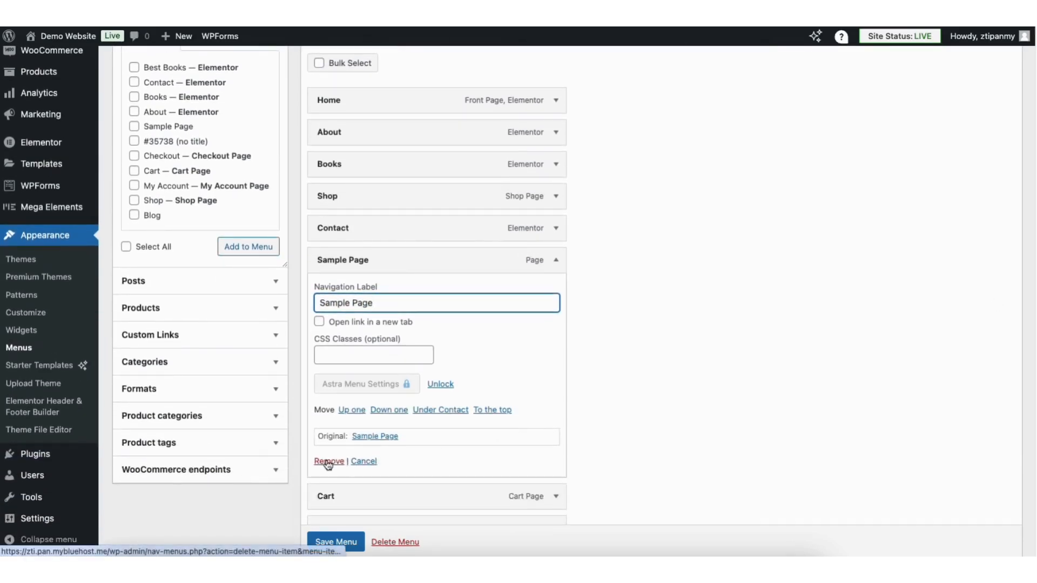
{"action": "left_click", "coordinate": [603, 263]}
{"action": "scroll", "coordinate": [602, 263], "scroll_direction": "up", "scroll_amount": 4}
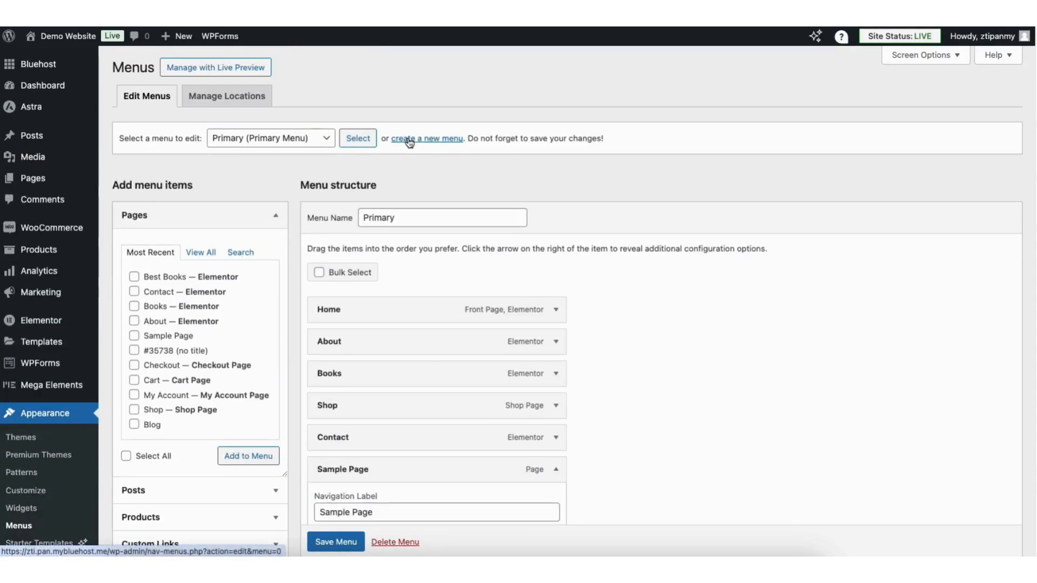
Add a second Sample Page item, nest both under Books, save the menu and view the site
{"action": "left_click", "coordinate": [134, 335]}
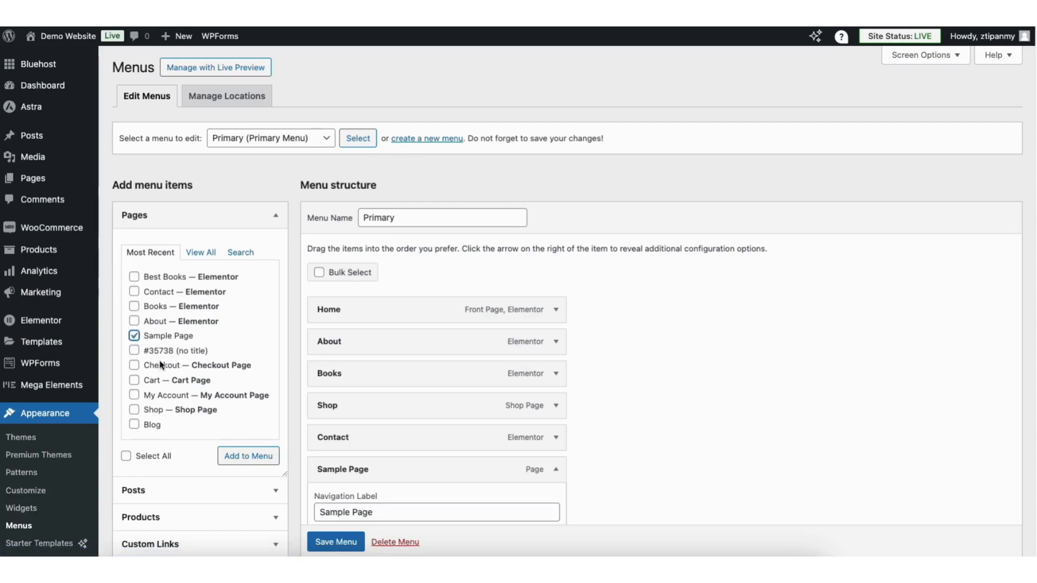
{"action": "left_click", "coordinate": [235, 457]}
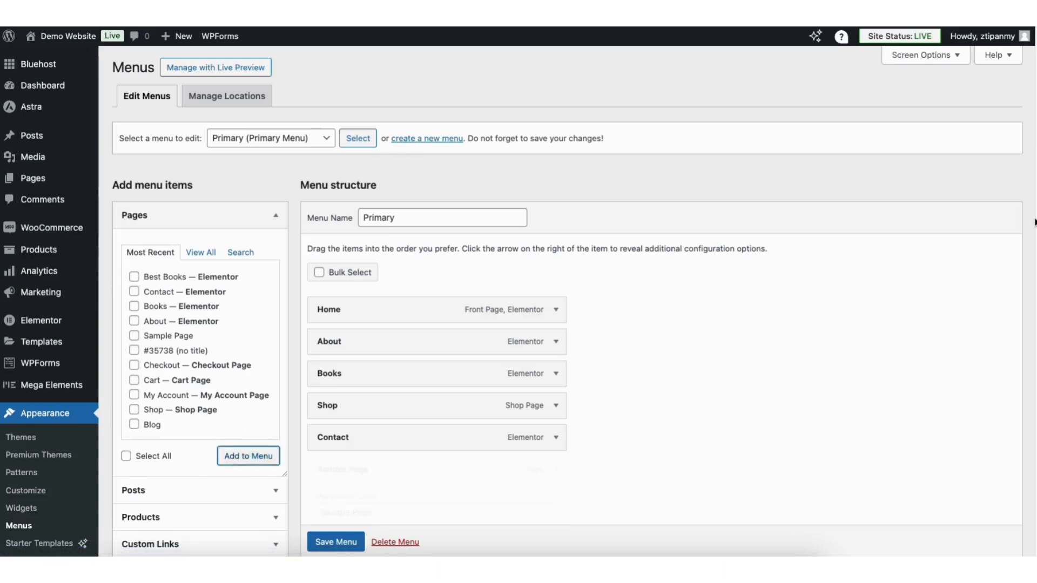
{"action": "scroll", "coordinate": [511, 301], "scroll_direction": "down", "scroll_amount": 3}
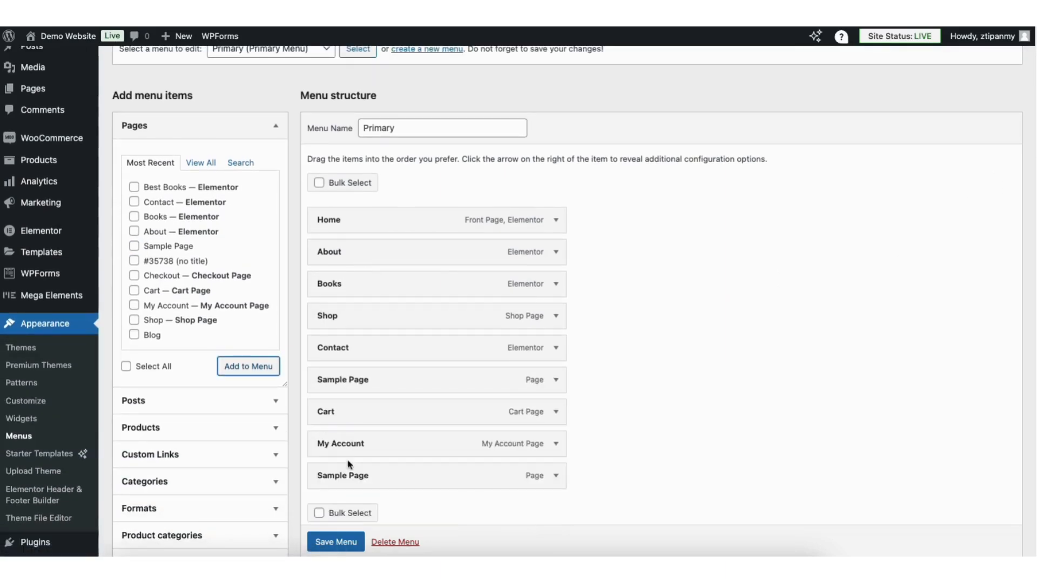
{"action": "left_click_drag", "start_coordinate": [344, 478], "coordinate": [367, 320]}
{"action": "left_click_drag", "start_coordinate": [365, 415], "coordinate": [387, 348]}
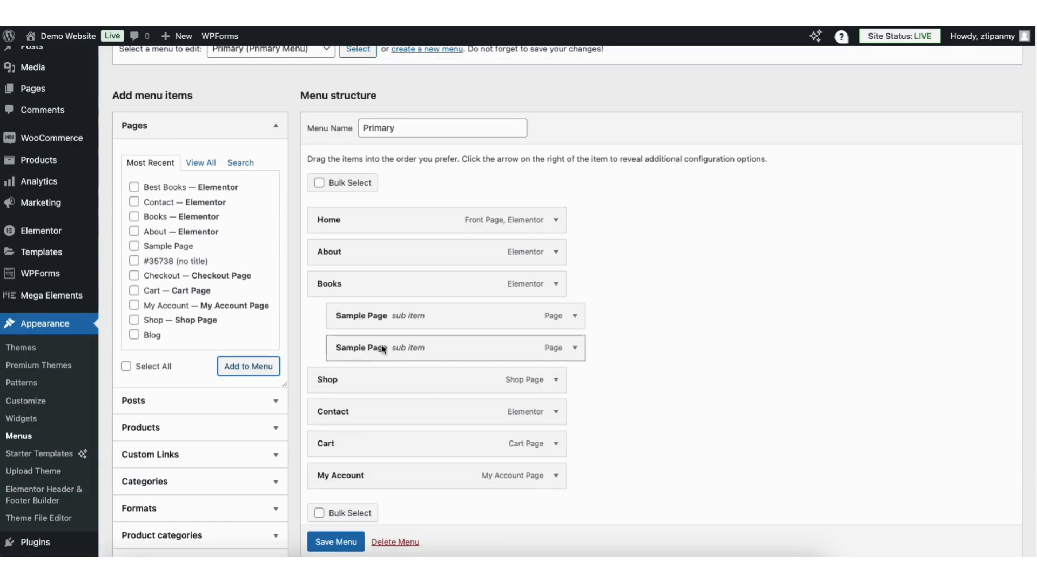
{"action": "left_click", "coordinate": [331, 542]}
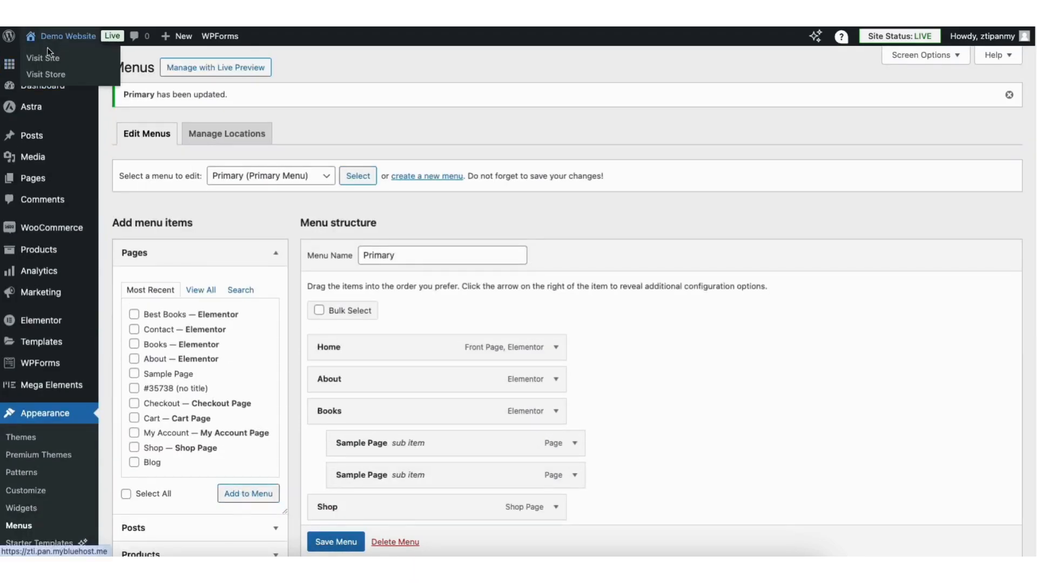
{"action": "left_click", "coordinate": [47, 49]}
{"action": "mouse_move", "coordinate": [333, 81]}
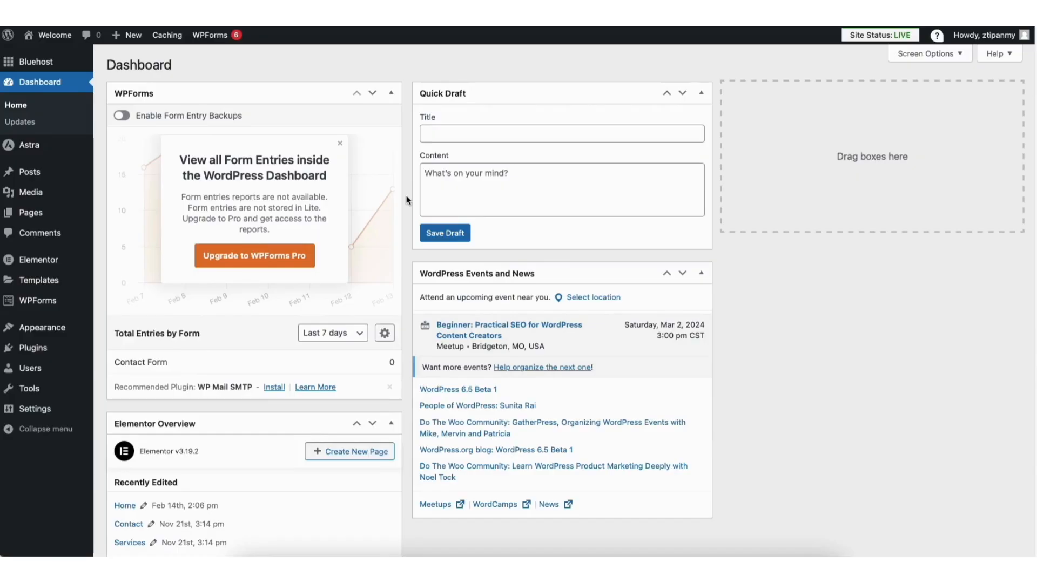
Open Appearance > Customize to preview the Demo Website in the Customizer
{"action": "mouse_move", "coordinate": [58, 338]}
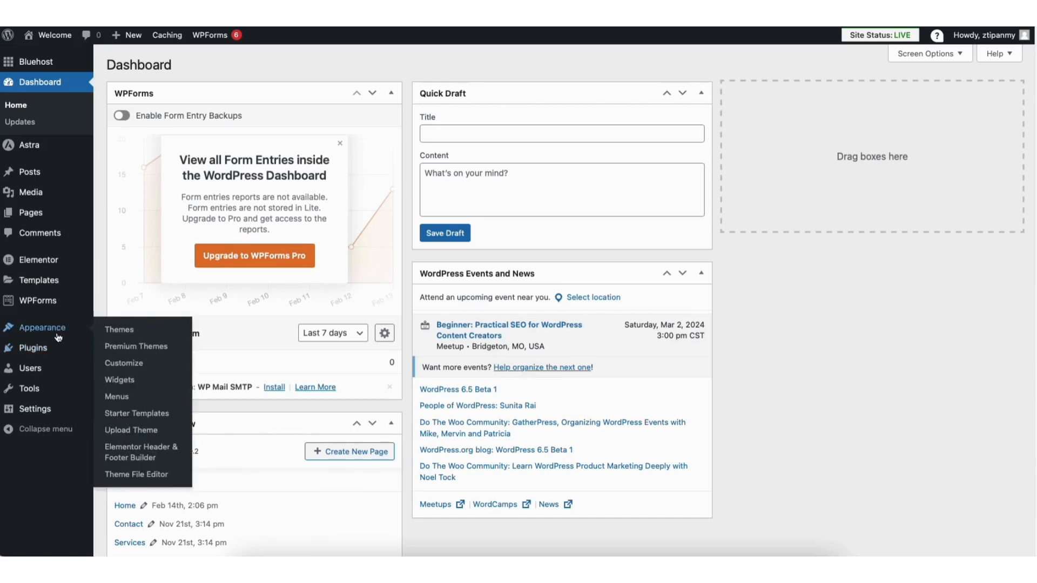
{"action": "left_click", "coordinate": [126, 363]}
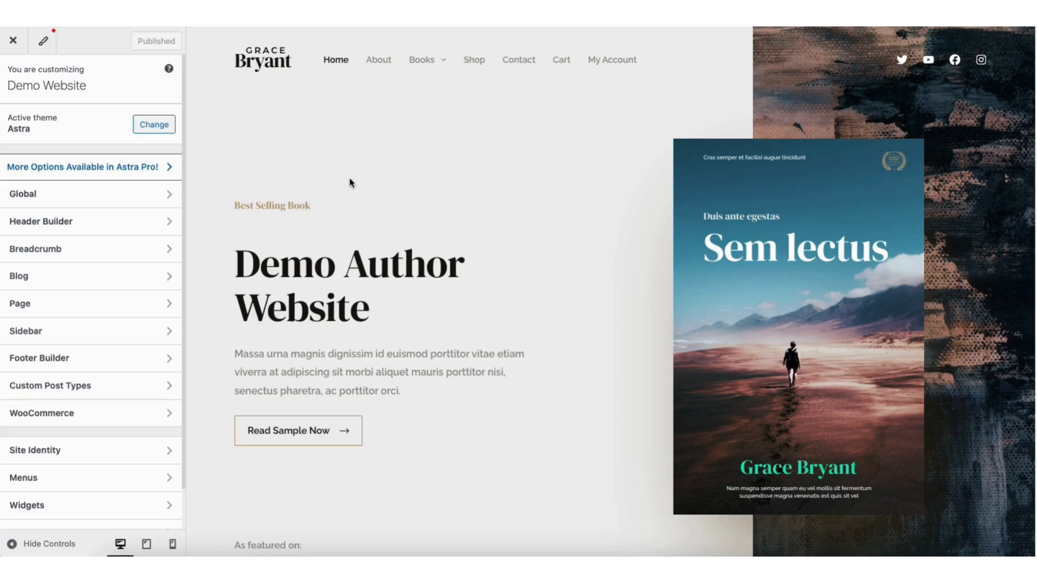
Review the footer Copyright and Social icons design settings, then delete the Social element from the footer
{"action": "left_click", "coordinate": [62, 358]}
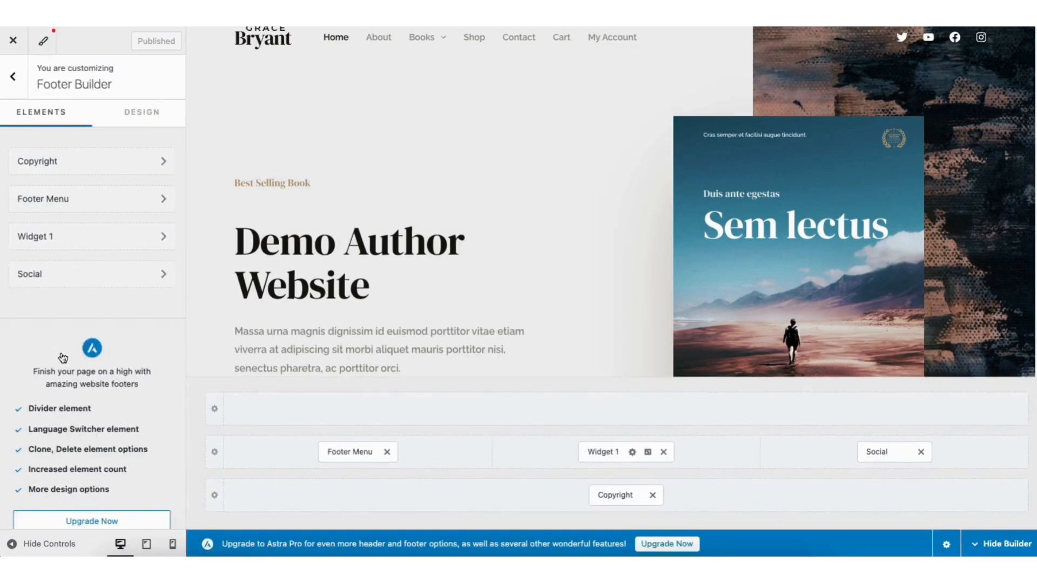
{"action": "left_click", "coordinate": [618, 343]}
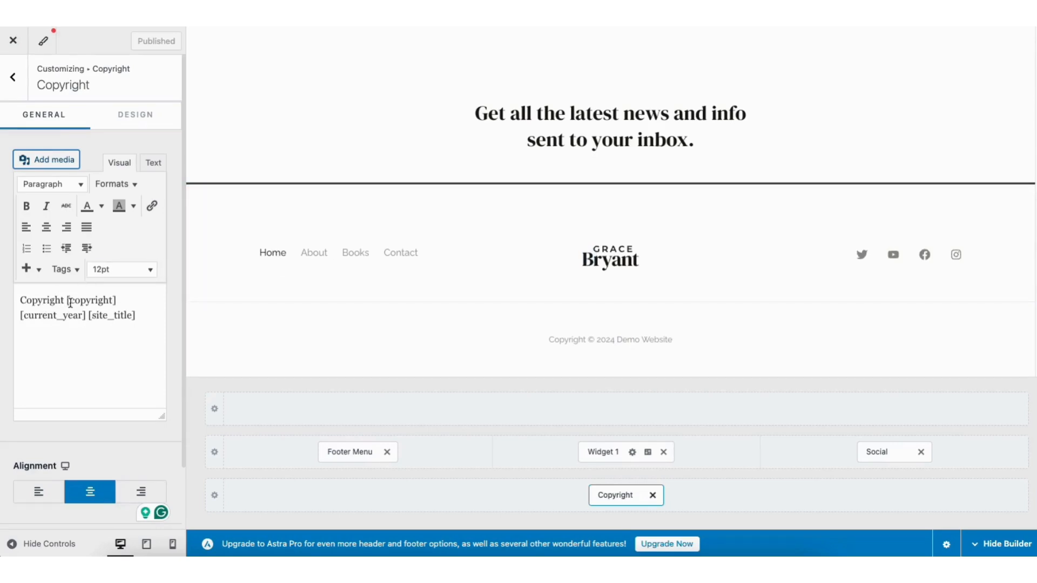
{"action": "left_click", "coordinate": [129, 116]}
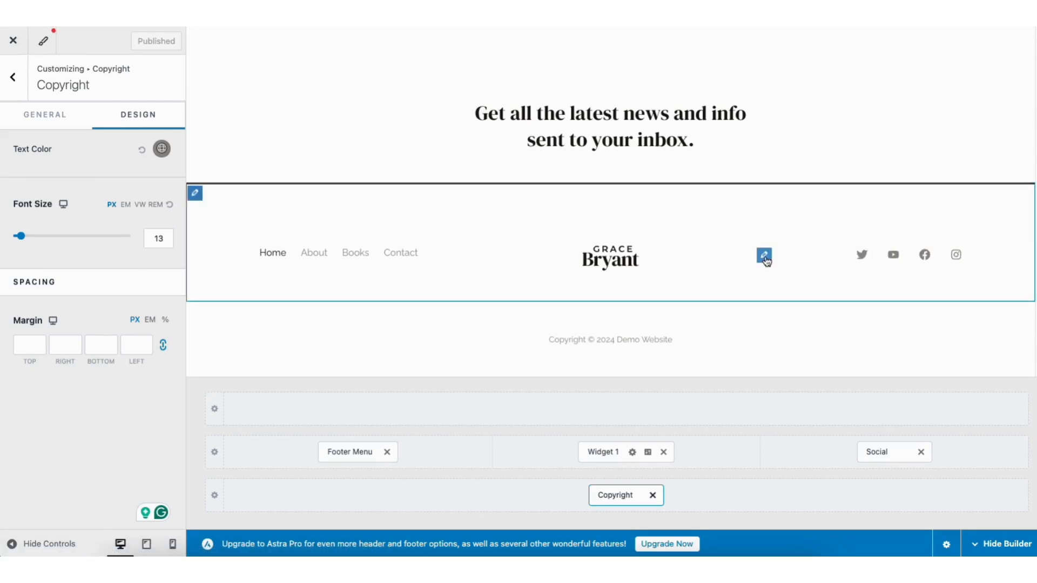
{"action": "left_click", "coordinate": [765, 258]}
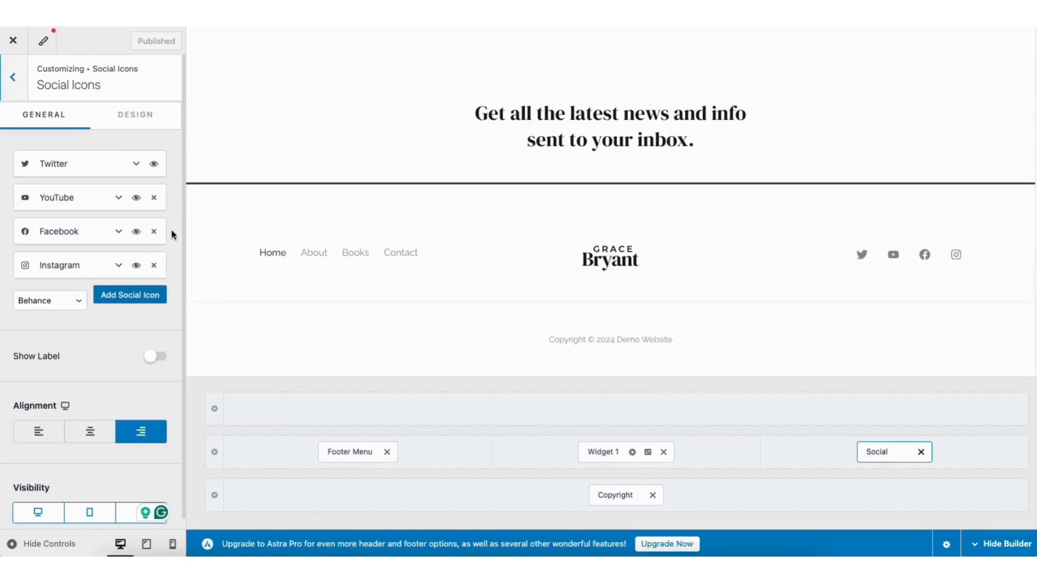
{"action": "left_click", "coordinate": [132, 118]}
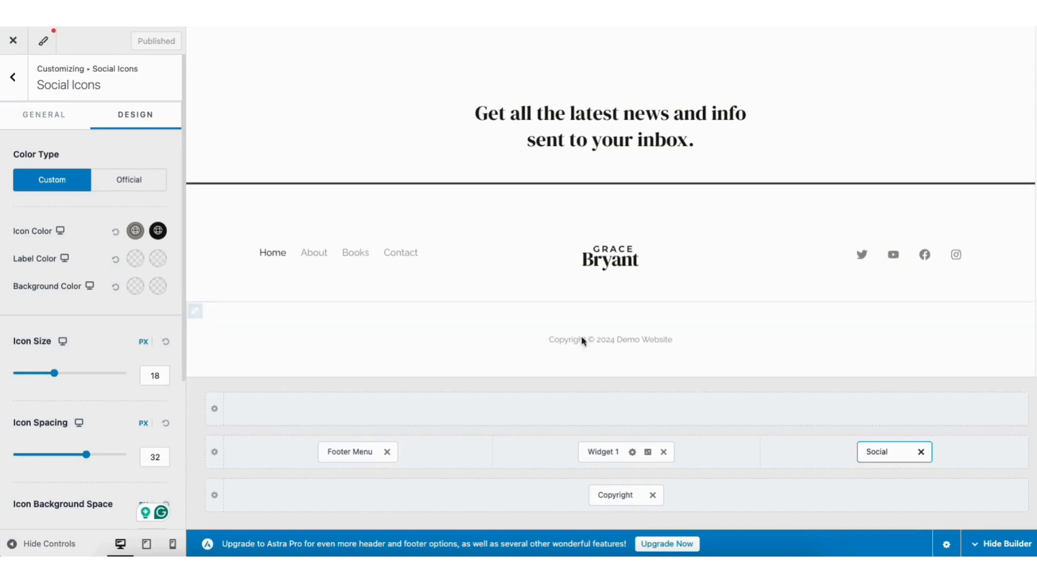
{"action": "left_click", "coordinate": [921, 453]}
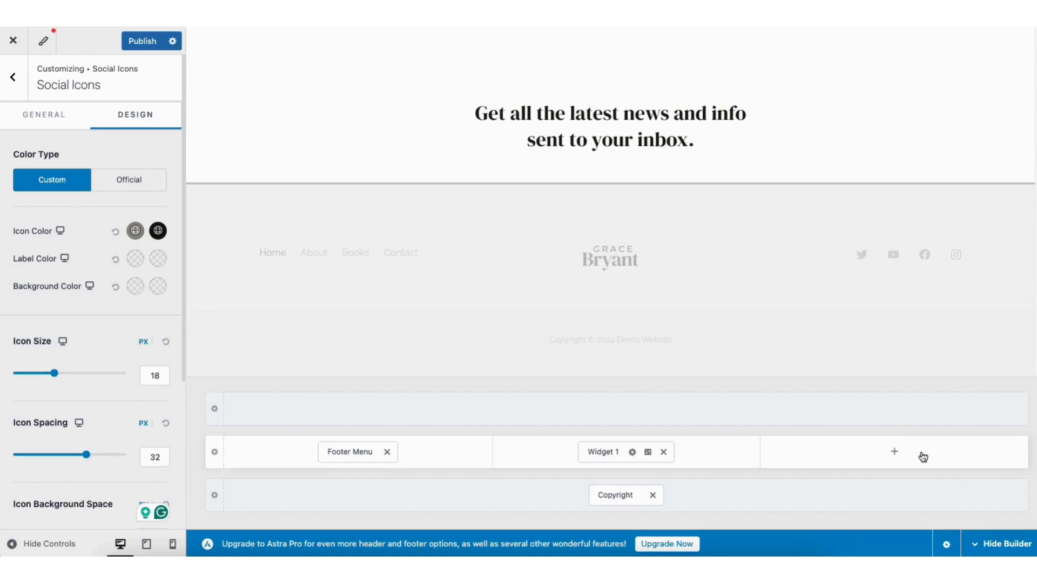
Set the Primary Footer row to 4 columns, leave the new column empty, and return to the main Customizer panel
{"action": "mouse_move", "coordinate": [195, 195]}
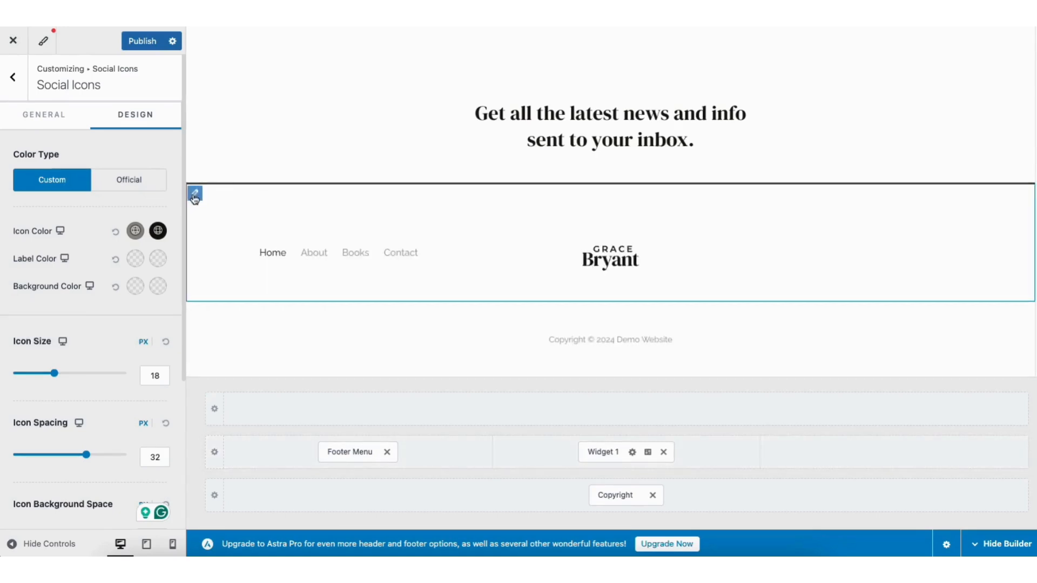
{"action": "left_click", "coordinate": [196, 194]}
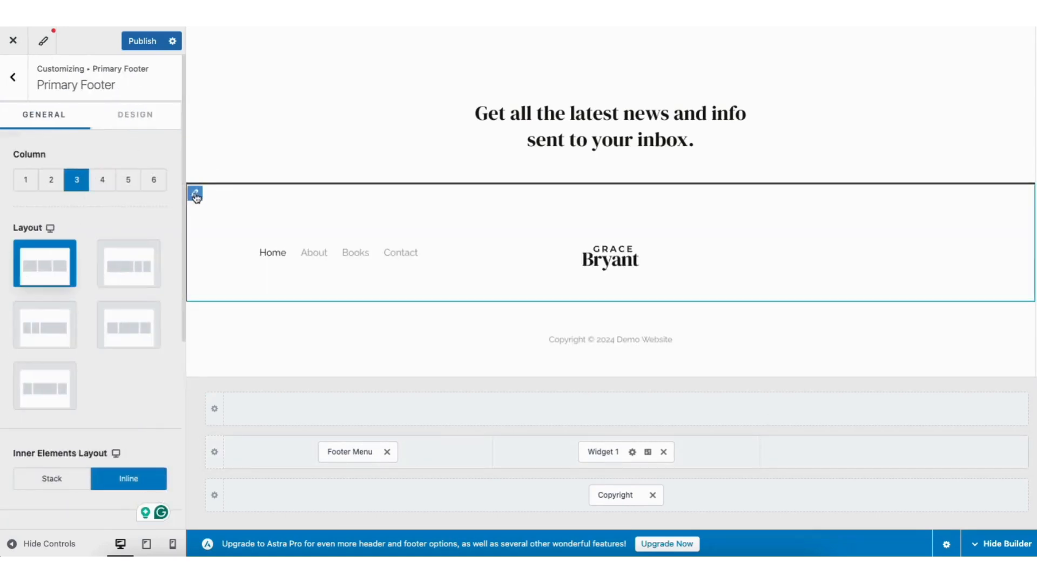
{"action": "left_click", "coordinate": [102, 181]}
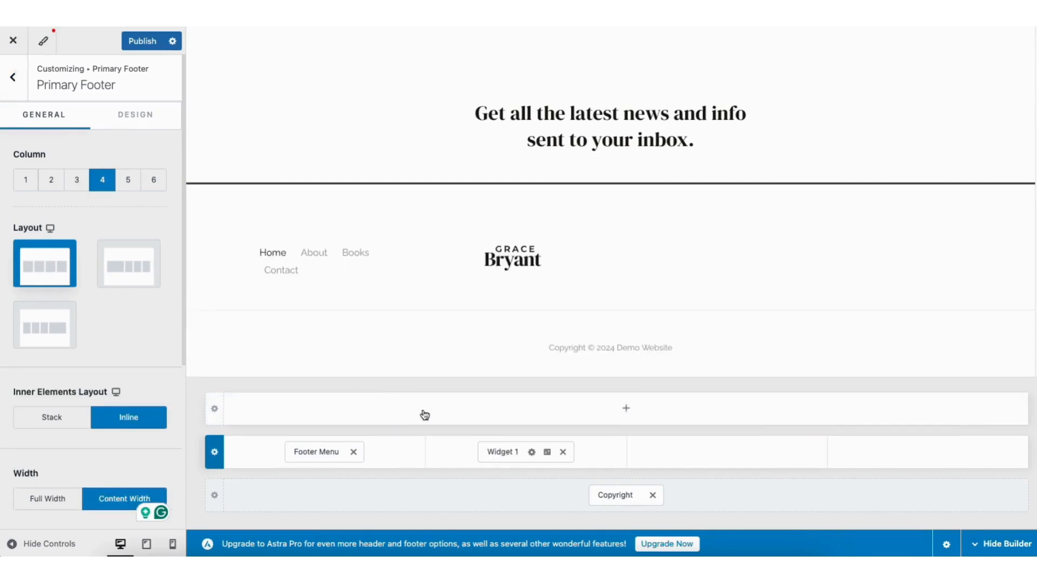
{"action": "left_click", "coordinate": [626, 411]}
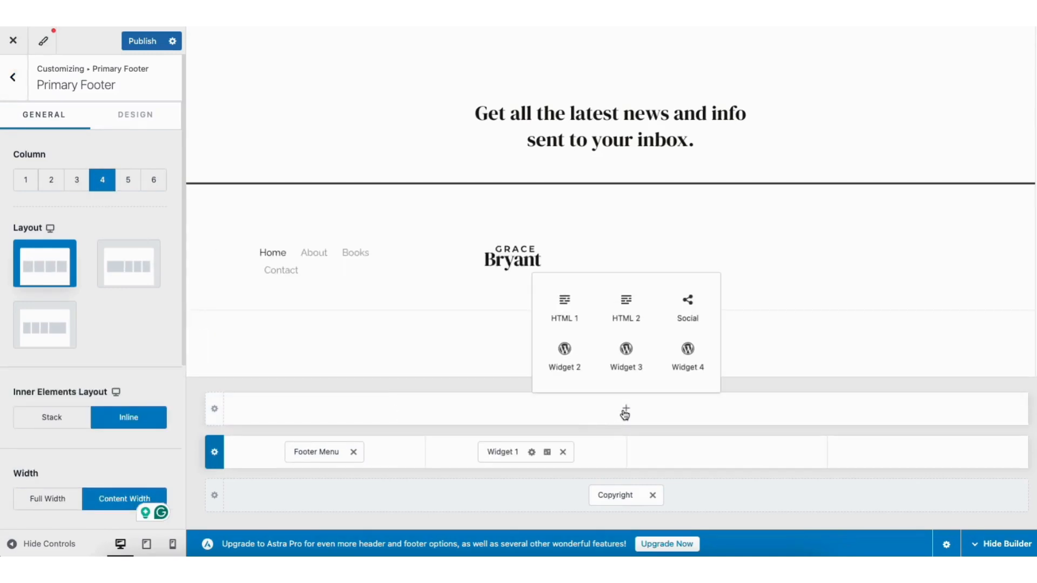
{"action": "left_click", "coordinate": [726, 454]}
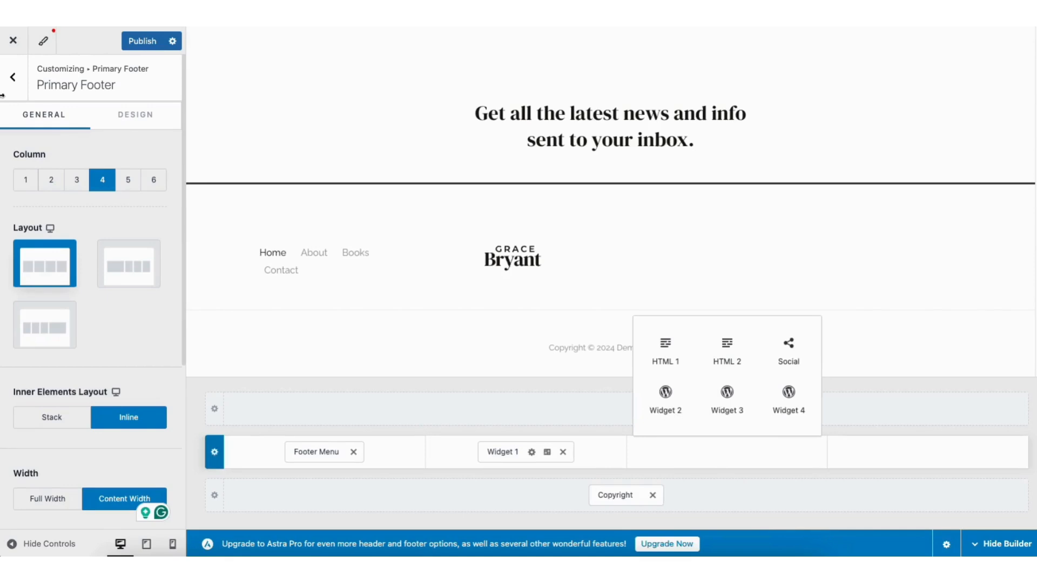
{"action": "left_click", "coordinate": [12, 78]}
{"action": "left_click", "coordinate": [15, 79]}
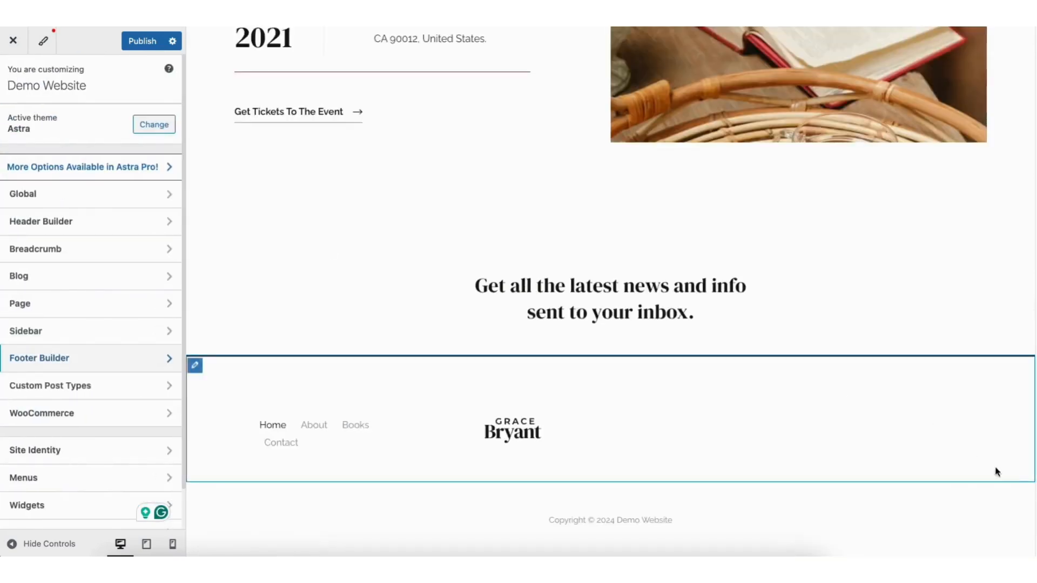
{"action": "scroll", "coordinate": [1006, 183], "scroll_direction": "up", "scroll_amount": 10}
{"action": "scroll", "coordinate": [1006, 183], "scroll_direction": "up", "scroll_amount": 10}
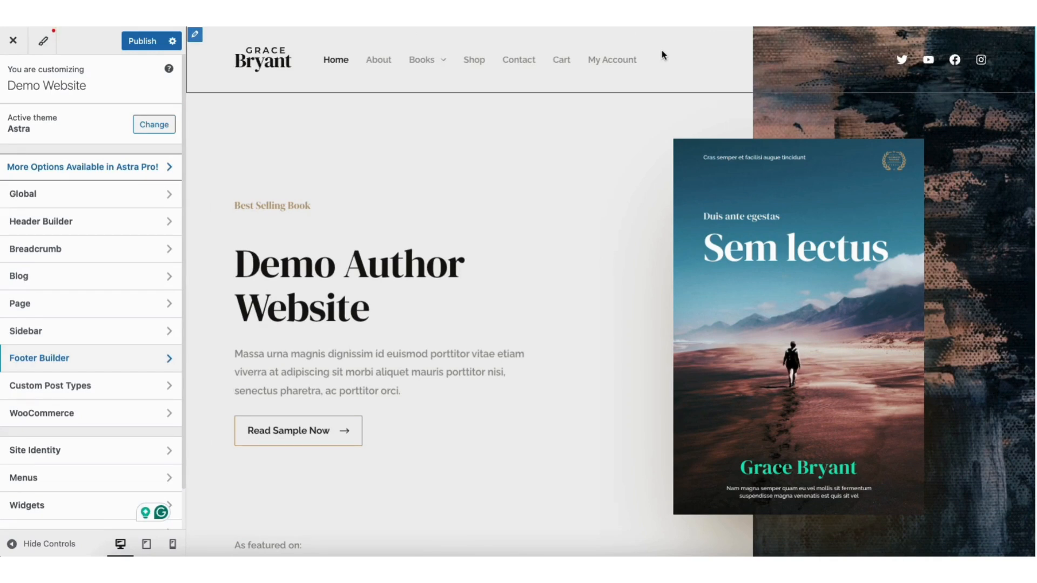
Remove the Social icons element from the main header row
{"action": "mouse_move", "coordinate": [902, 60]}
{"action": "left_click", "coordinate": [903, 40]}
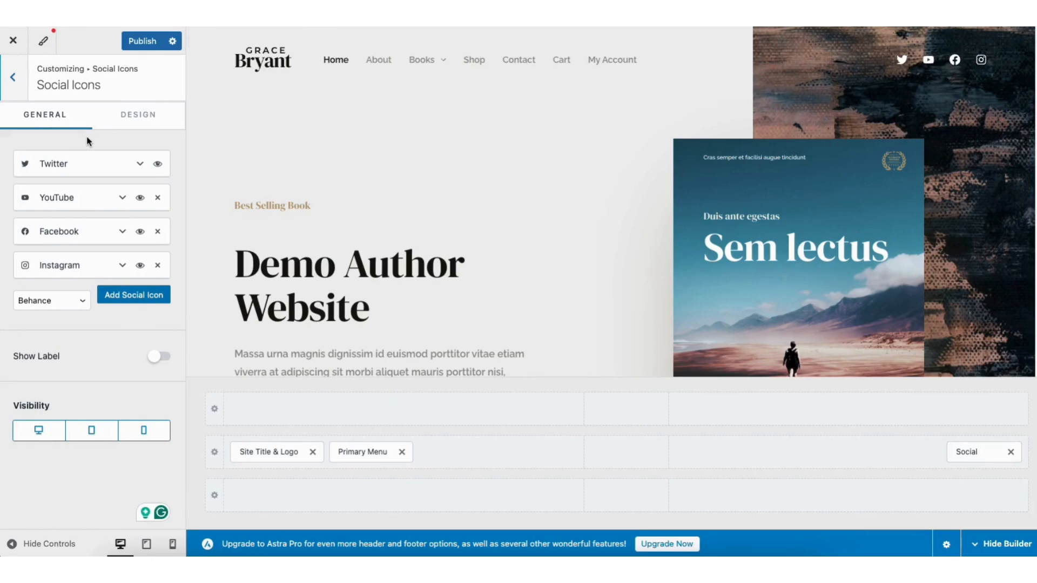
{"action": "left_click", "coordinate": [1010, 452]}
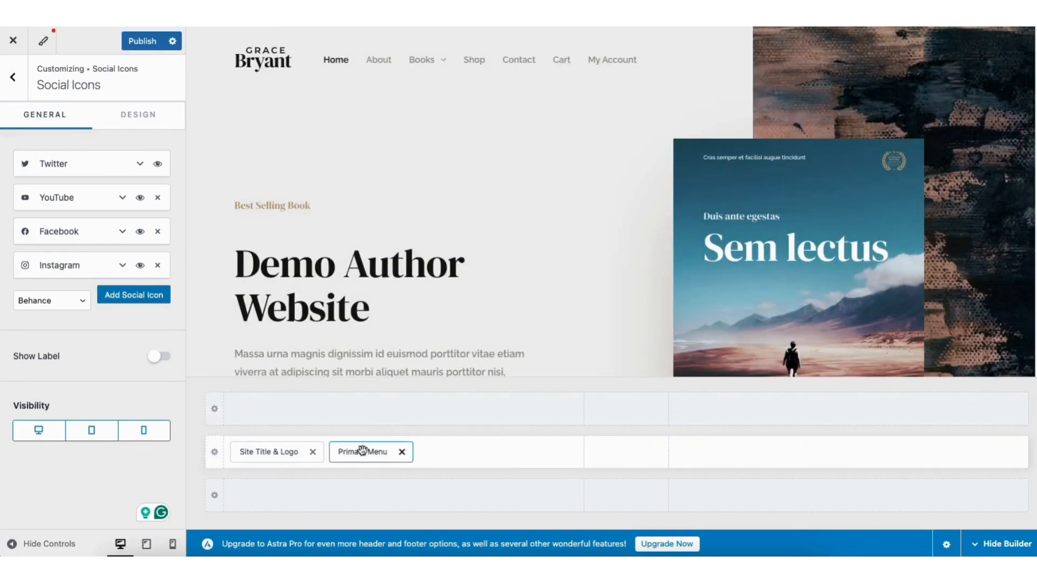
{"action": "mouse_move", "coordinate": [362, 452]}
{"action": "left_mouse_down"}
{"action": "mouse_move", "coordinate": [615, 447]}
{"action": "mouse_move", "coordinate": [618, 463]}
{"action": "mouse_move", "coordinate": [370, 457]}
{"action": "left_mouse_up"}
Review the Site Title & Logo Design options, then return to the header builder elements
{"action": "mouse_move", "coordinate": [259, 63]}
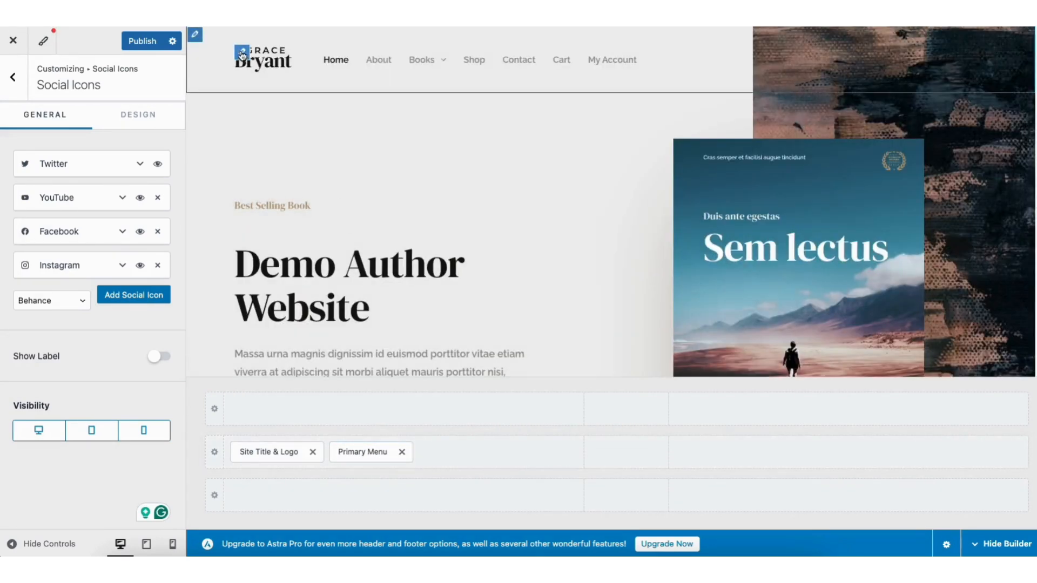
{"action": "left_click", "coordinate": [242, 54]}
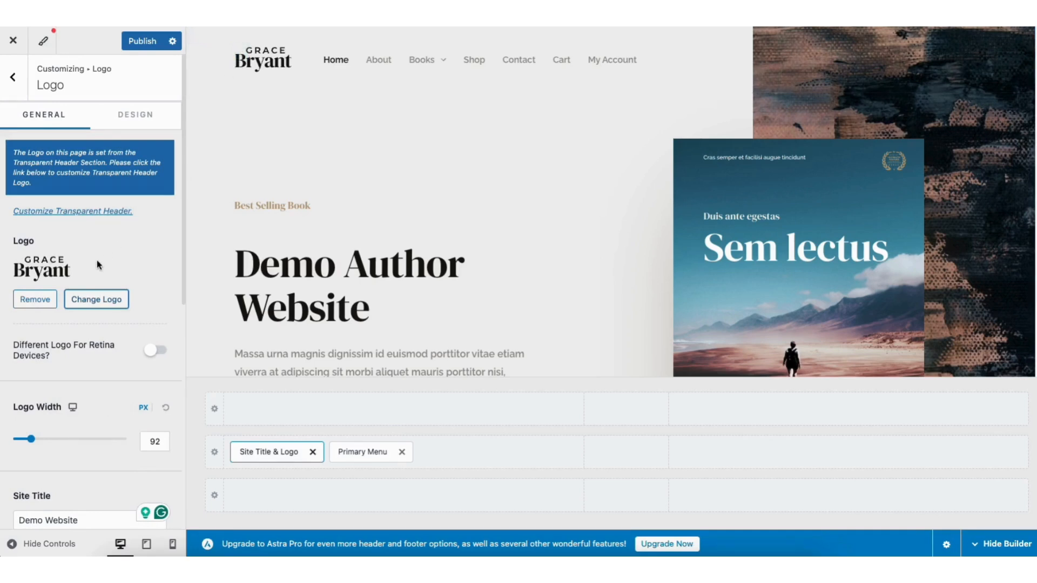
{"action": "left_click_drag", "start_coordinate": [183, 241], "coordinate": [186, 389]}
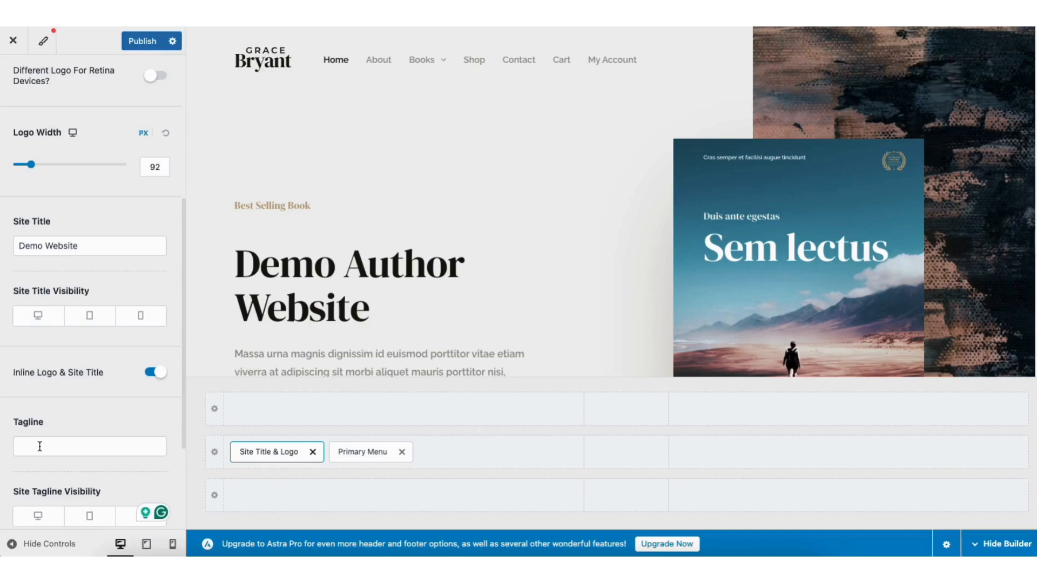
{"action": "scroll", "coordinate": [183, 352], "scroll_direction": "up", "scroll_amount": 5}
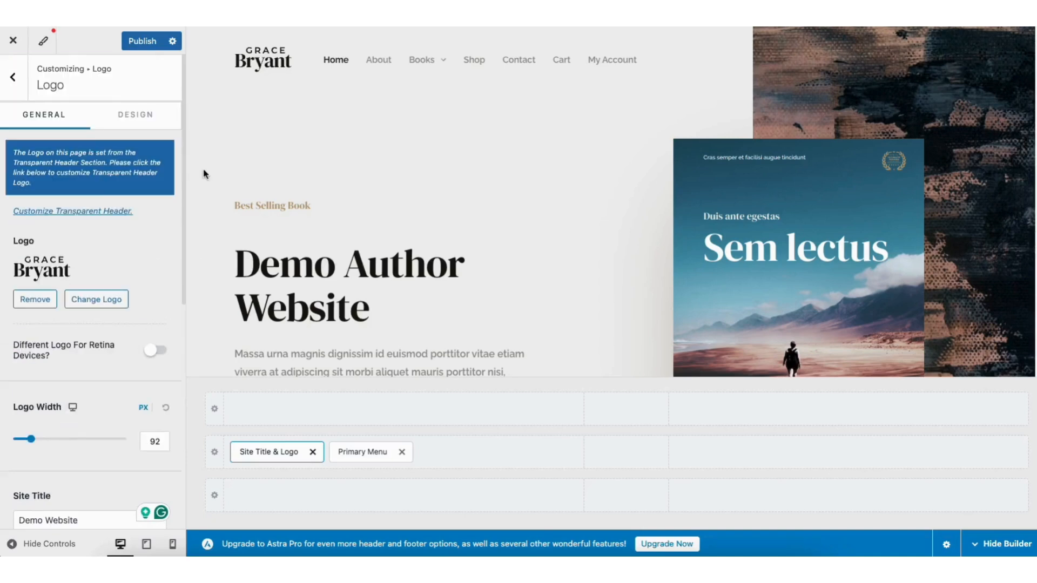
{"action": "left_click", "coordinate": [138, 116]}
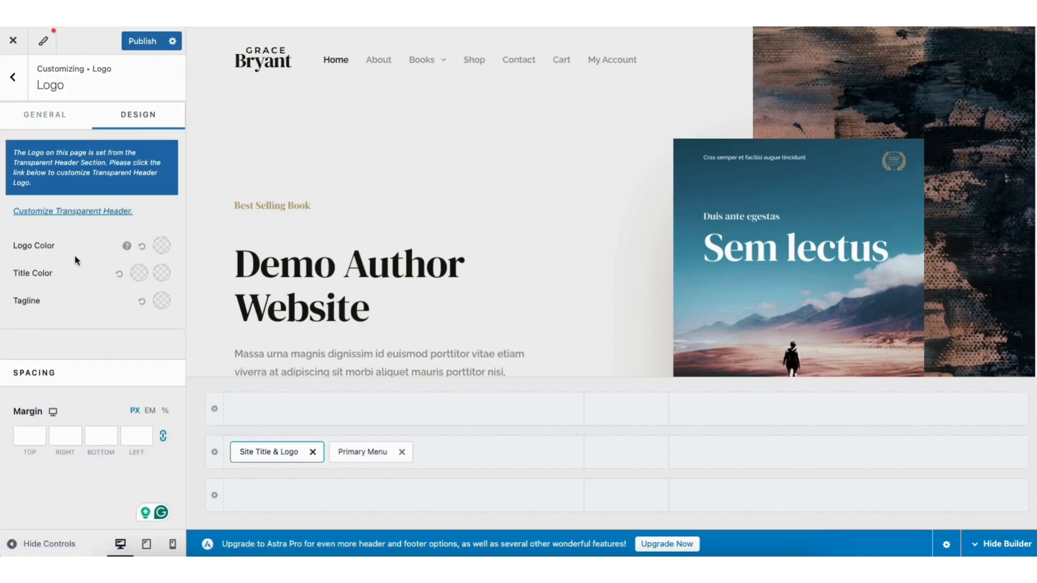
{"action": "left_click", "coordinate": [14, 78]}
Glance at the Site Identity settings from the top-level Customizer menu
{"action": "left_click", "coordinate": [13, 79]}
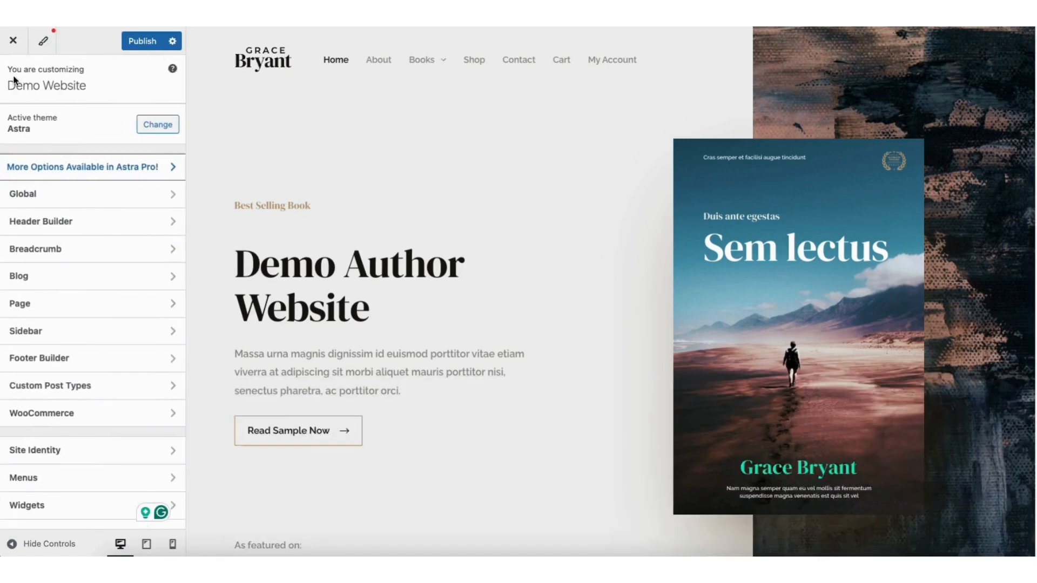
{"action": "left_click", "coordinate": [49, 455]}
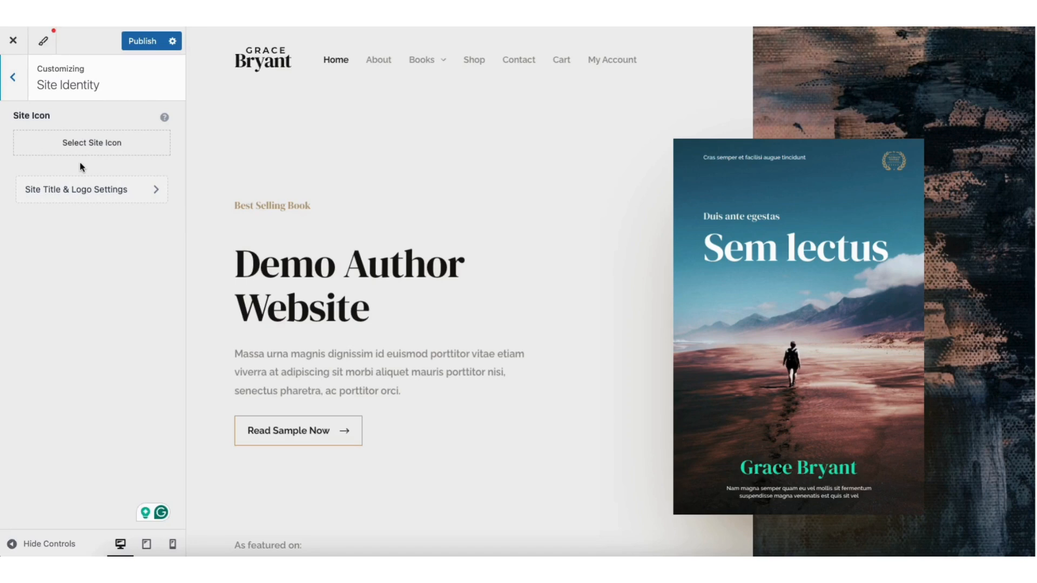
{"action": "left_click", "coordinate": [15, 80]}
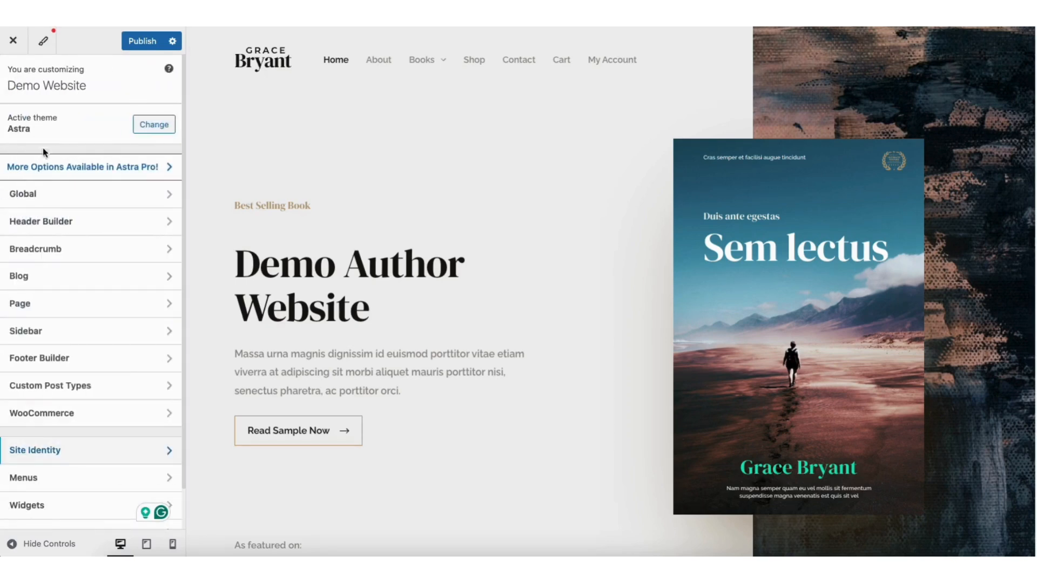
Review Global Typography and Colors, then bring up Global Buttons with 6px top/bottom padding
{"action": "left_click", "coordinate": [43, 200]}
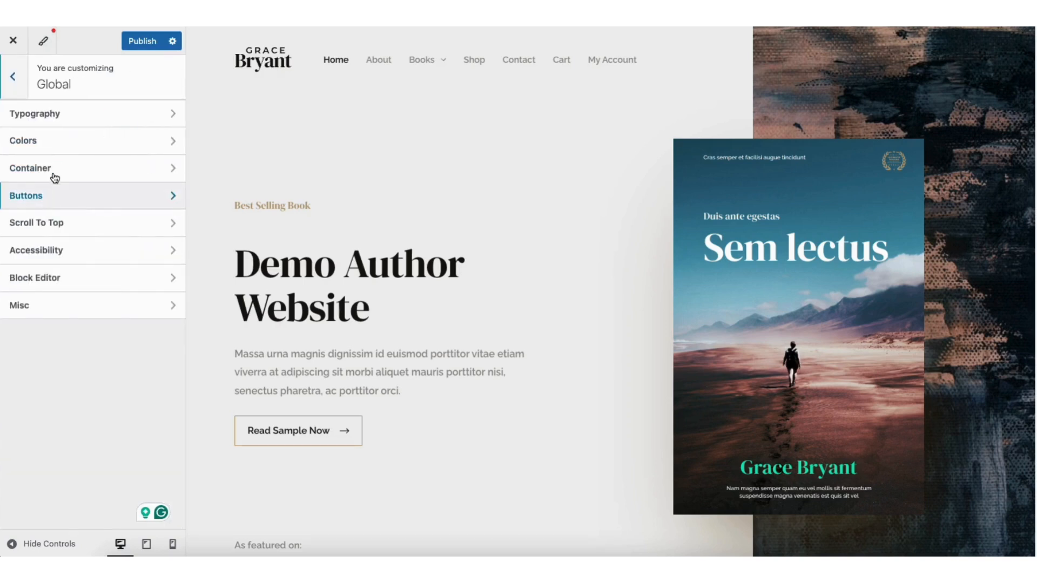
{"action": "left_click", "coordinate": [69, 113]}
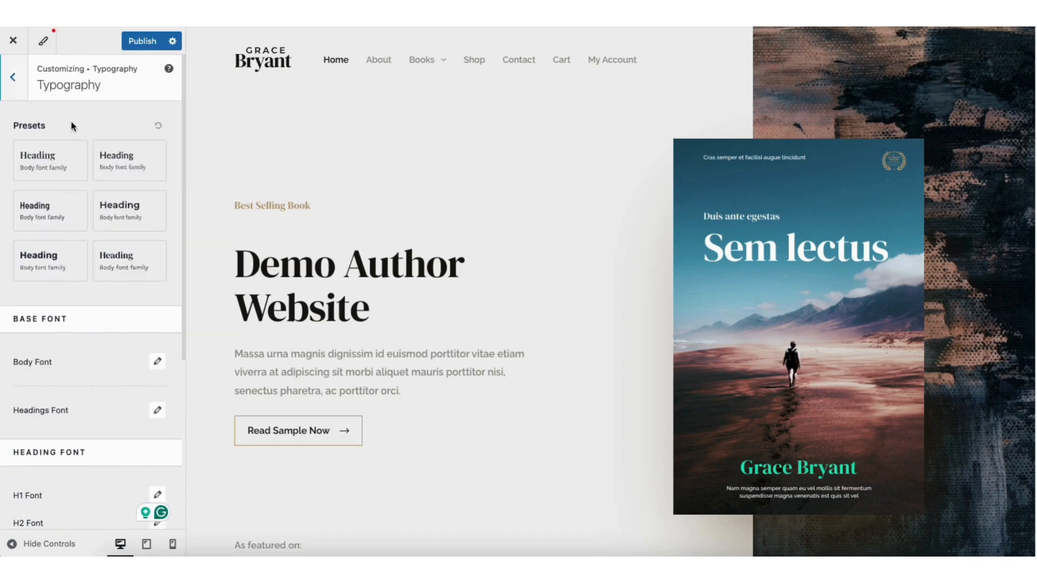
{"action": "left_click", "coordinate": [14, 78]}
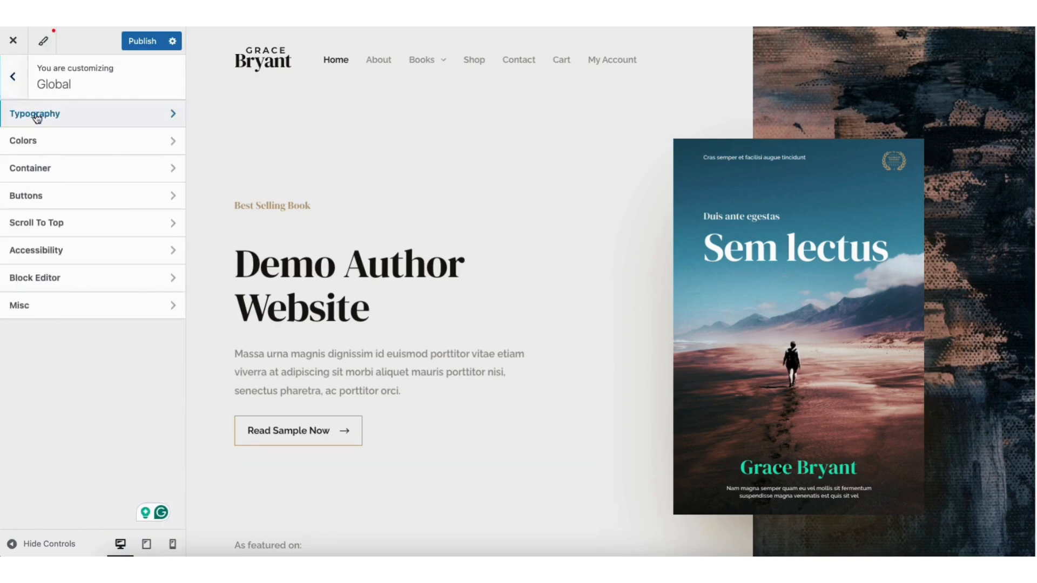
{"action": "left_click", "coordinate": [46, 144]}
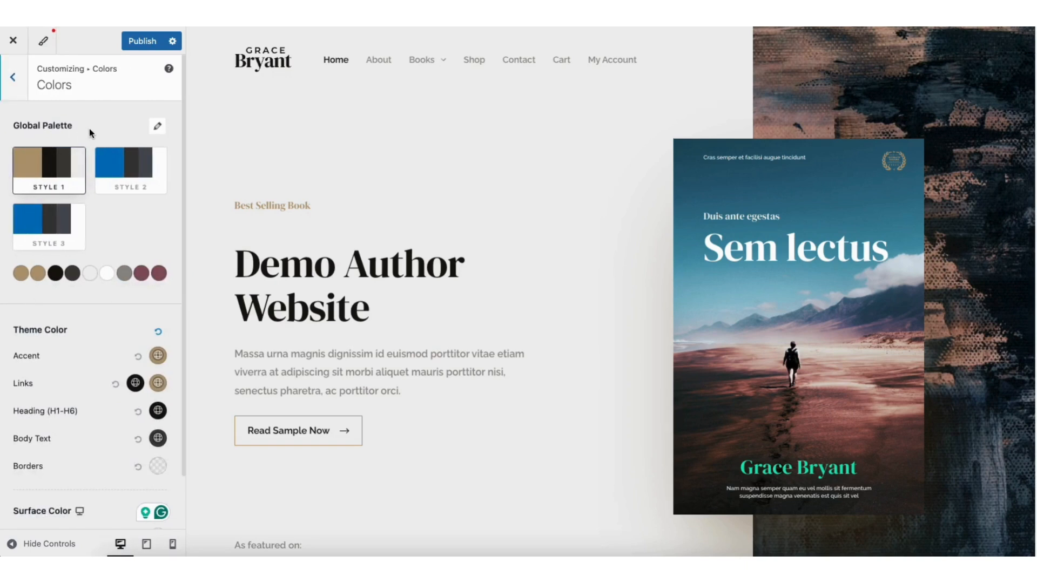
{"action": "left_click", "coordinate": [13, 78]}
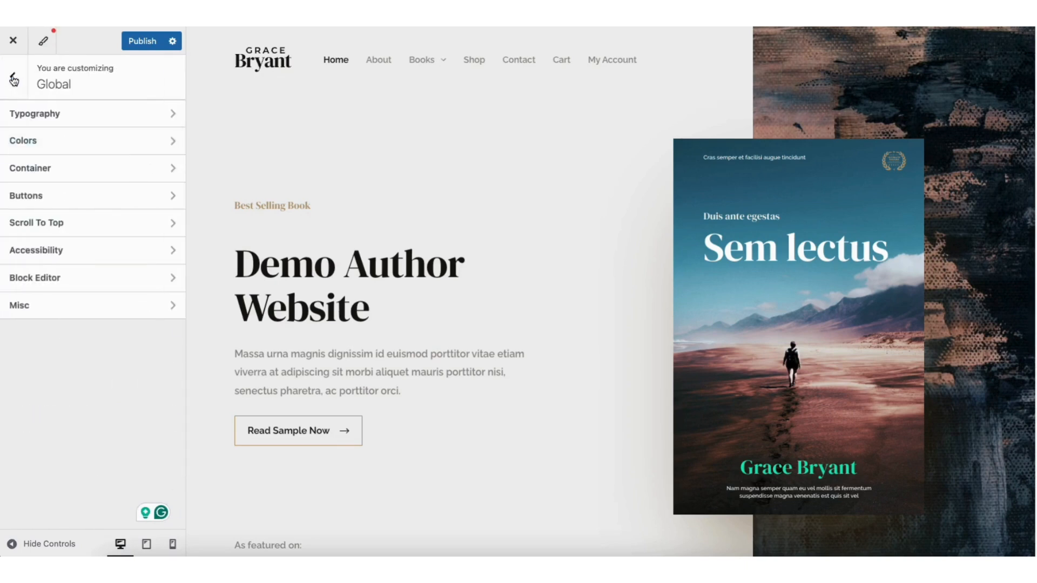
{"action": "left_click", "coordinate": [70, 199]}
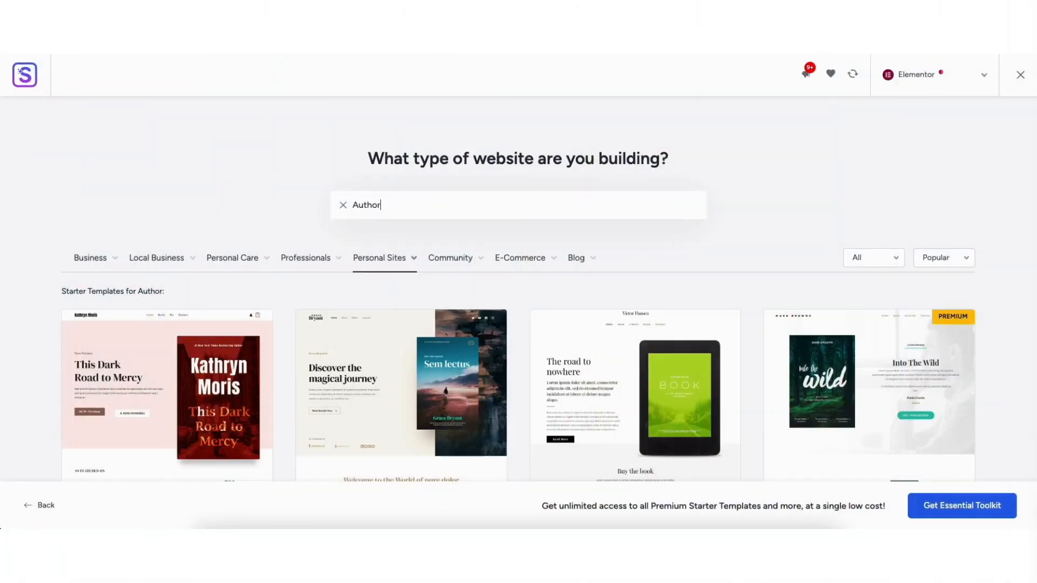
Retitle the hero heading 'Demo Author Website' and drop a Heading widget into the author story section
{"action": "scroll", "coordinate": [518, 292], "scroll_direction": "down", "scroll_amount": 8}
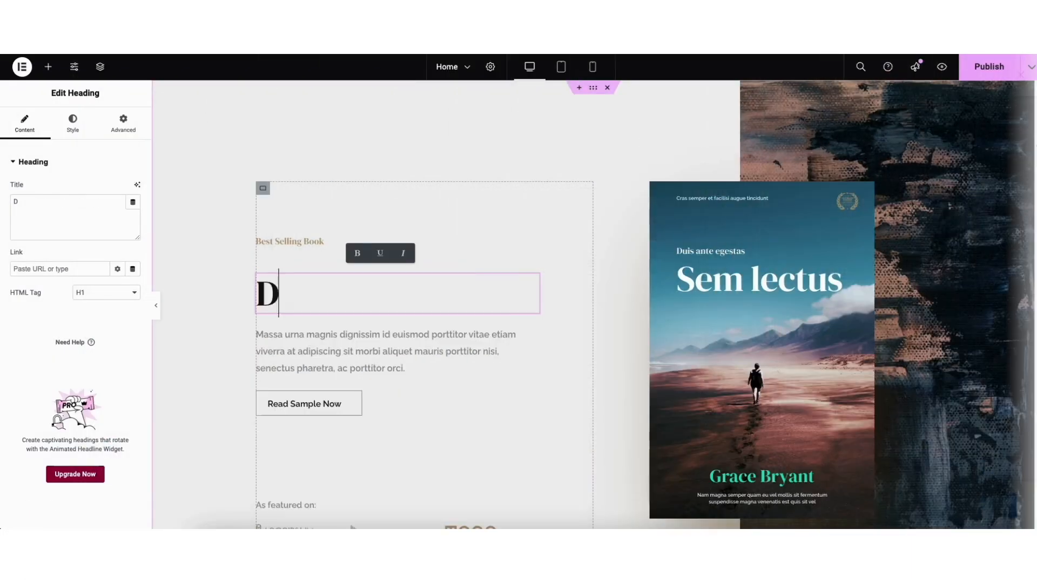
{"action": "type", "text": "emo Author We"}
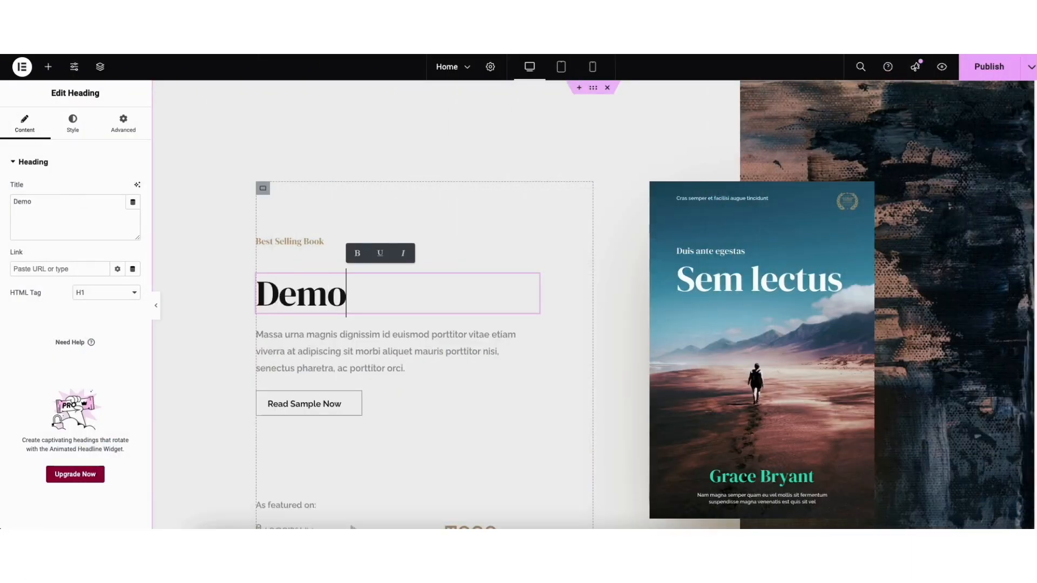
{"action": "type", "text": "bsit"}
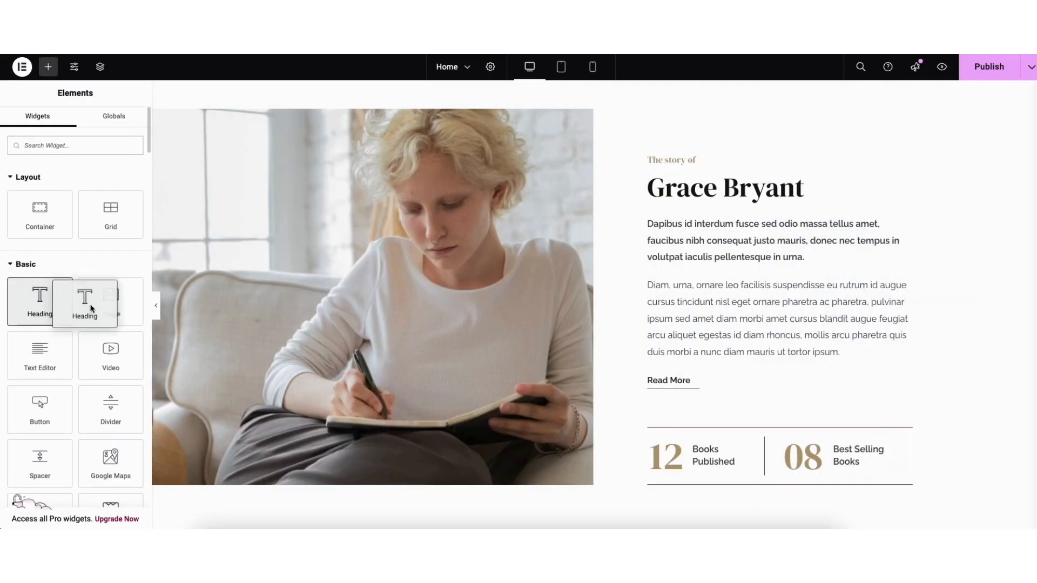
{"action": "left_click_drag", "start_coordinate": [86, 301], "coordinate": [703, 281]}
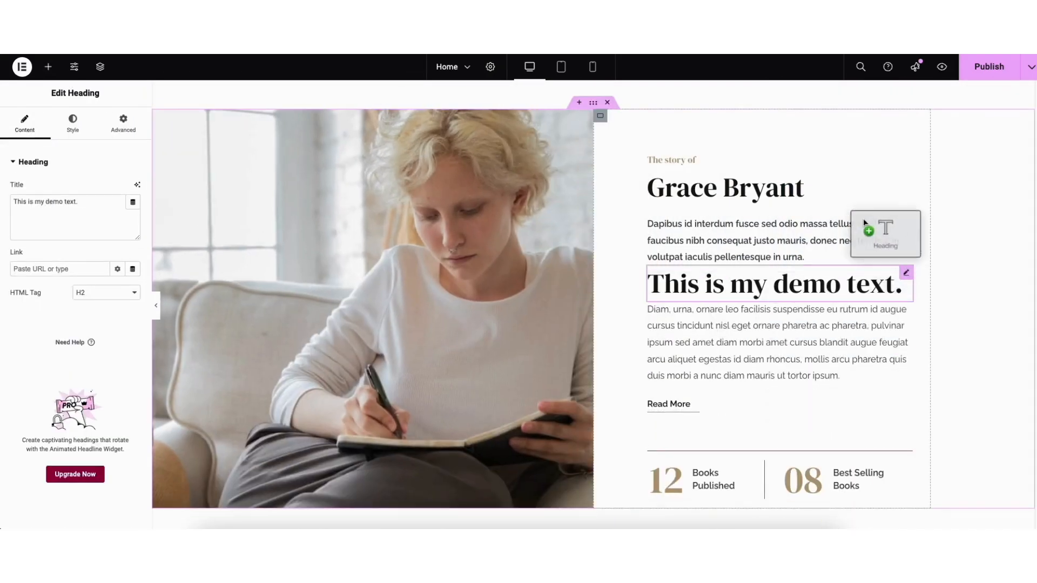
{"action": "left_click_drag", "start_coordinate": [863, 218], "coordinate": [831, 199]}
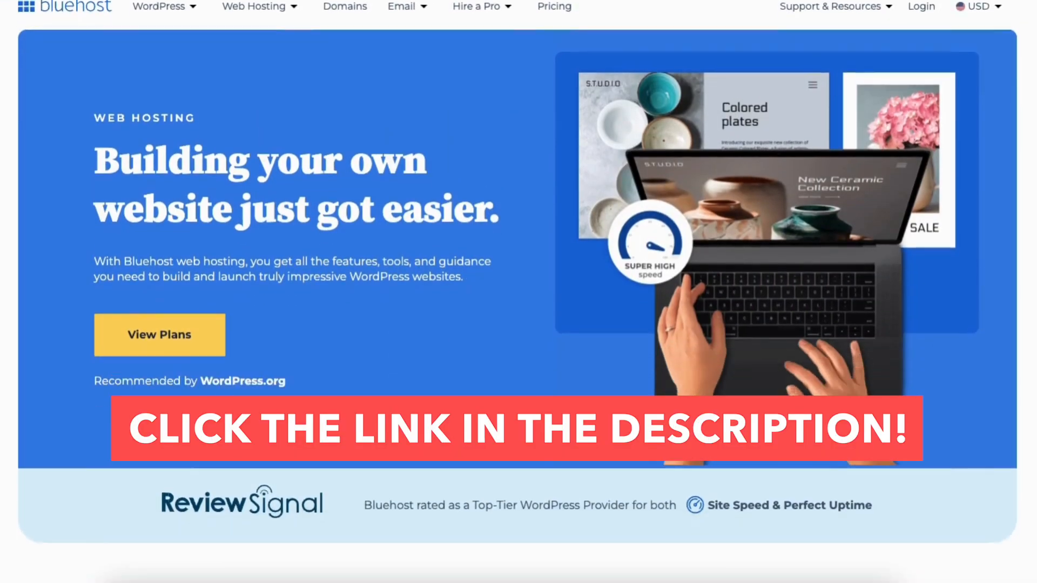
{"action": "scroll", "coordinate": [517, 292], "scroll_direction": "down", "scroll_amount": 10}
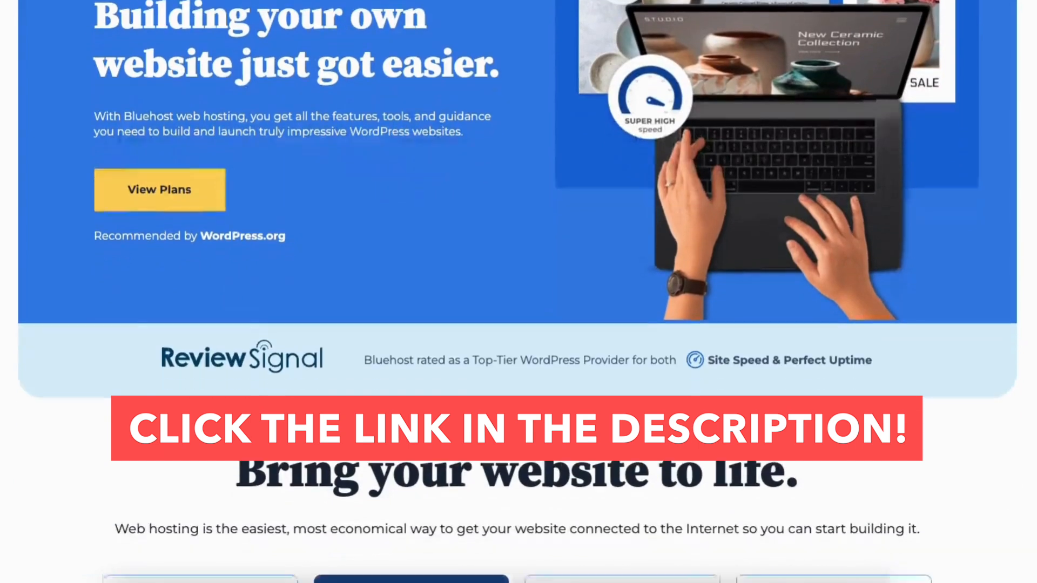
{"action": "scroll", "coordinate": [517, 291], "scroll_direction": "down", "scroll_amount": 9}
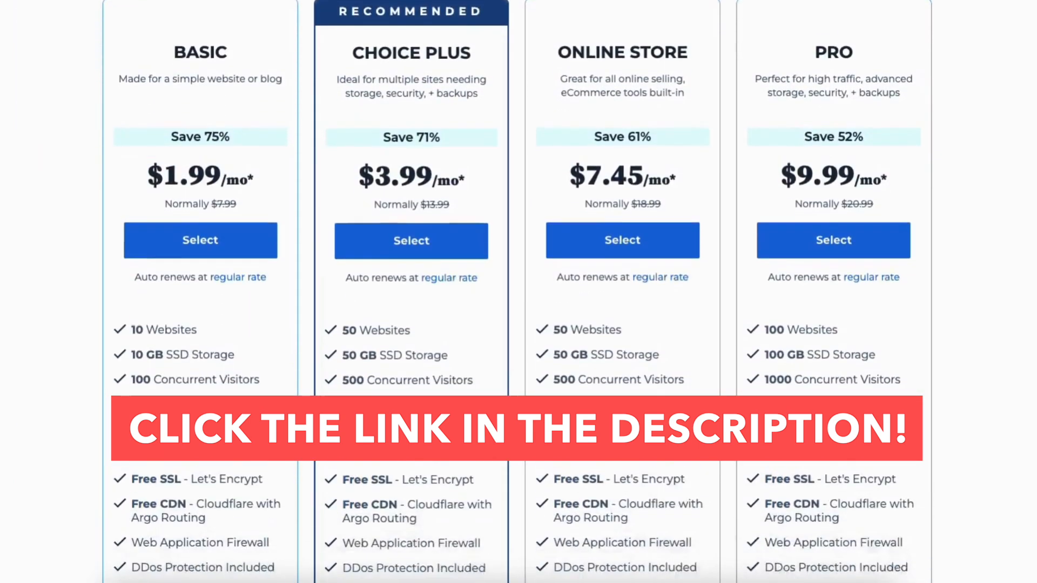
{"action": "scroll", "coordinate": [518, 292], "scroll_direction": "down", "scroll_amount": 10}
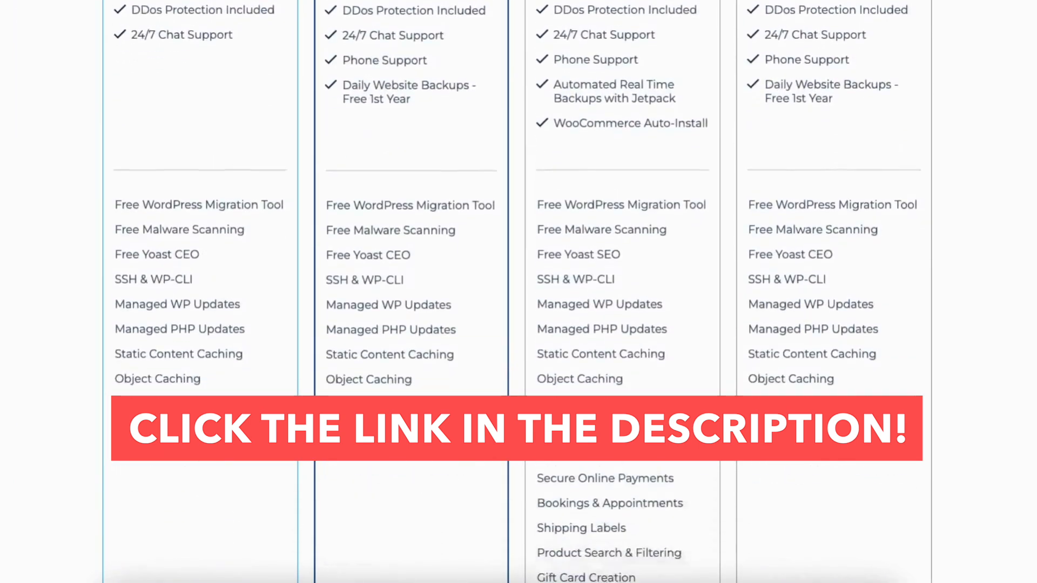
{"action": "scroll", "coordinate": [518, 292], "scroll_direction": "down", "scroll_amount": 10}
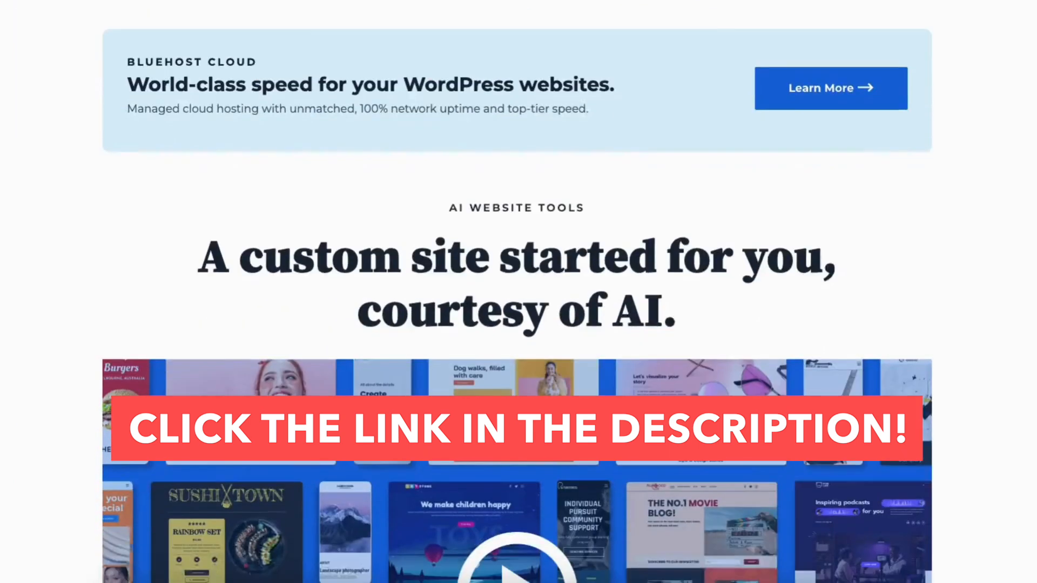
{"action": "scroll", "coordinate": [517, 292], "scroll_direction": "down", "scroll_amount": 3}
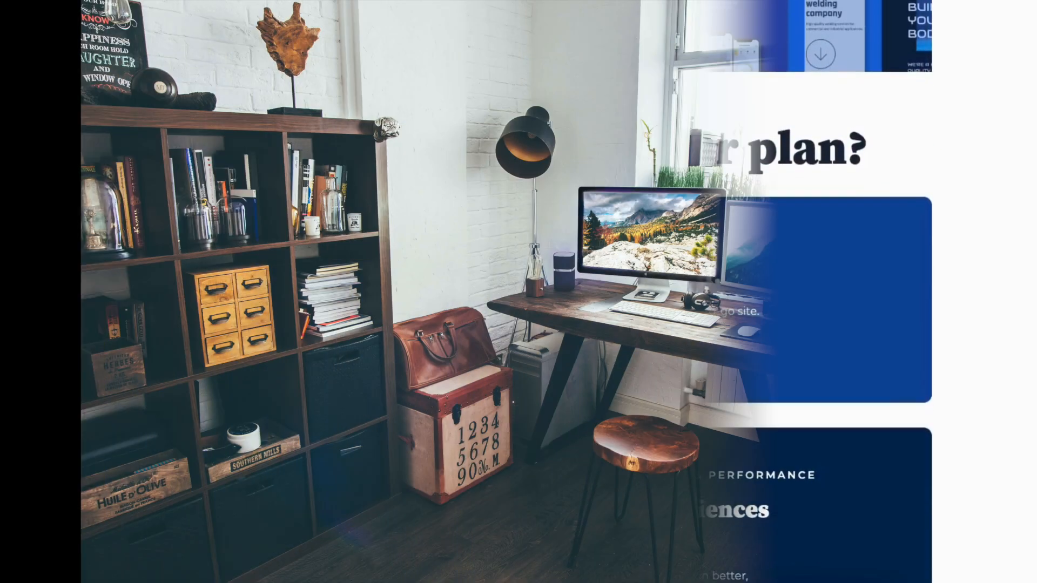